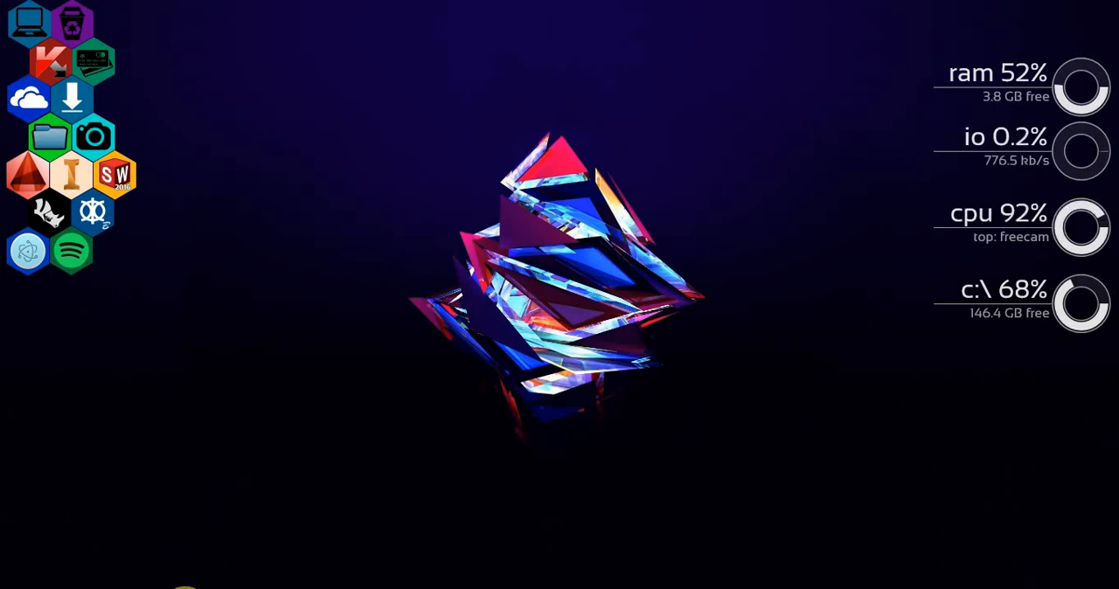
Switch to MAXSURF Modeler and inspect the Hull.msd hull in the Profile view.
mouse_move(183, 584)
click(184, 553)
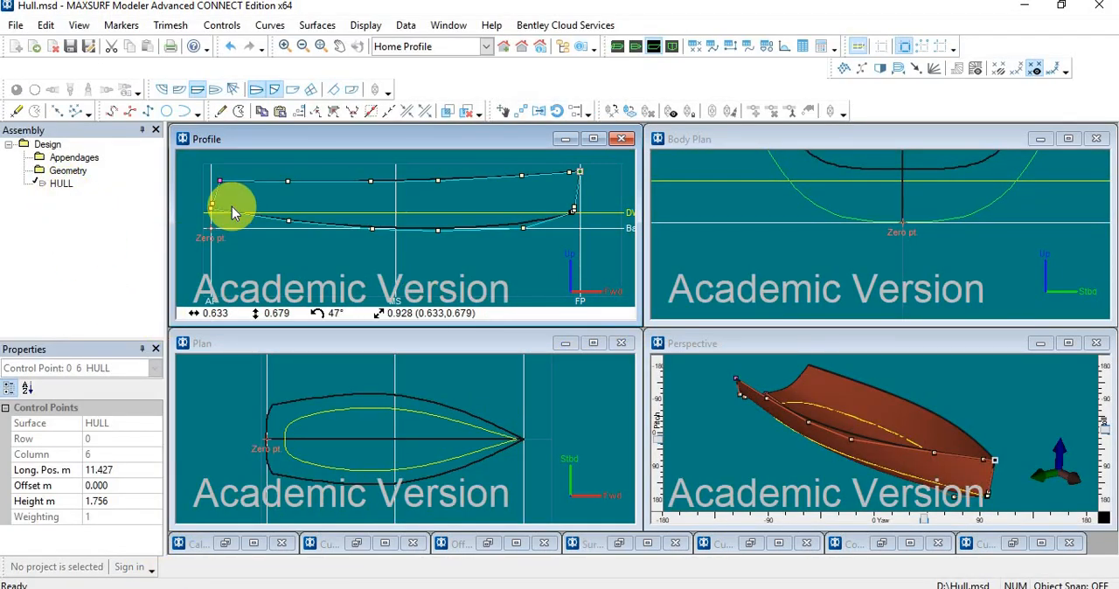
scroll(368, 170, up, 1)
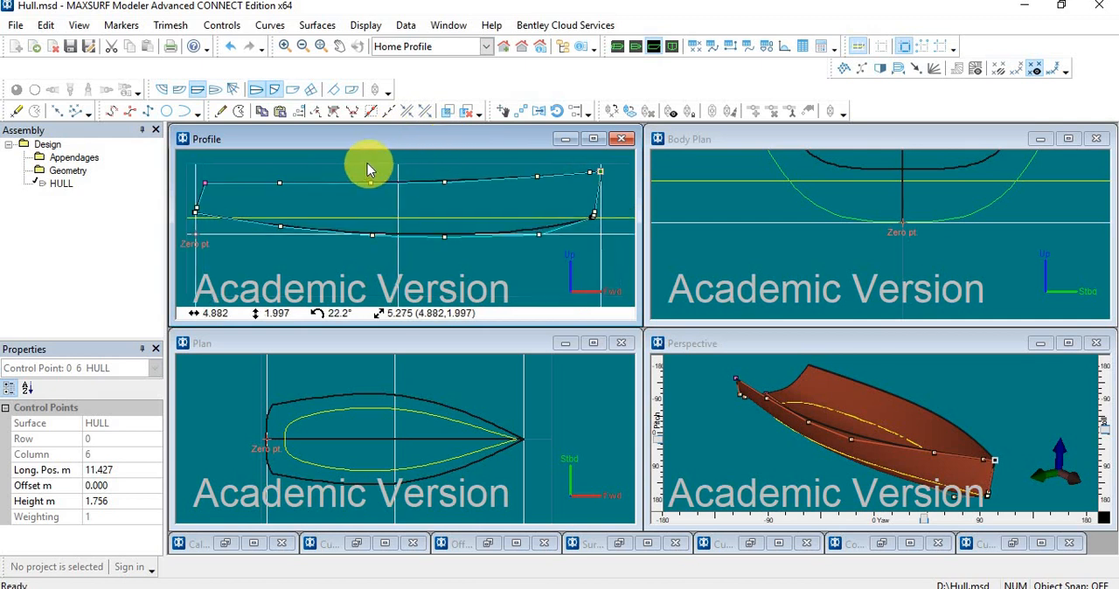
scroll(303, 164, down, 2)
scroll(303, 165, up, 2)
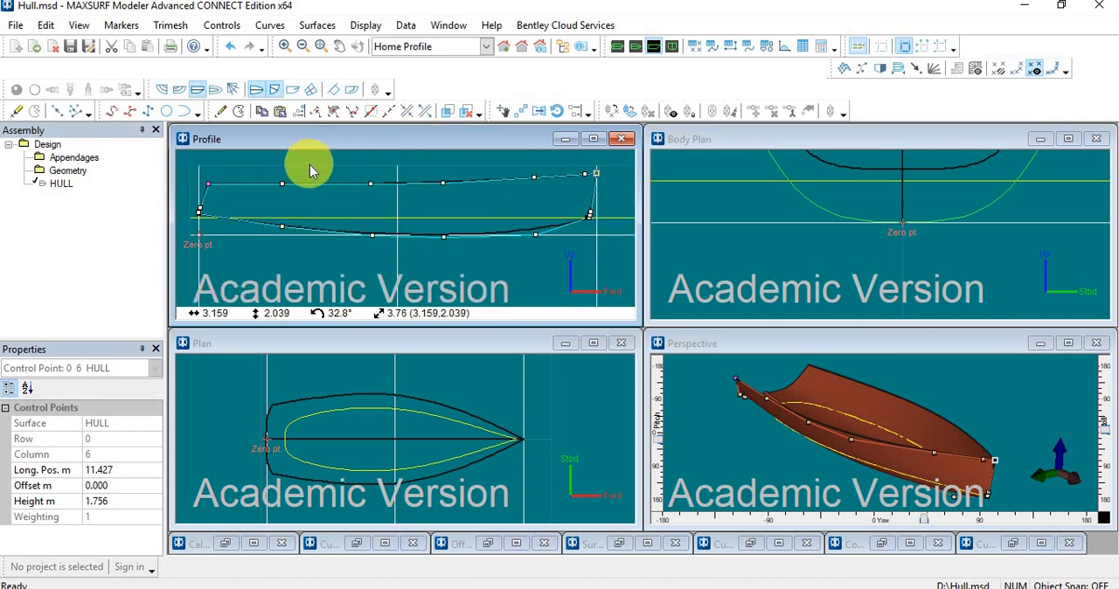
Review the hull's frame of reference and zero point settings, and accept them.
click(408, 25)
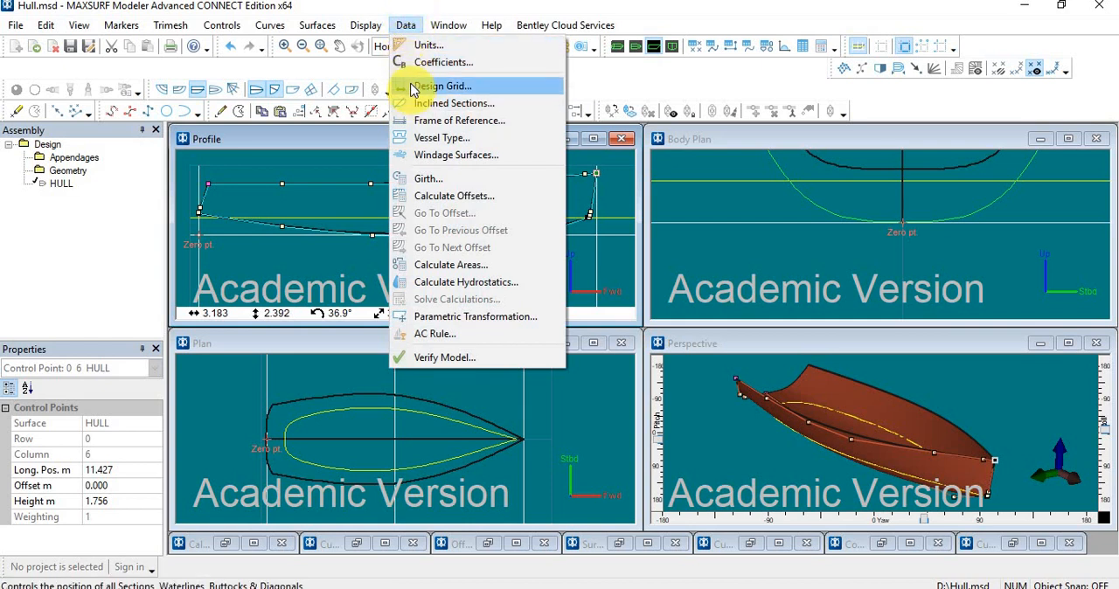
click(444, 120)
drag(518, 95, 573, 89)
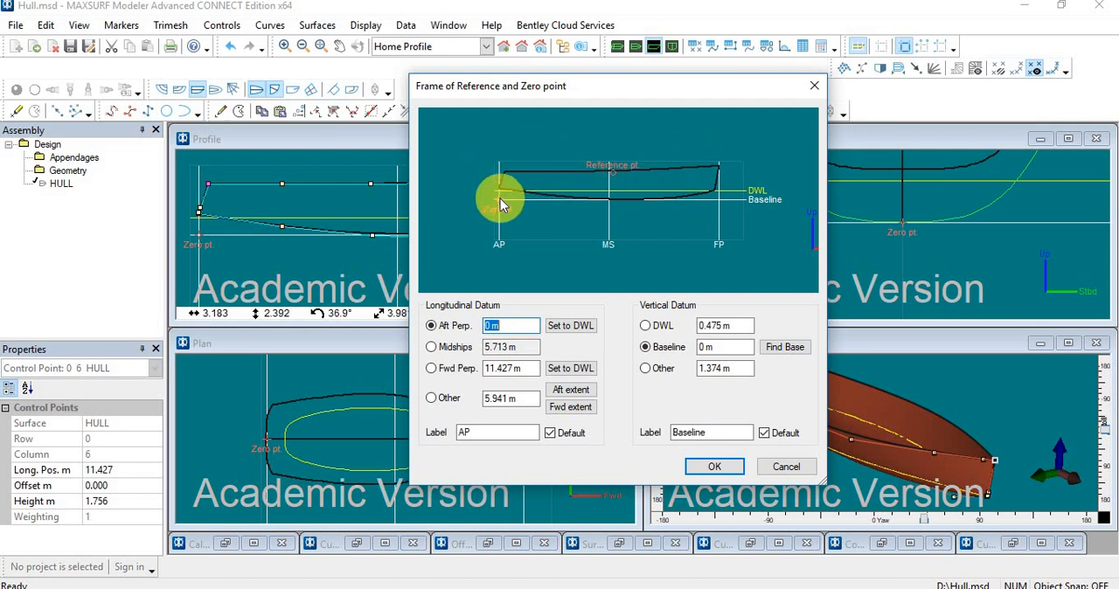
scroll(502, 201, up, 1)
scroll(460, 186, up, 1)
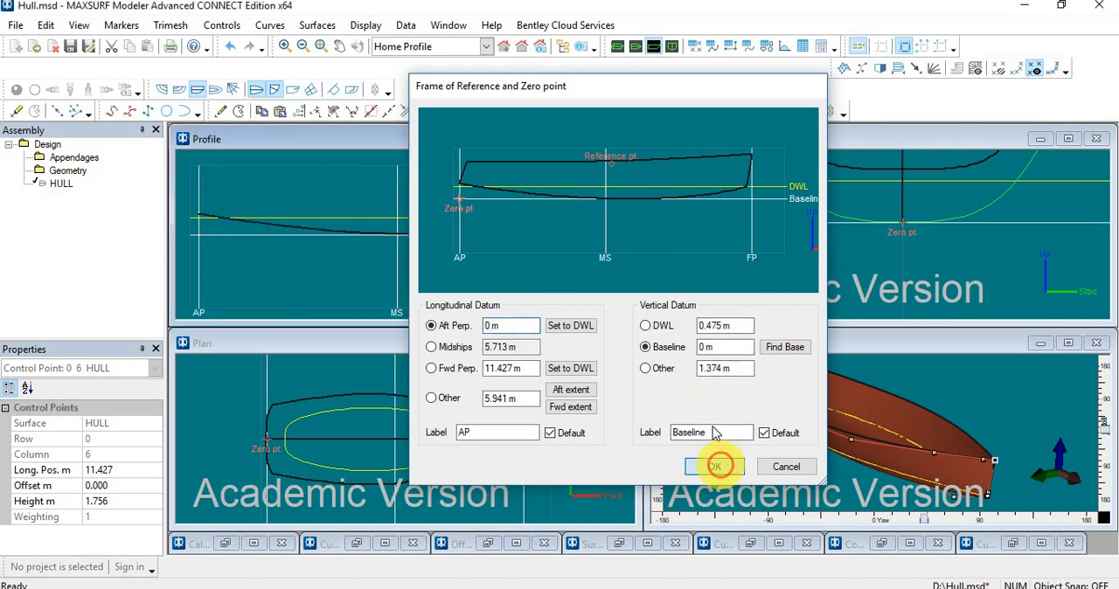
click(786, 466)
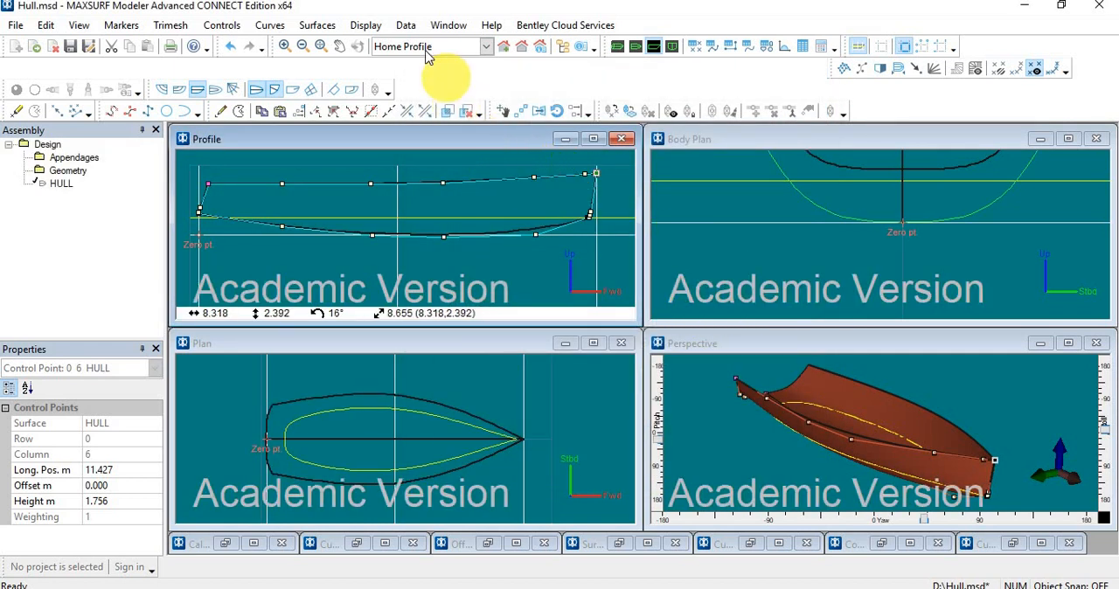
Calculate the areas of the HULL surface and close the results.
click(405, 26)
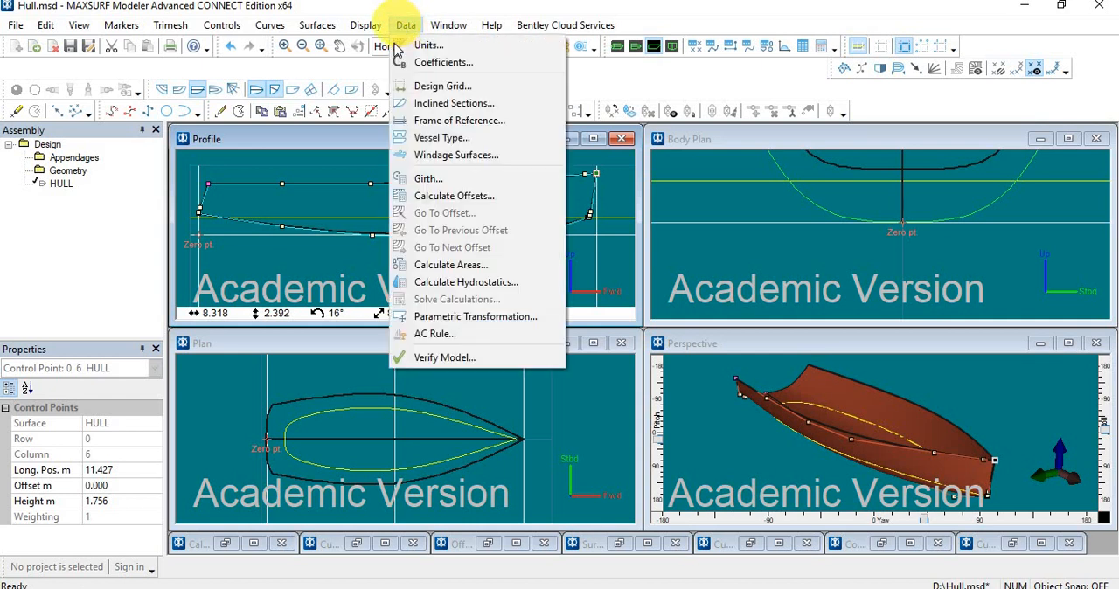
click(446, 265)
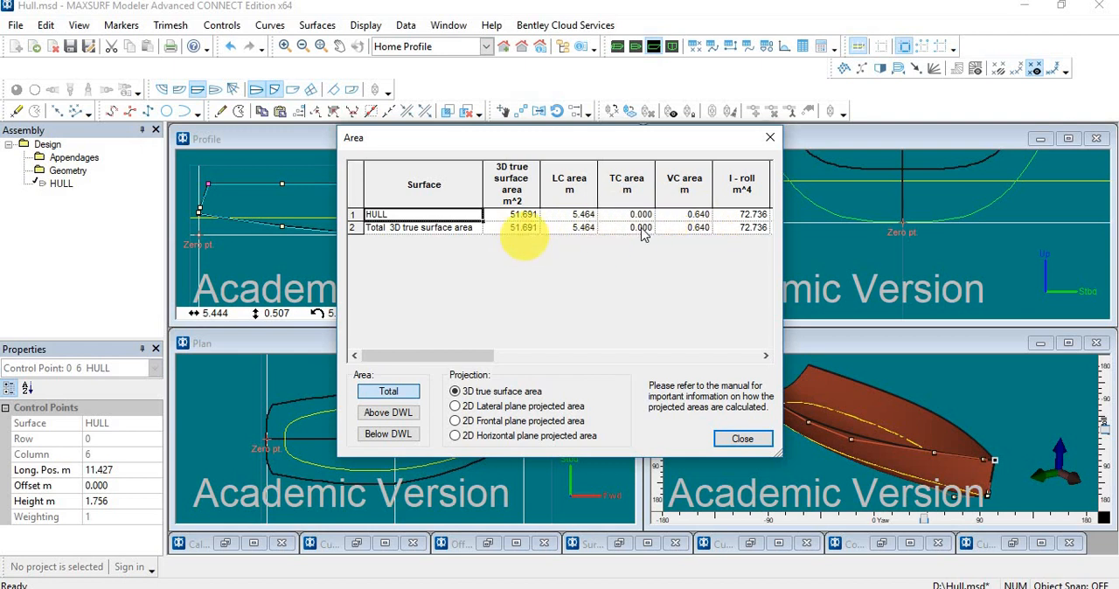
click(771, 141)
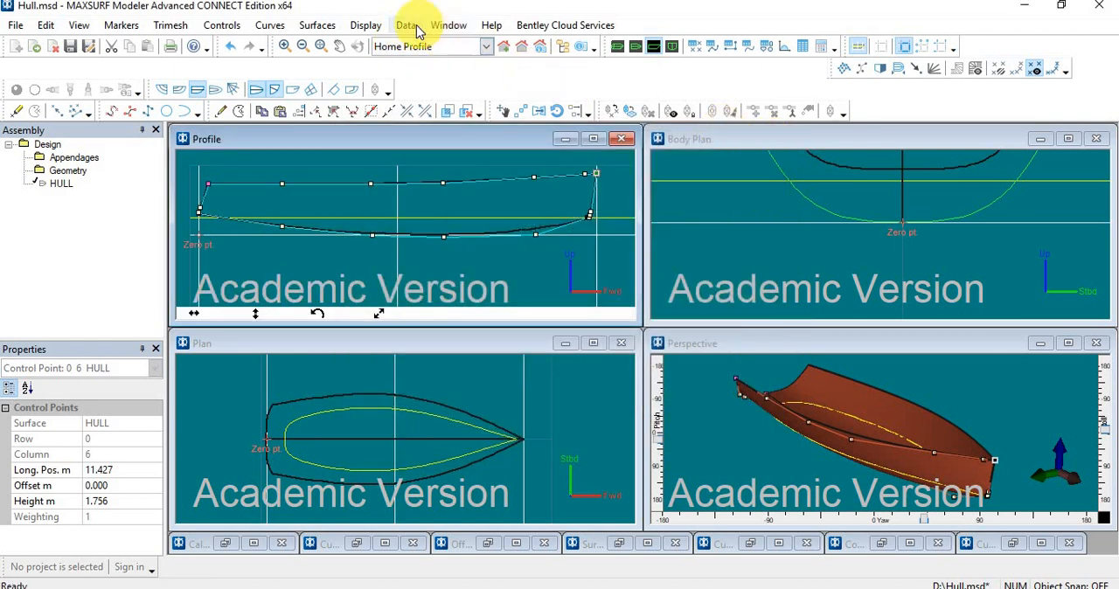
Calculate the hull's hydrostatics at the DWL, review all measurements against the hull views, and close the results.
click(406, 24)
mouse_move(435, 26)
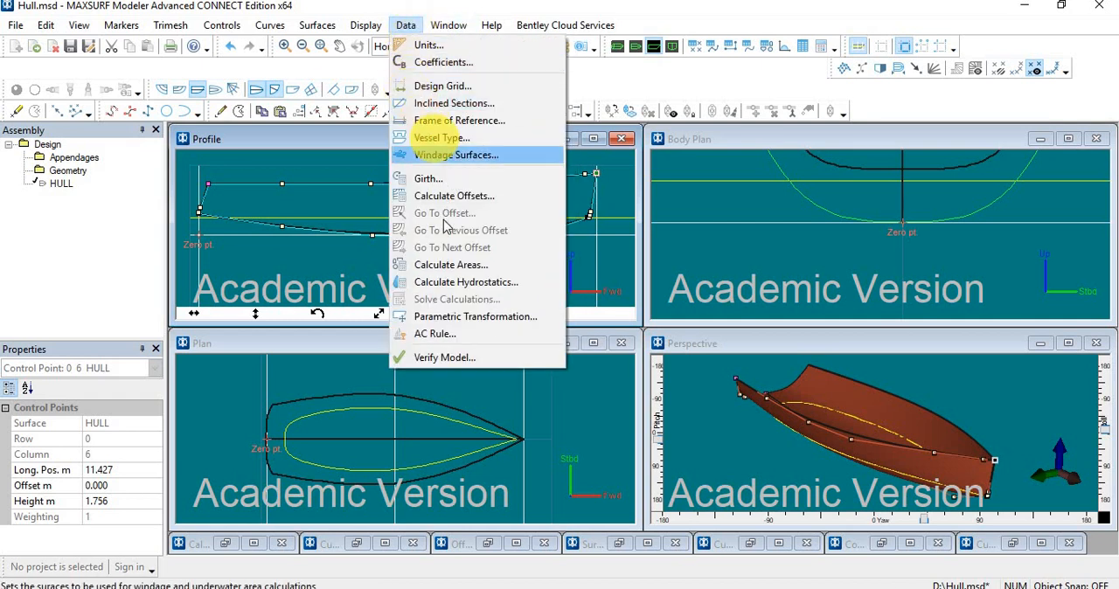
click(478, 292)
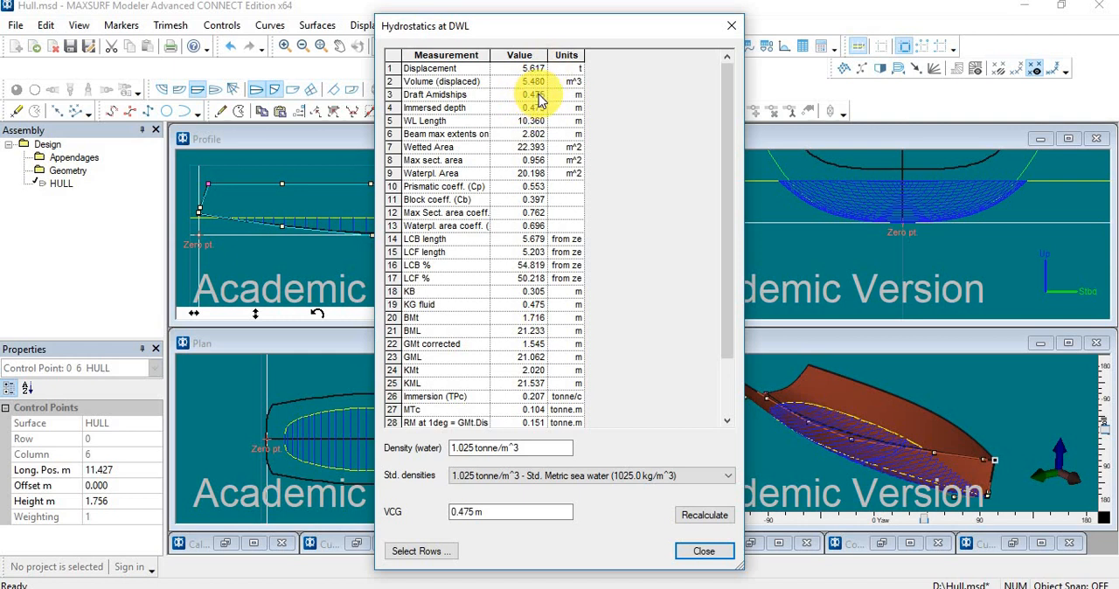
scroll(531, 108, down, 2)
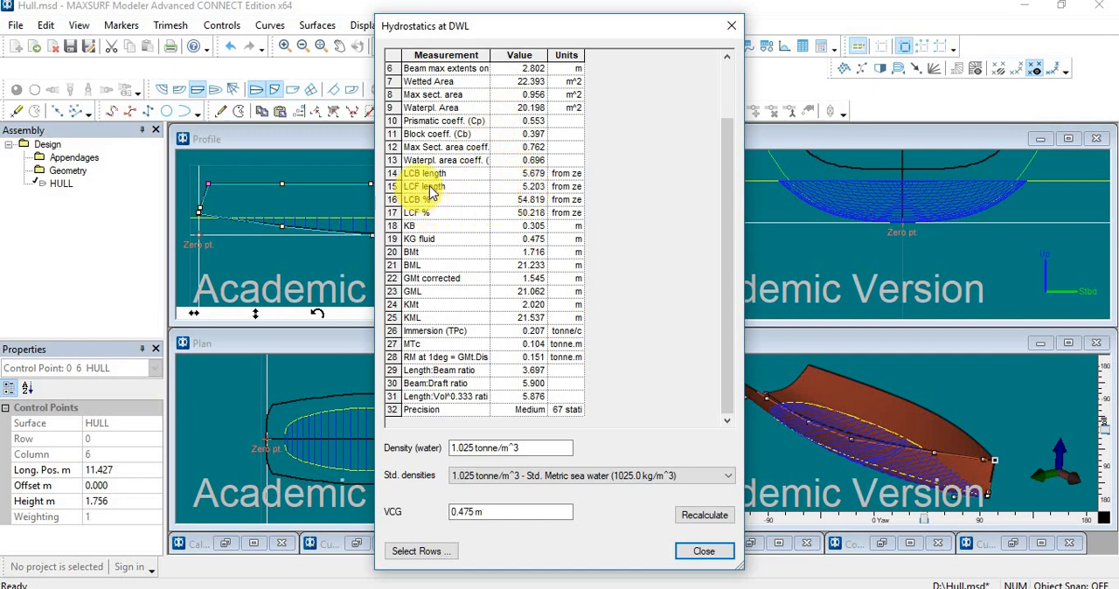
drag(646, 19, 860, 28)
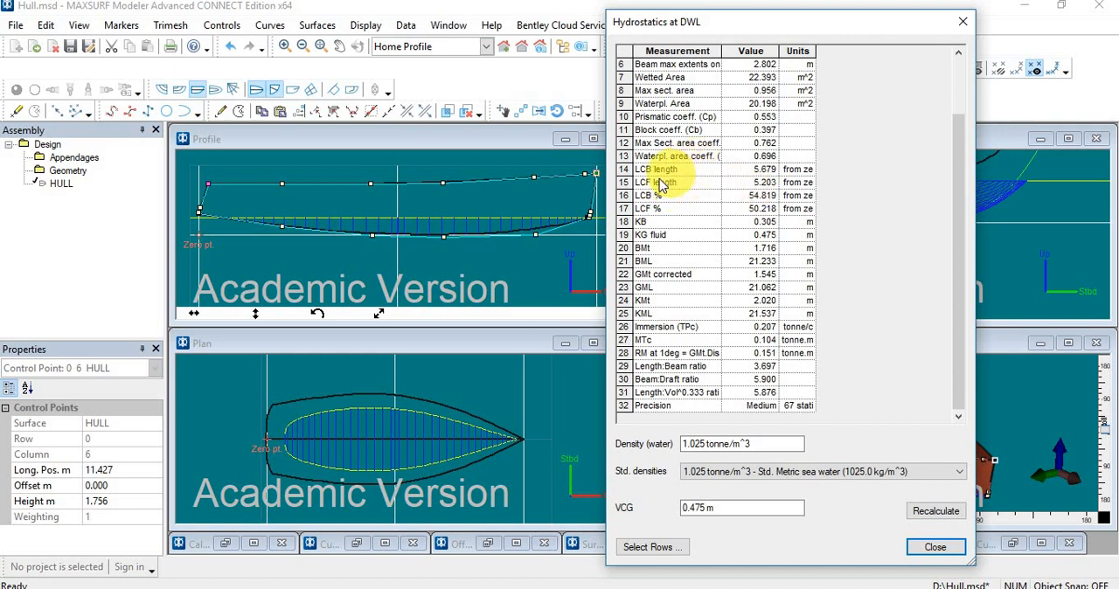
click(933, 546)
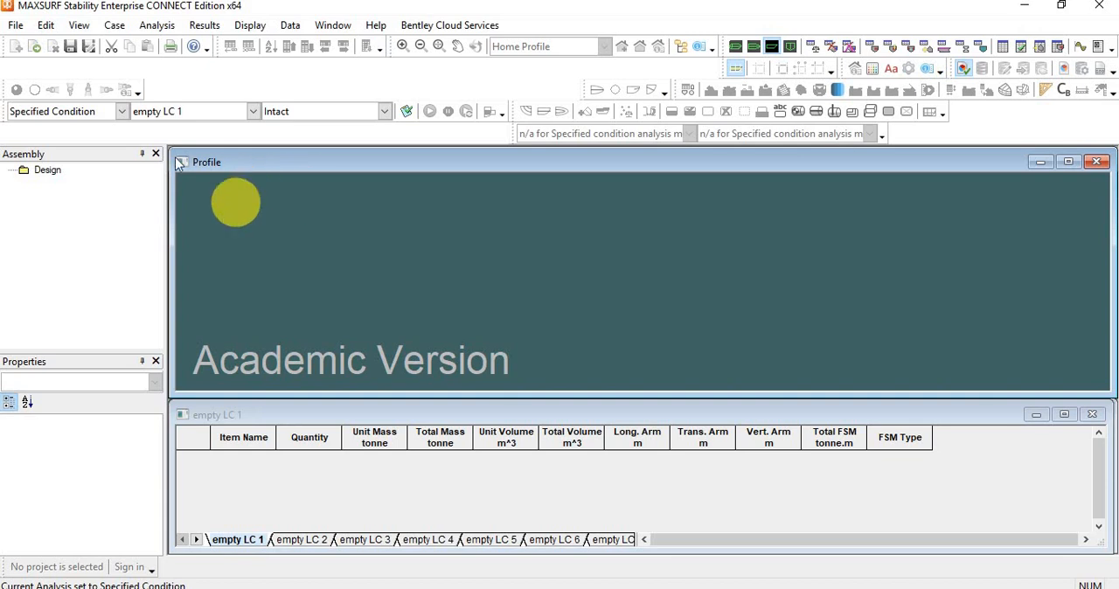
Open Hull.msd in MAXSURF Stability, calculating new sections with a low number of stations (approx. 50) and medium surface precision.
click(15, 26)
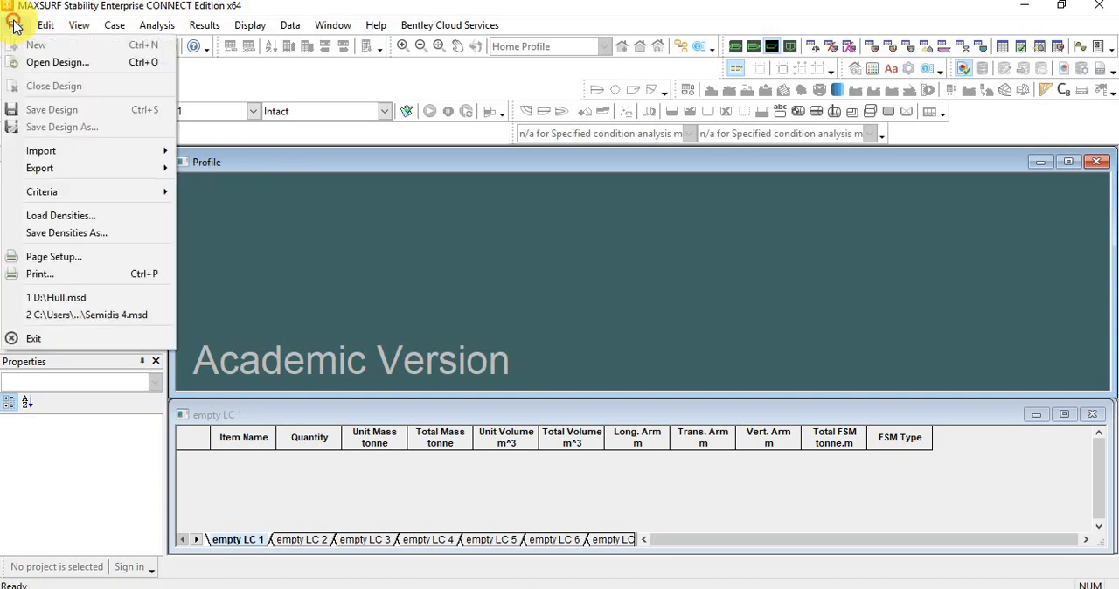
click(24, 65)
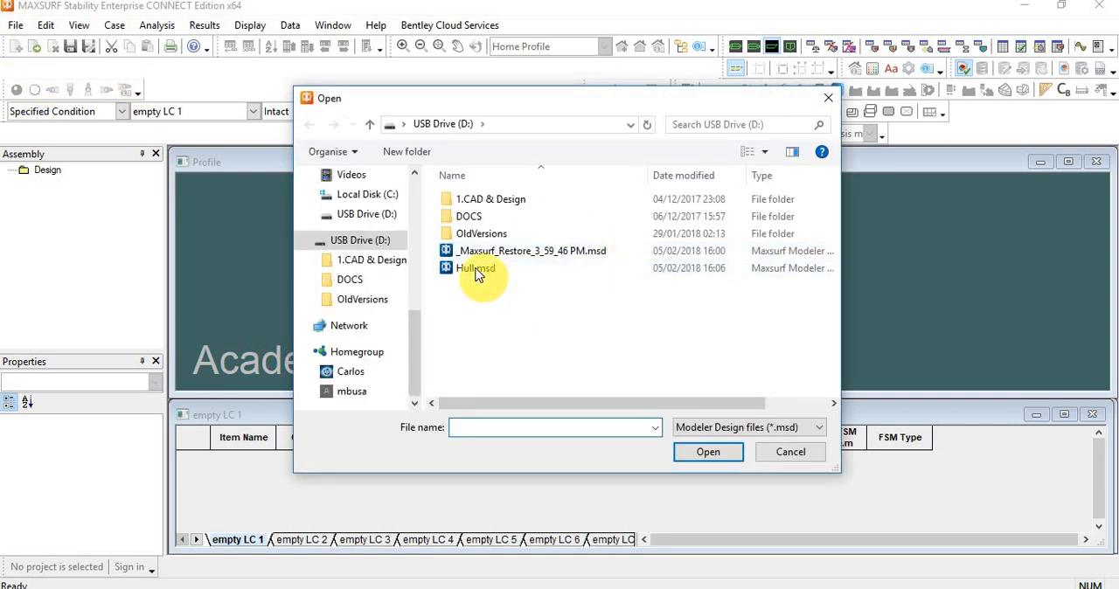
click(476, 268)
click(717, 451)
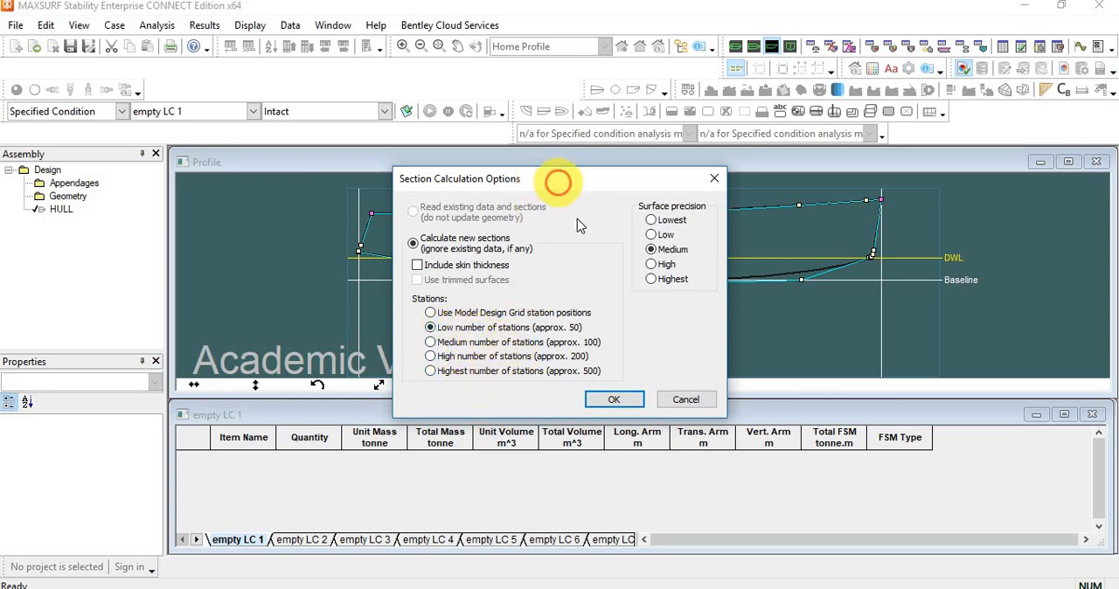
drag(559, 182, 537, 173)
click(594, 378)
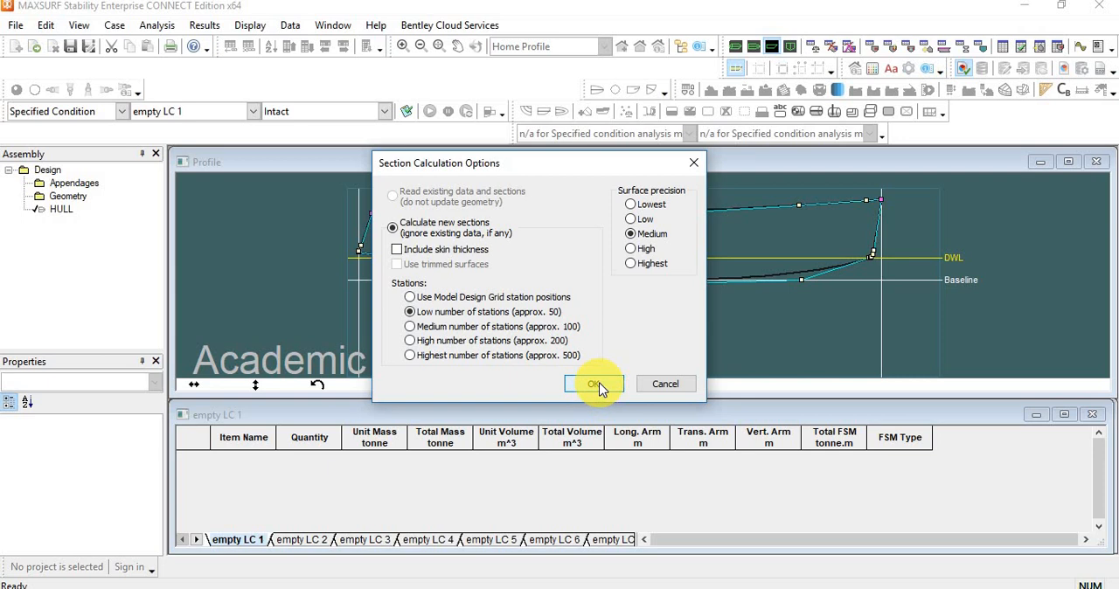
click(596, 385)
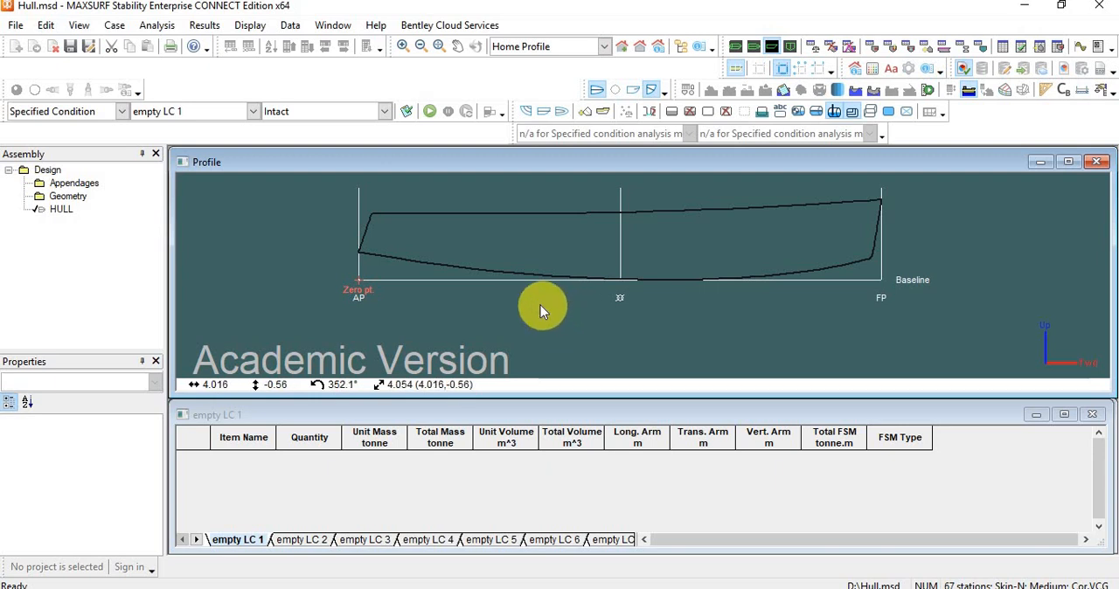
Display the hull's sections and waterplane in the Profile view.
click(525, 116)
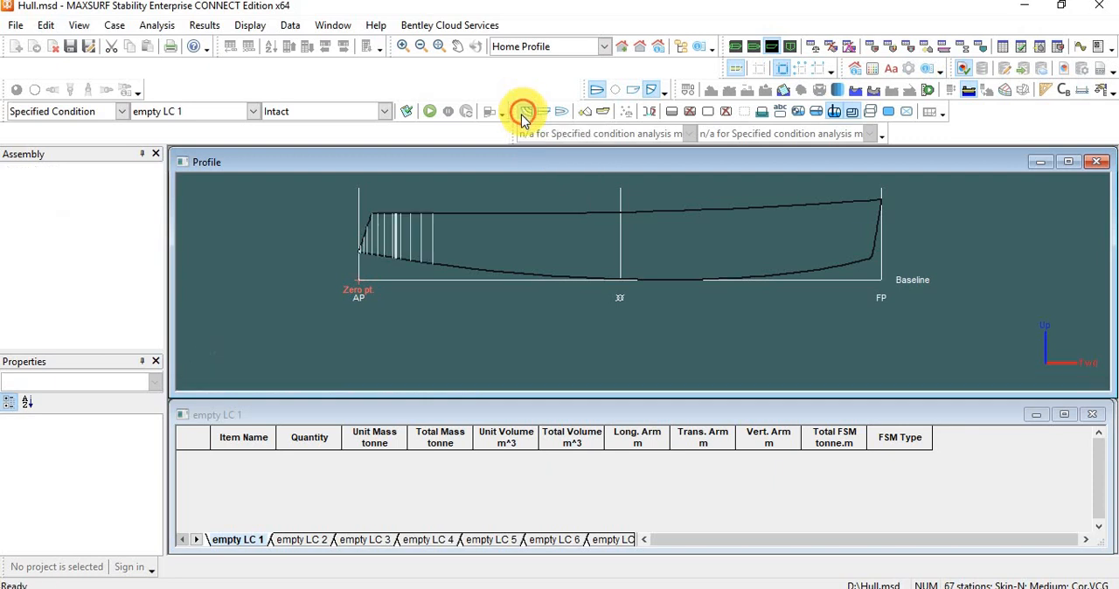
scroll(559, 284, down, 1)
scroll(557, 249, up, 3)
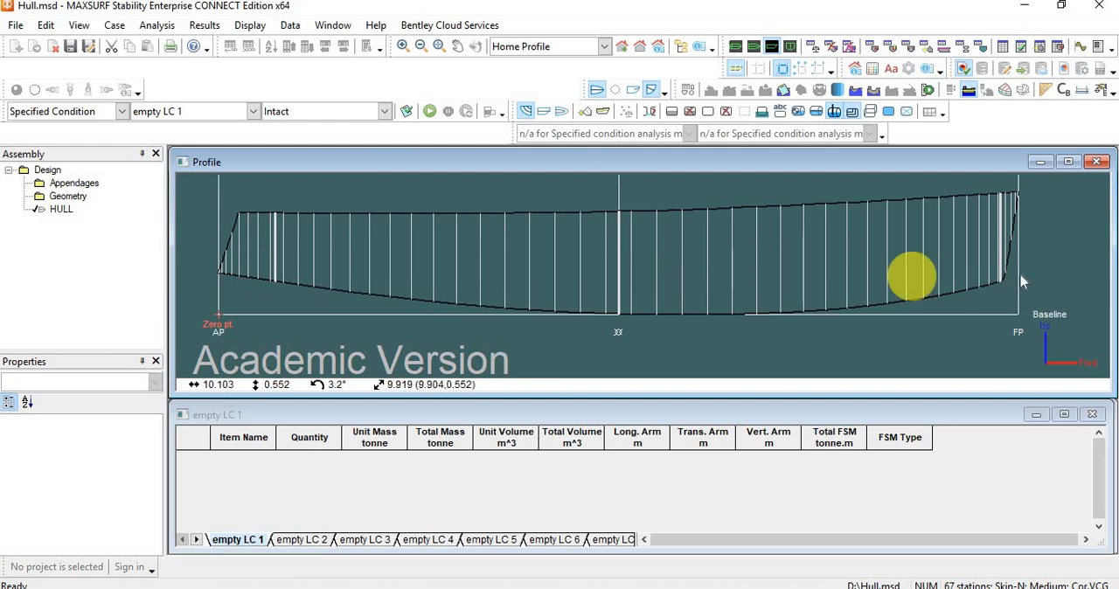
click(544, 117)
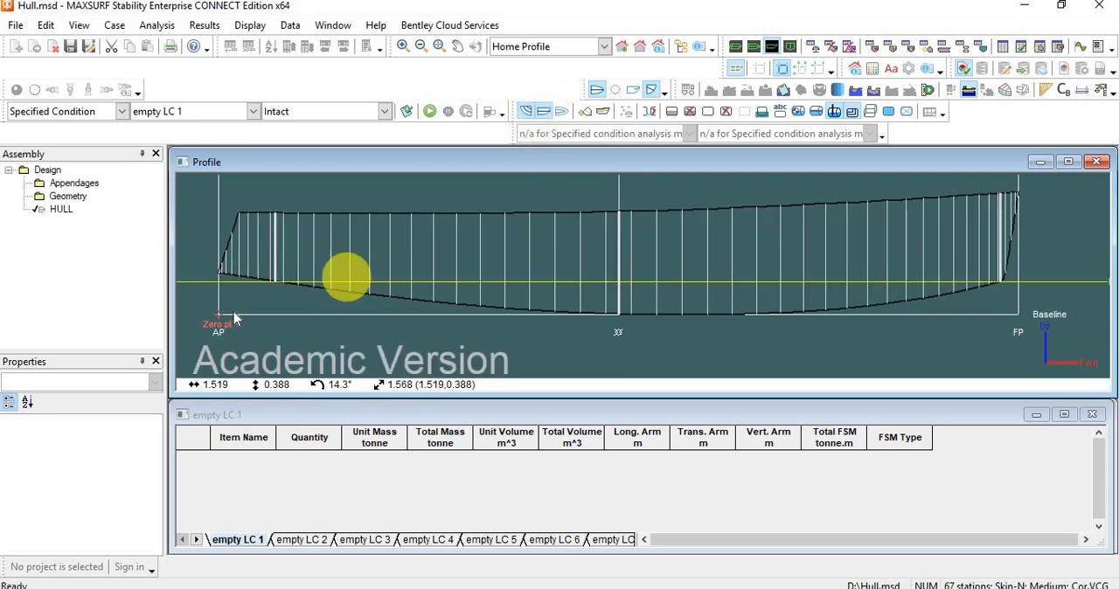
scroll(232, 306, down, 3)
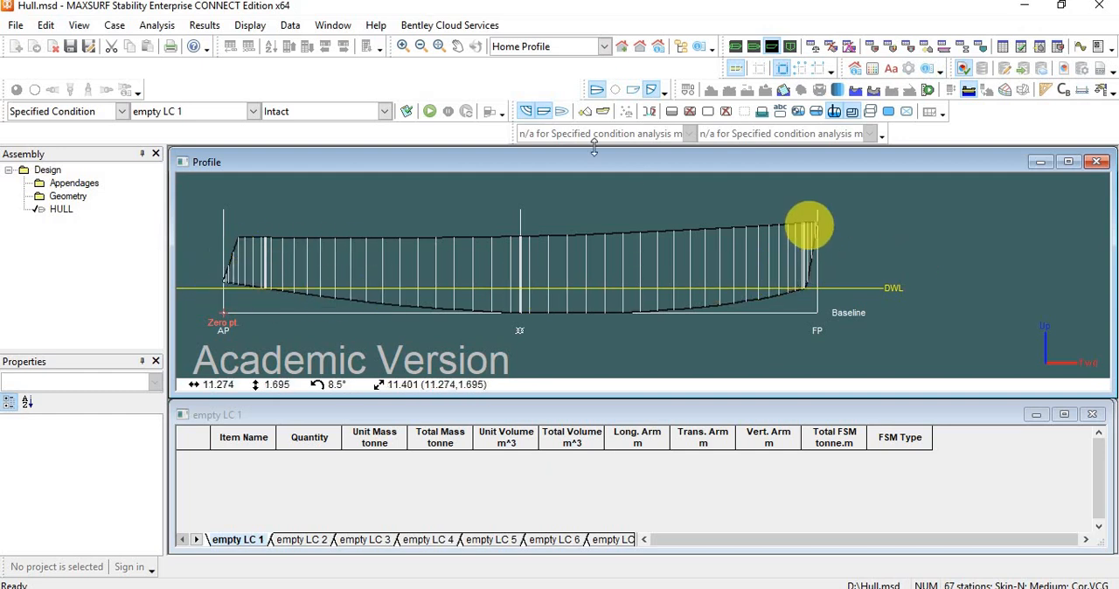
Show the hull's waterlines, inspect them in the Plan view, and hide them again.
click(560, 114)
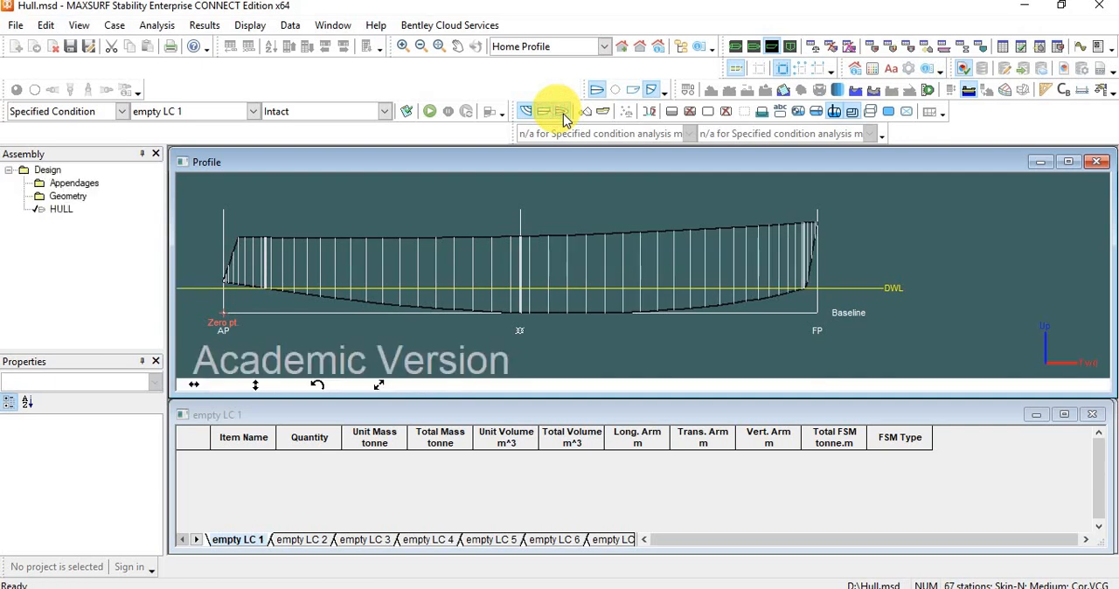
click(754, 46)
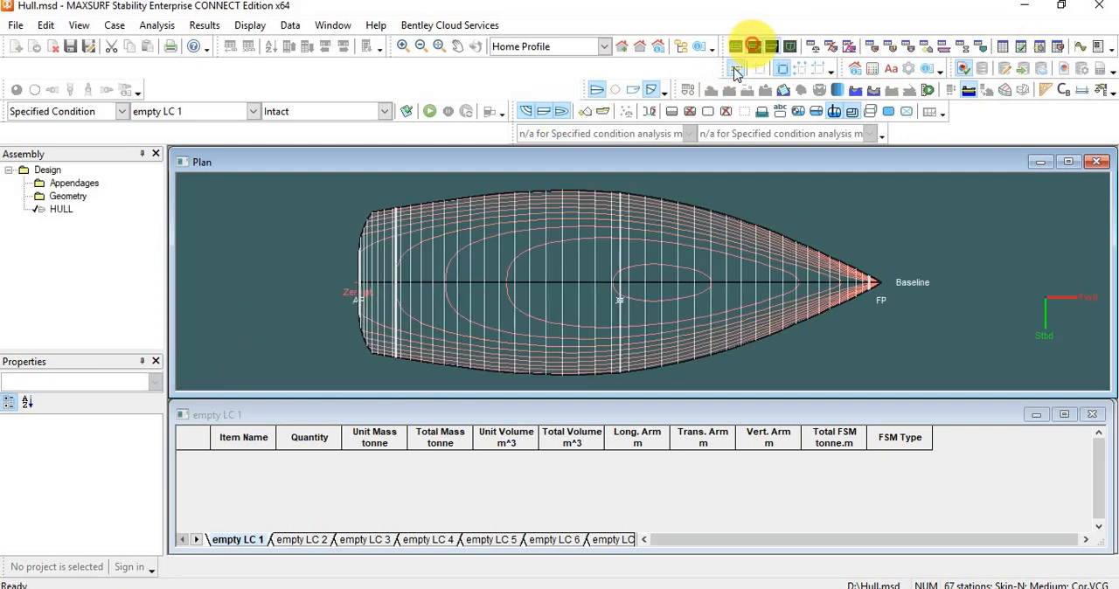
click(560, 114)
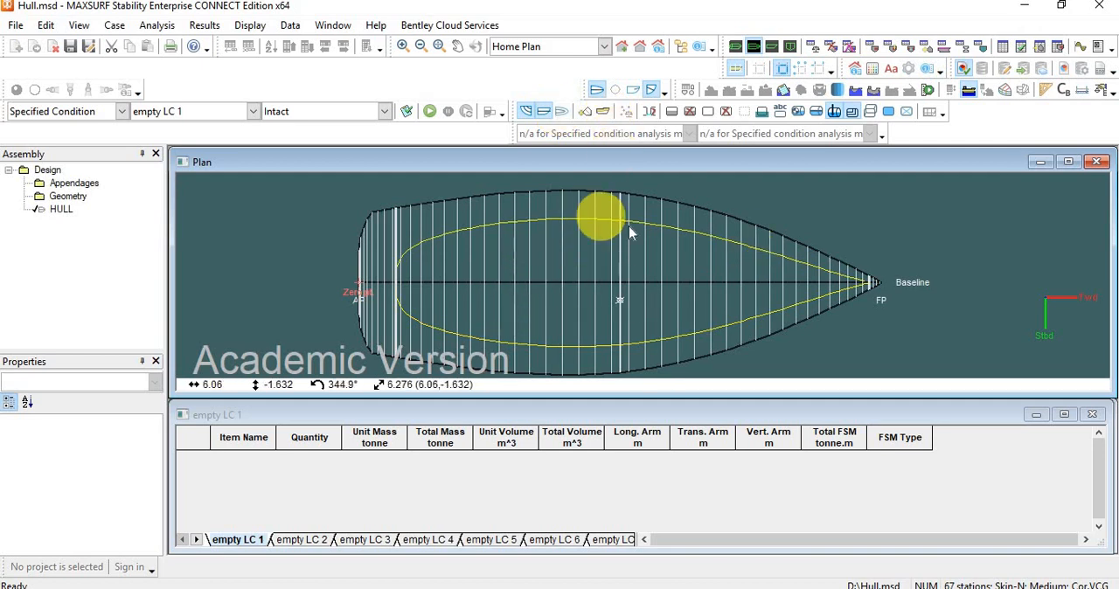
scroll(633, 236, down, 4)
scroll(768, 248, up, 2)
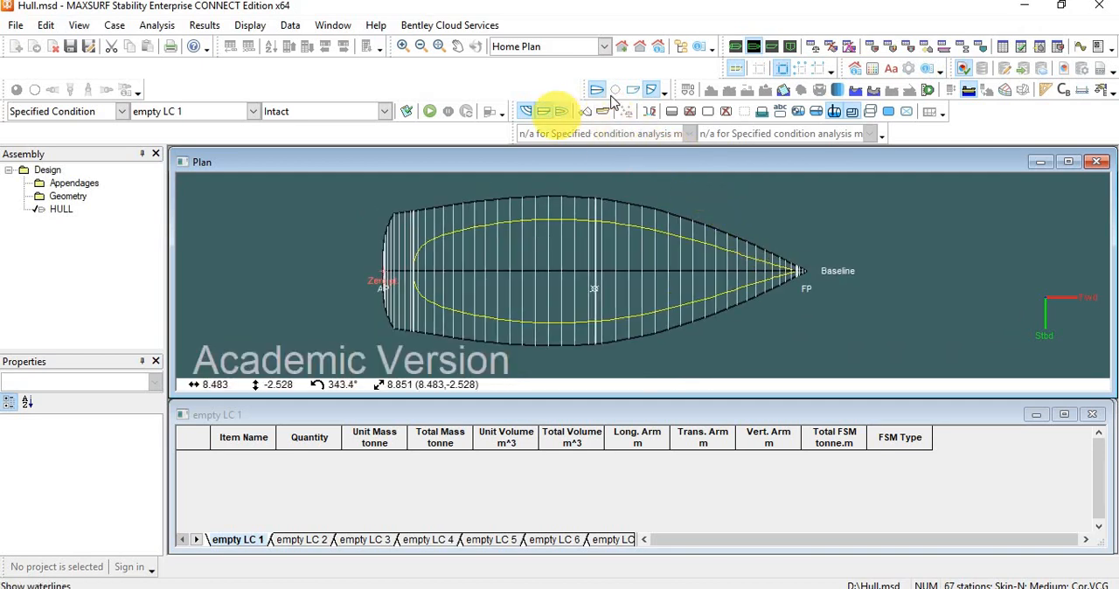
Inspect the sectioned hull from several angles in the Perspective view and return to the Profile view.
click(737, 48)
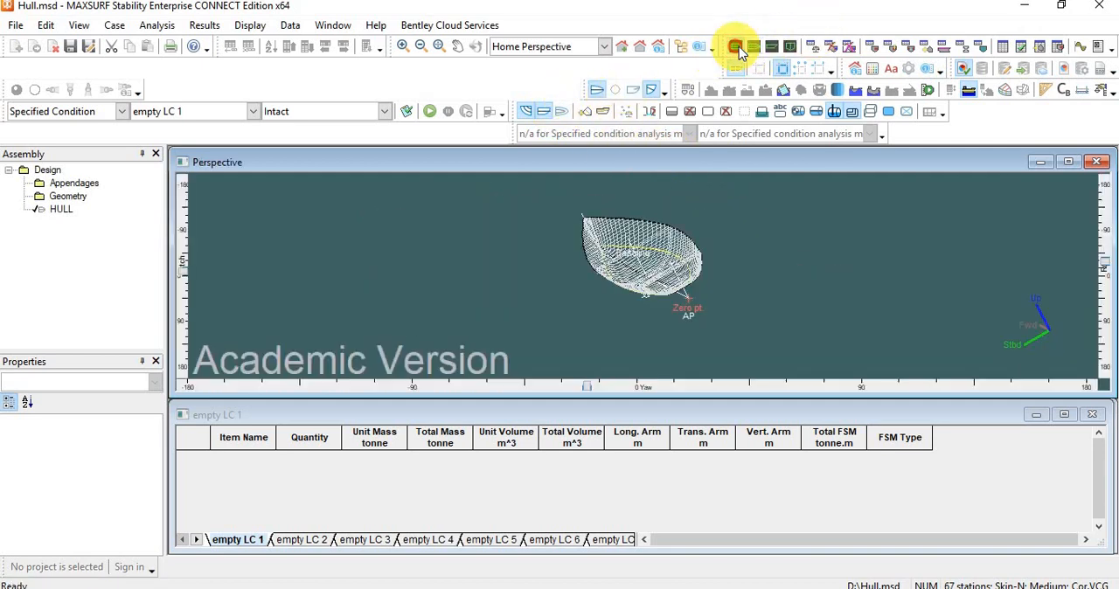
drag(682, 191, 378, 361)
mouse_move(1109, 271)
mouse_down()
mouse_move(1104, 229)
mouse_move(1104, 273)
mouse_up()
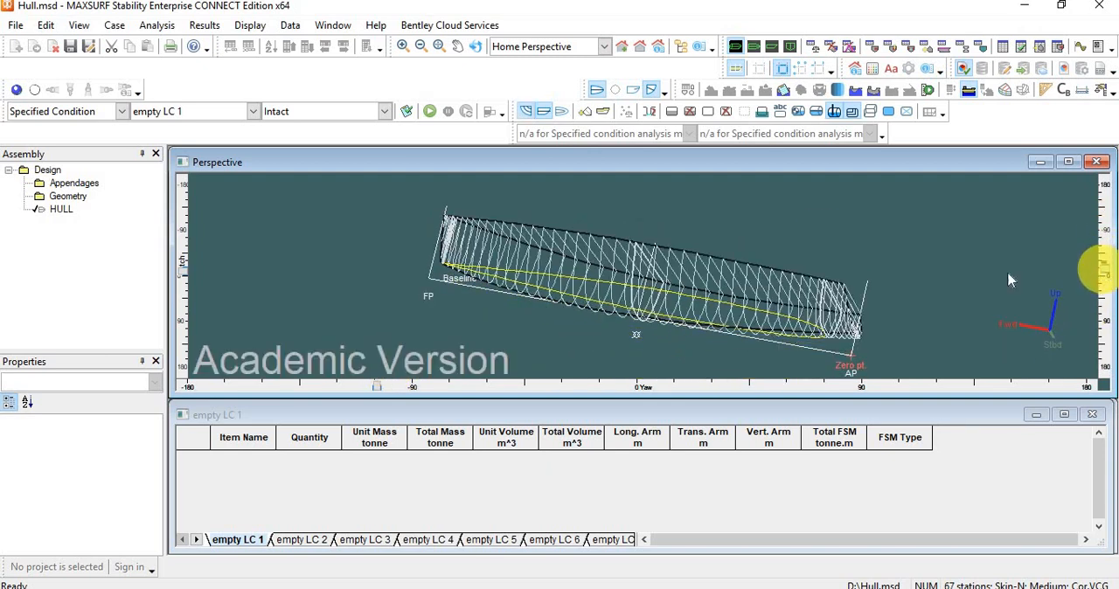
drag(368, 389, 205, 379)
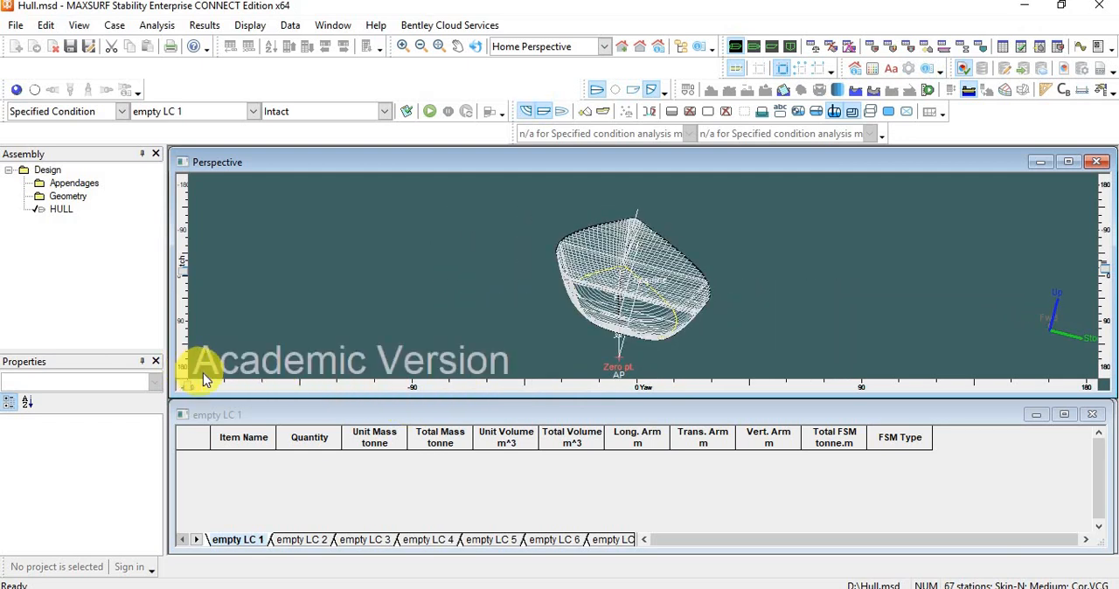
drag(282, 382, 394, 385)
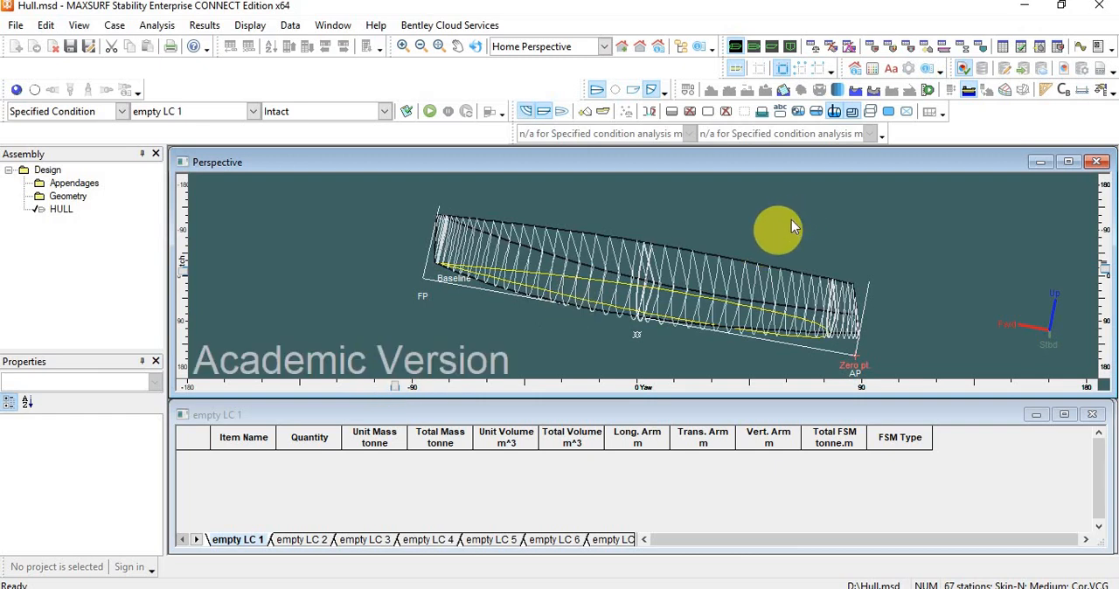
click(772, 46)
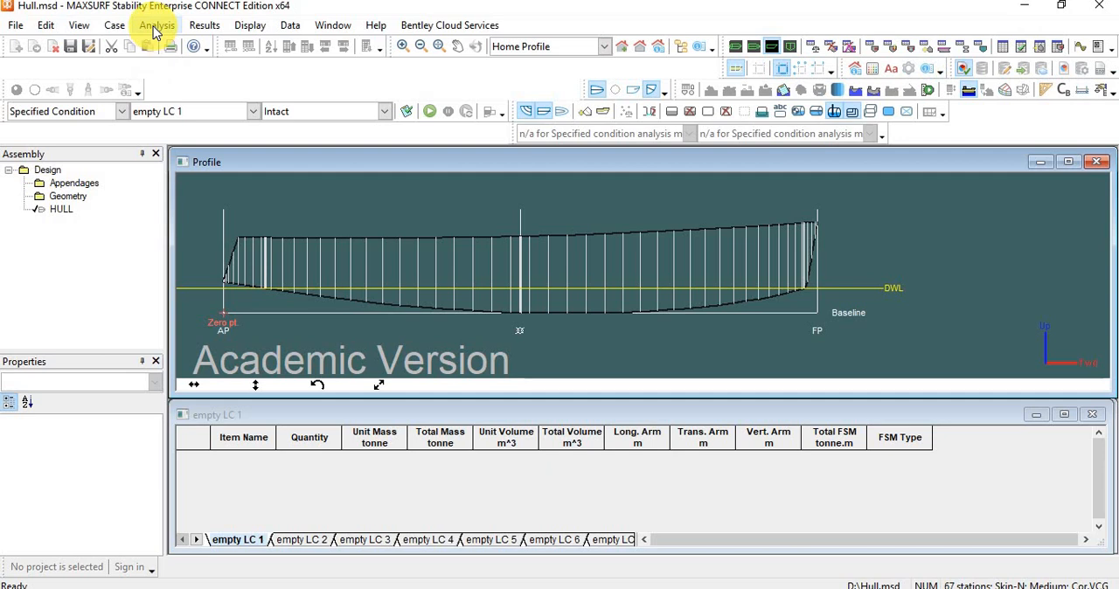
Review the available analysis types and select Specified Condition as the current analysis.
click(156, 26)
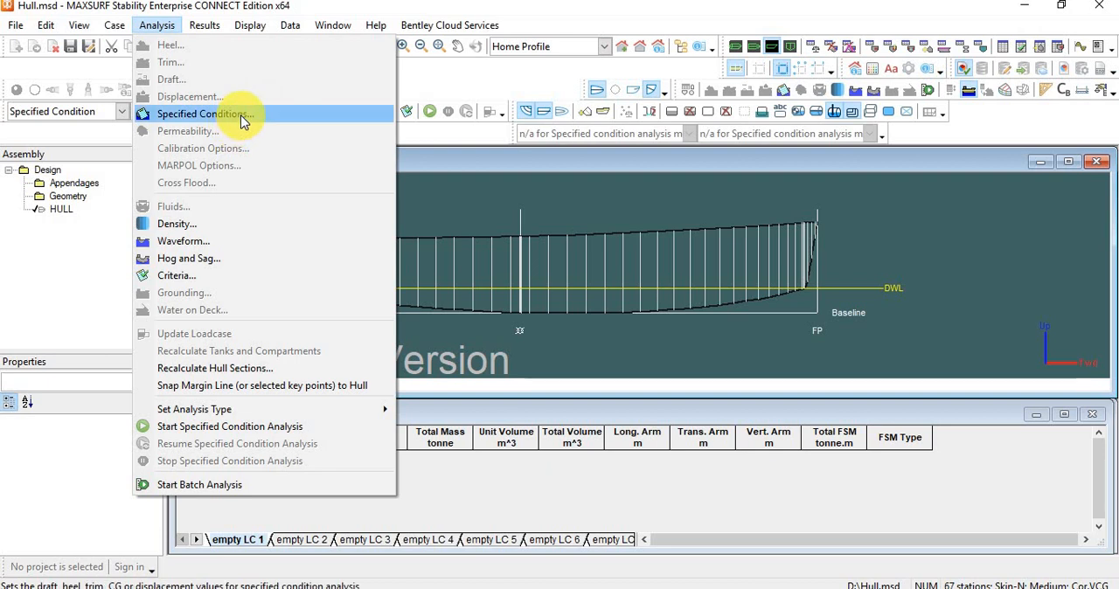
click(96, 111)
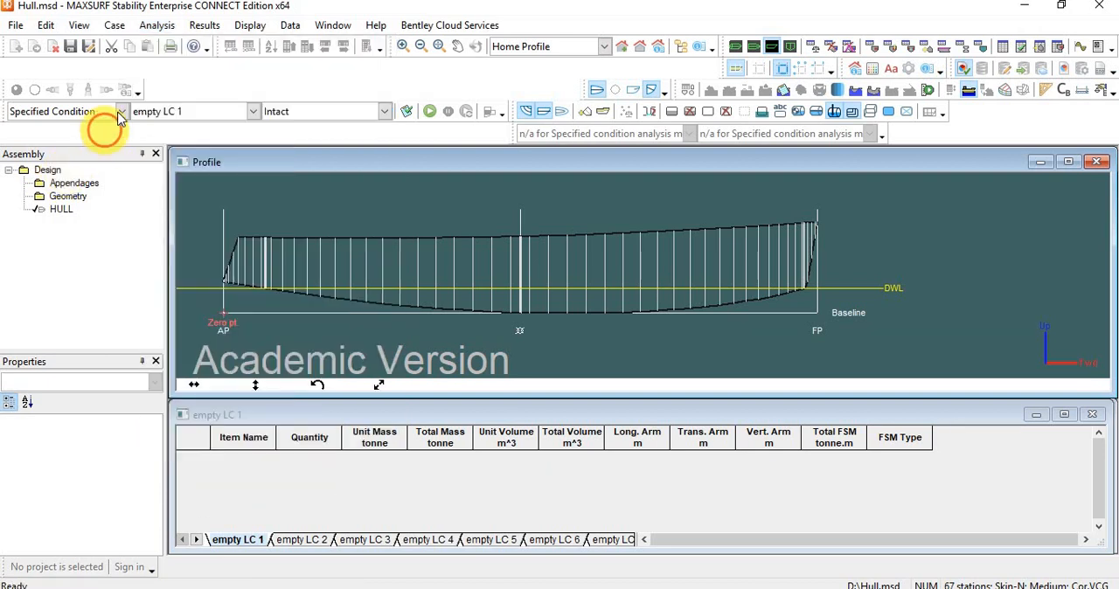
click(91, 114)
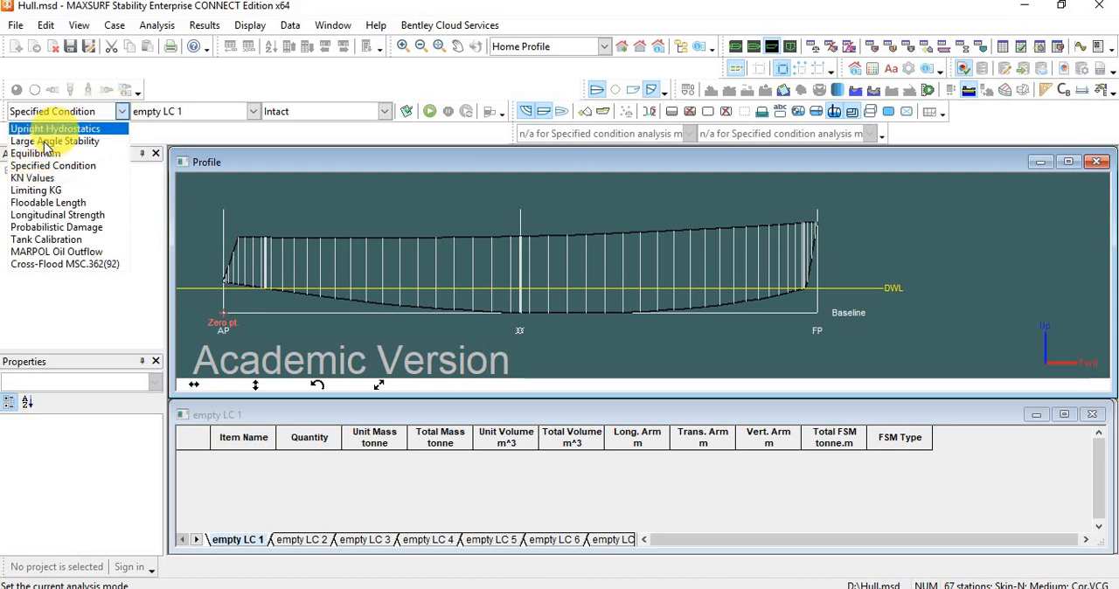
click(122, 114)
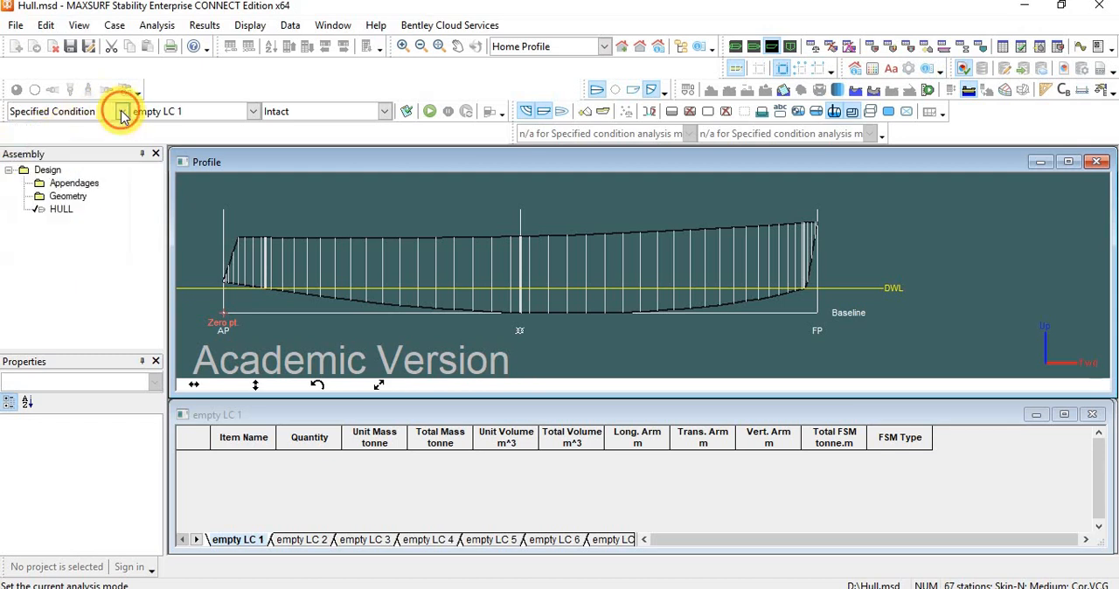
click(123, 113)
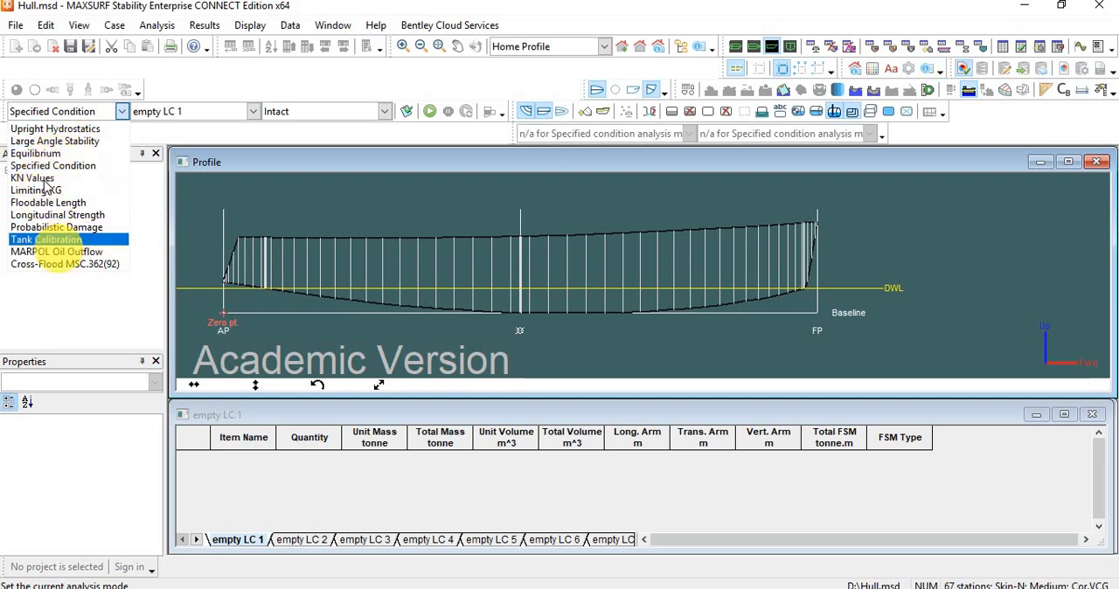
click(105, 172)
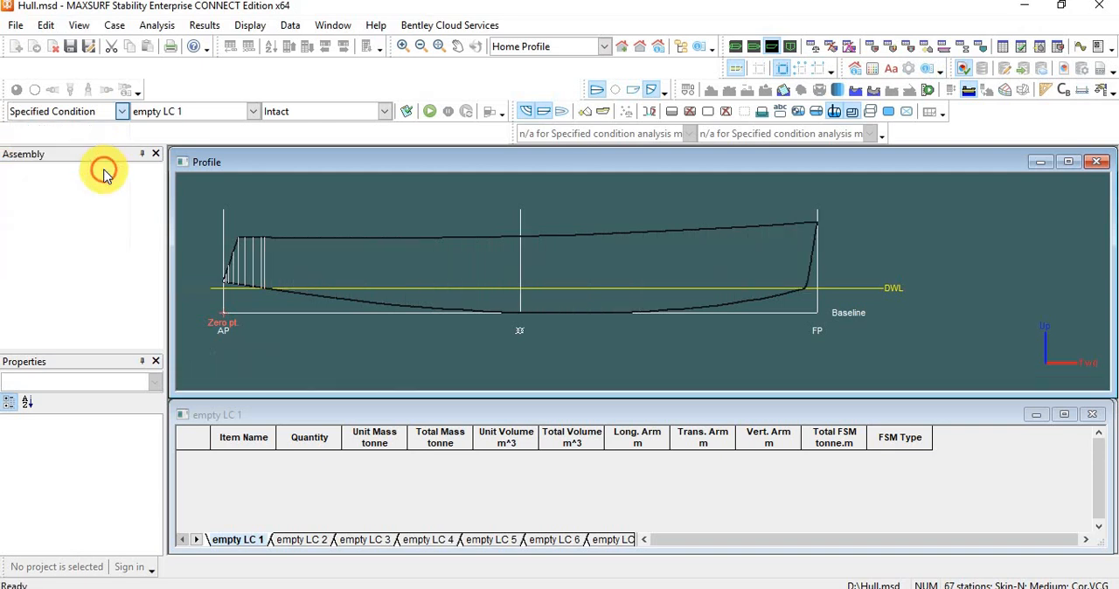
Open the specified condition settings and define the immersion by a draft amidships of 0.48 m.
click(158, 25)
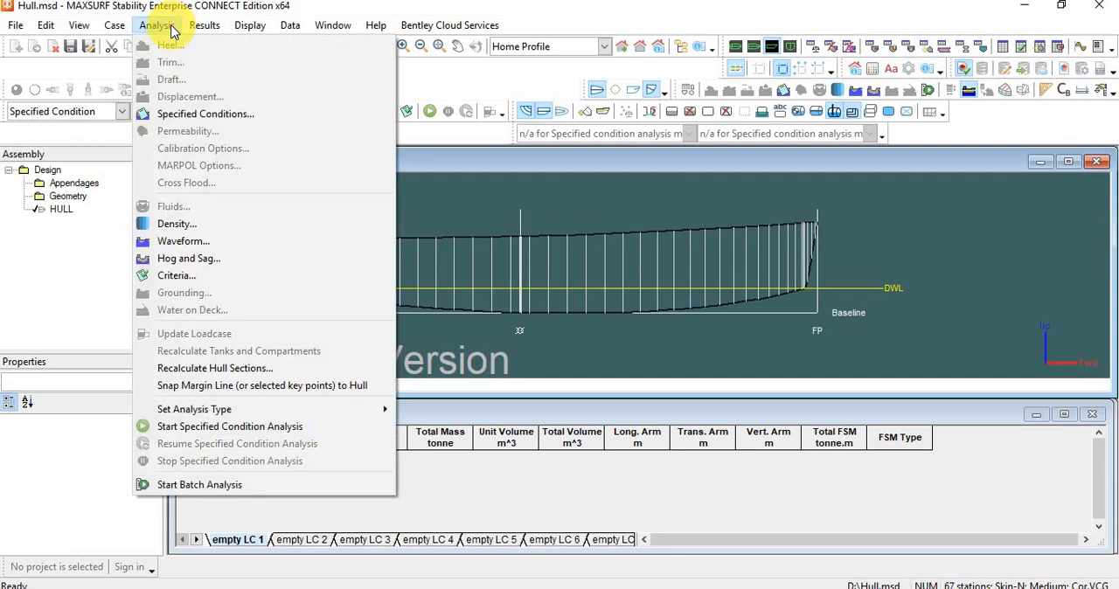
click(194, 114)
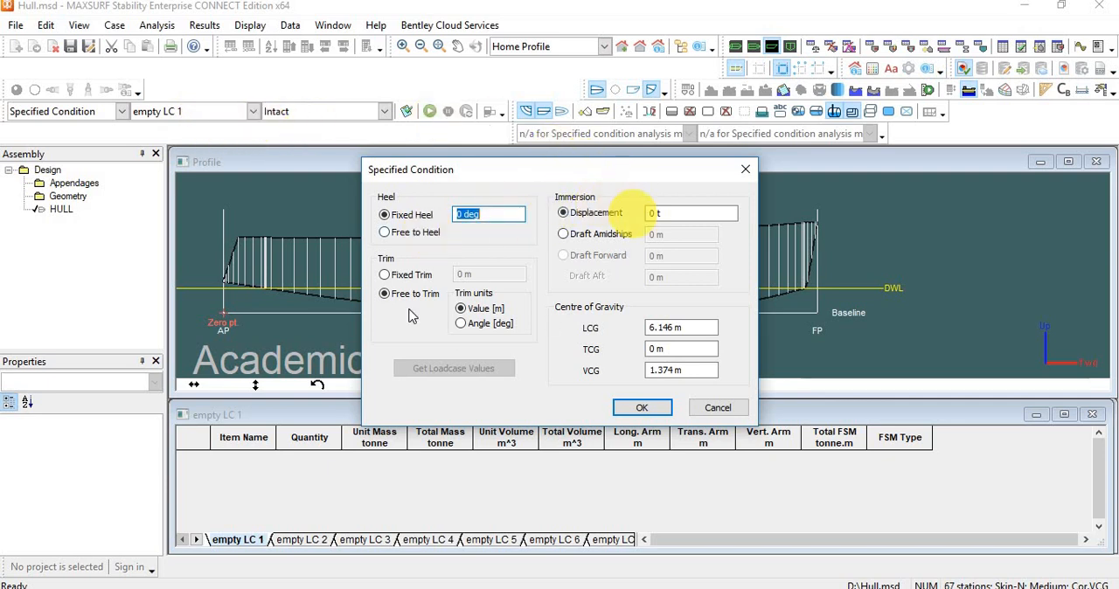
click(584, 220)
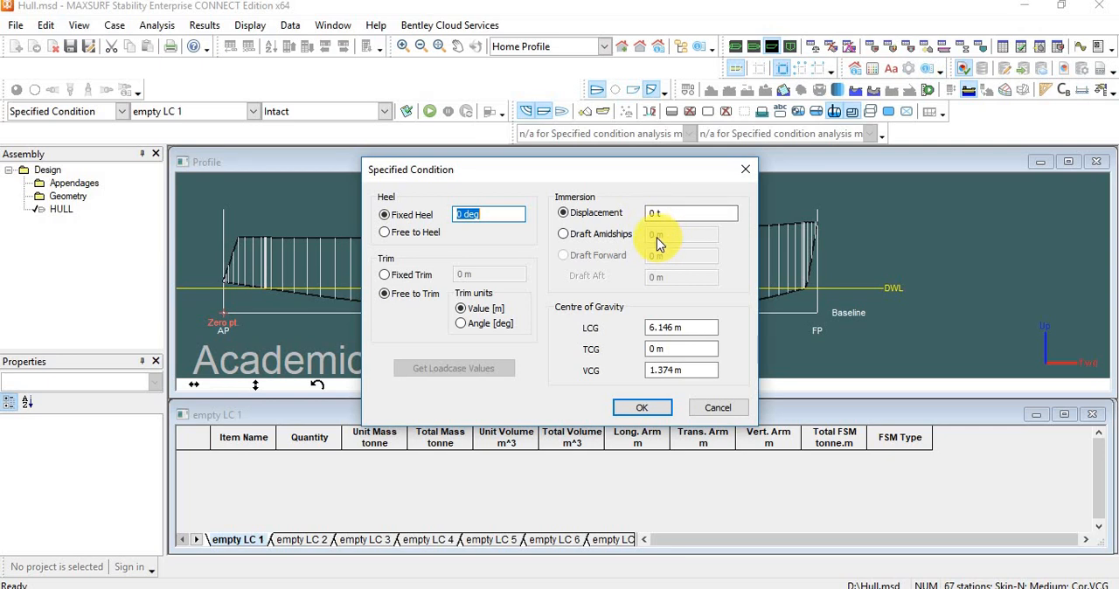
click(569, 238)
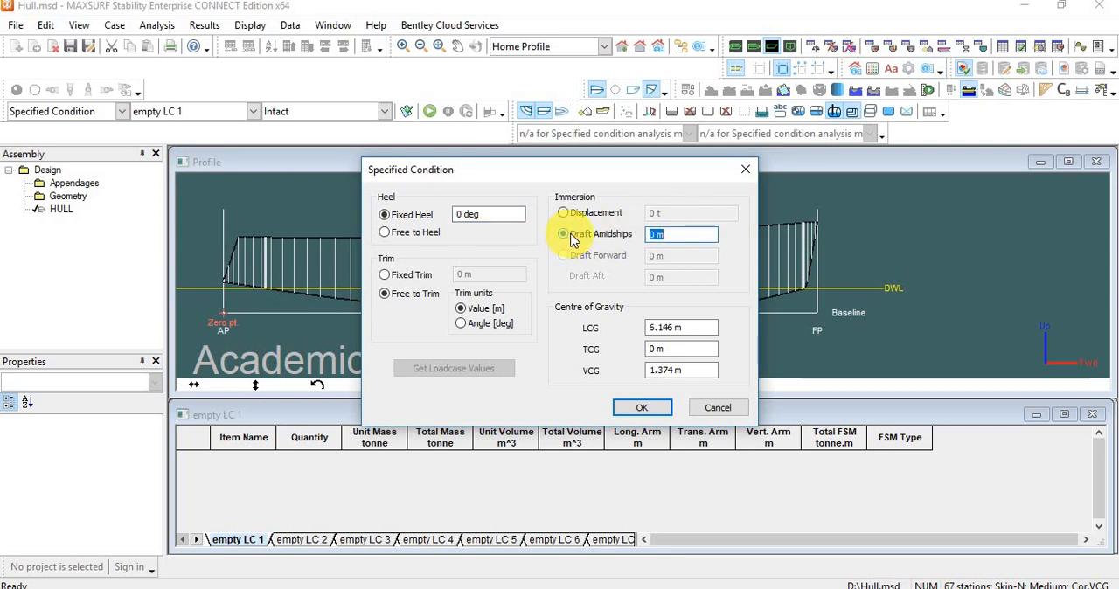
click(656, 234)
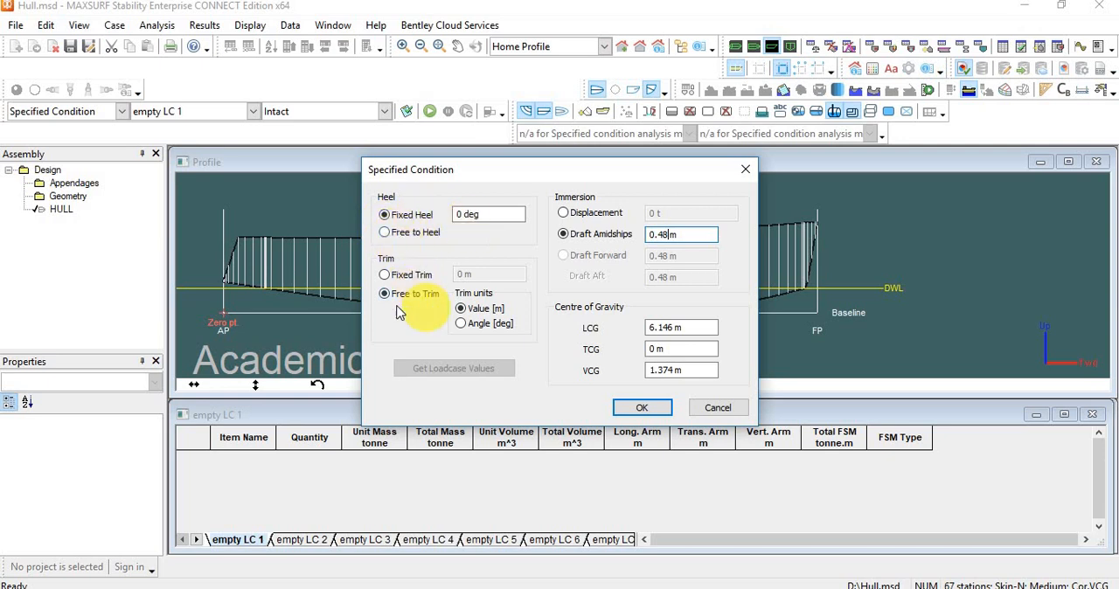
Fix the trim at 0 m, check the Draft Forward option, and return the immersion to Draft Amidships.
click(384, 275)
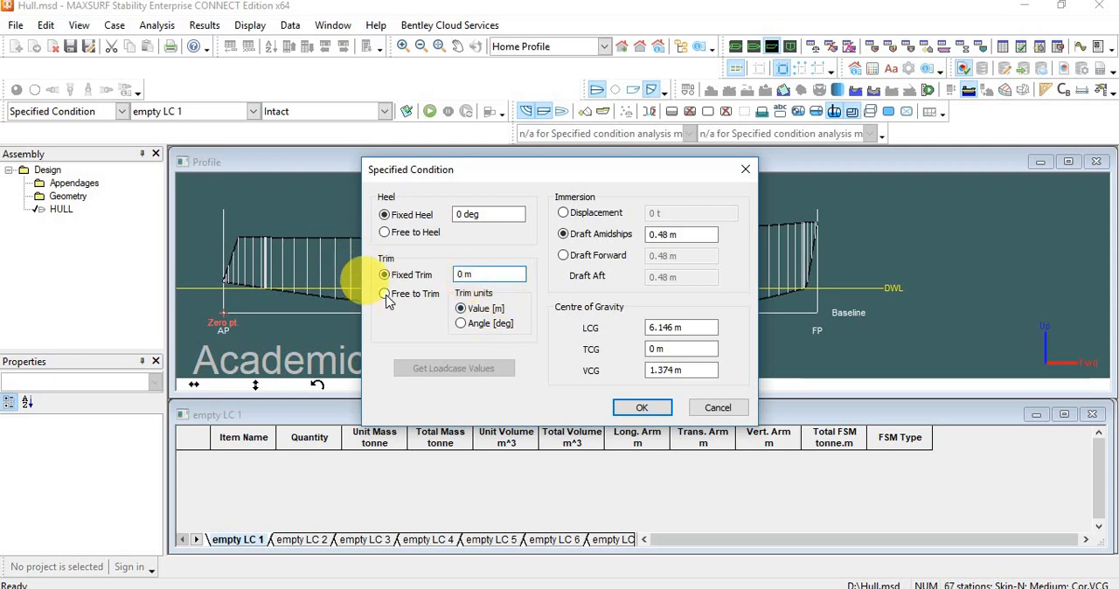
click(491, 276)
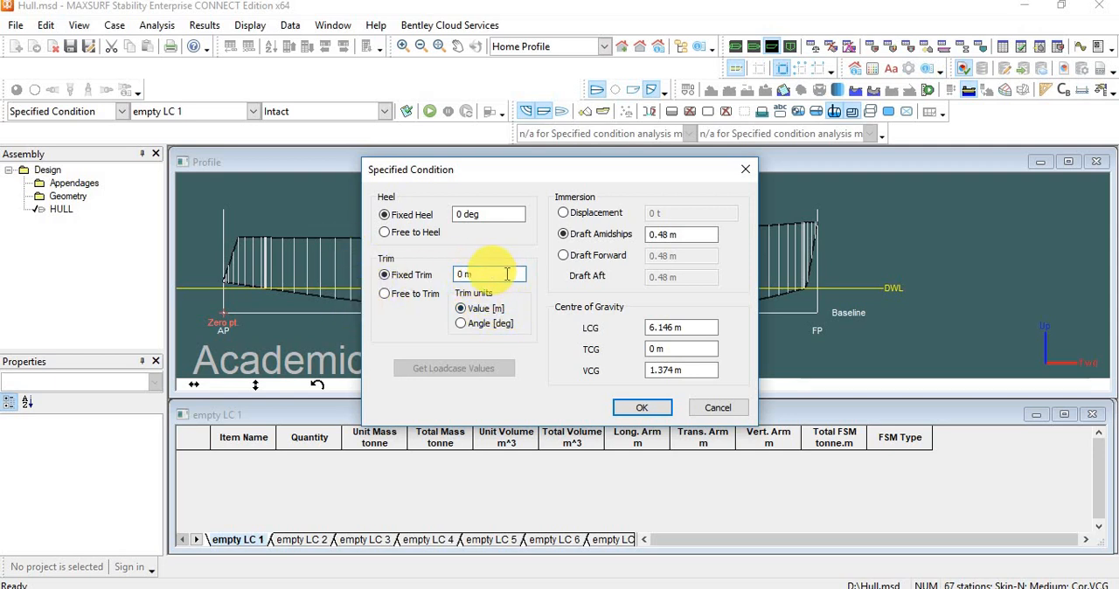
click(564, 258)
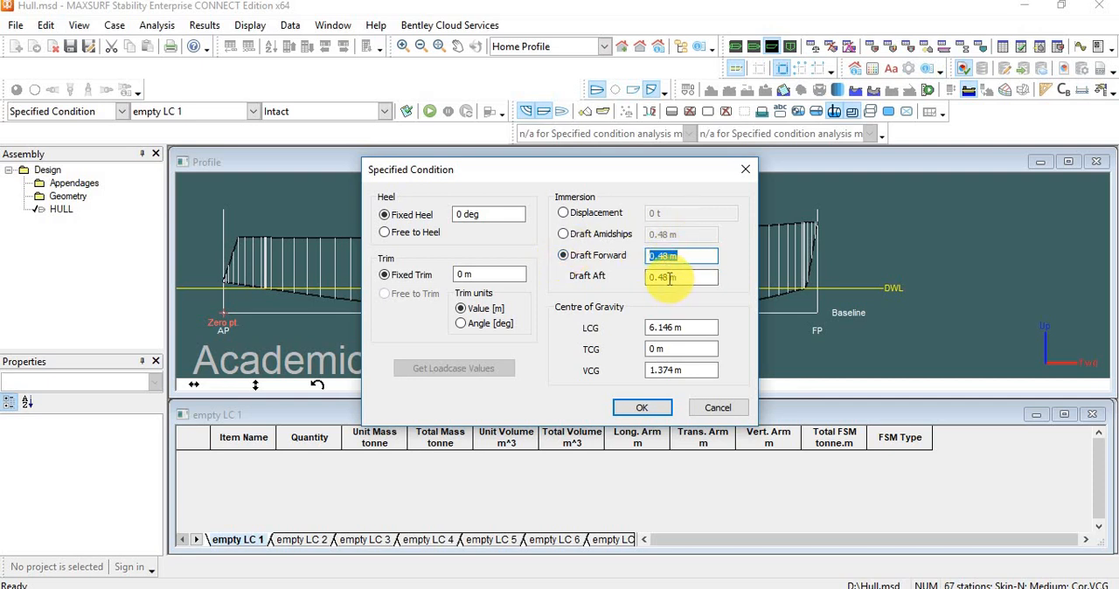
click(563, 235)
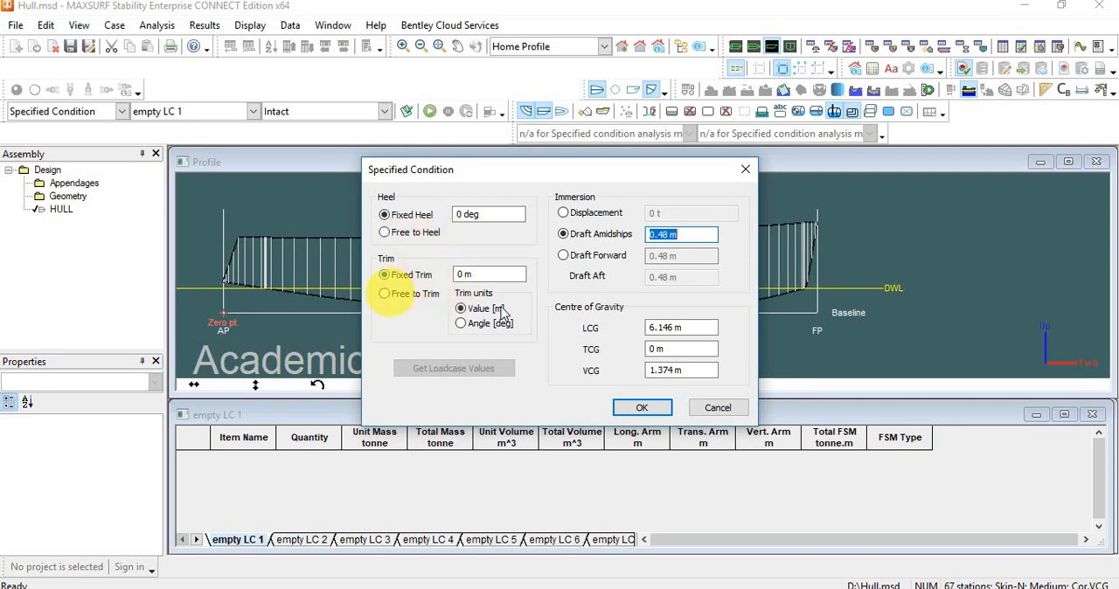
Set the centre of gravity to LCG 5.46 m and VCG 0.64 m, and apply the specified condition.
click(676, 331)
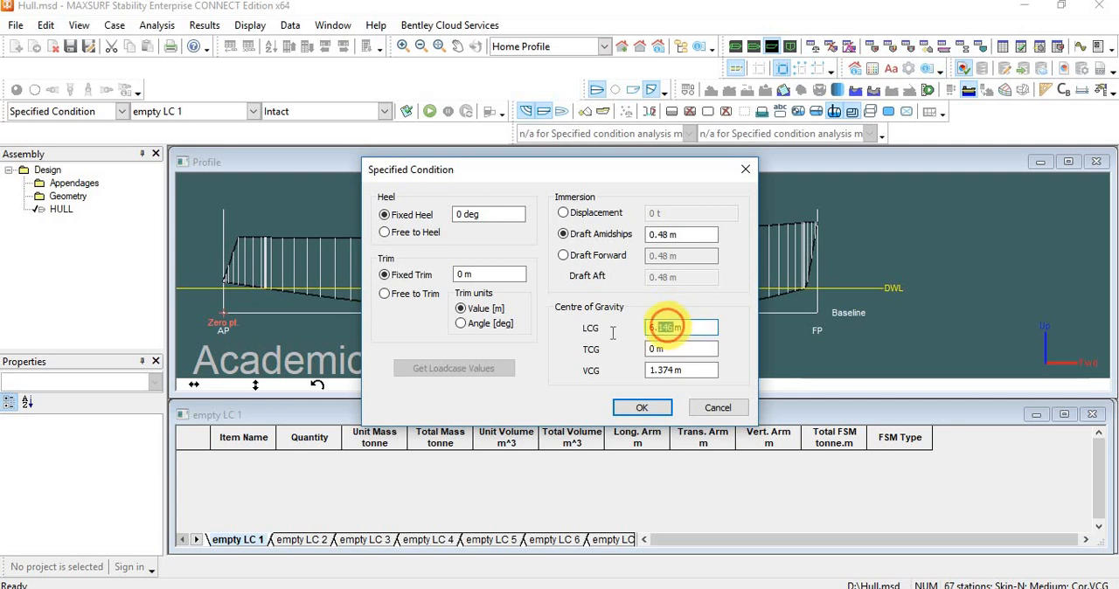
drag(671, 327, 600, 325)
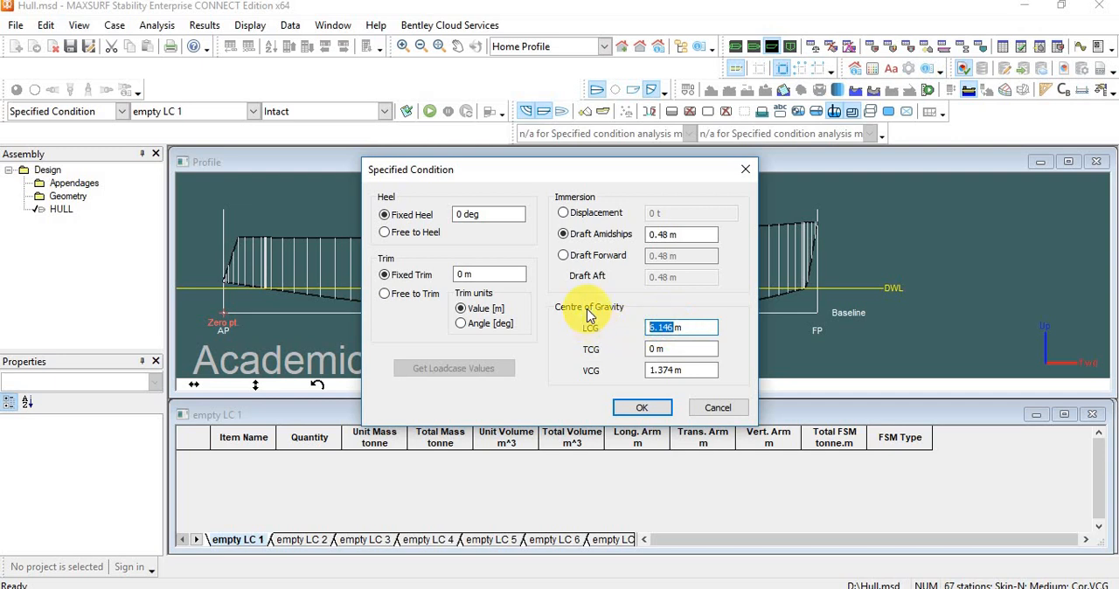
text(5.46)
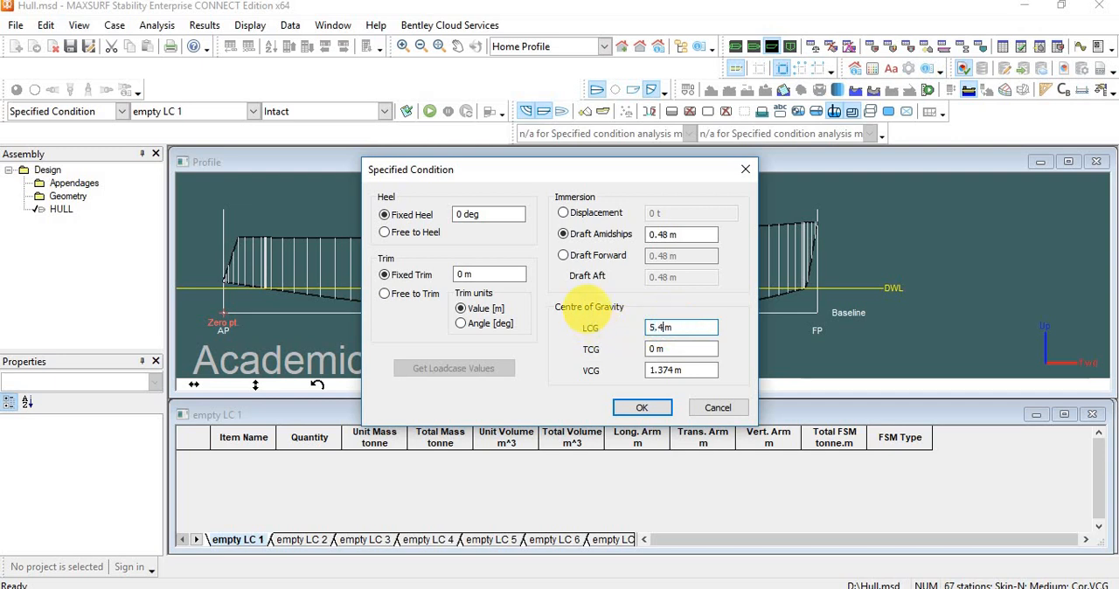
drag(671, 371, 632, 378)
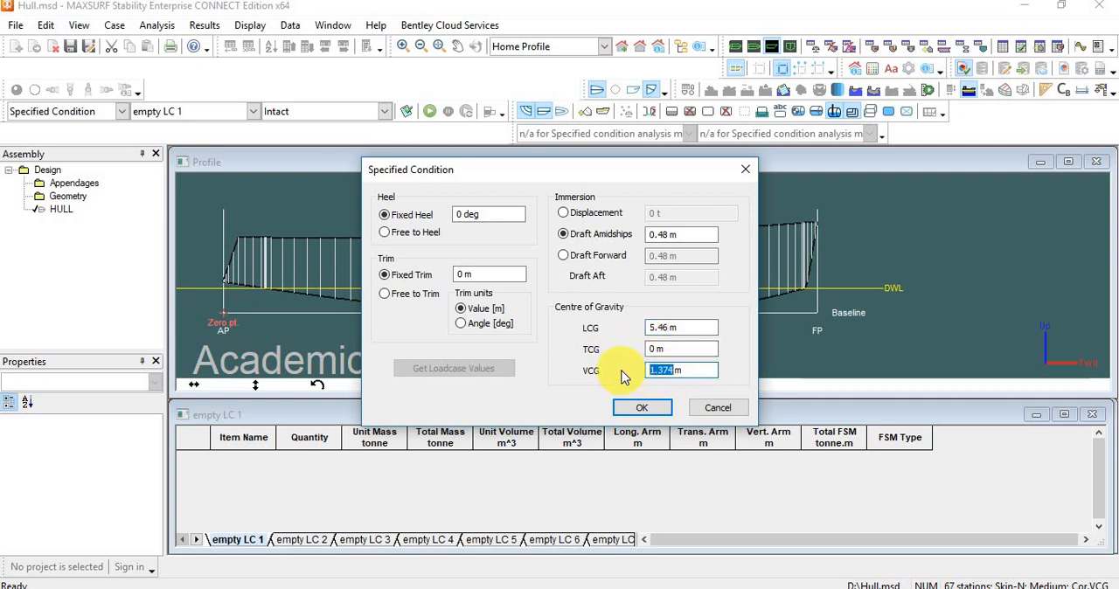
text(.)
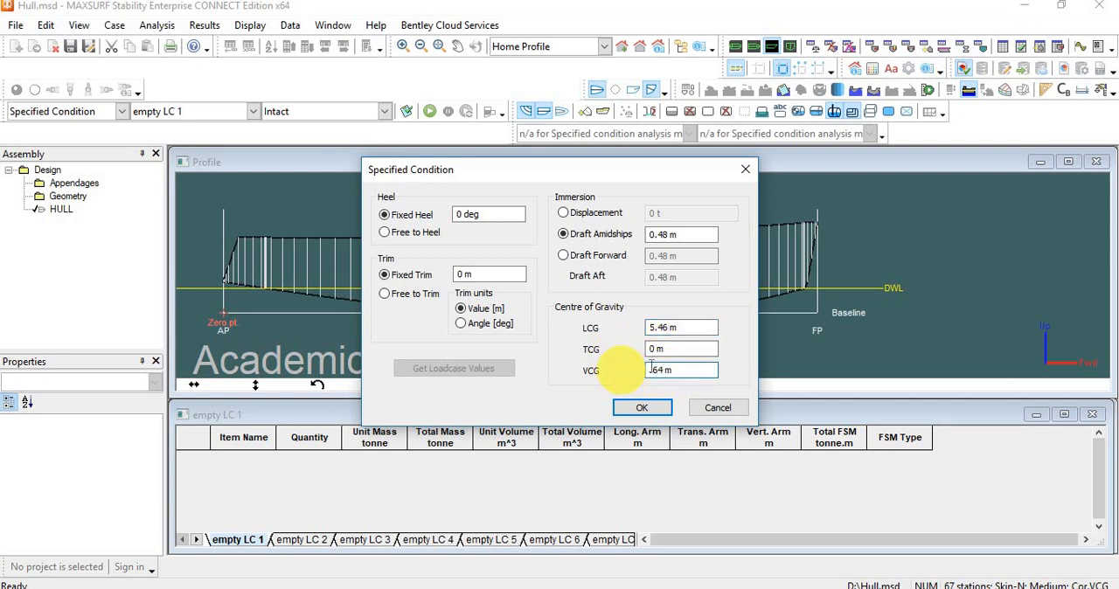
click(686, 348)
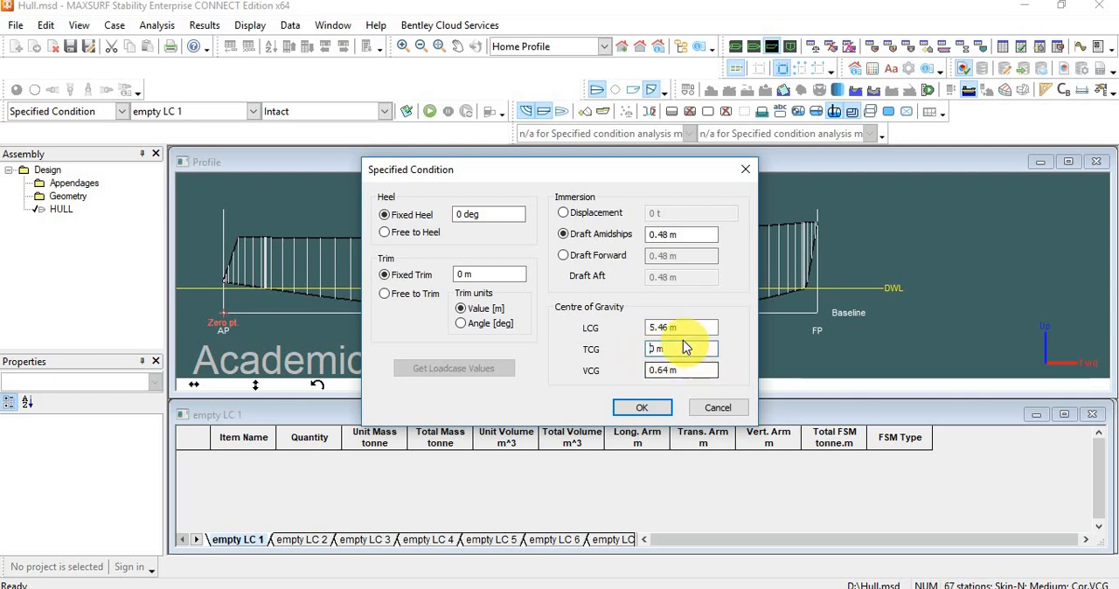
click(681, 330)
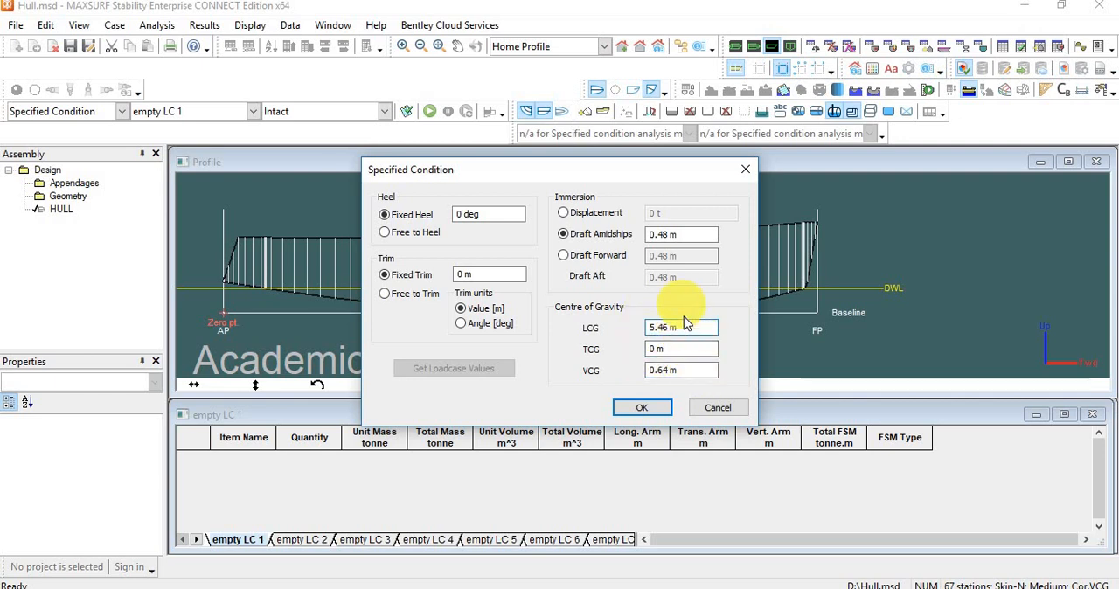
click(647, 408)
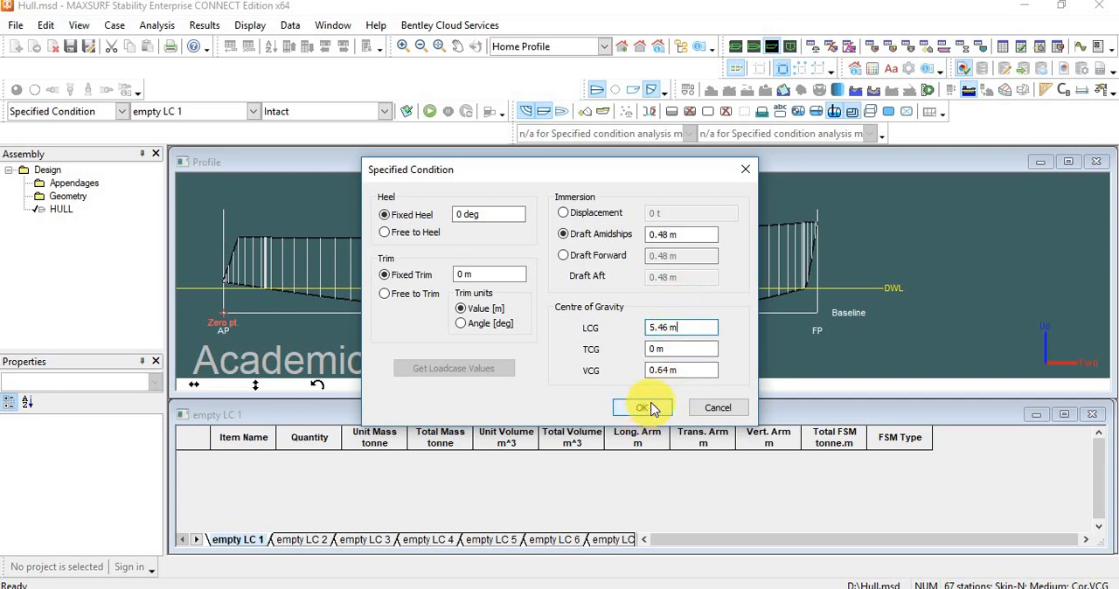
click(649, 408)
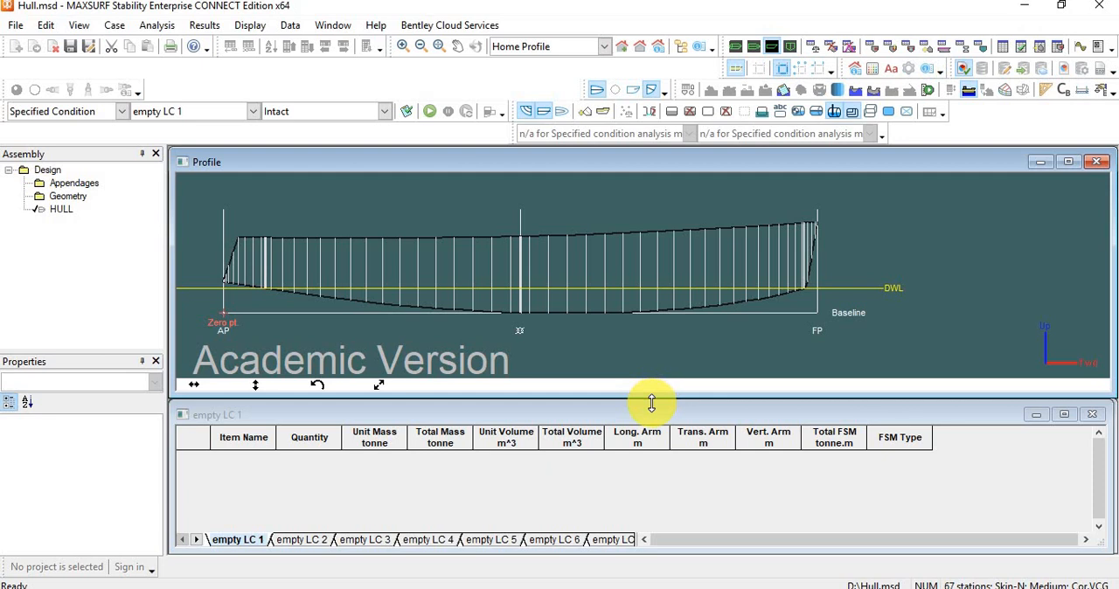
Run the specified condition analysis and inspect the waterline and the CG, CB and CF points in the Profile view.
click(205, 220)
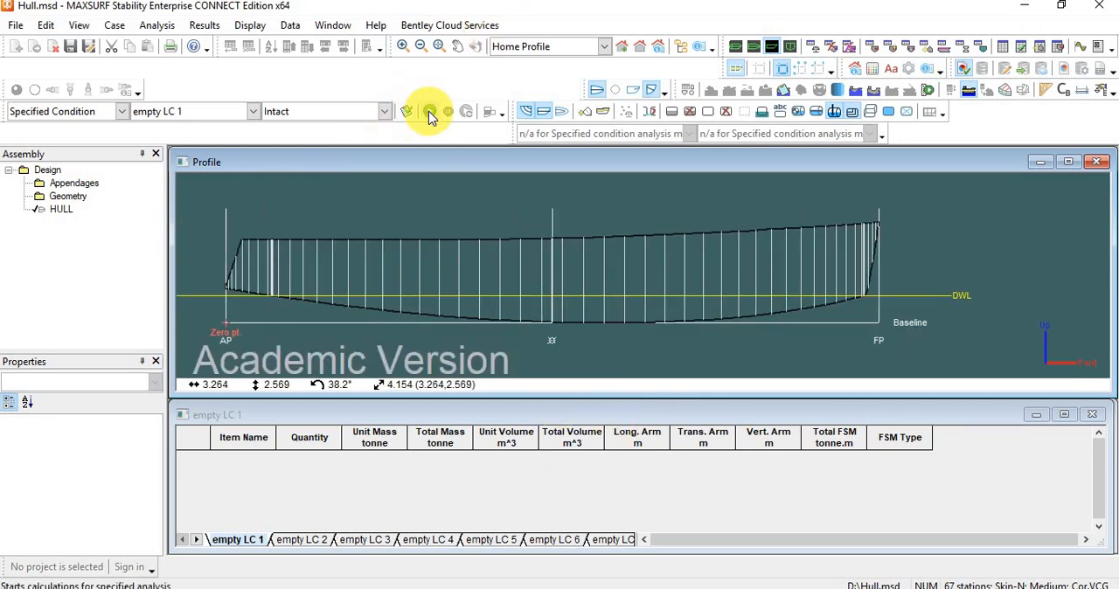
click(159, 27)
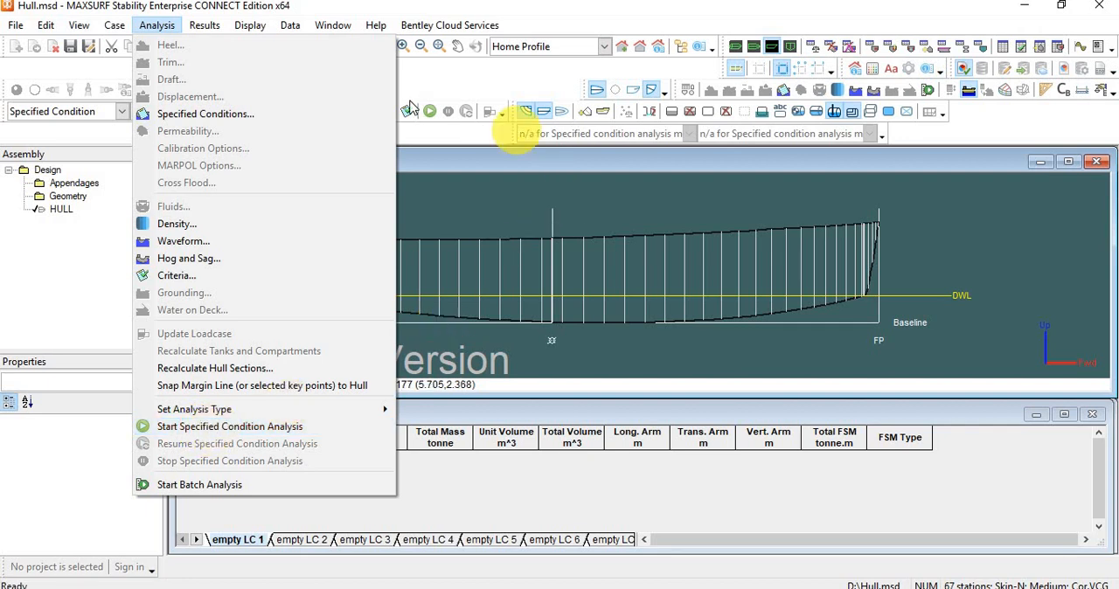
click(463, 174)
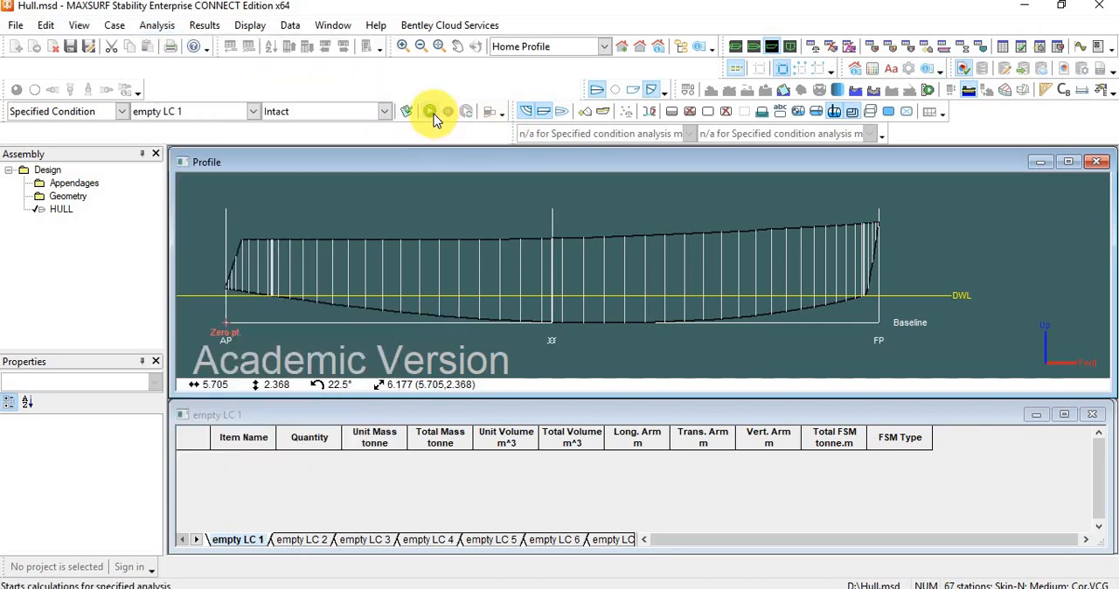
click(432, 114)
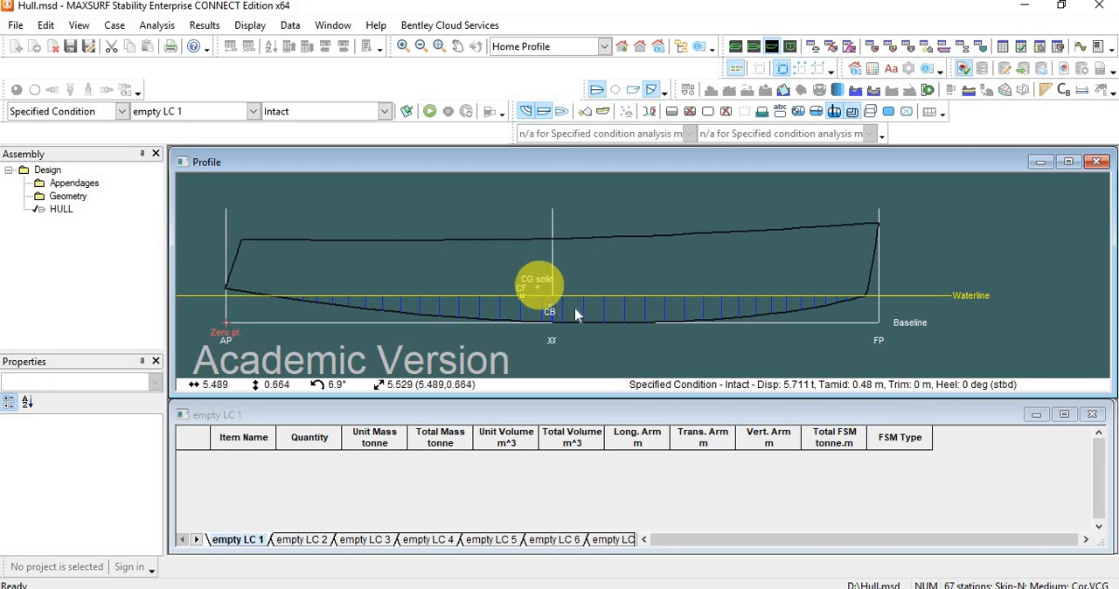
scroll(580, 311, up, 2)
scroll(619, 250, down, 1)
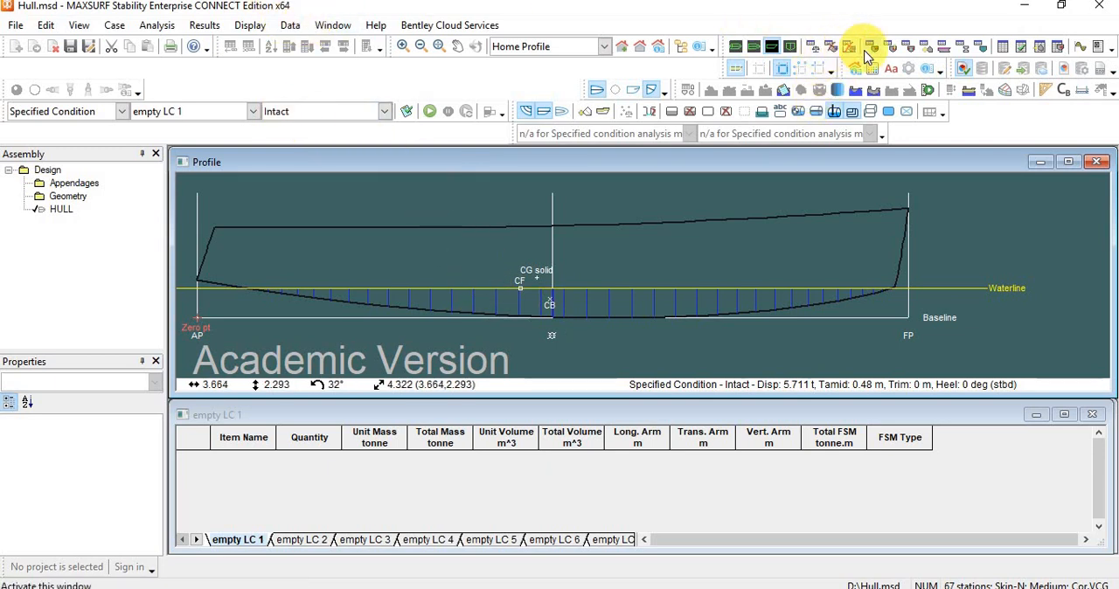
Open the current results table at full size and examine the draft amidships and displacement values.
click(1003, 49)
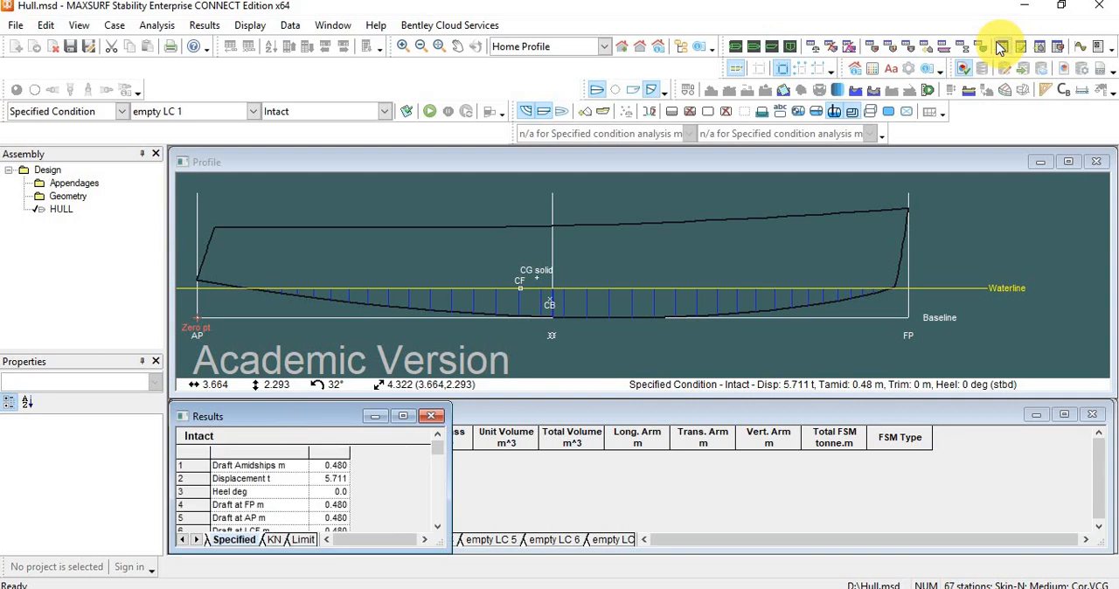
click(403, 416)
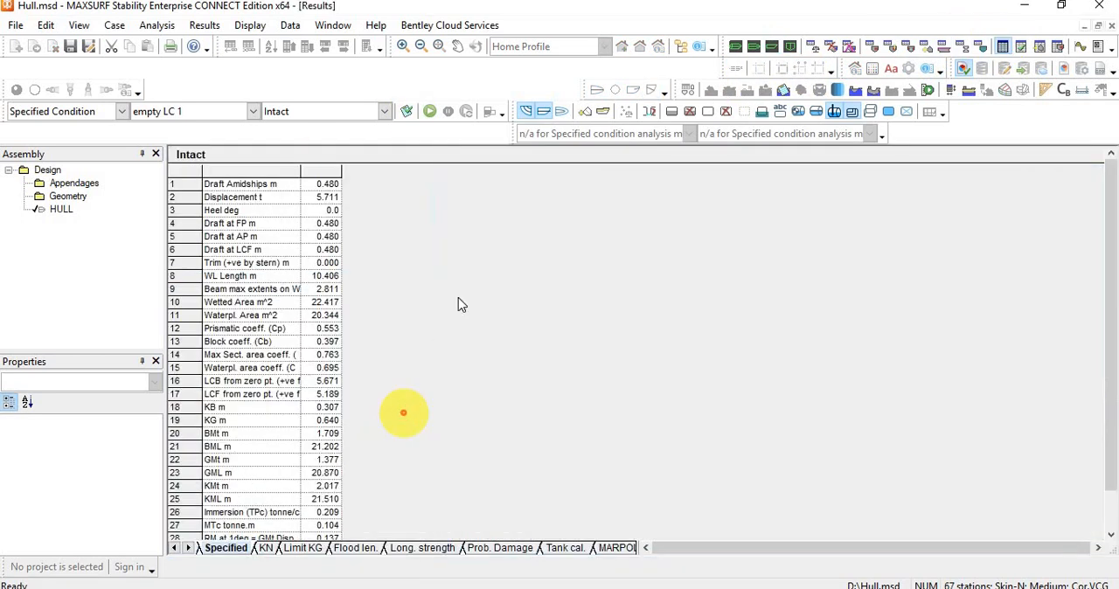
click(323, 199)
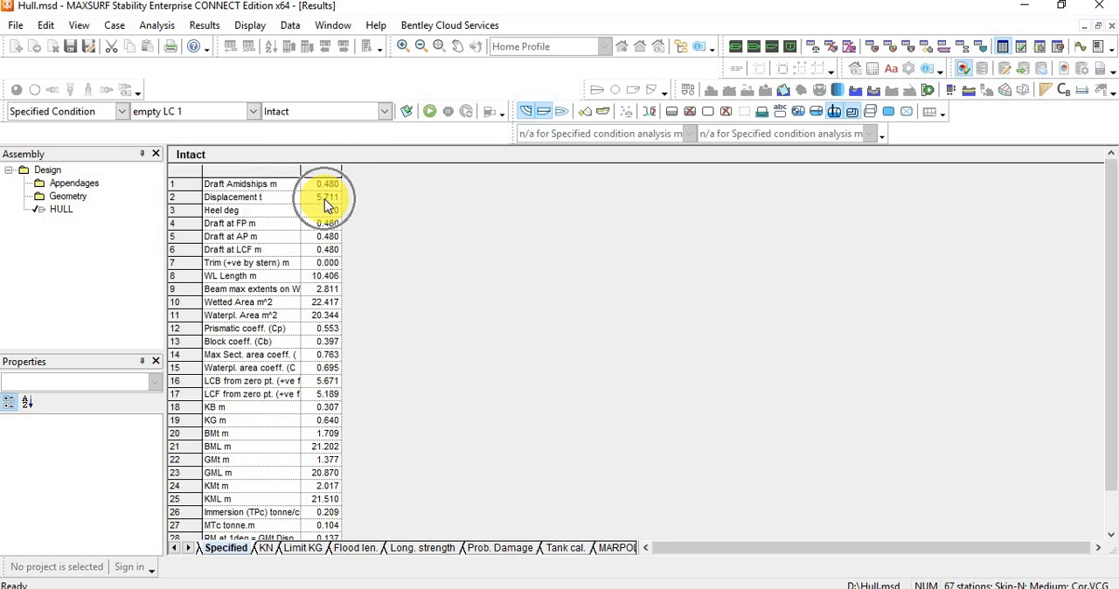
click(325, 188)
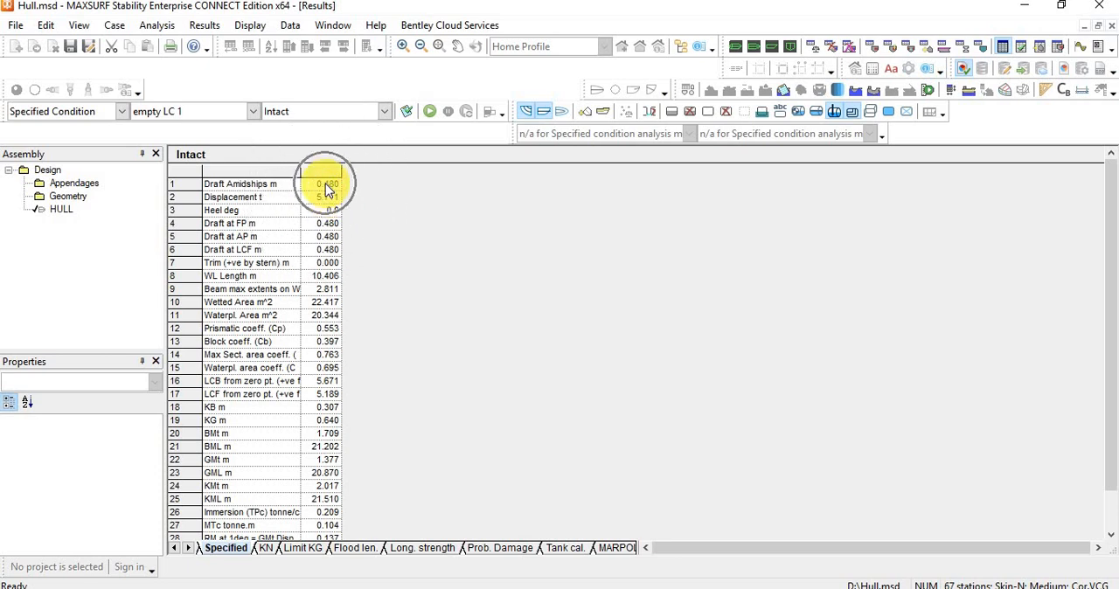
click(324, 187)
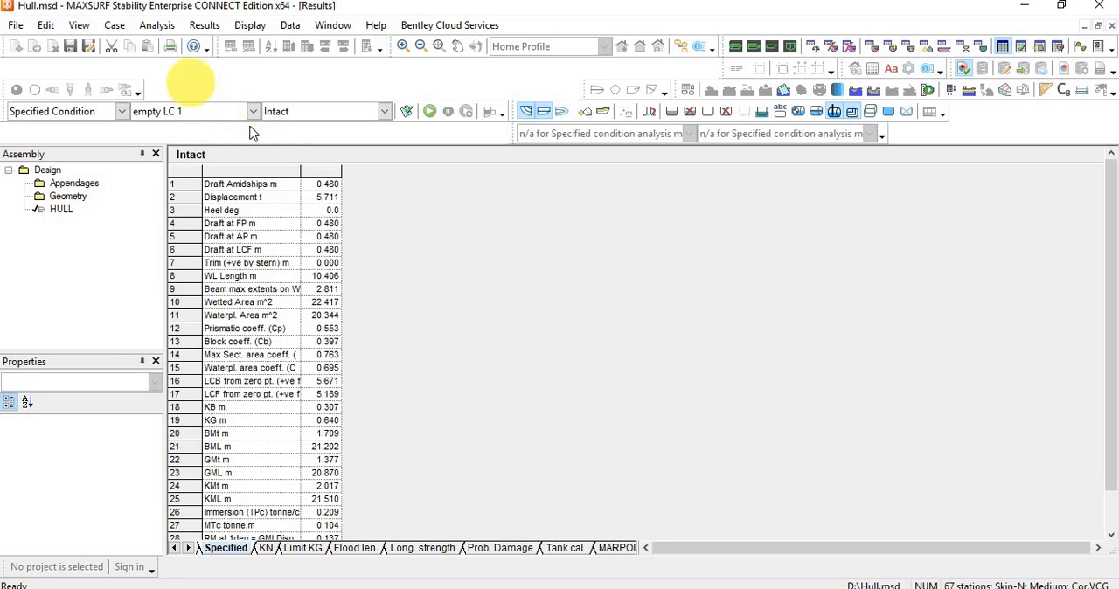
click(161, 26)
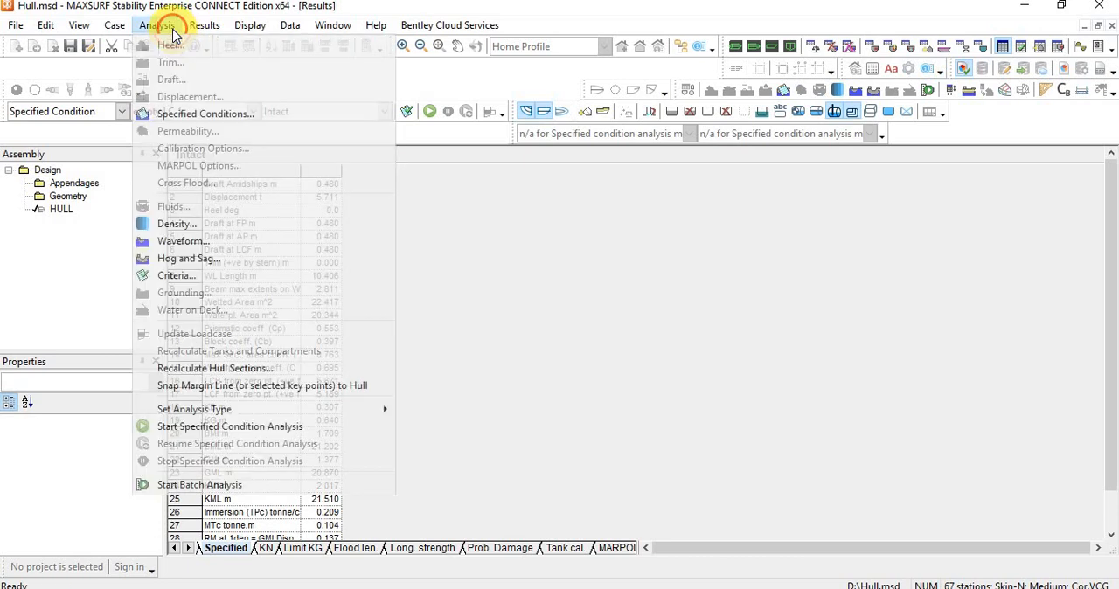
click(216, 112)
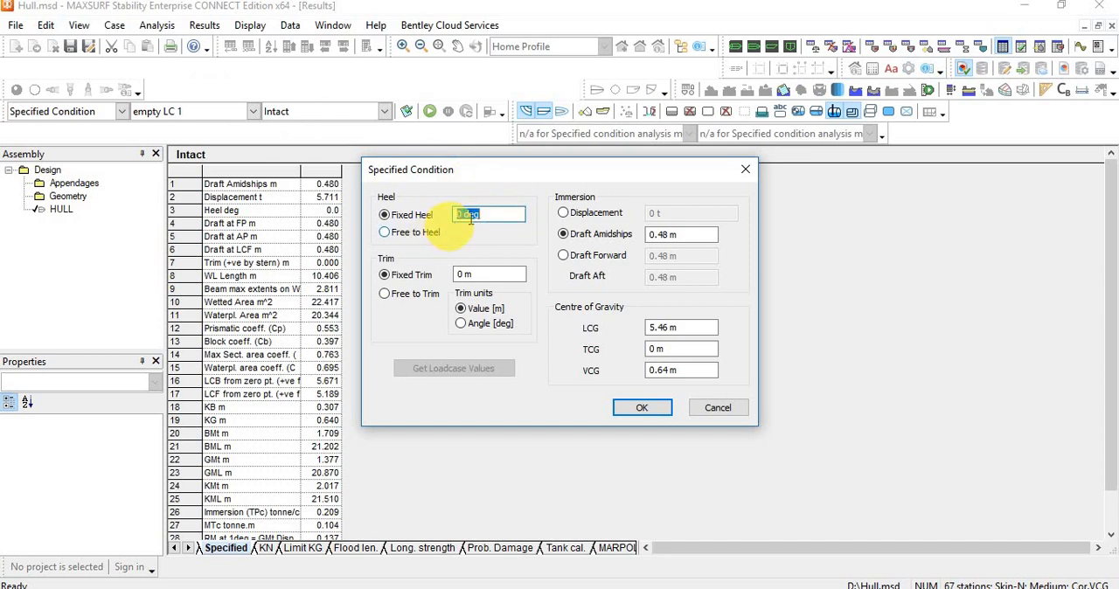
click(744, 171)
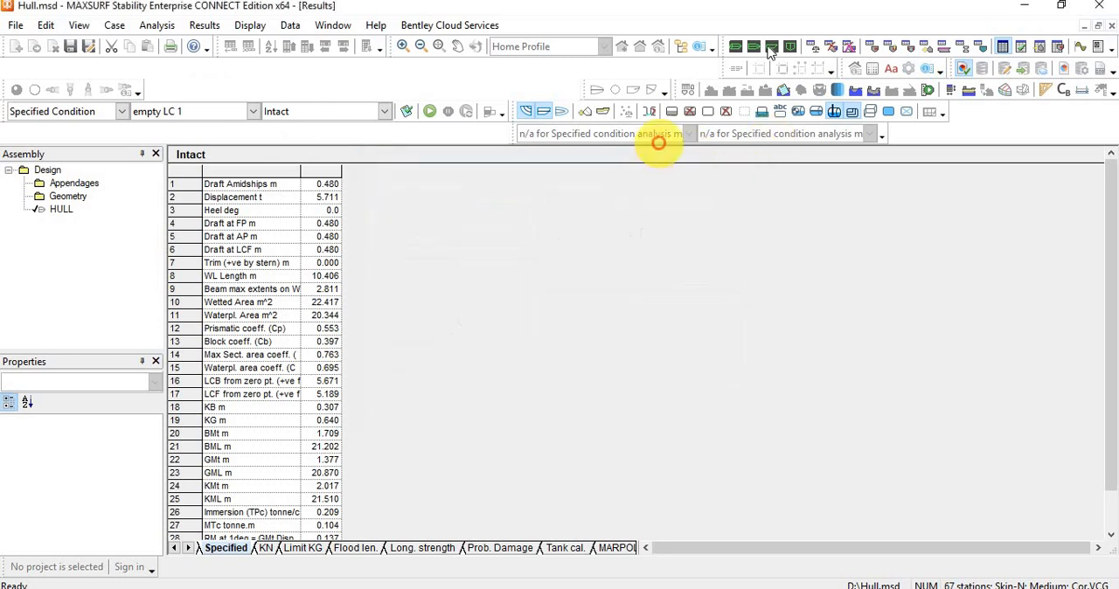
Show the hull in the Profile view and set the specified condition to Free to Heel and Free to Trim.
click(772, 50)
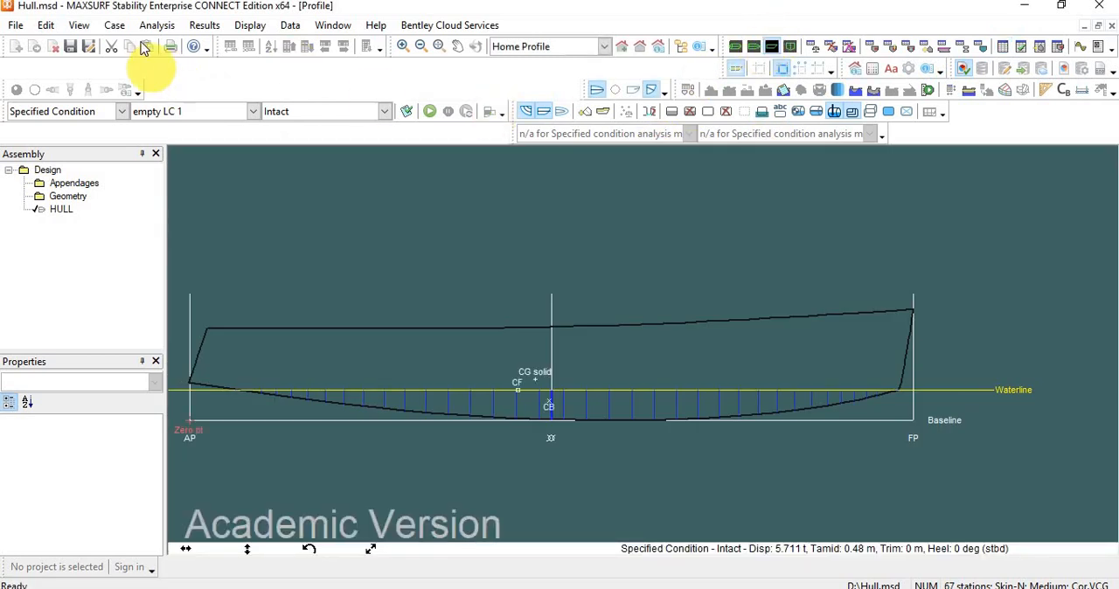
click(155, 27)
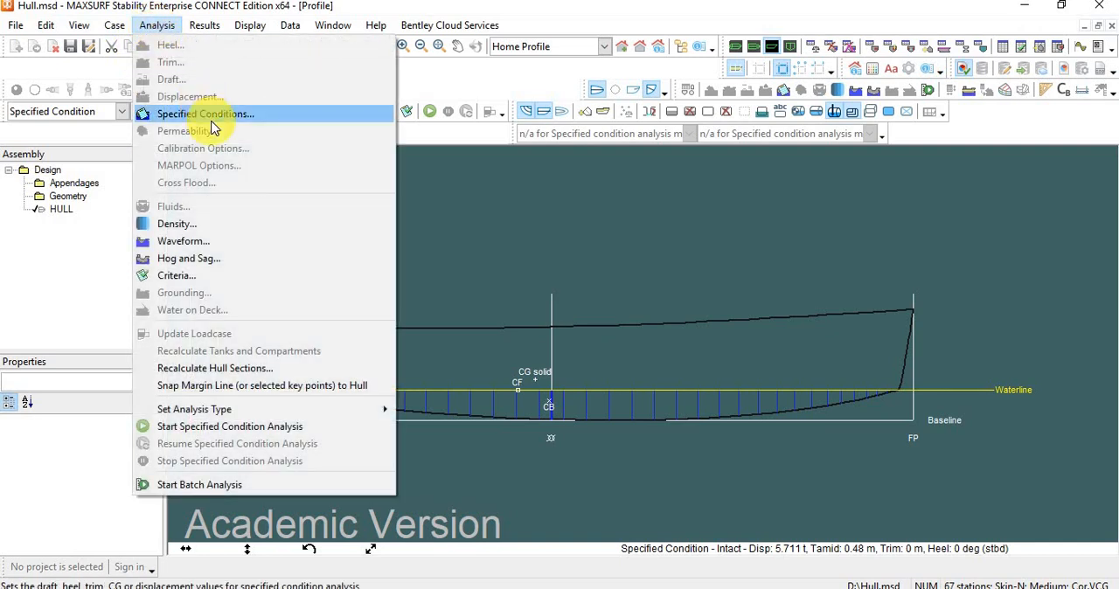
click(212, 115)
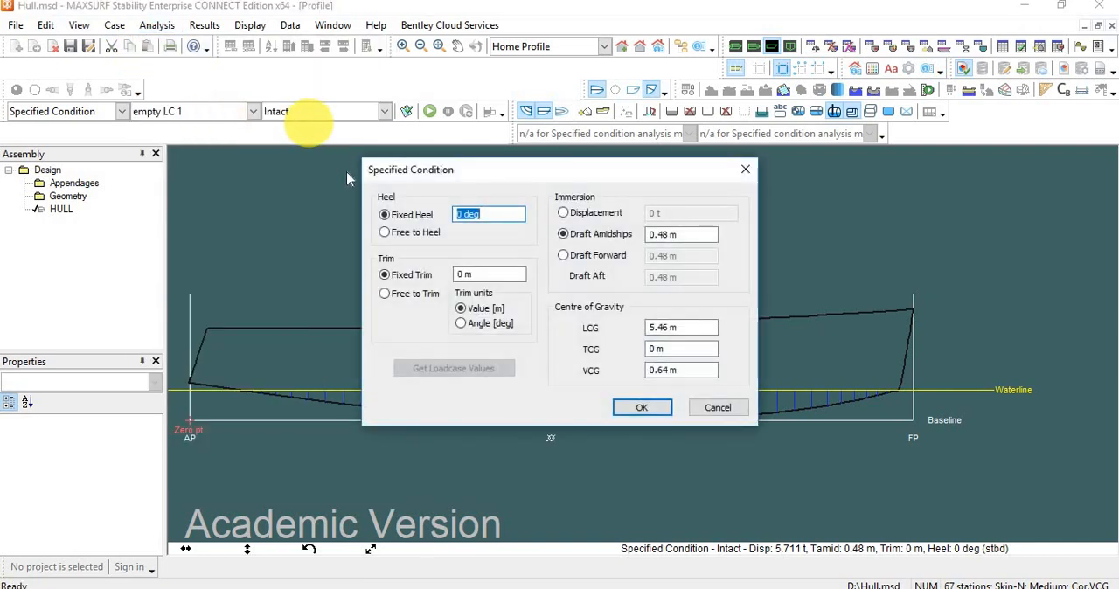
click(387, 234)
click(386, 293)
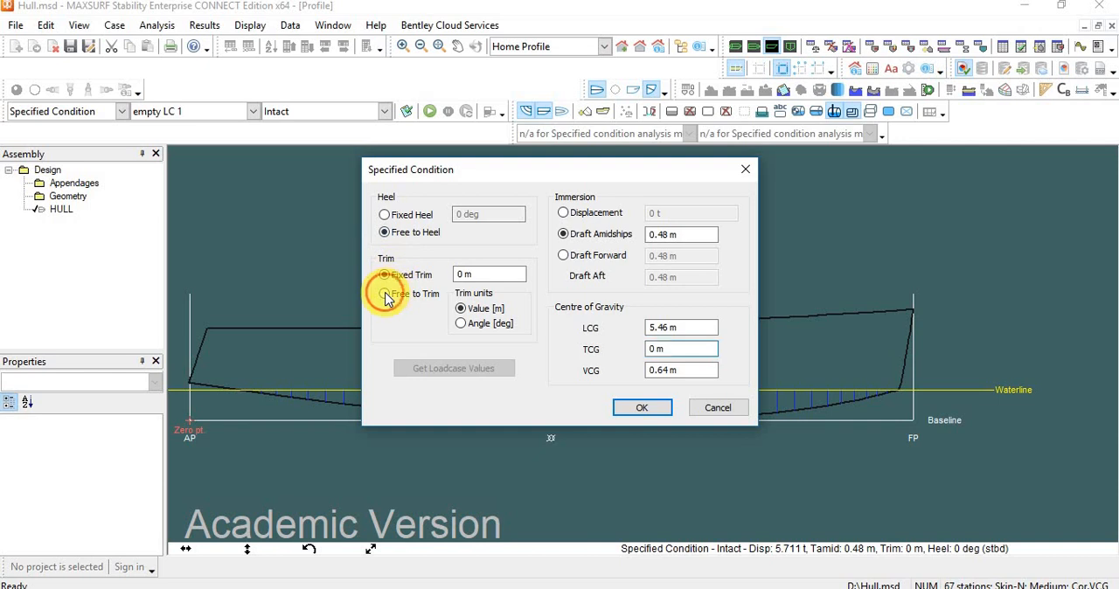
drag(636, 181, 476, 35)
click(490, 263)
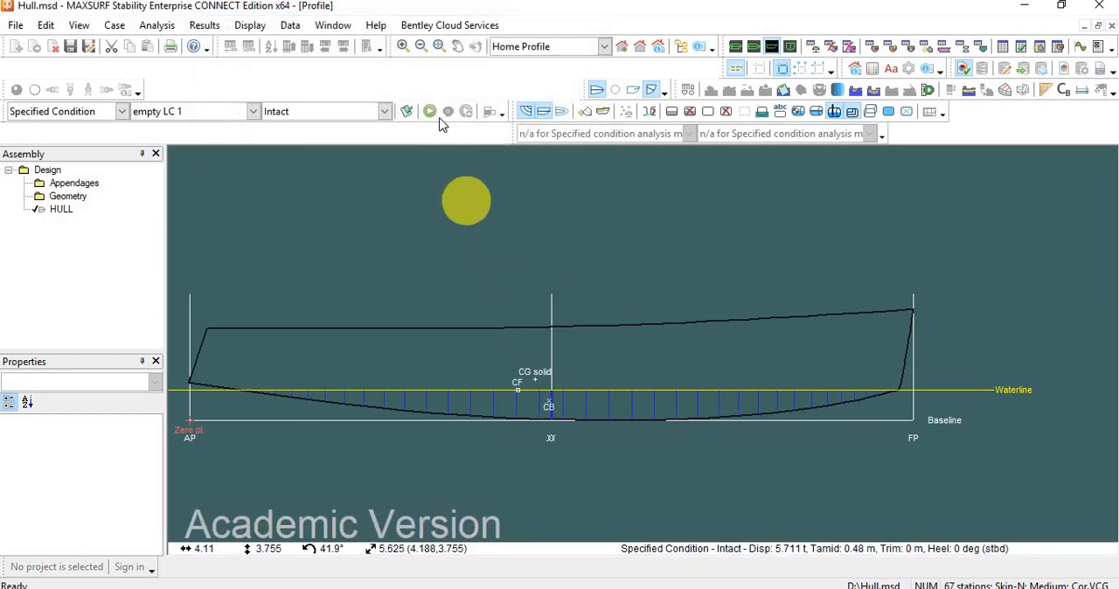
Run the specified condition analysis and inspect the CG, CB and CF points near amidships.
click(429, 113)
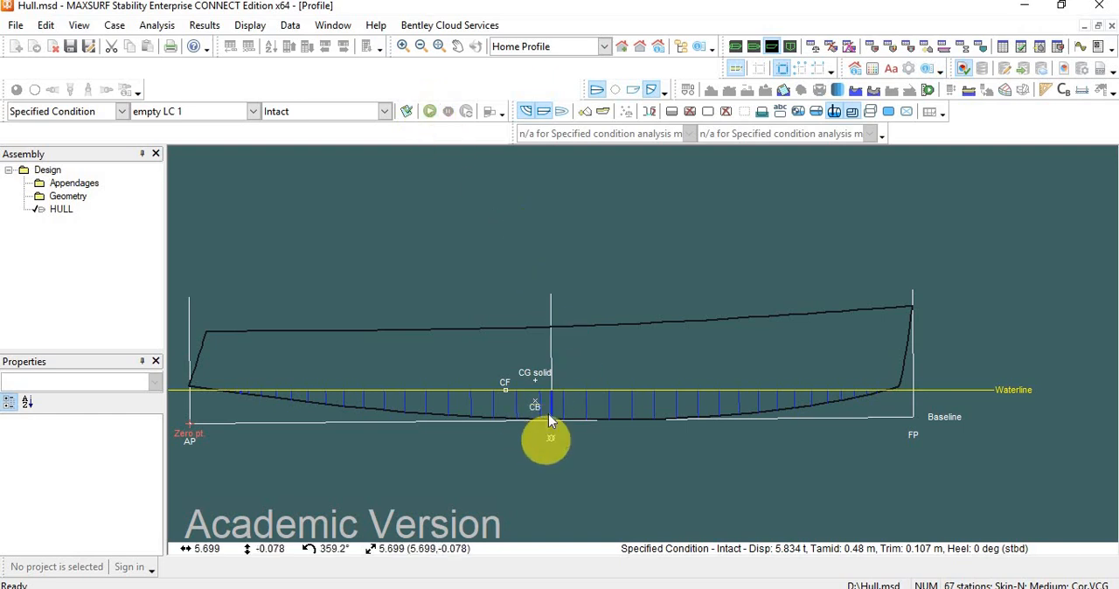
scroll(545, 412, up, 2)
scroll(540, 395, up, 1)
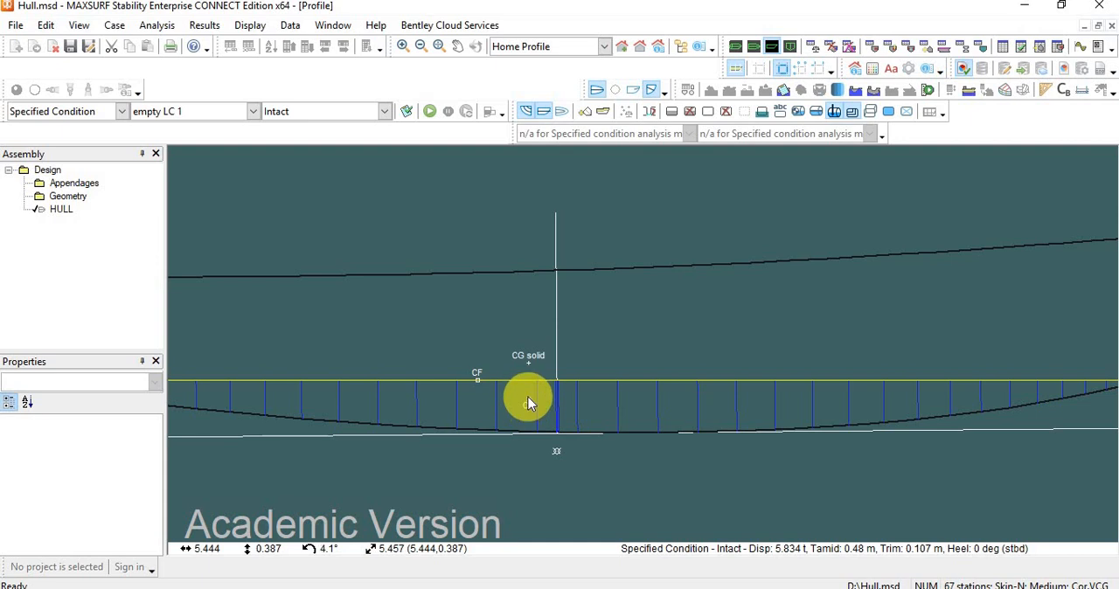
Set the LCG of the specified condition to 6 m and apply it.
click(157, 24)
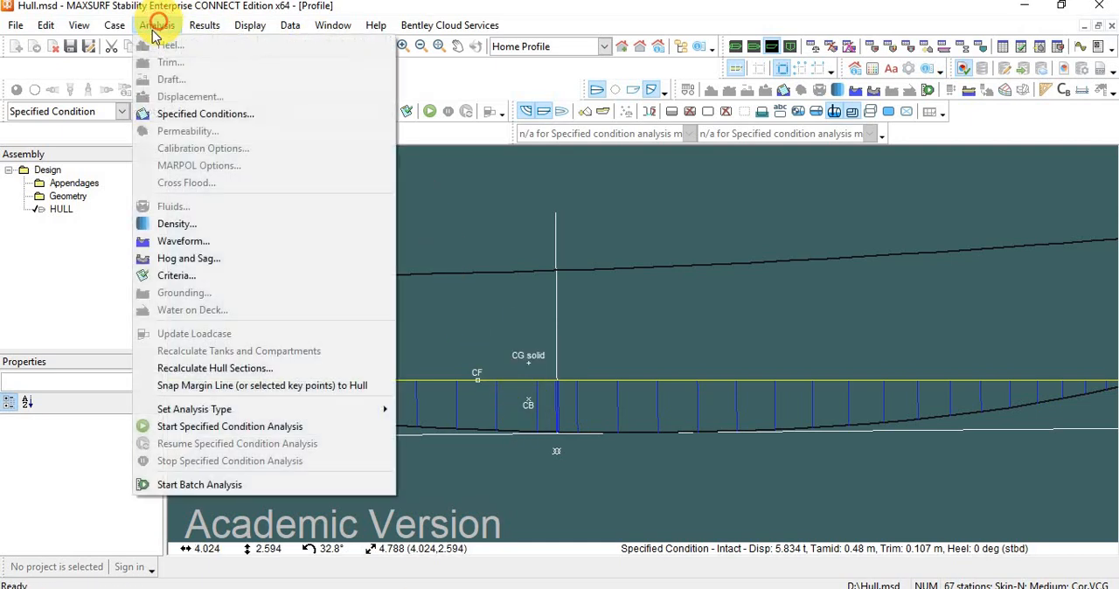
click(203, 114)
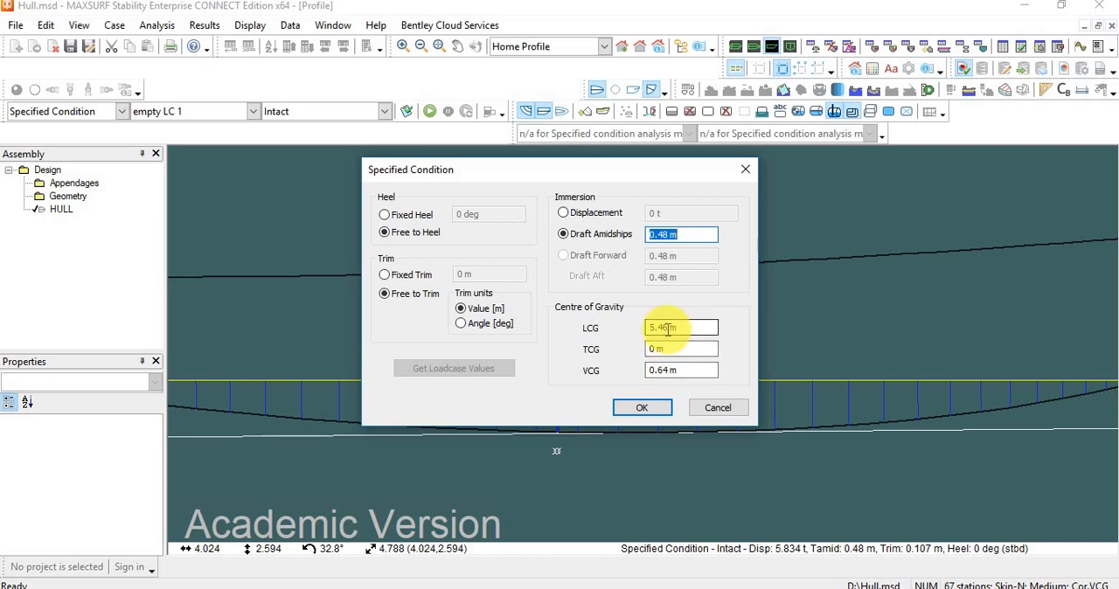
drag(668, 329, 648, 336)
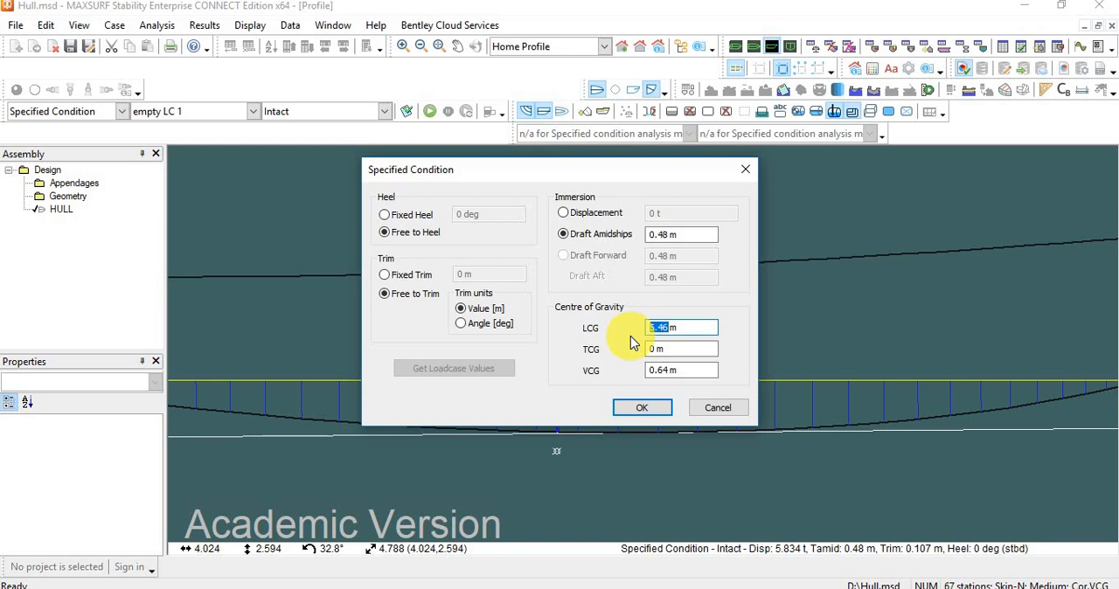
text(6)
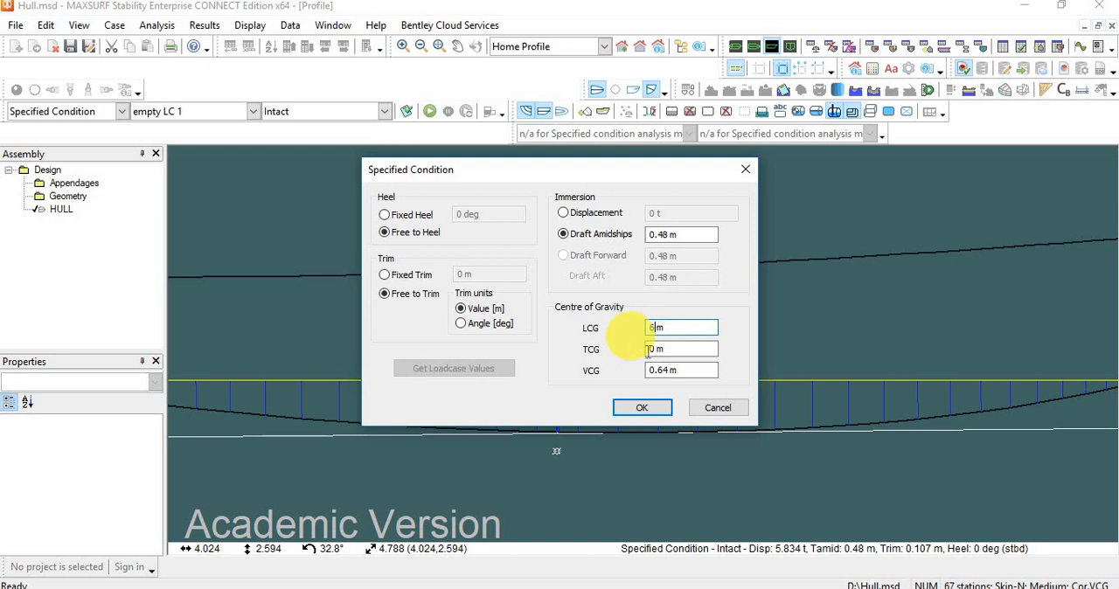
click(644, 408)
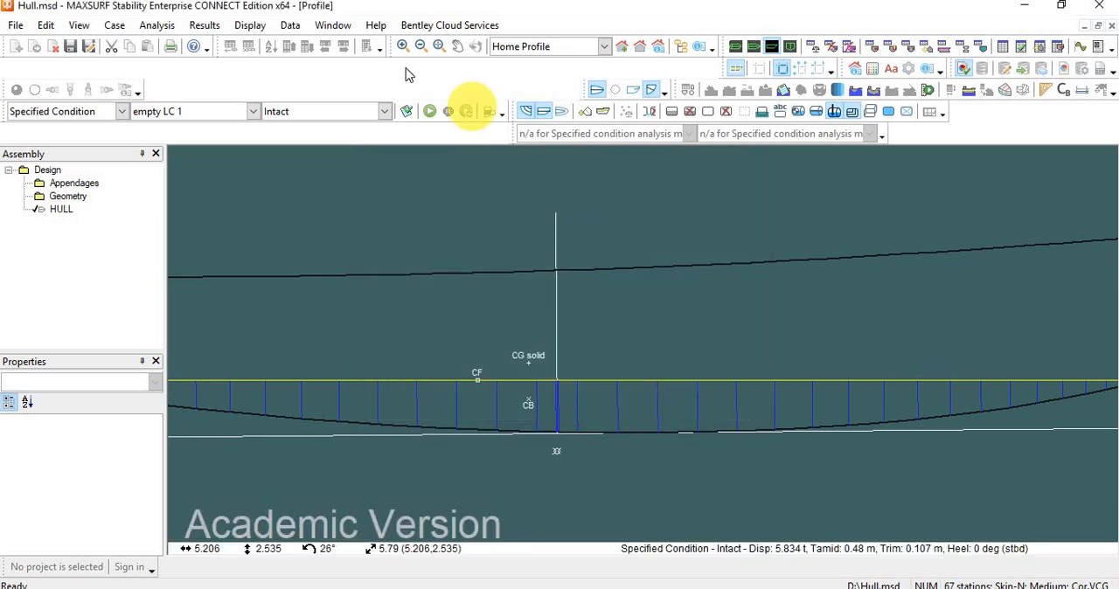
Rerun the specified condition analysis and examine the hull's trim relative to the waterline in the Profile view.
click(433, 112)
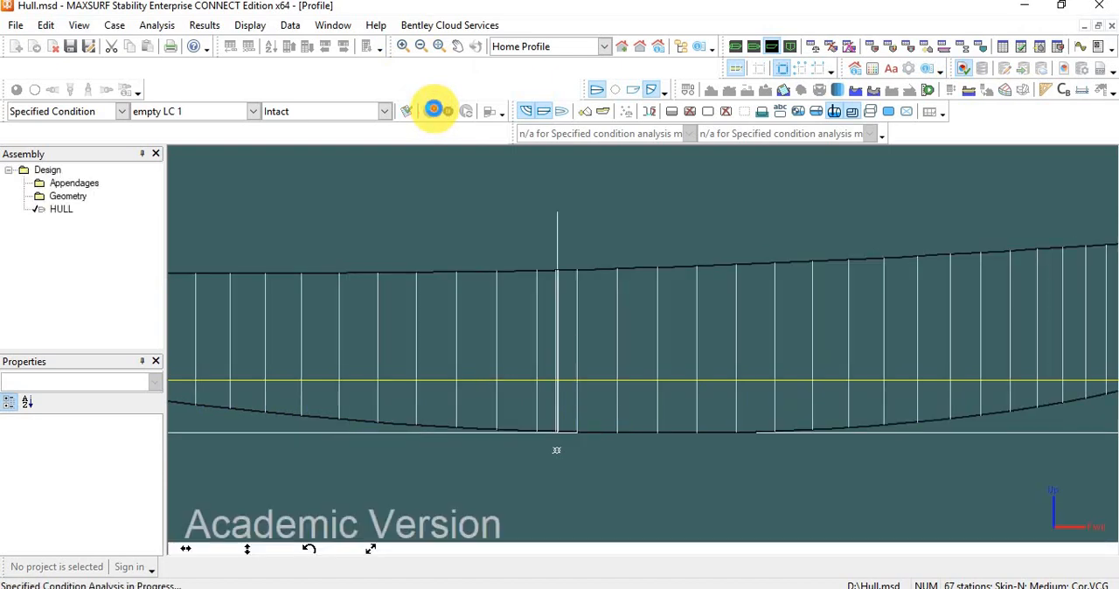
scroll(517, 207, down, 4)
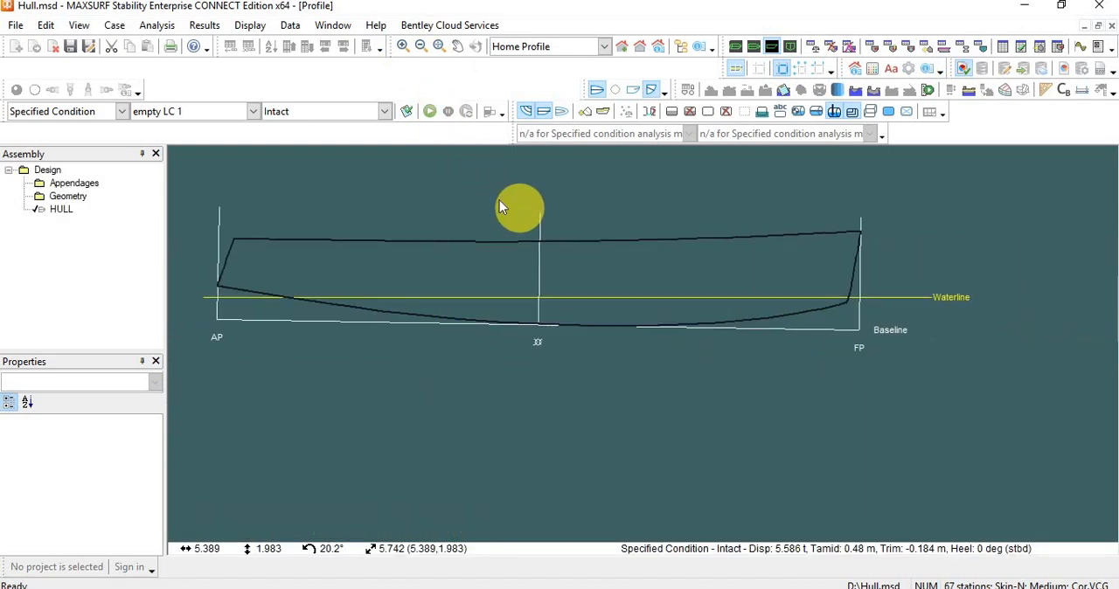
scroll(485, 194, up, 2)
scroll(478, 192, down, 1)
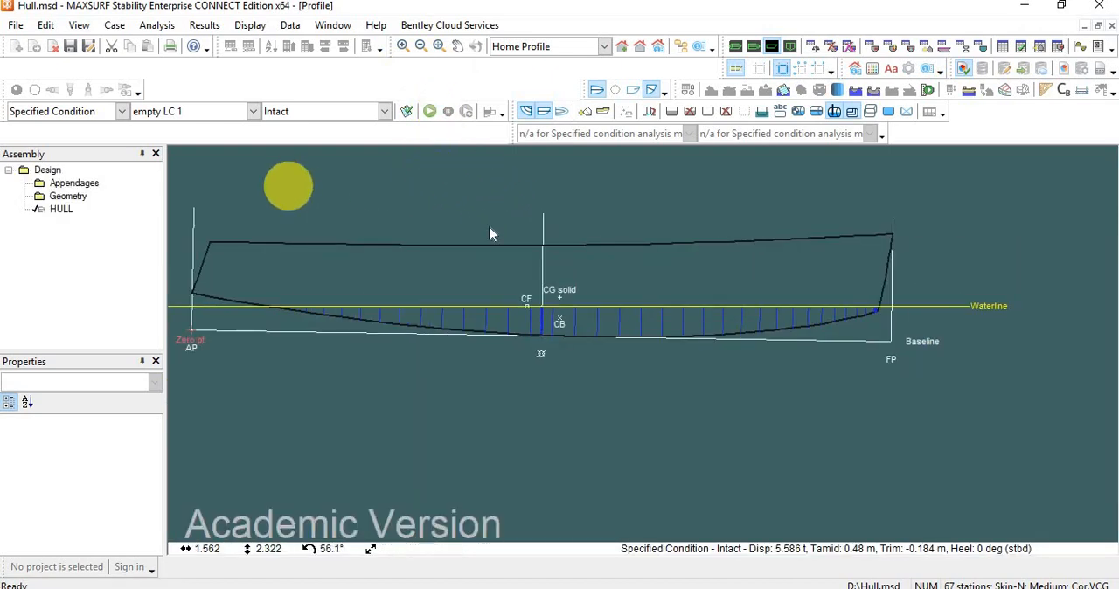
scroll(539, 295, up, 1)
scroll(537, 296, down, 1)
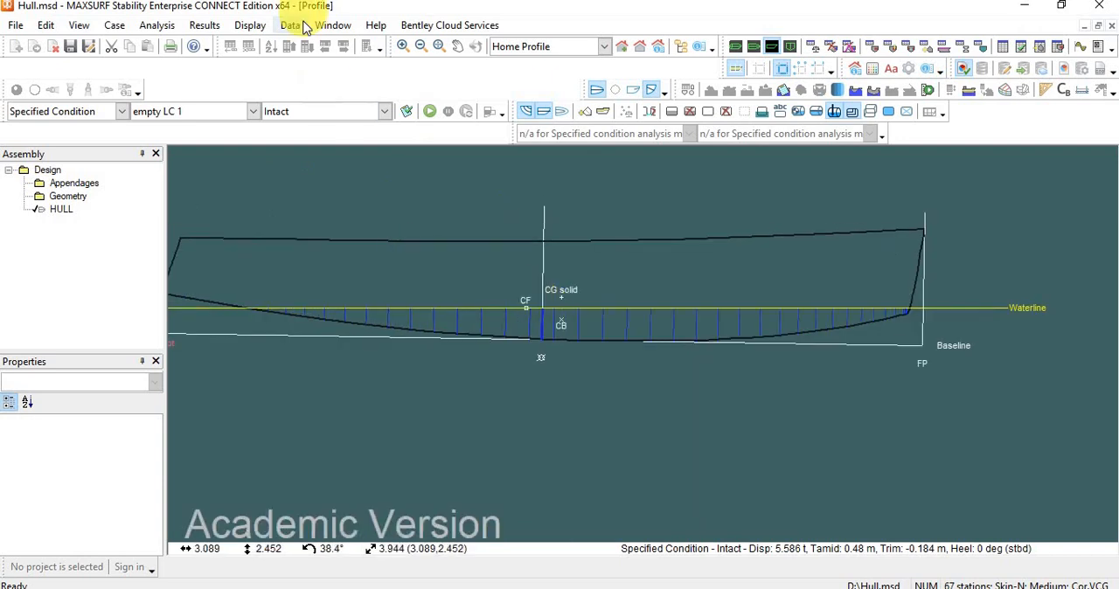
Set the LCG of the specified condition to 4 m, rerun the analysis and inspect the trimmed hull.
click(178, 26)
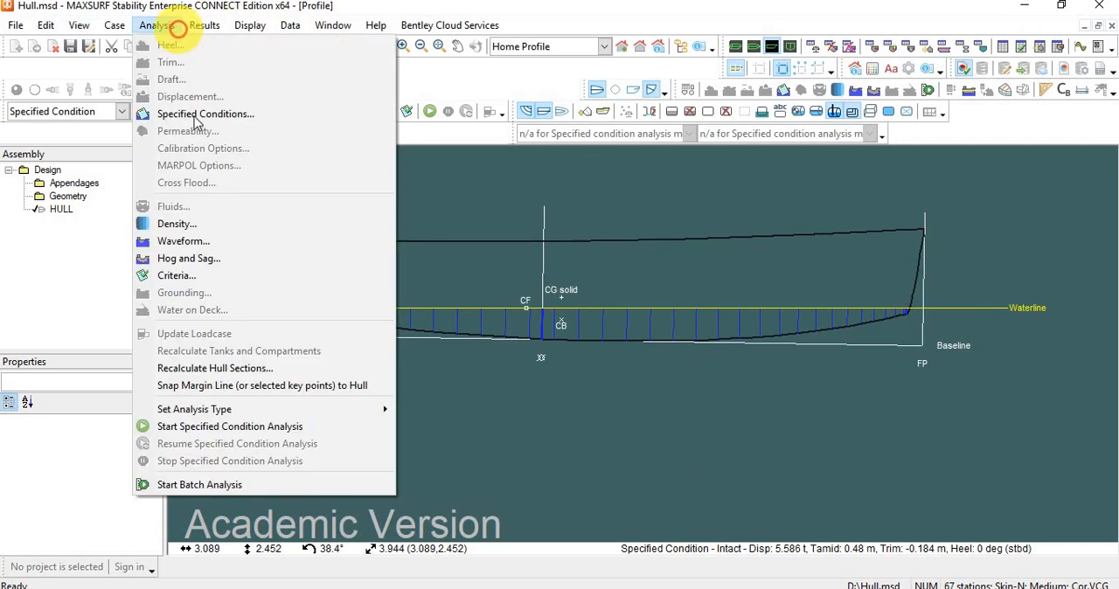
click(198, 112)
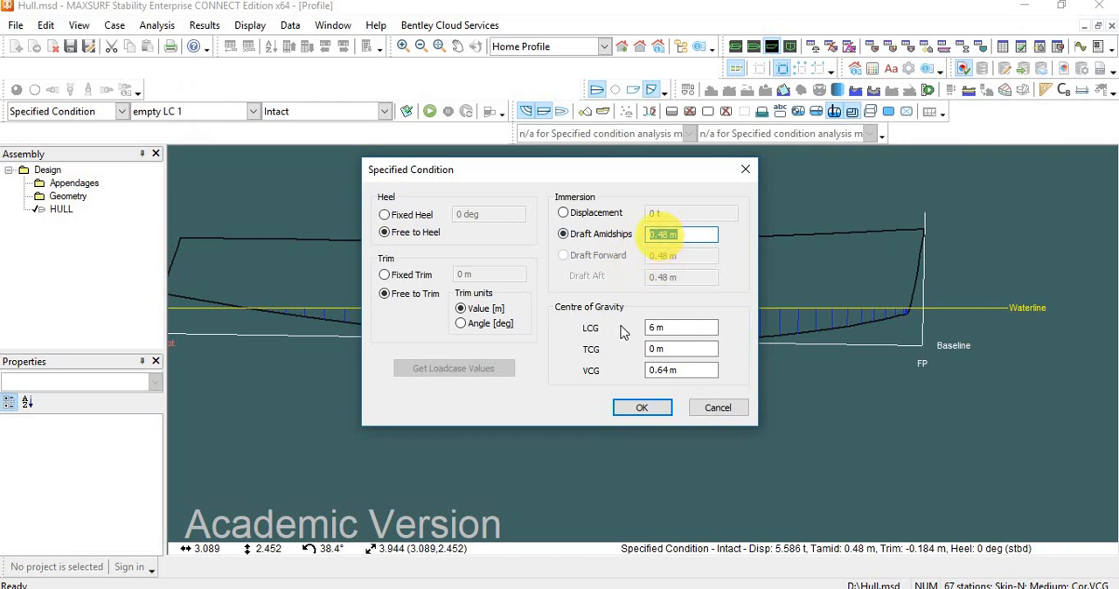
click(656, 328)
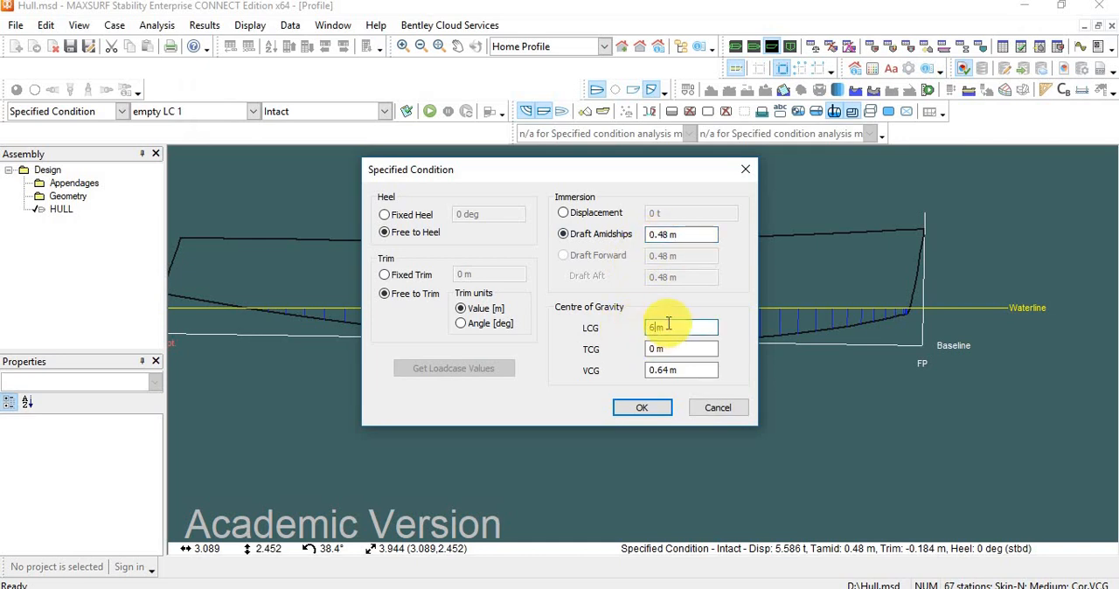
click(649, 407)
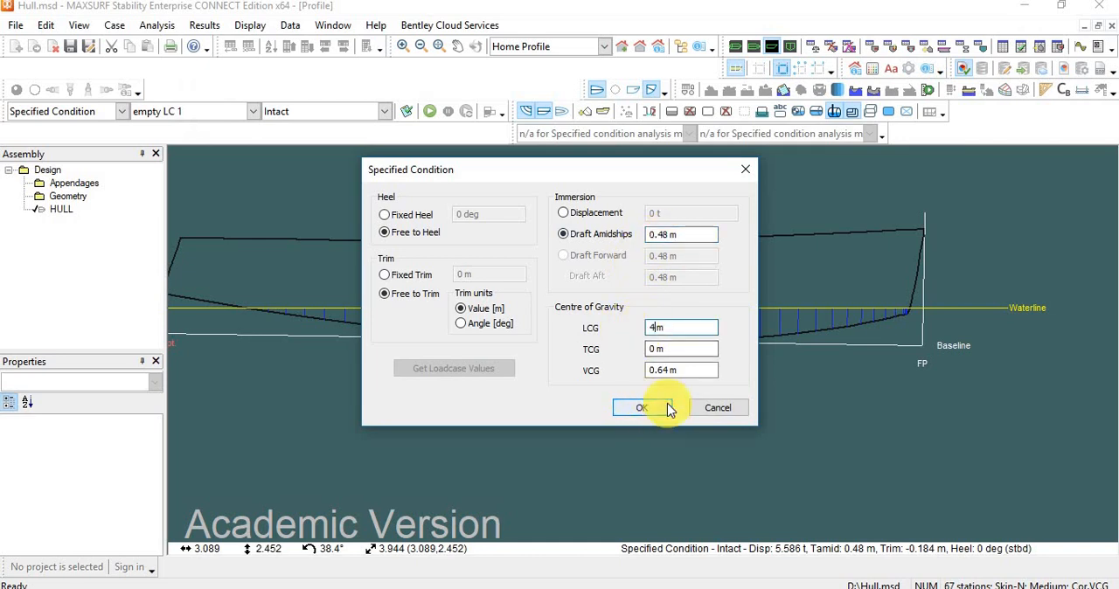
click(429, 111)
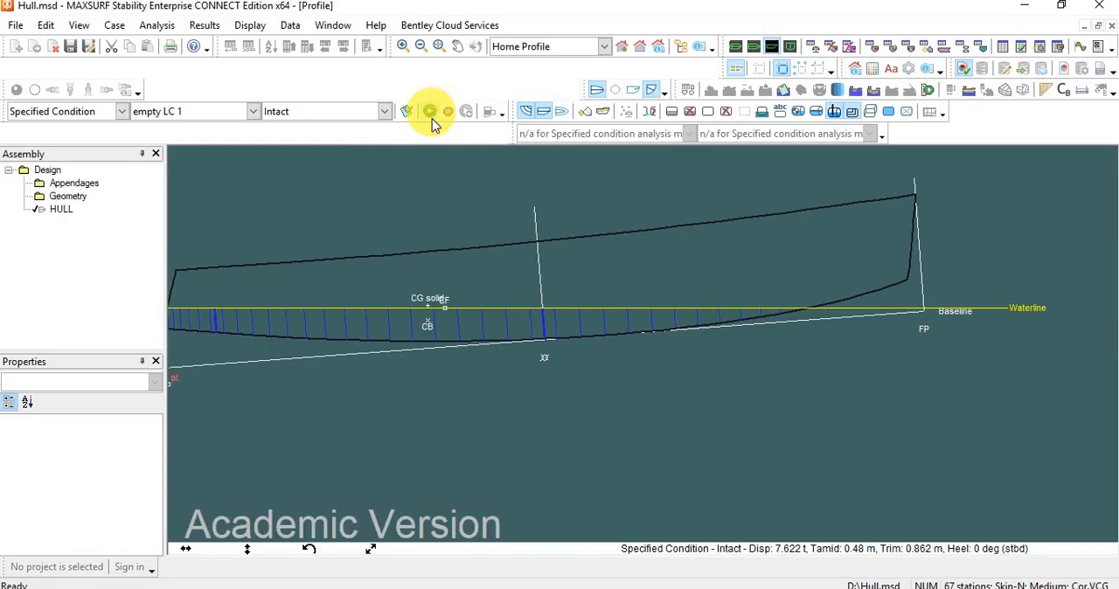
drag(481, 348, 345, 342)
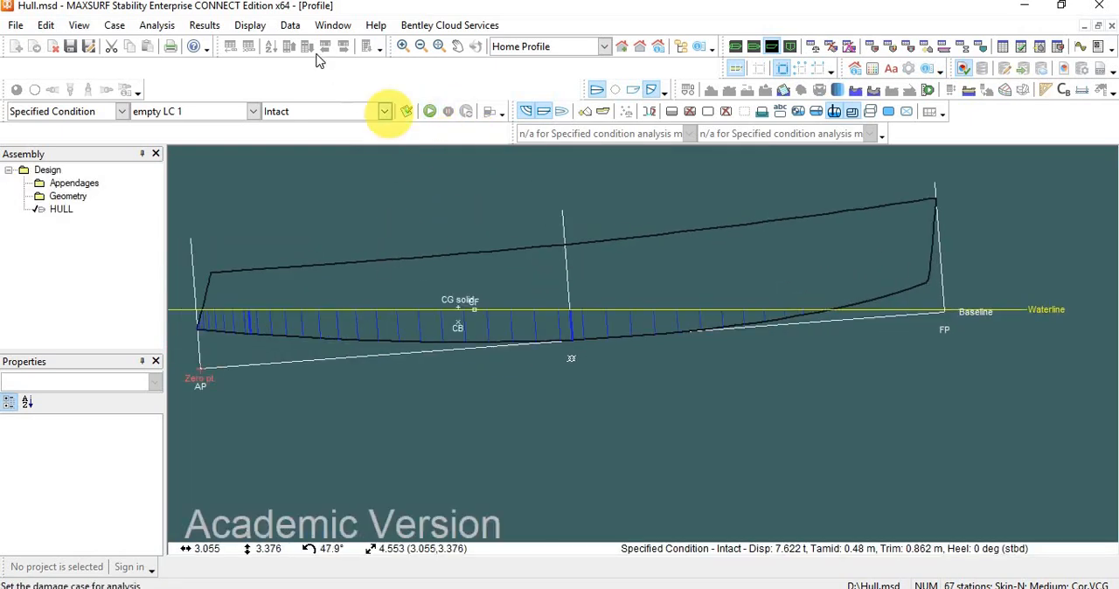
Review the heel, trim, immersion and centre of gravity settings of the specified condition, and leave them without changes.
click(158, 26)
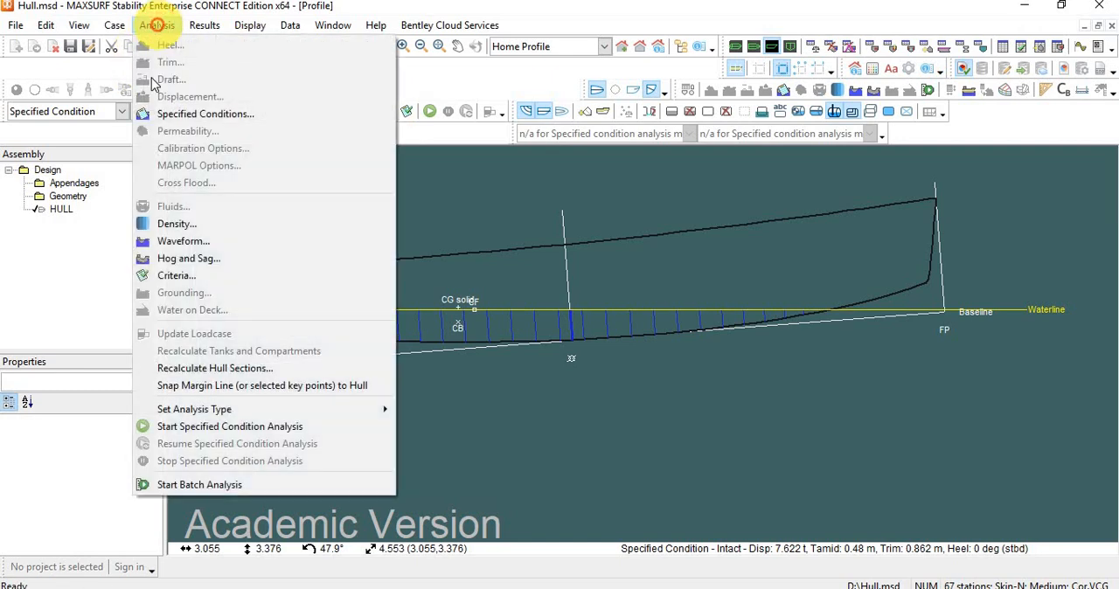
click(177, 114)
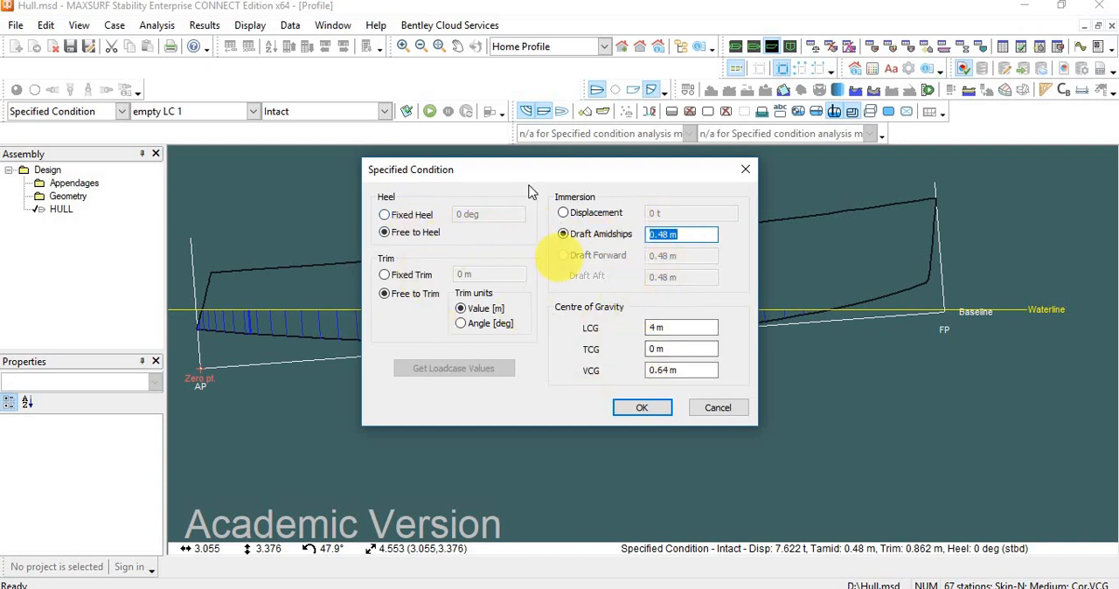
click(744, 172)
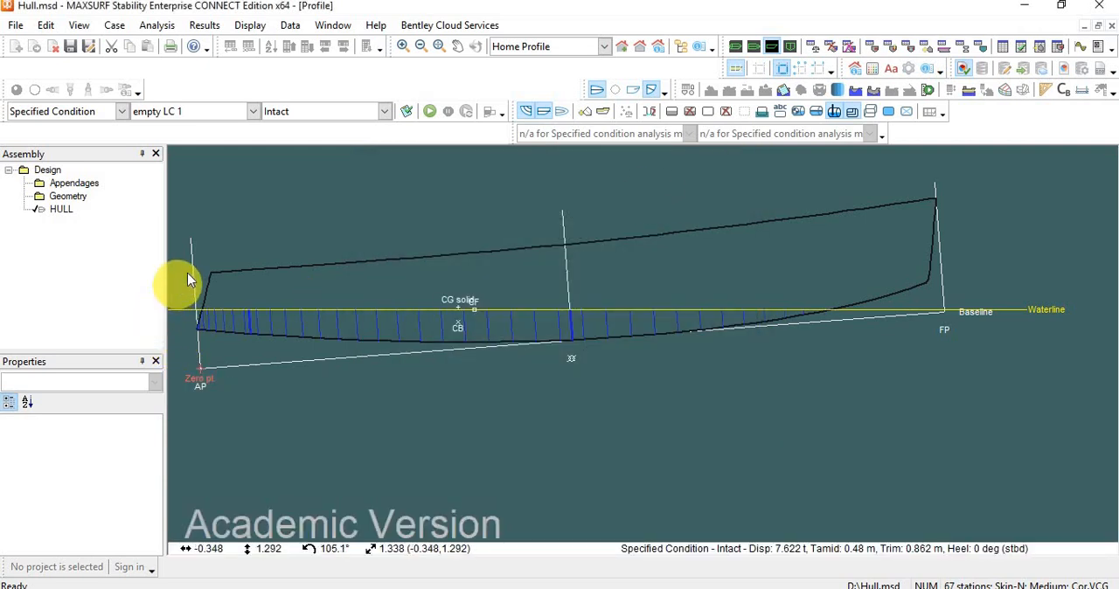
Switch the analysis type to Equilibrium and open the Load Case window.
click(123, 112)
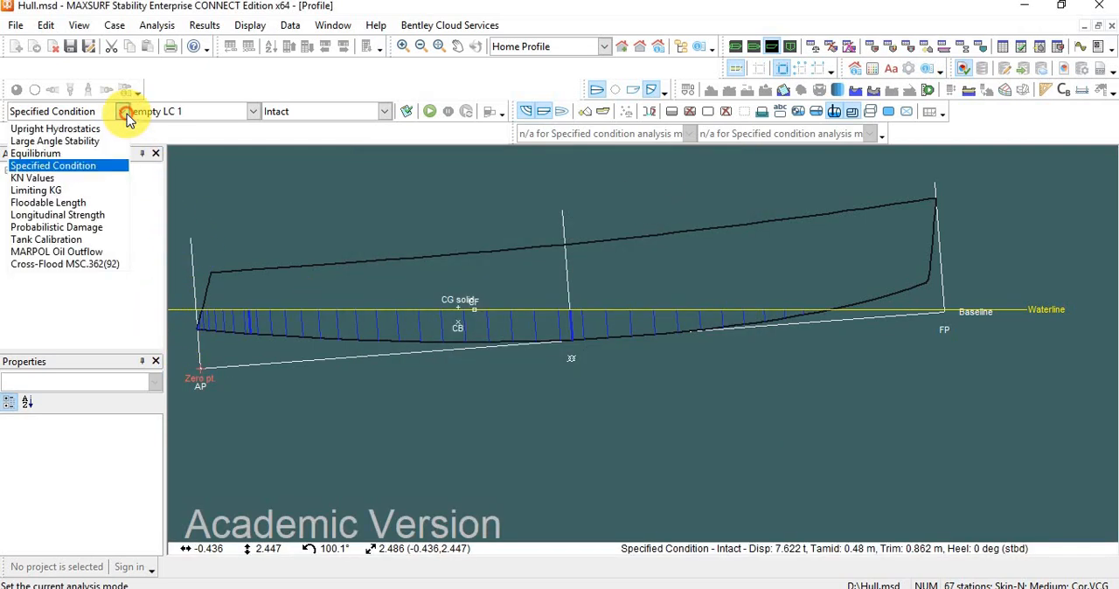
click(55, 155)
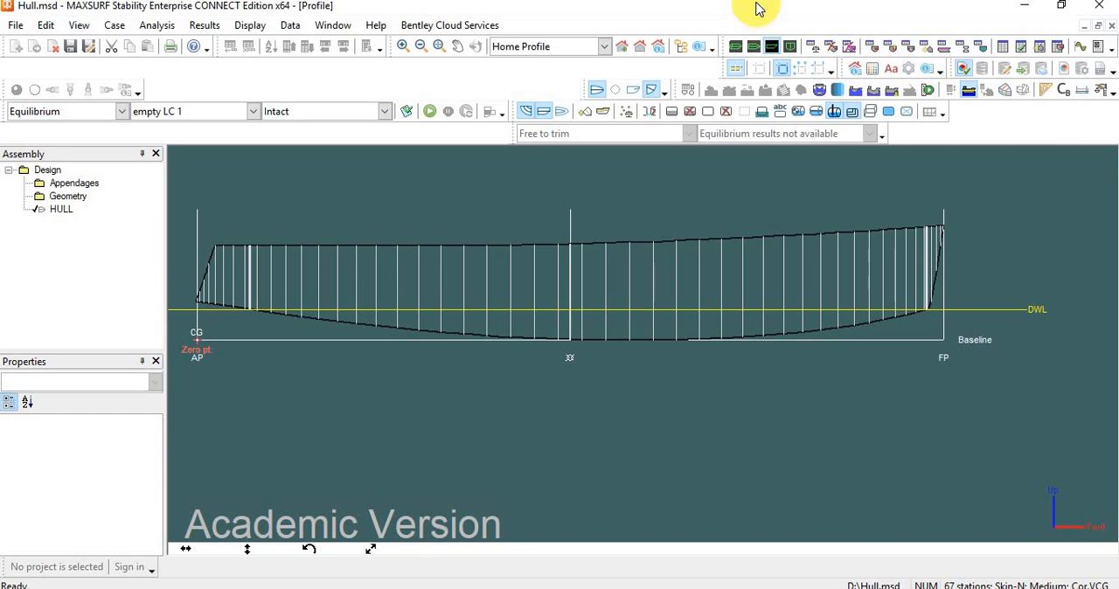
click(811, 47)
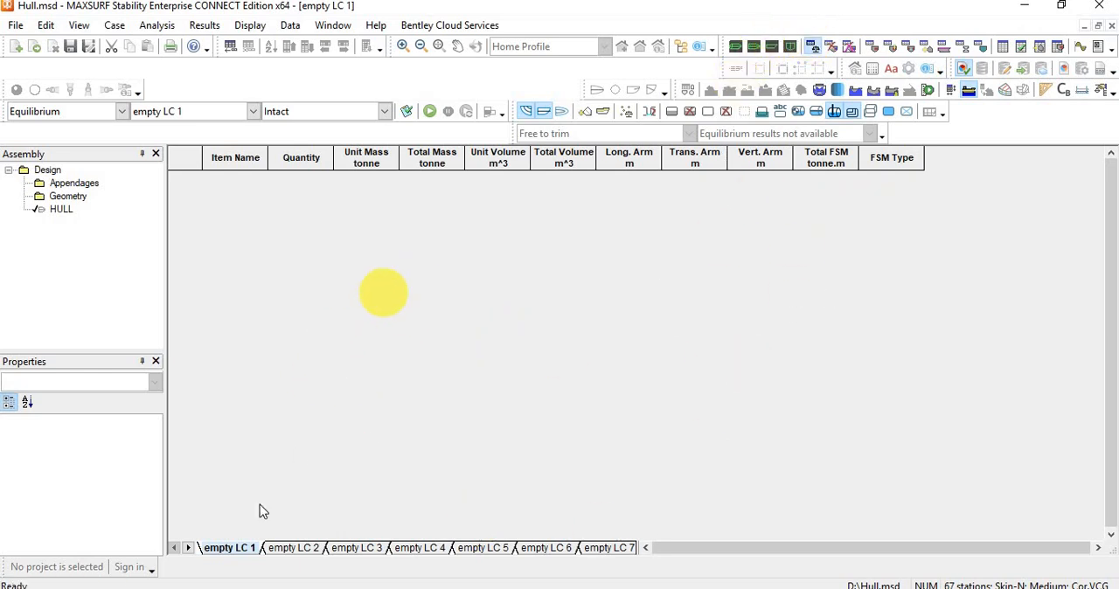
Look through the empty LC 2 and empty LC 3 load cases, and make empty LC 1 the current load case.
click(293, 548)
click(360, 548)
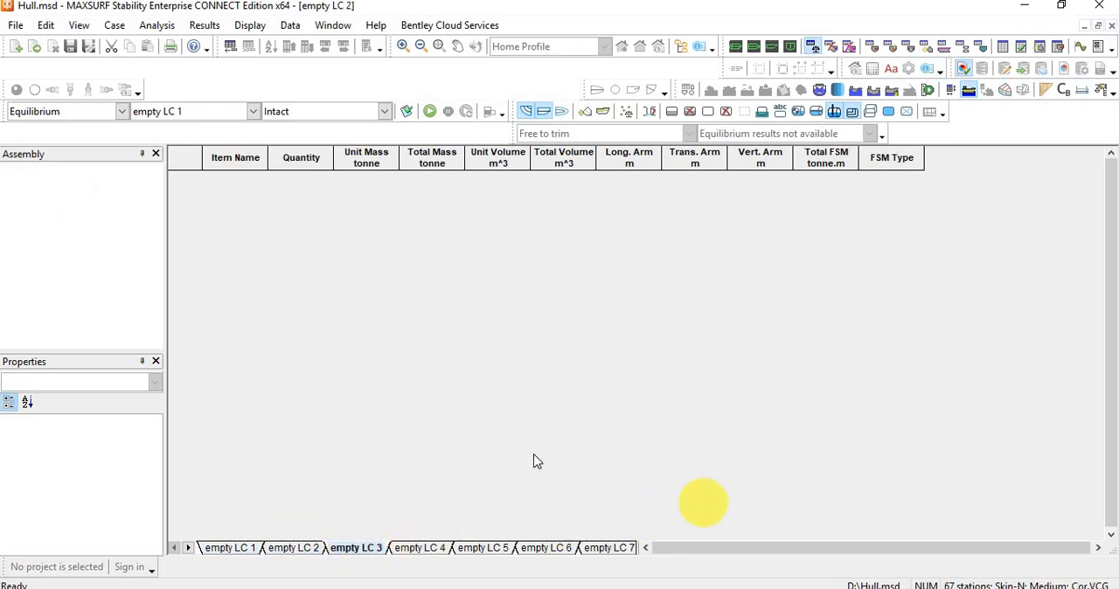
click(228, 548)
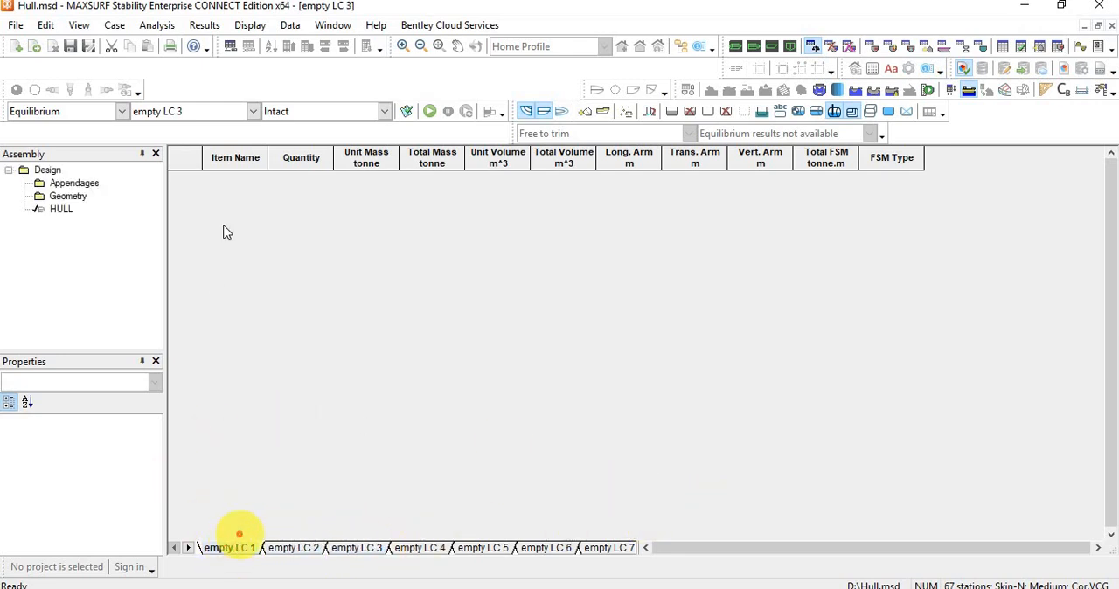
click(253, 112)
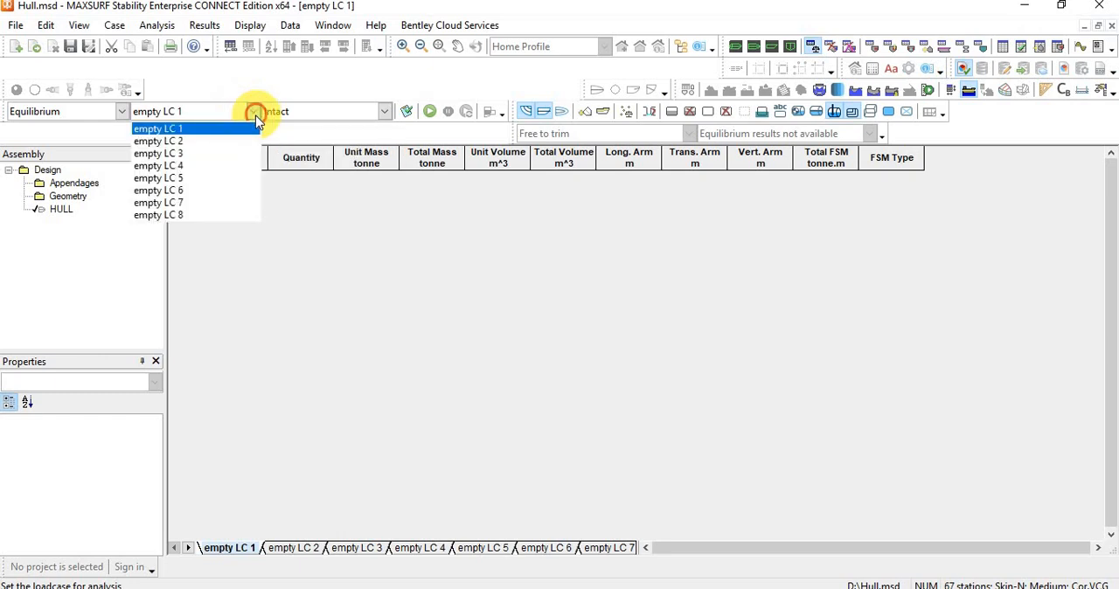
click(195, 128)
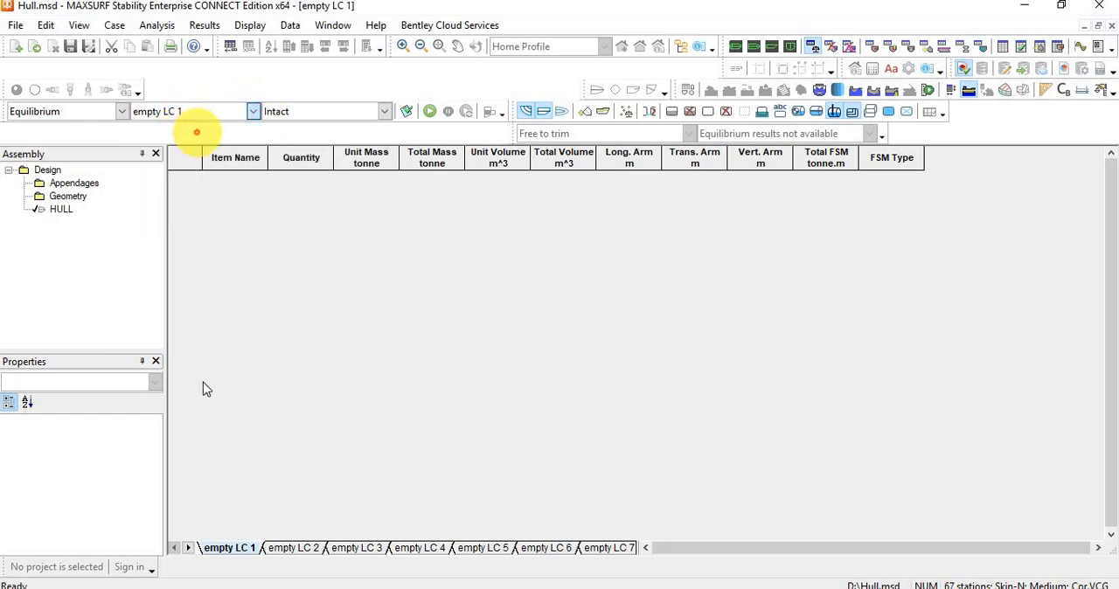
Keep the damage case as Intact and create a new load case named Loadcase 1 with the default tank loading.
click(383, 111)
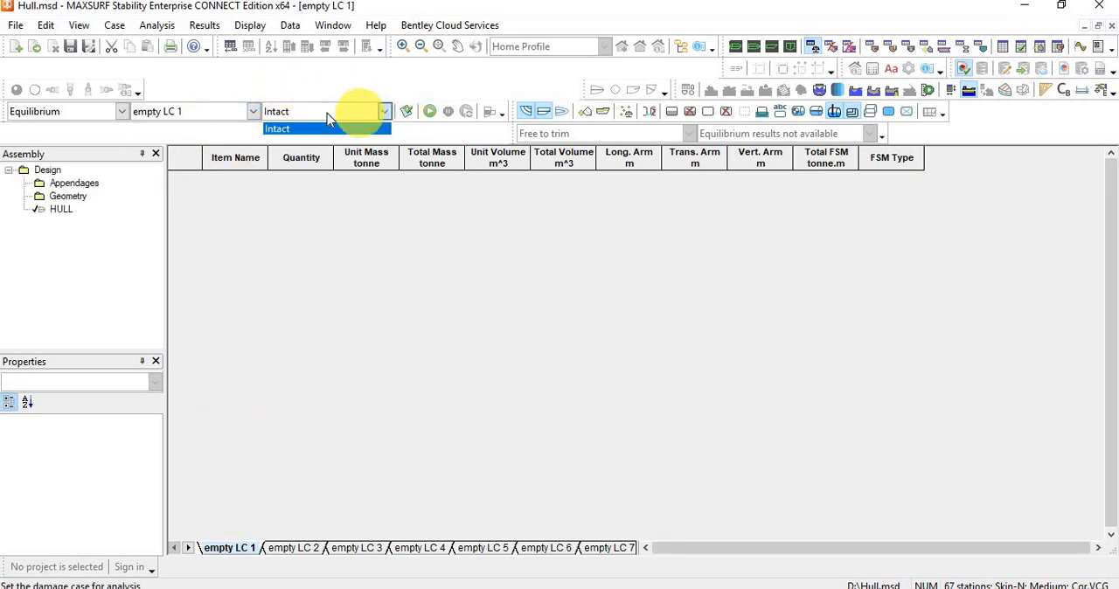
click(382, 111)
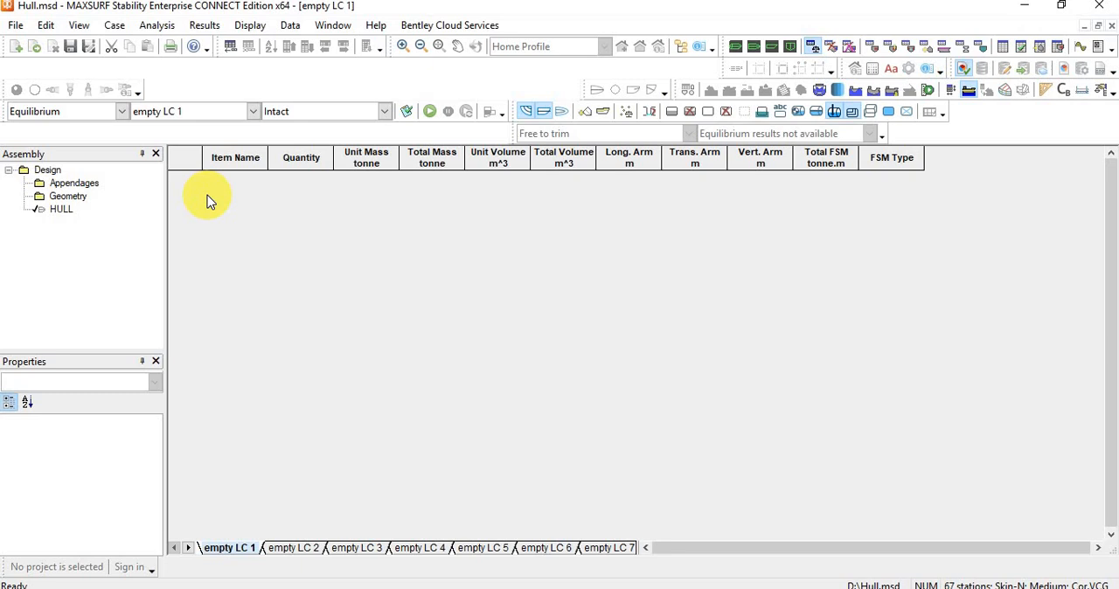
key(ctrl+n)
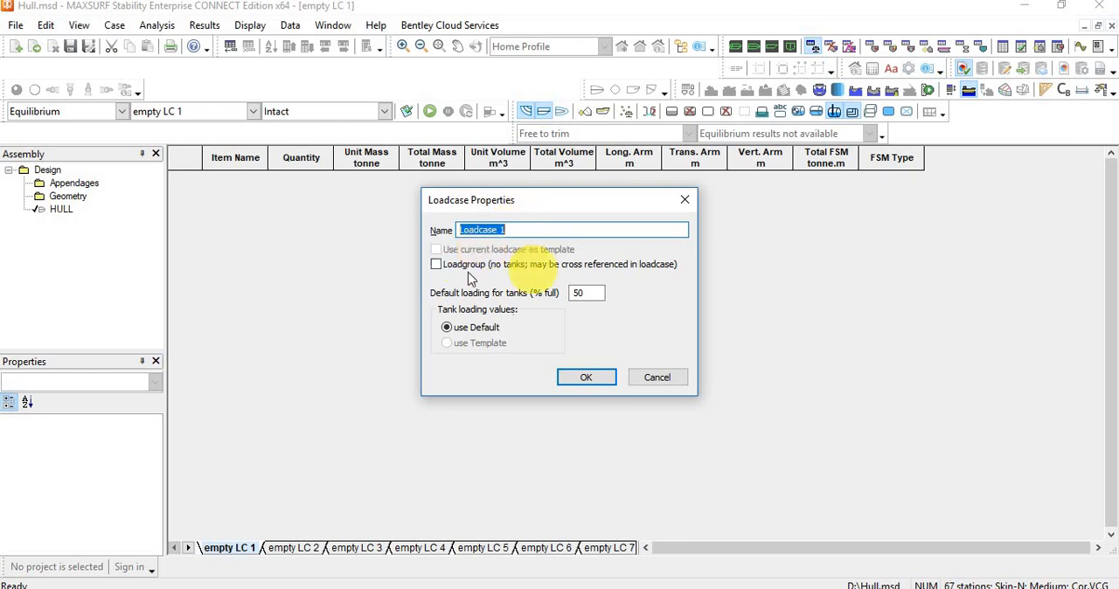
click(586, 382)
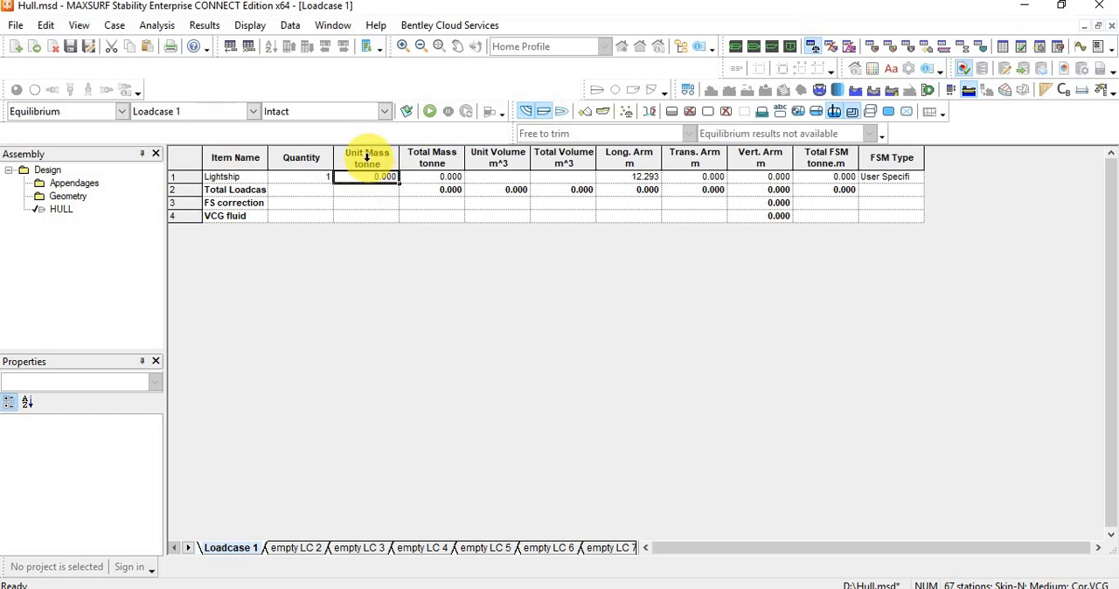
Give the Lightship item a quantity of 1, unit mass 5.6 tonnes, longitudinal arm 5.46 m and vertical arm 0.64 m.
click(639, 179)
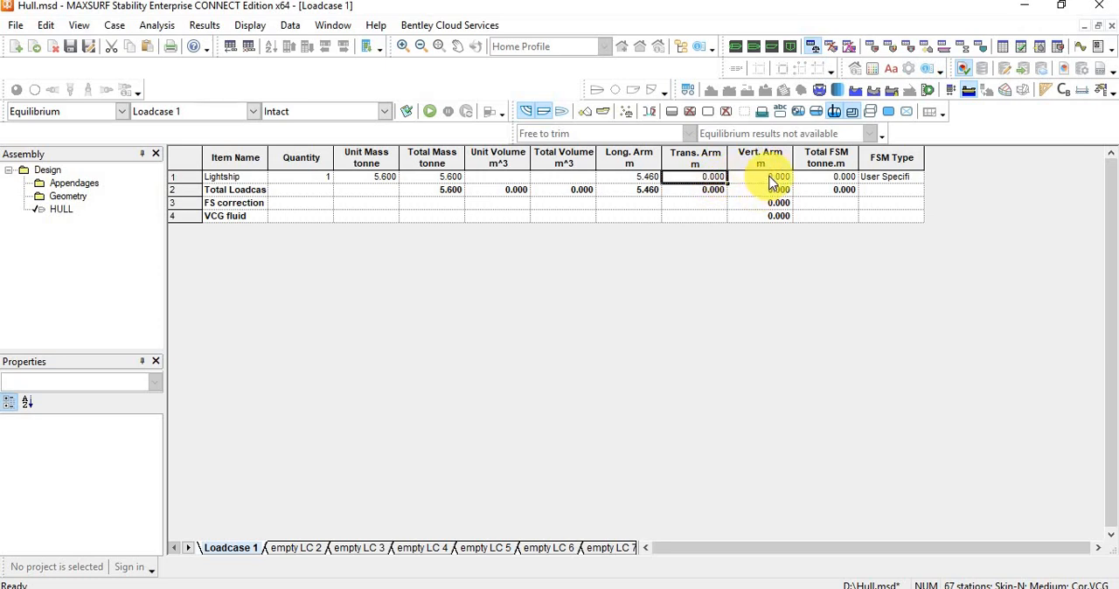
click(770, 179)
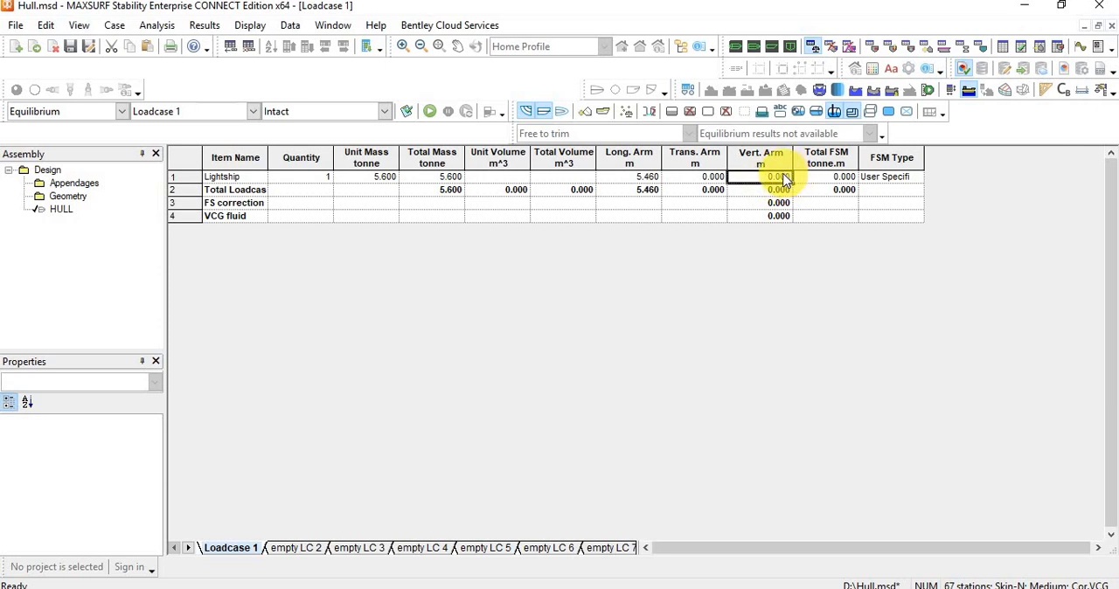
text(0)
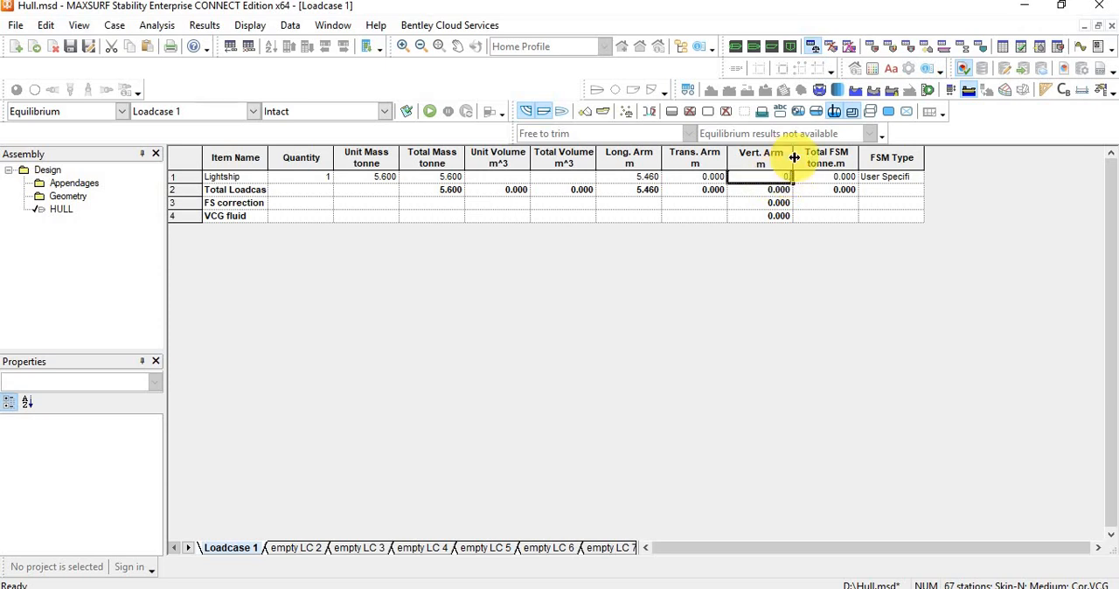
text(.64)
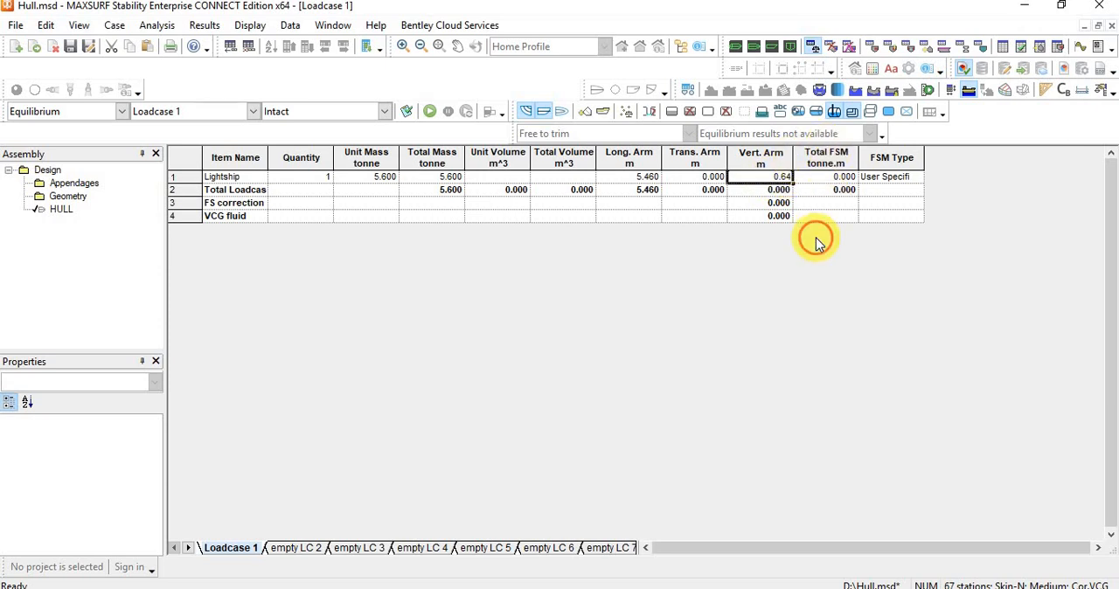
click(322, 177)
text(1)
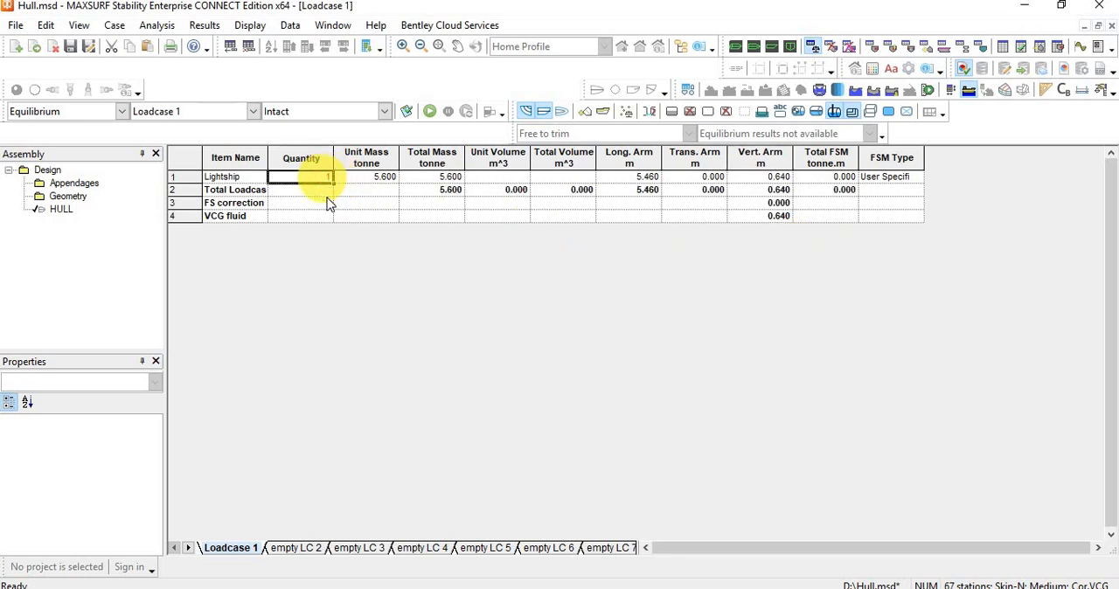
Add a second load item named Battery below Lightship, with the load case shown alongside the hull profile.
click(232, 177)
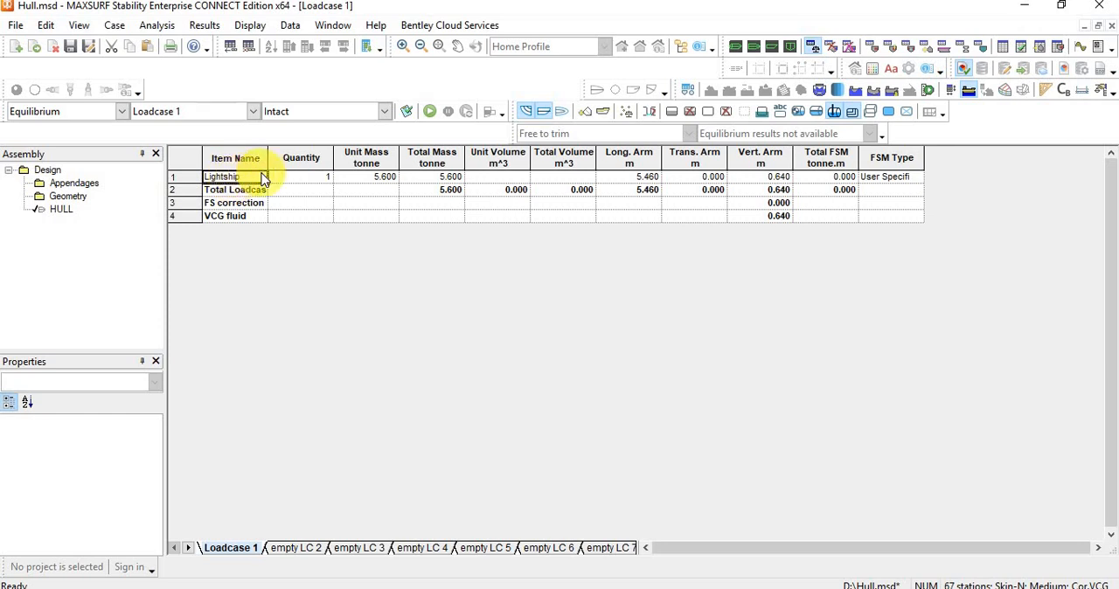
key(ctrl+a)
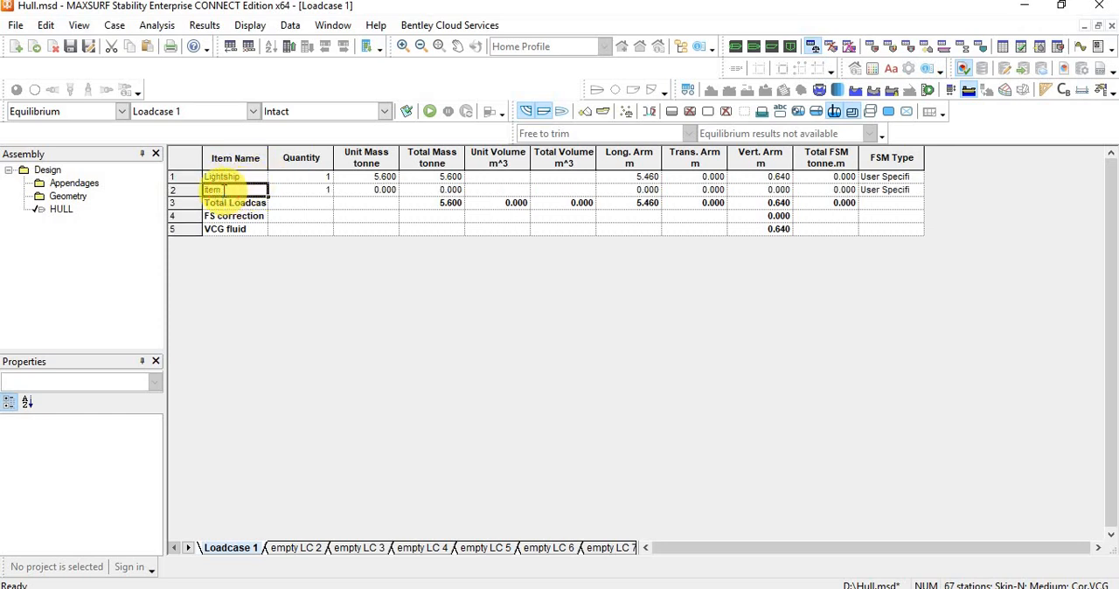
double_click(223, 190)
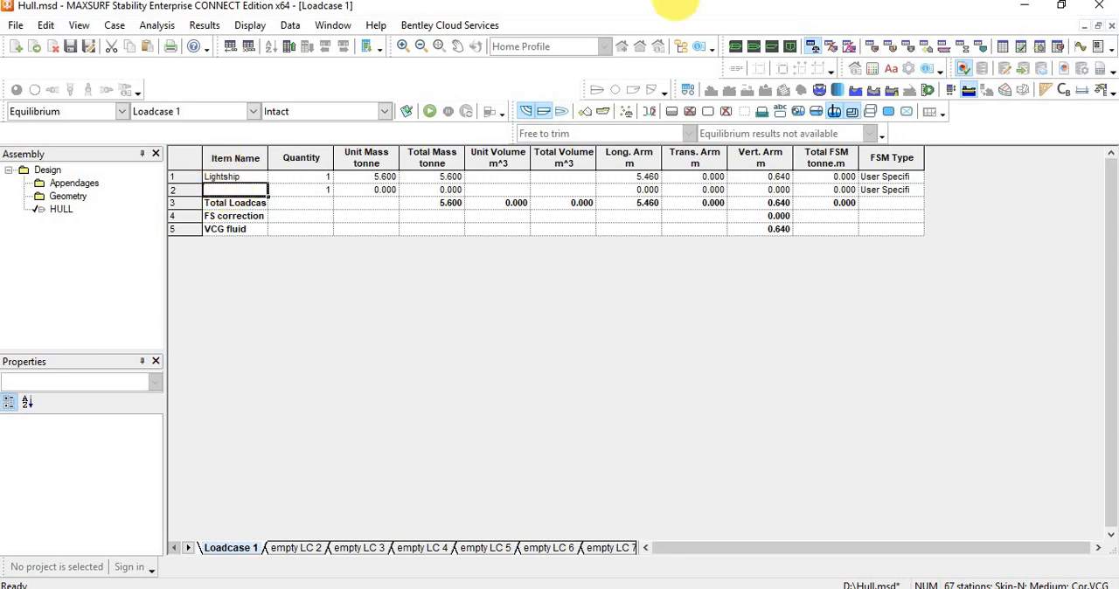
click(1098, 26)
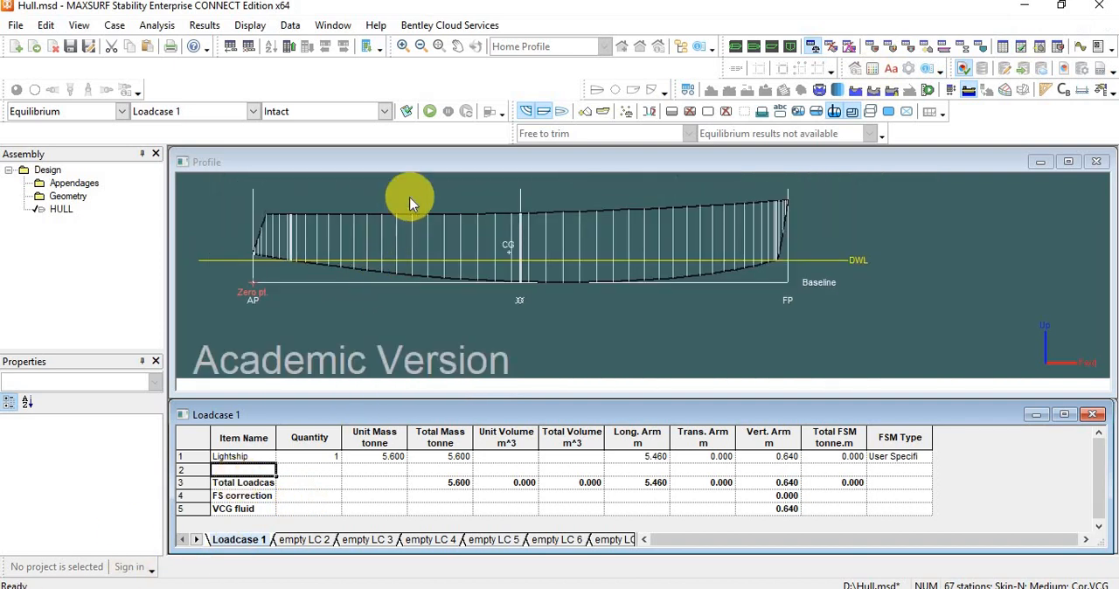
scroll(408, 200, up, 3)
middle_drag(453, 214, 521, 288)
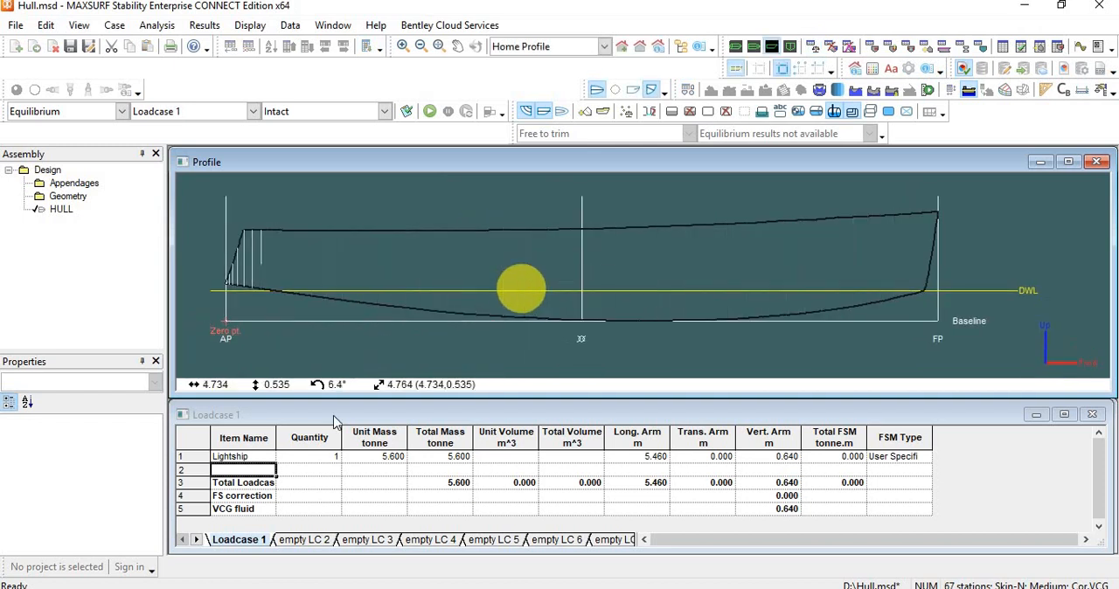
click(246, 472)
double_click(244, 470)
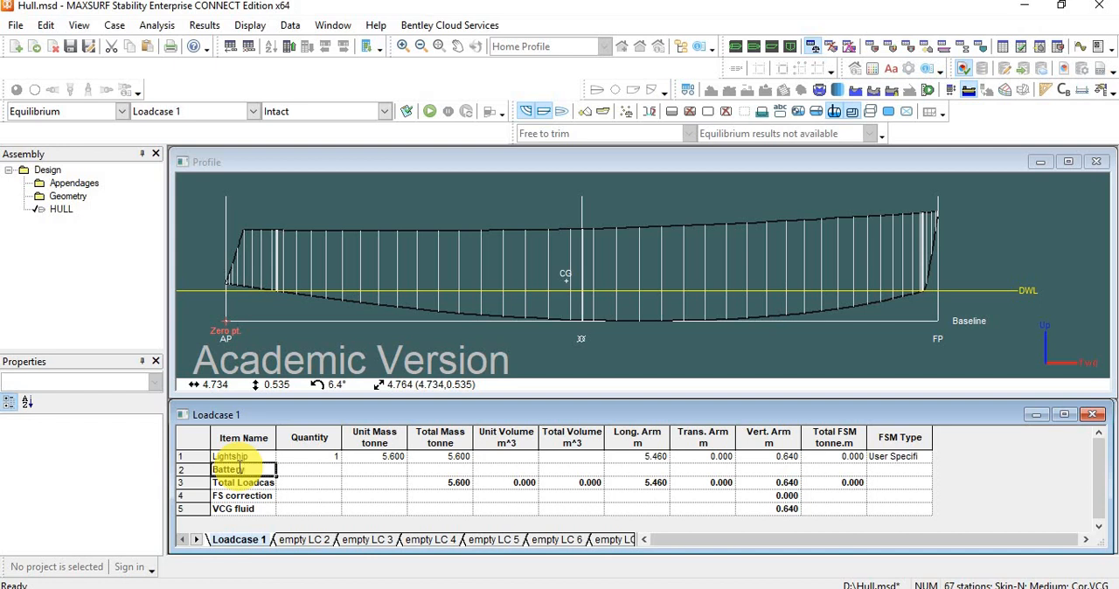
Set the Battery's unit mass to 0.5 tonne.
click(363, 469)
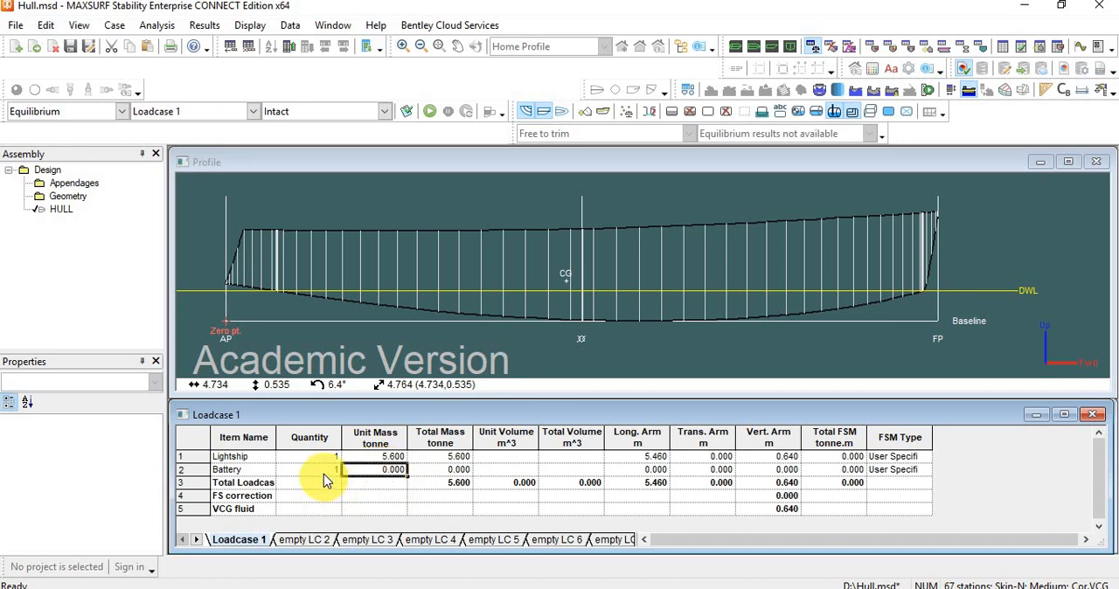
click(367, 471)
click(416, 471)
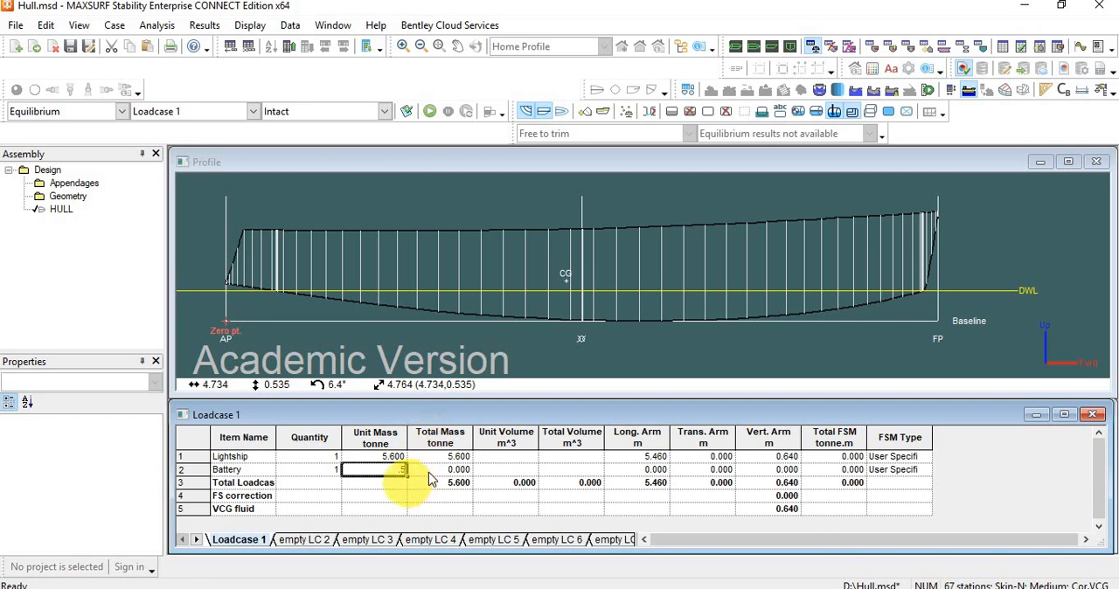
drag(437, 472, 437, 457)
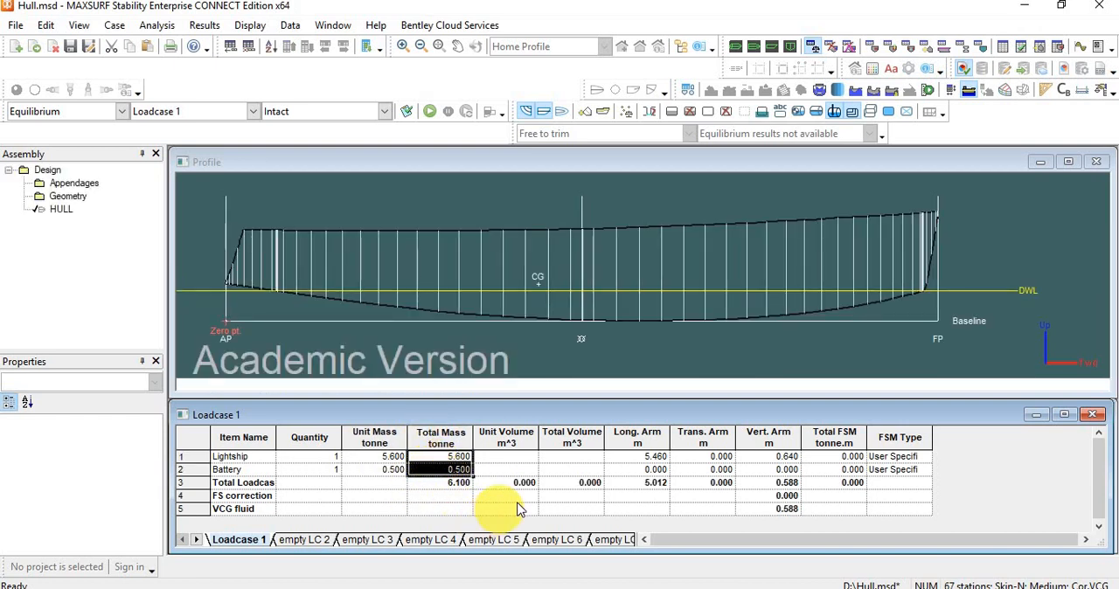
Check a position for the Battery on the hull profile and set its longitudinal arm to 4.6 m.
click(649, 470)
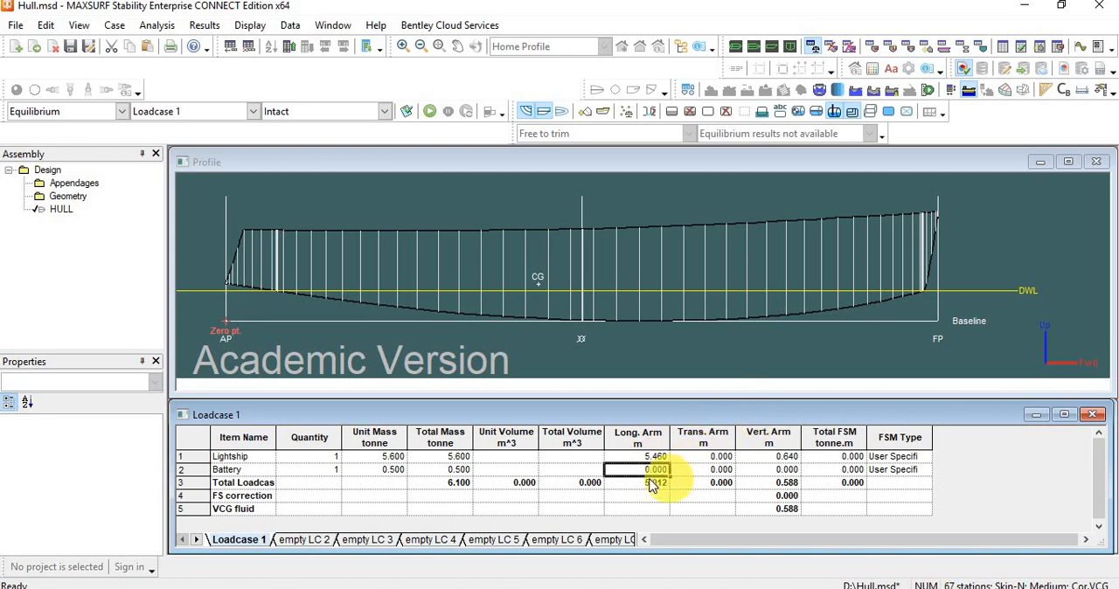
click(518, 301)
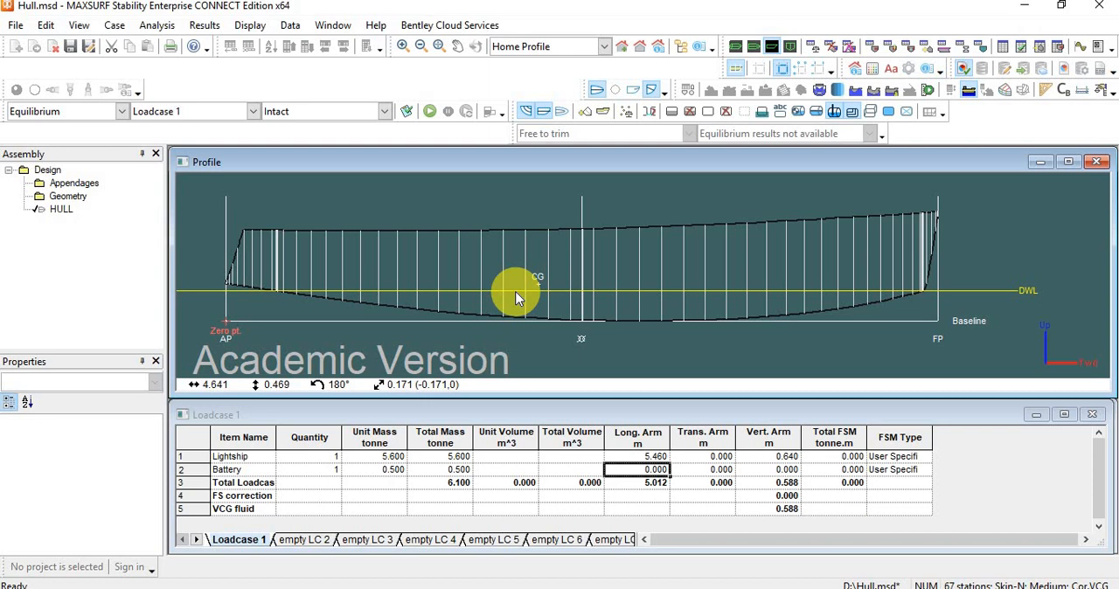
click(651, 470)
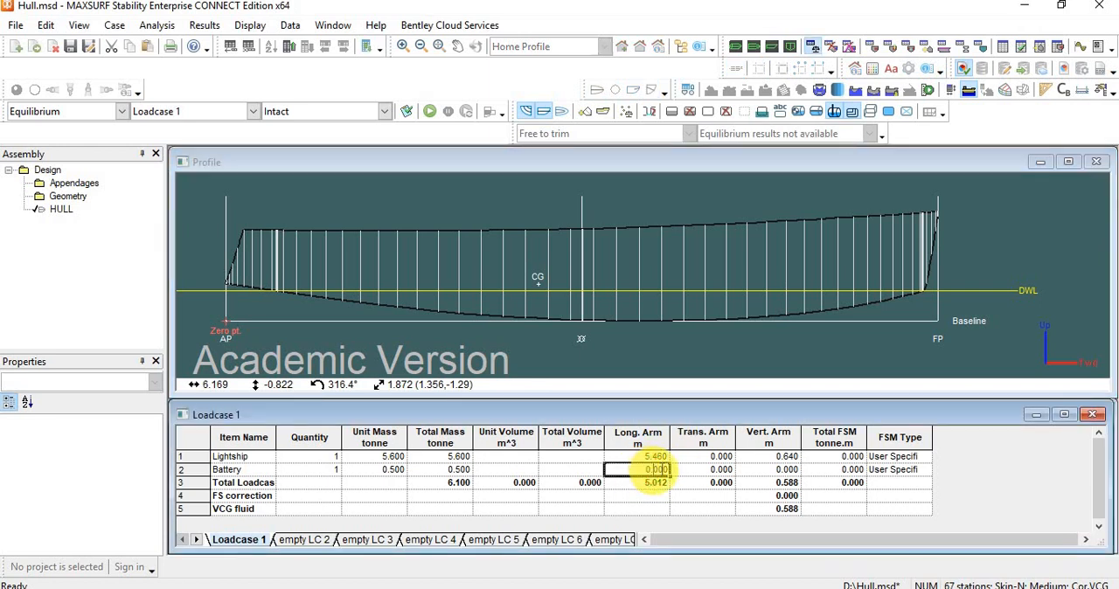
click(655, 469)
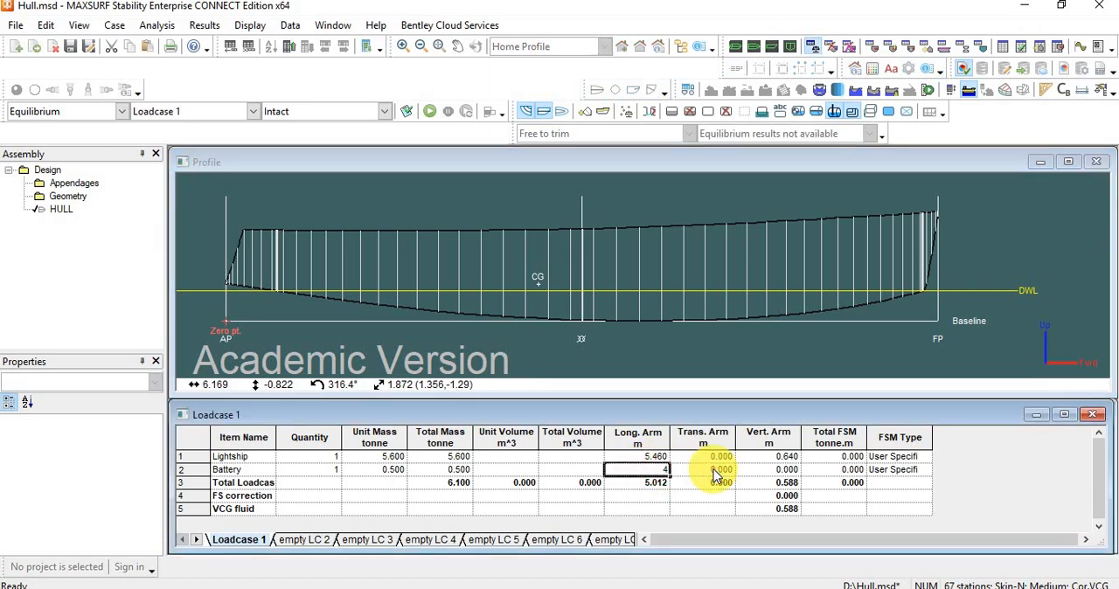
text(4.6)
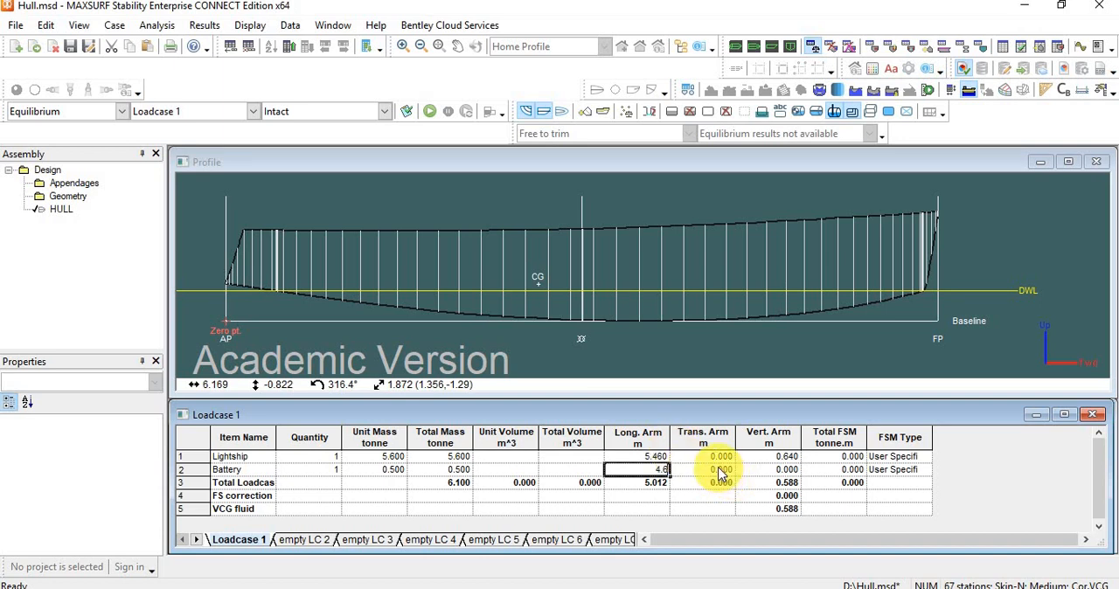
click(708, 472)
Set the Battery's vertical arm to 0.5 m, leaving its transverse arm at zero.
click(775, 468)
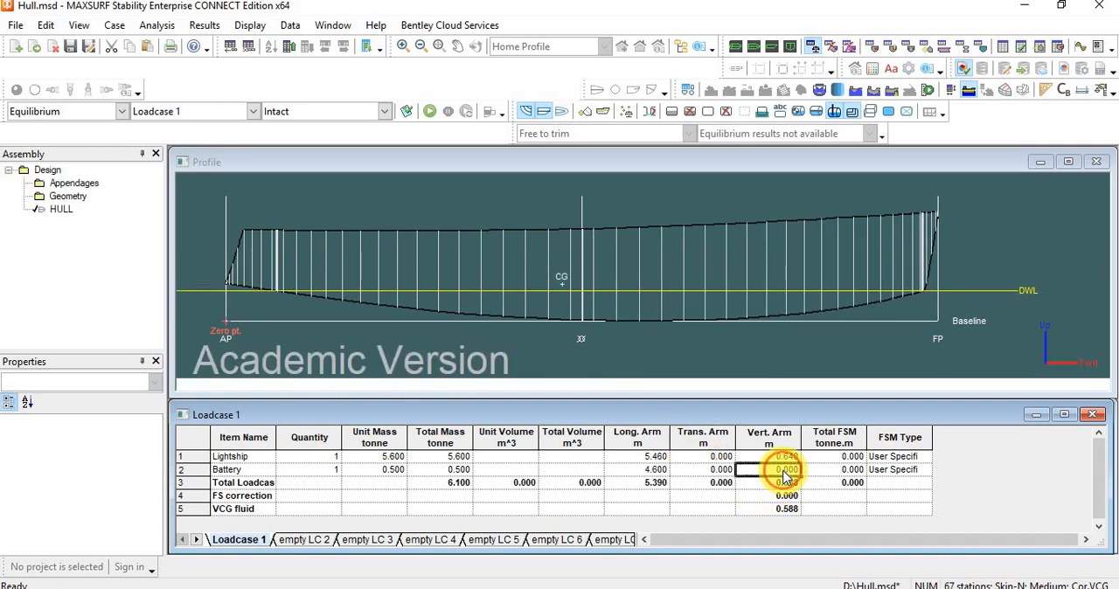
click(779, 469)
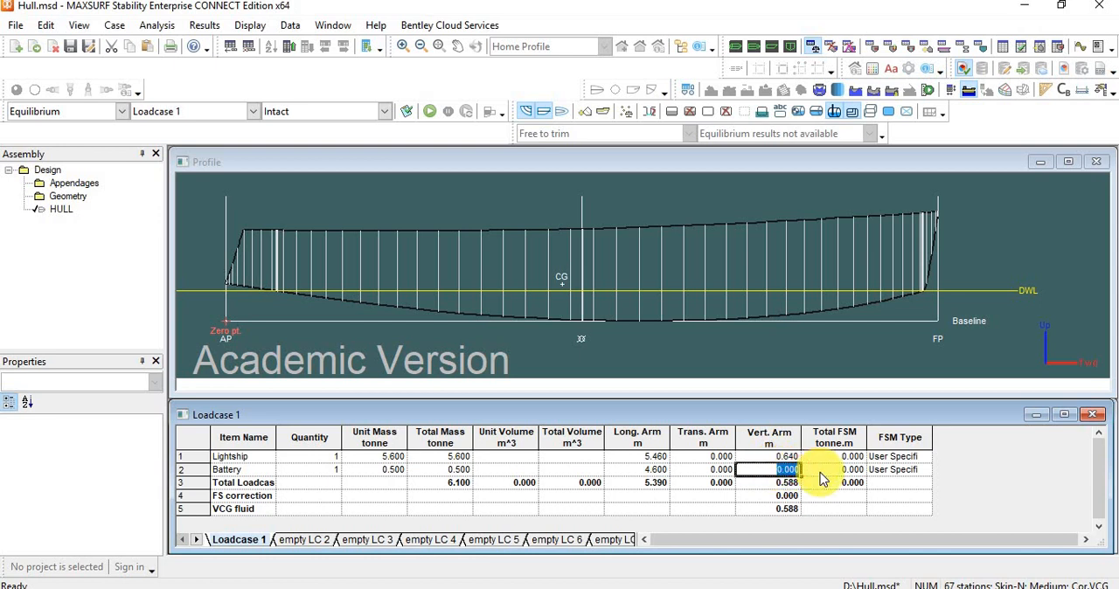
click(704, 470)
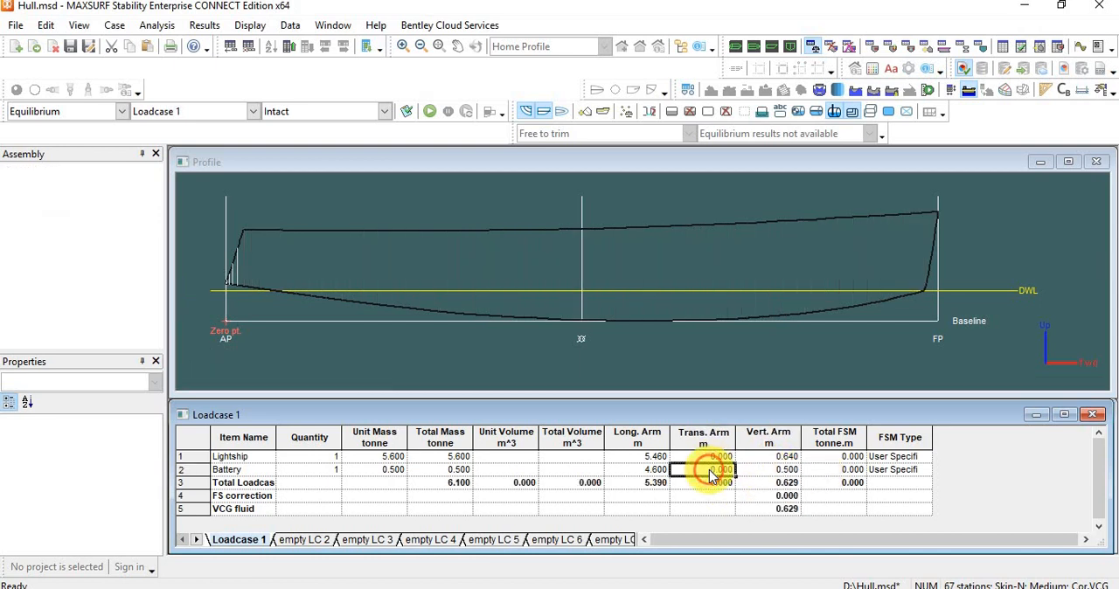
click(627, 304)
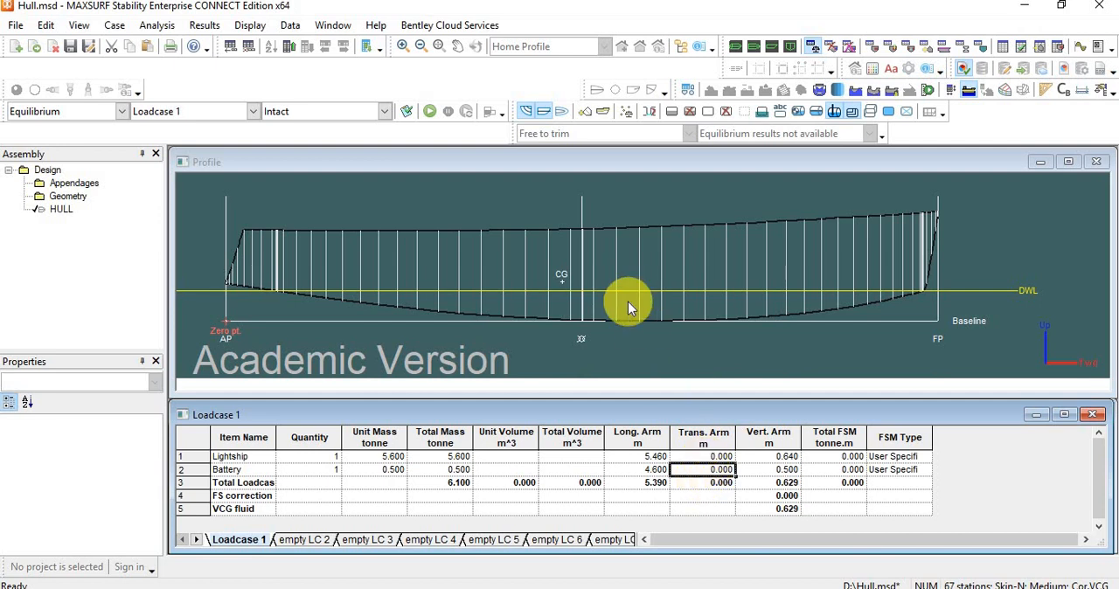
Run the equilibrium analysis for Loadcase 1 in the intact condition.
click(429, 112)
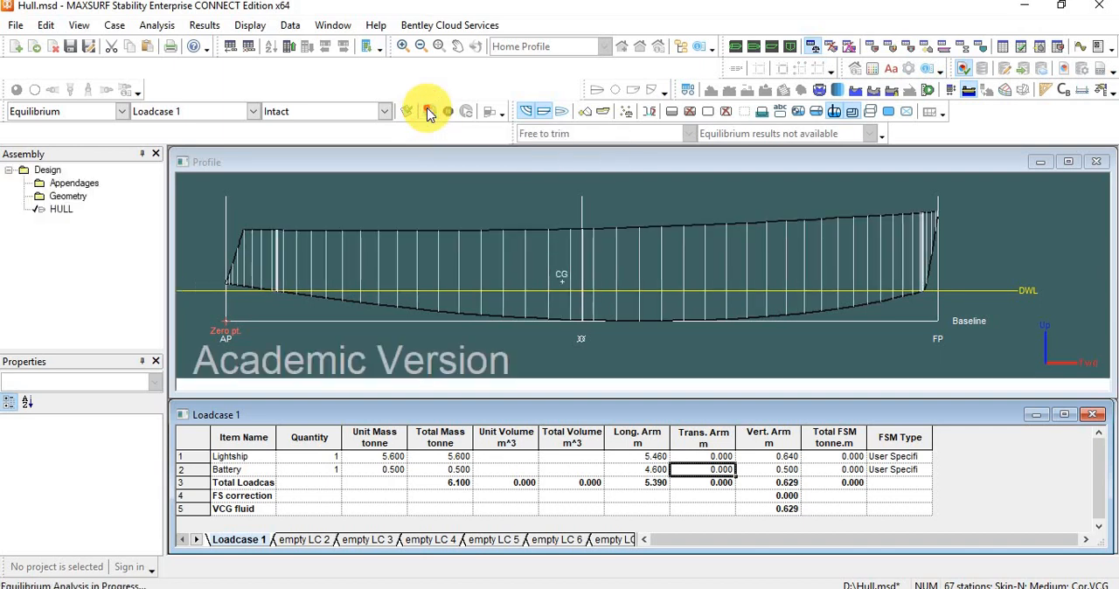
click(427, 110)
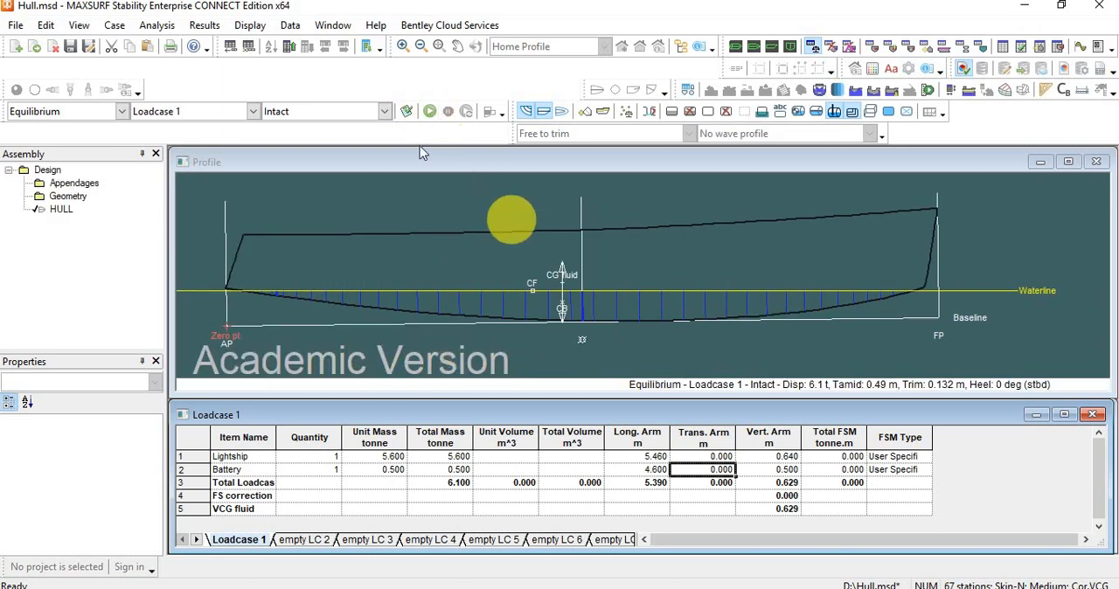
click(429, 114)
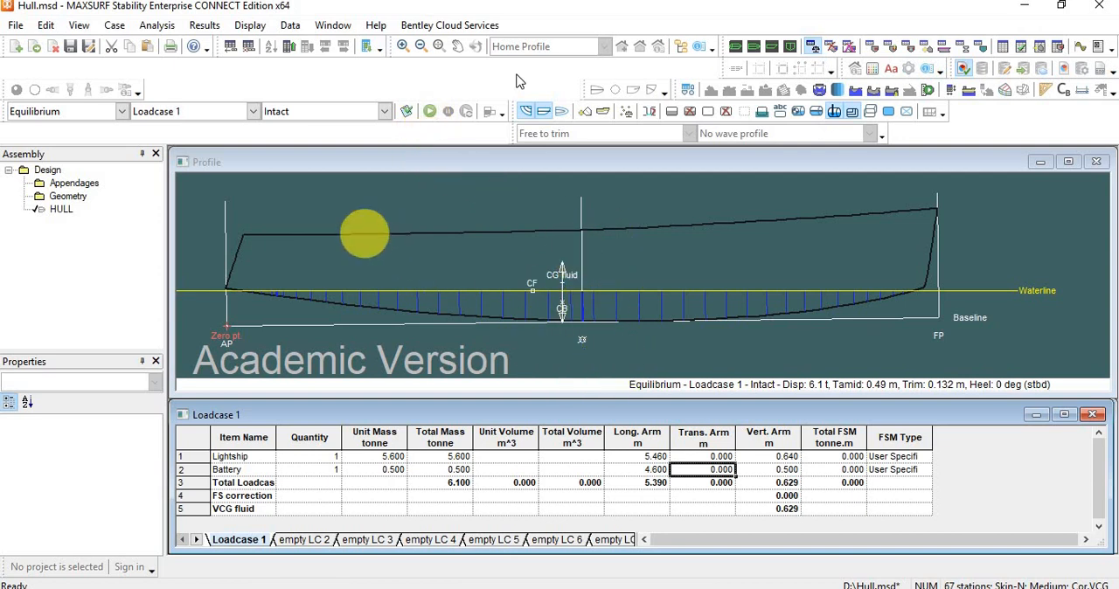
Open the equilibrium results table at full size and examine the displacement and drafts for Loadcase 1.
click(290, 26)
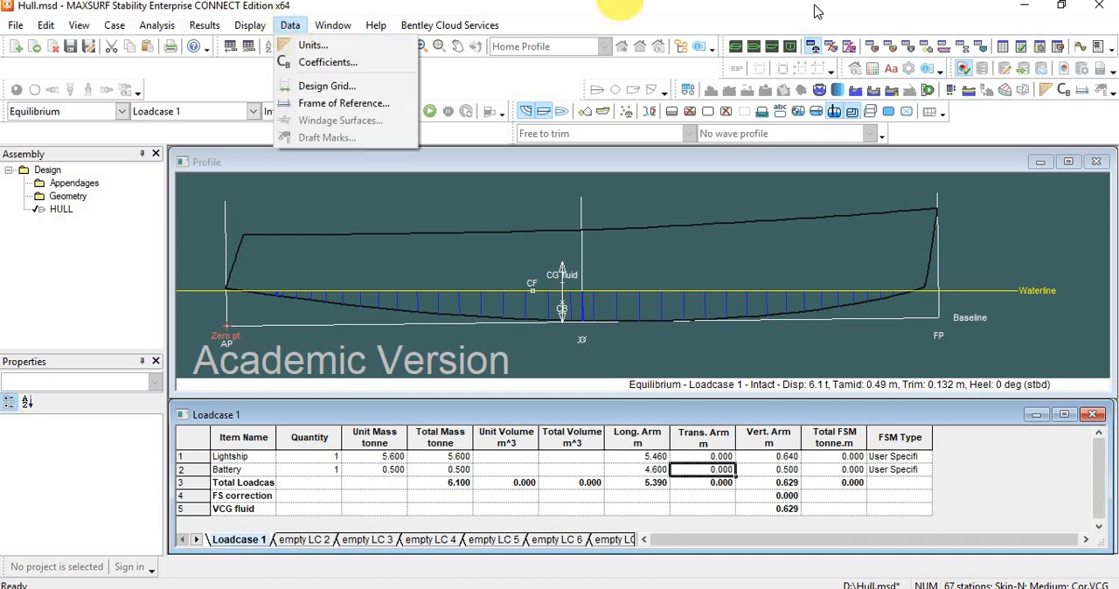
click(861, 13)
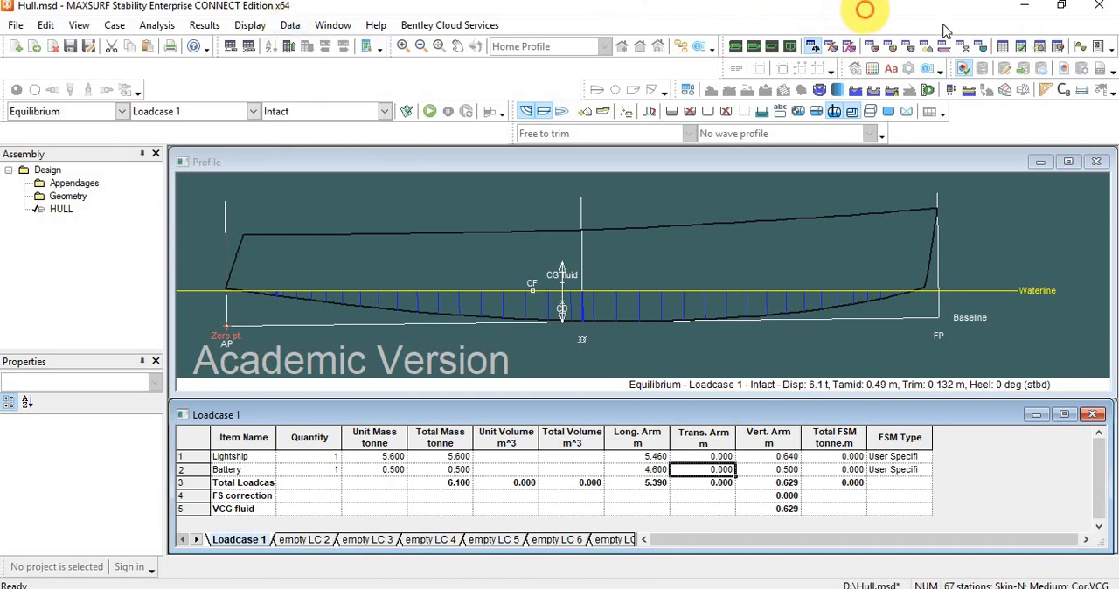
click(1003, 48)
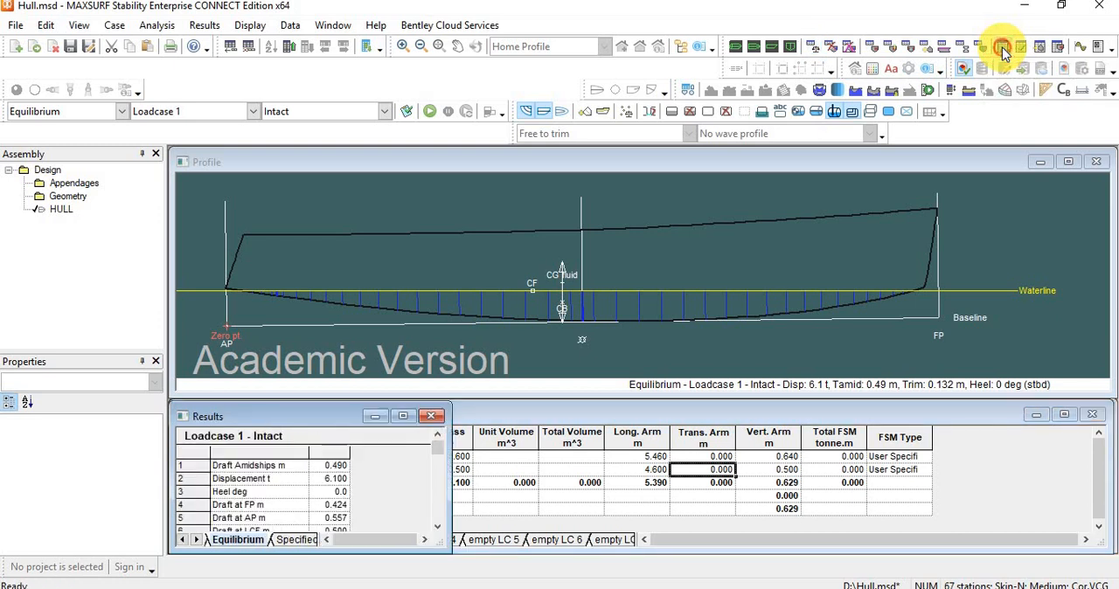
click(403, 416)
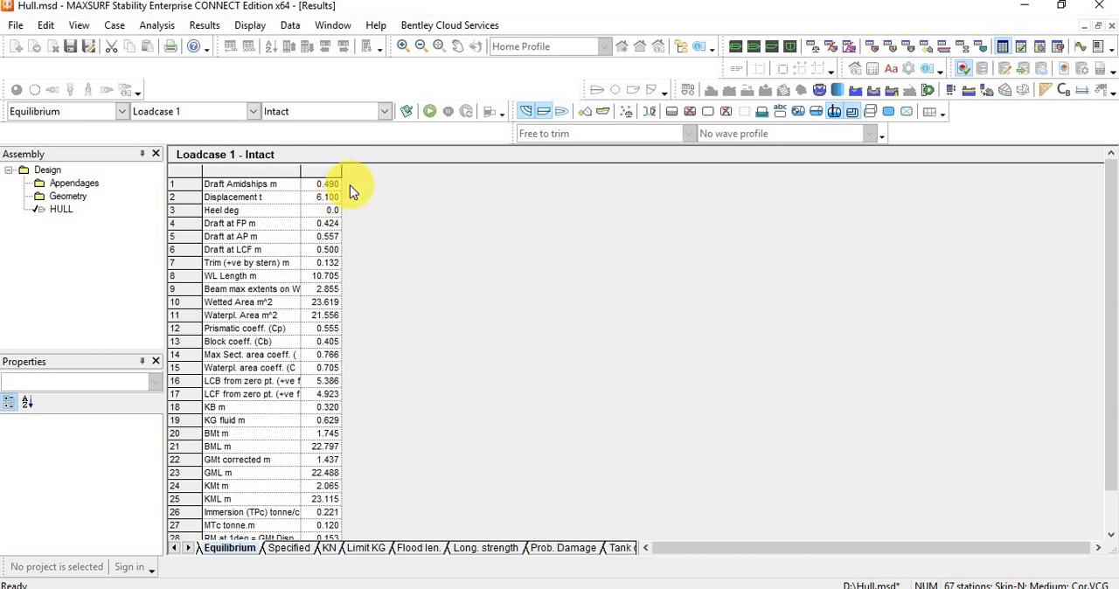
click(329, 199)
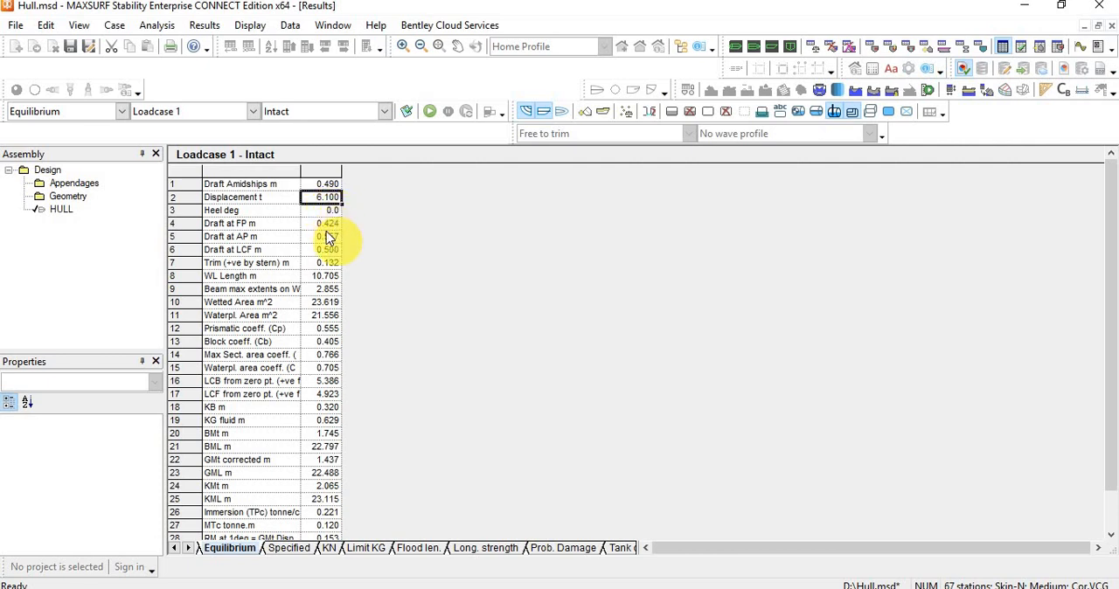
Examine the aft draft, trim and metacentric height values in the Loadcase 1 equilibrium results down to the end of the table.
click(330, 236)
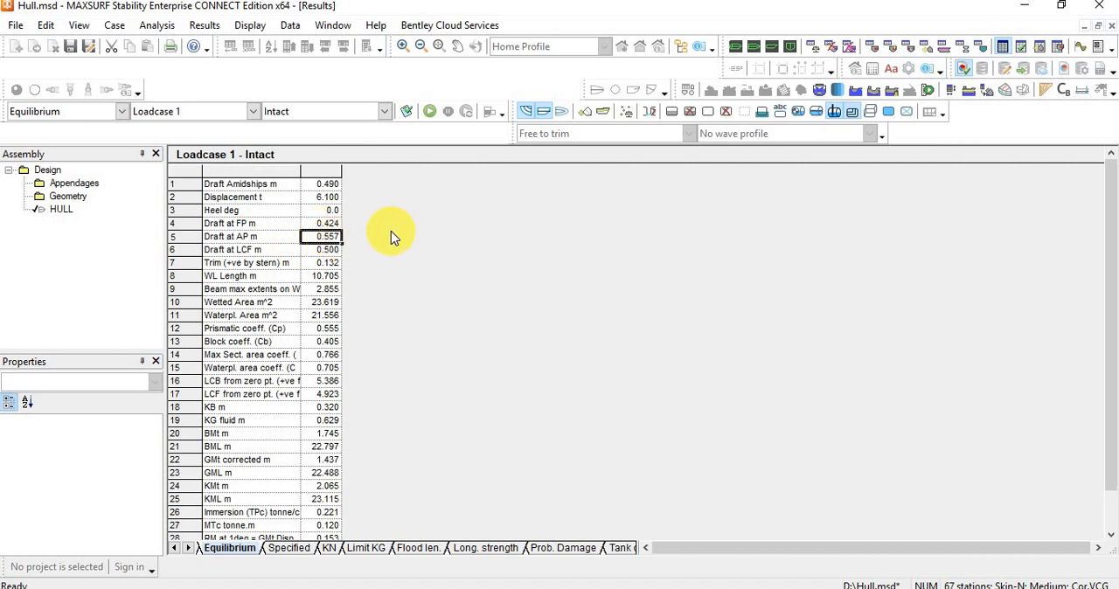
click(308, 265)
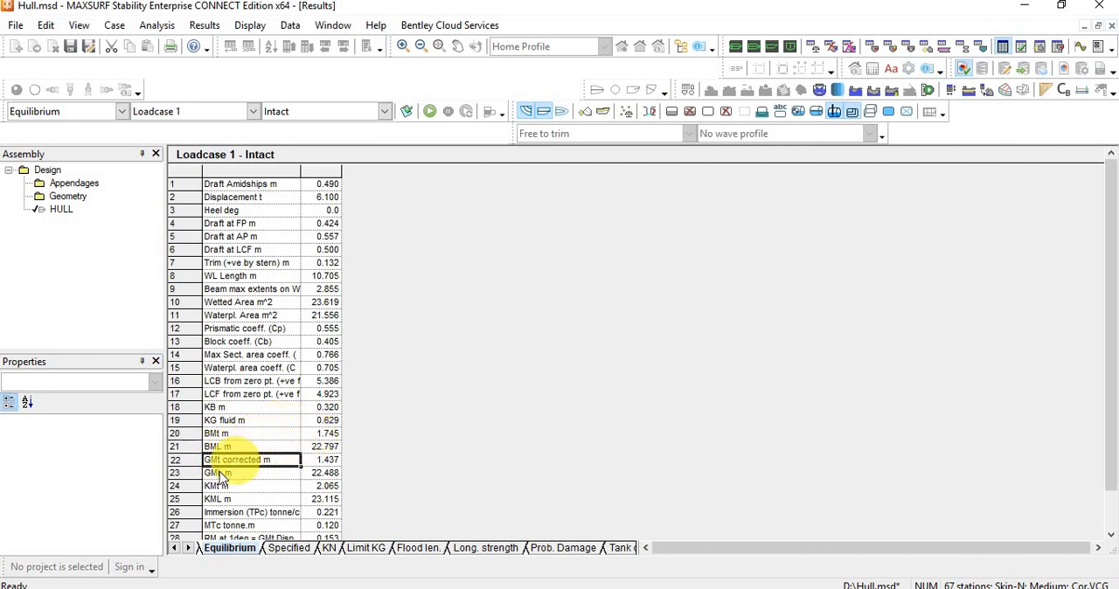
click(220, 473)
scroll(332, 477, down, 1)
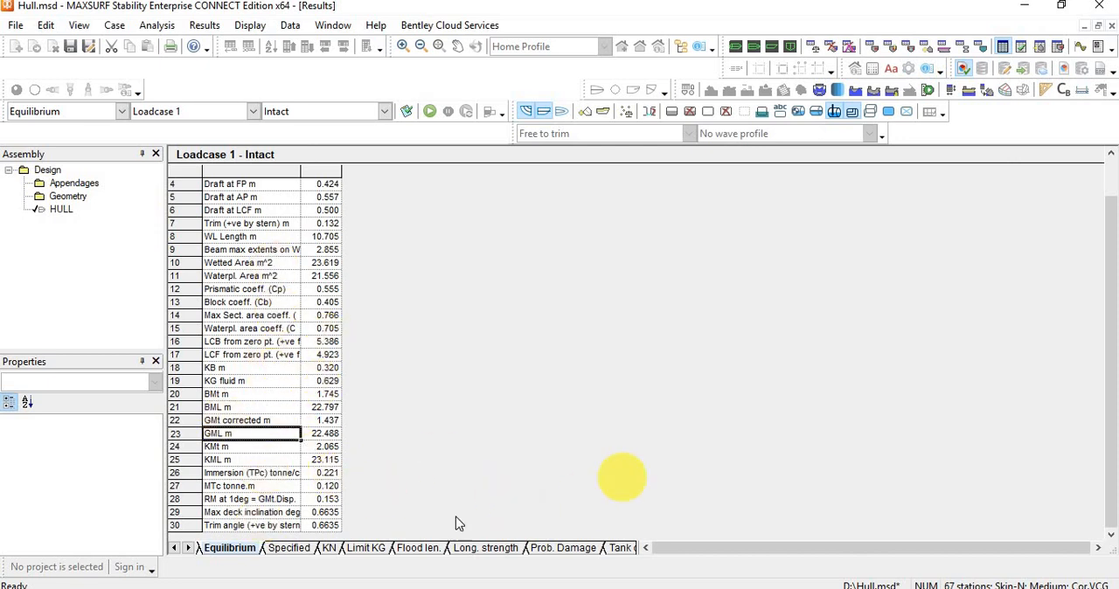
scroll(398, 515, up, 1)
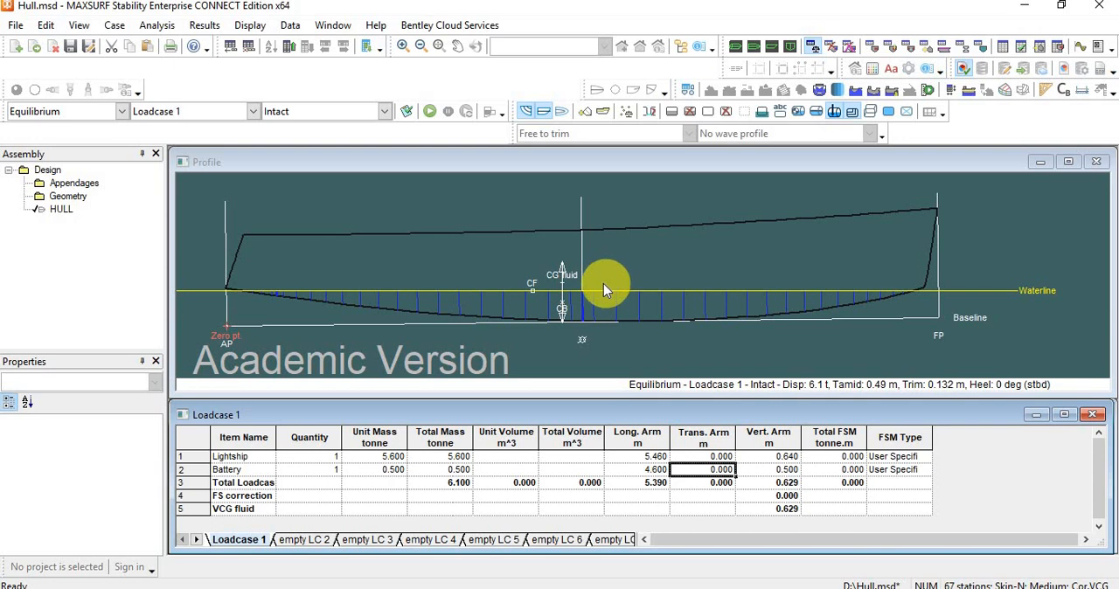
Open the graph at full size with the Curve of Areas shown.
click(550, 241)
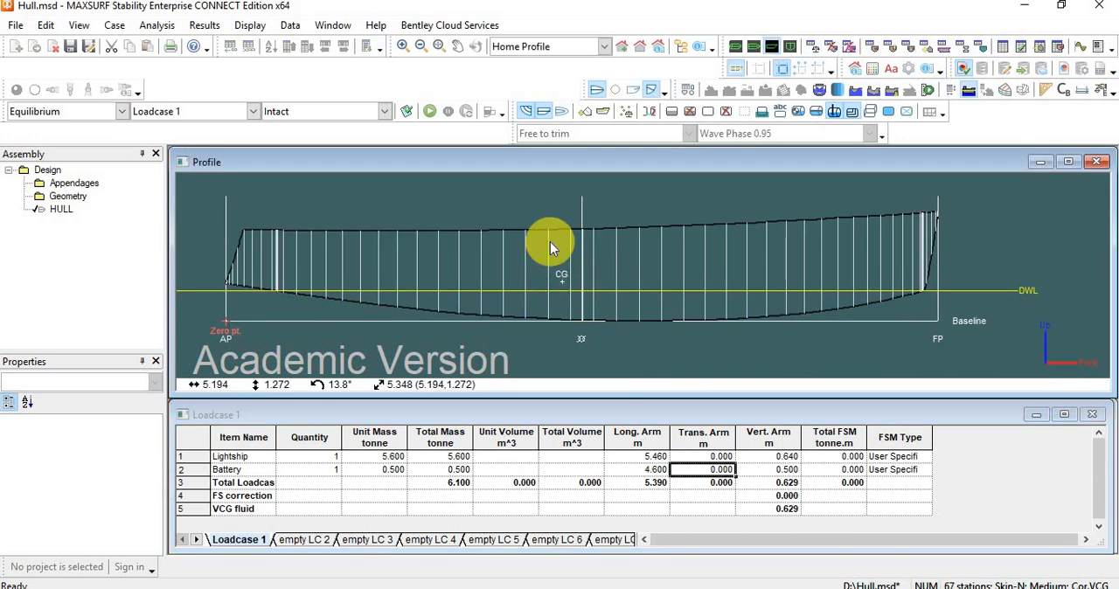
click(1082, 54)
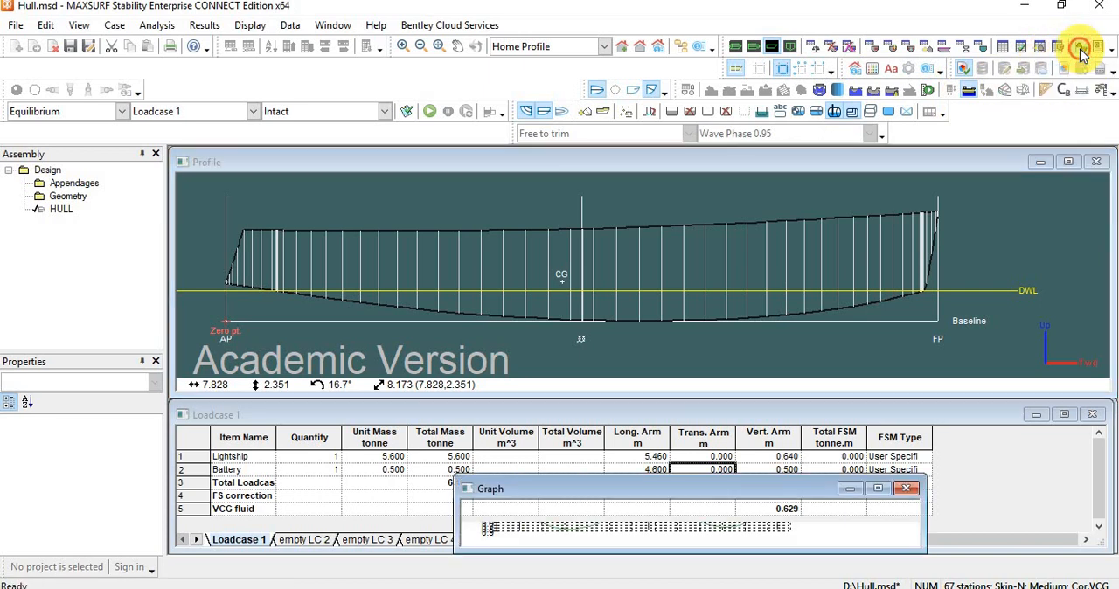
click(877, 489)
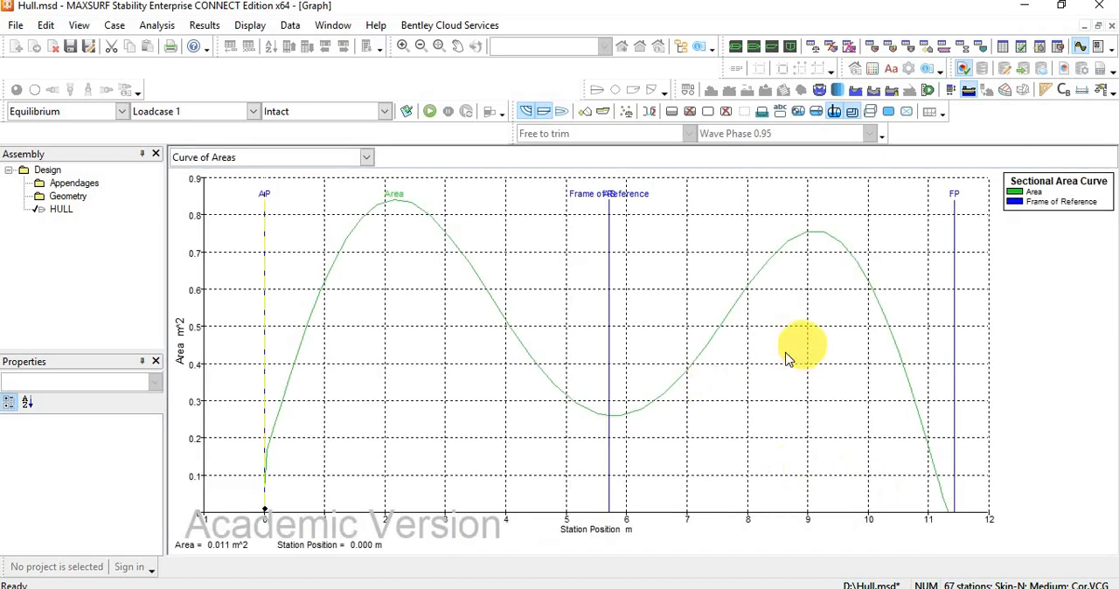
click(368, 159)
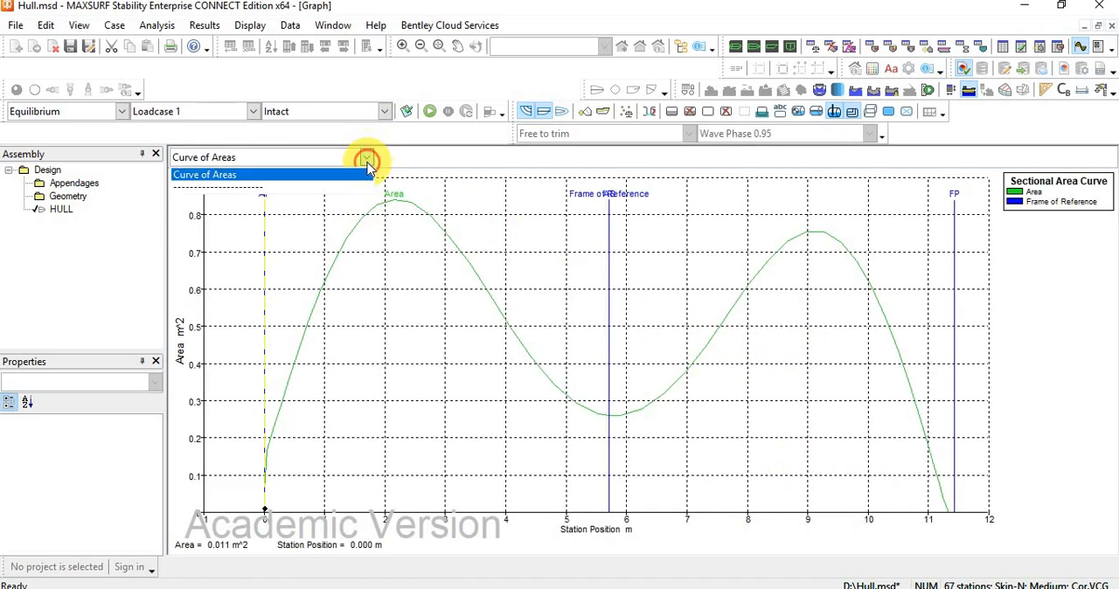
click(303, 177)
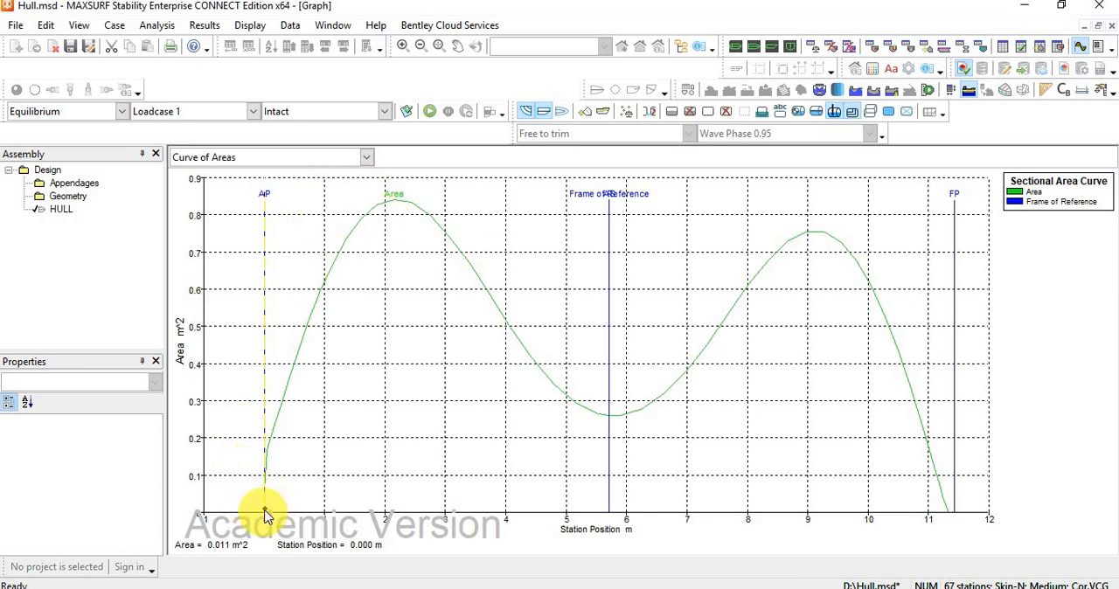
Probe the sectional area curve near the aft perpendicular, and close the graph.
drag(322, 489, 380, 432)
drag(225, 453, 279, 361)
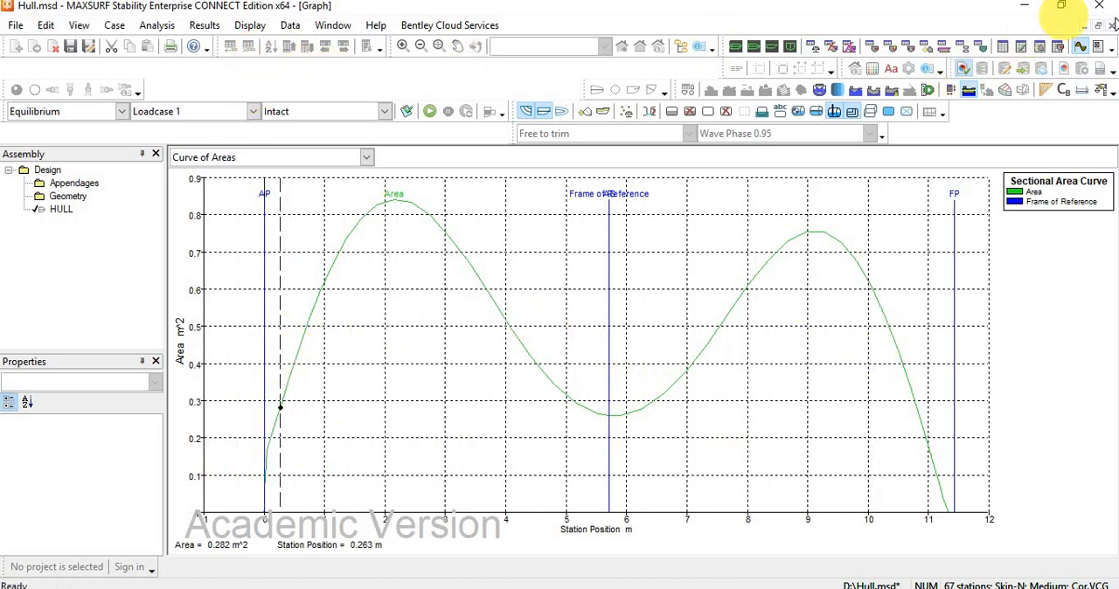
click(1110, 25)
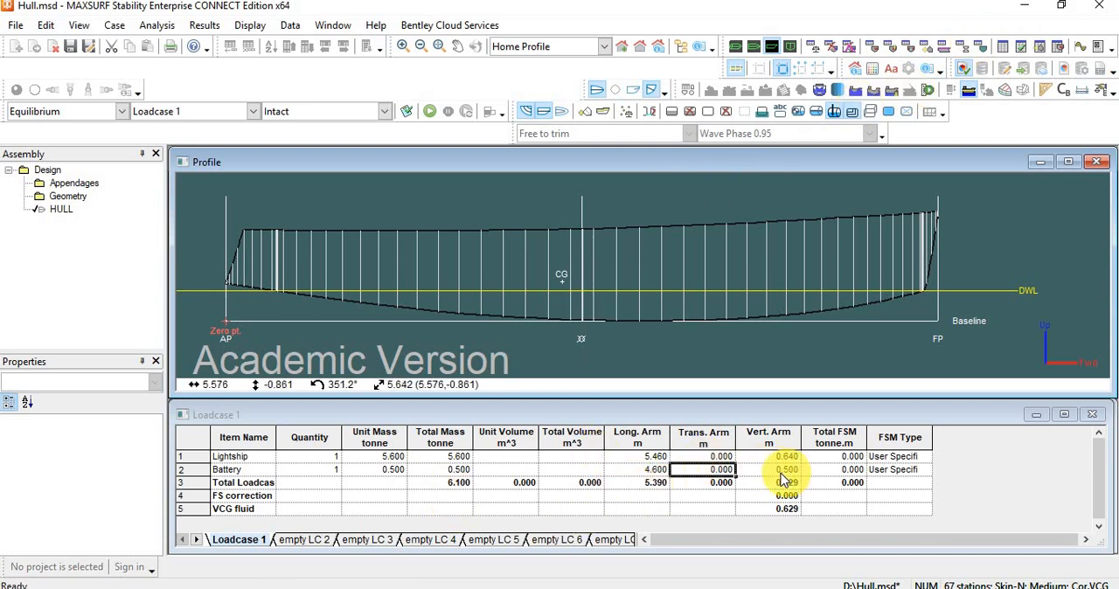
Set the Battery's unit mass to 0 tonne and run the equilibrium analysis for Loadcase 1.
click(661, 472)
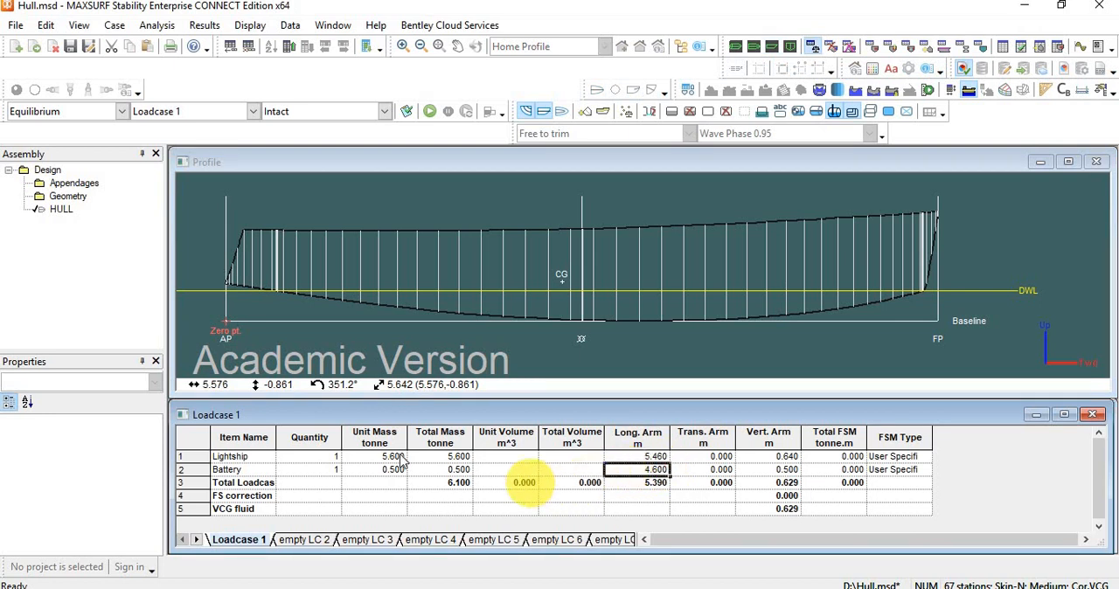
click(378, 473)
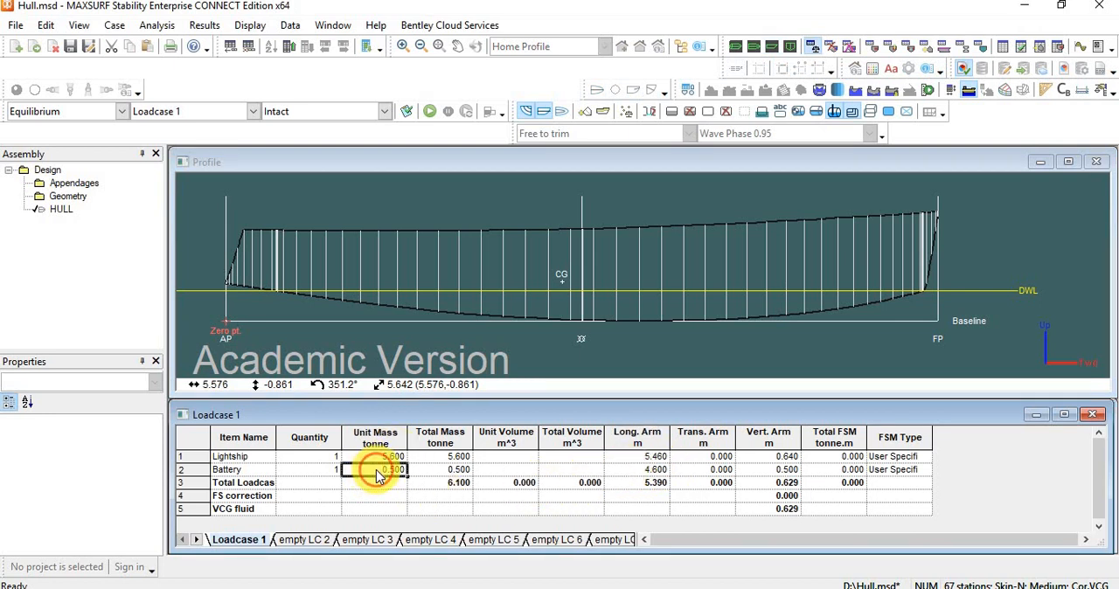
text(0)
click(434, 469)
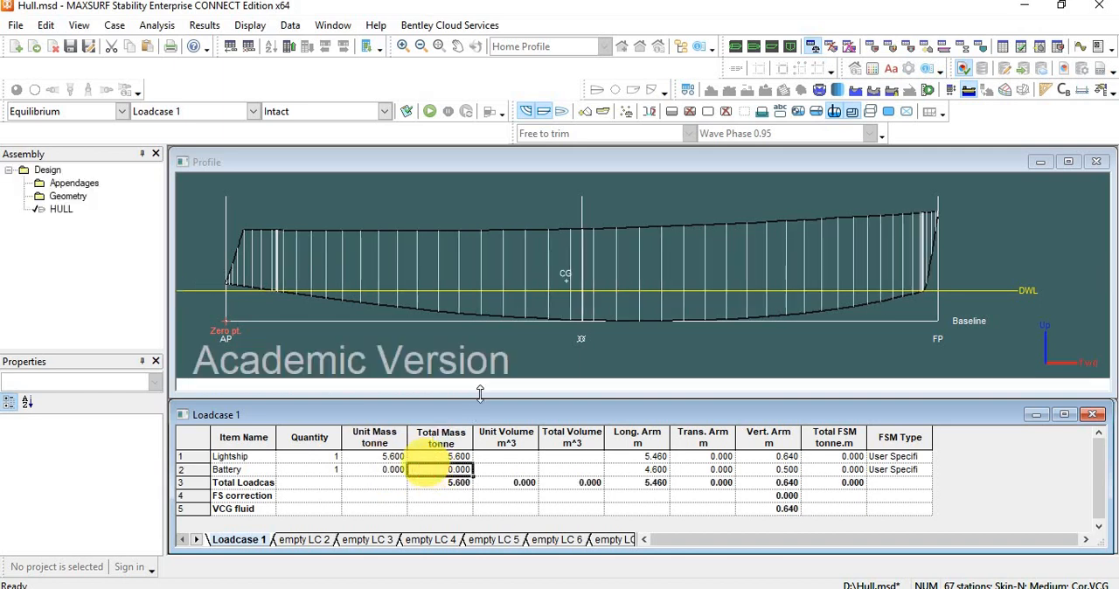
click(427, 113)
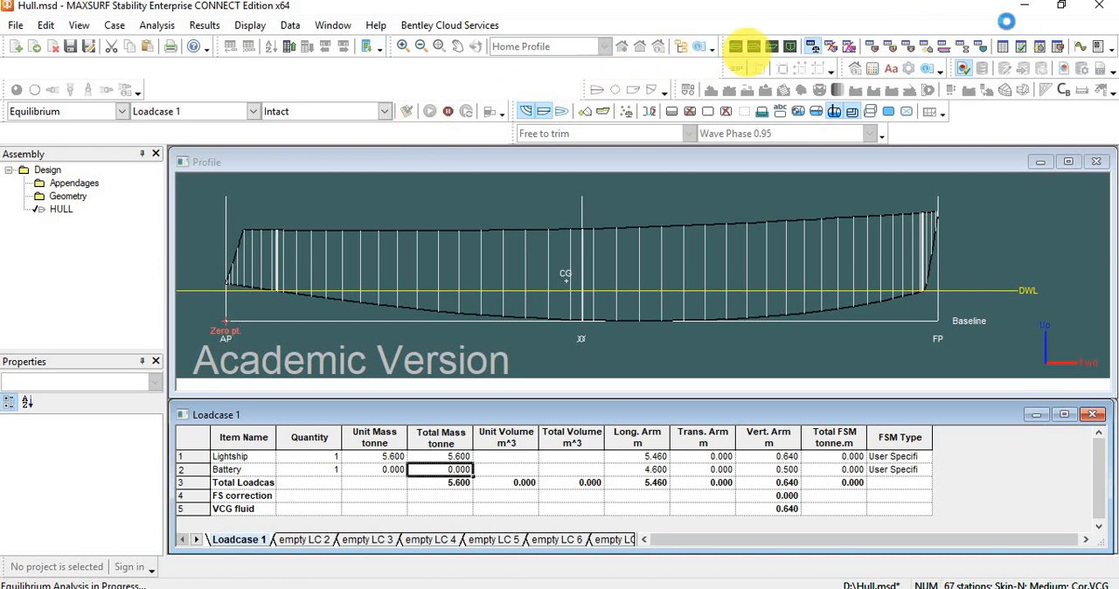
Open the sectional area graph, probe stations from near amidships back to the aft perpendicular, and return to the hull and loadcase windows.
click(1081, 49)
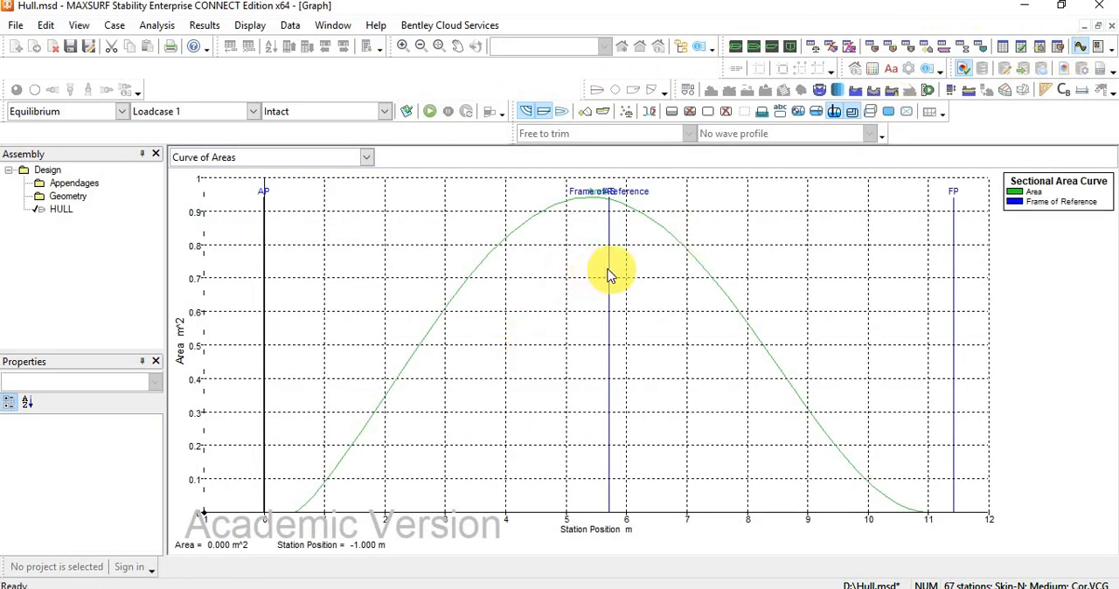
mouse_move(609, 275)
mouse_down()
mouse_move(592, 268)
mouse_move(447, 354)
mouse_move(312, 489)
mouse_move(612, 382)
mouse_move(891, 325)
mouse_move(588, 403)
mouse_move(464, 457)
mouse_move(405, 500)
mouse_move(505, 439)
mouse_move(779, 361)
mouse_move(569, 422)
mouse_move(504, 460)
mouse_up()
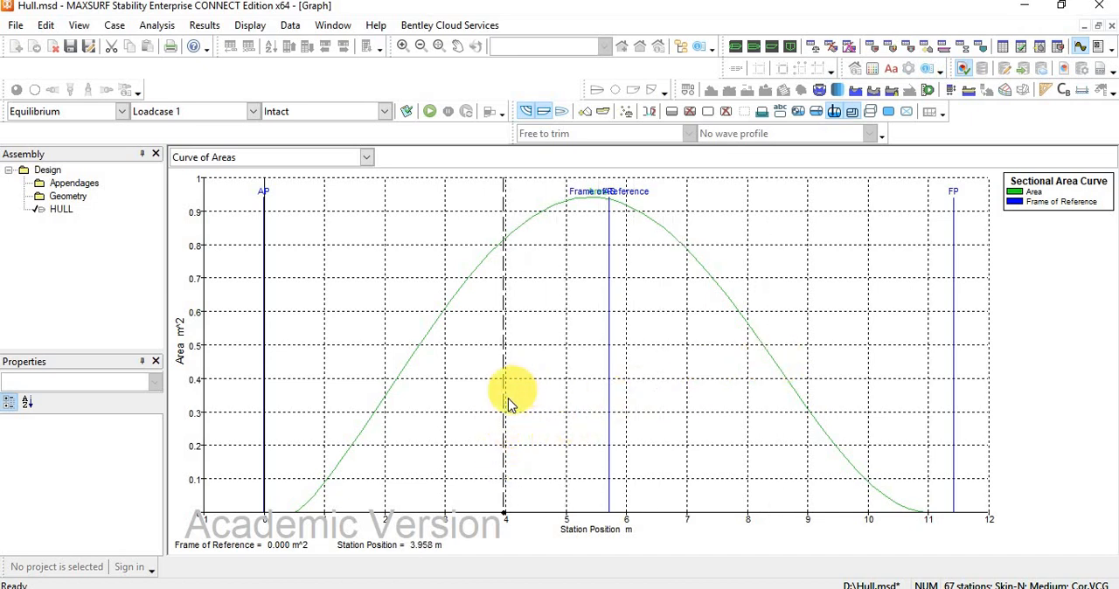
drag(504, 407, 278, 487)
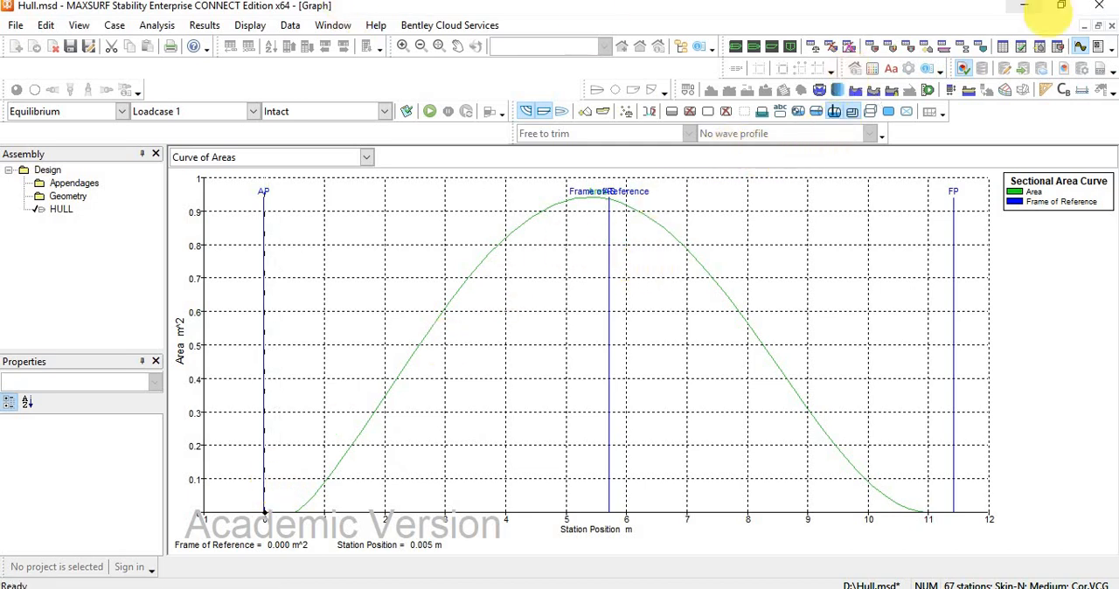
click(1096, 26)
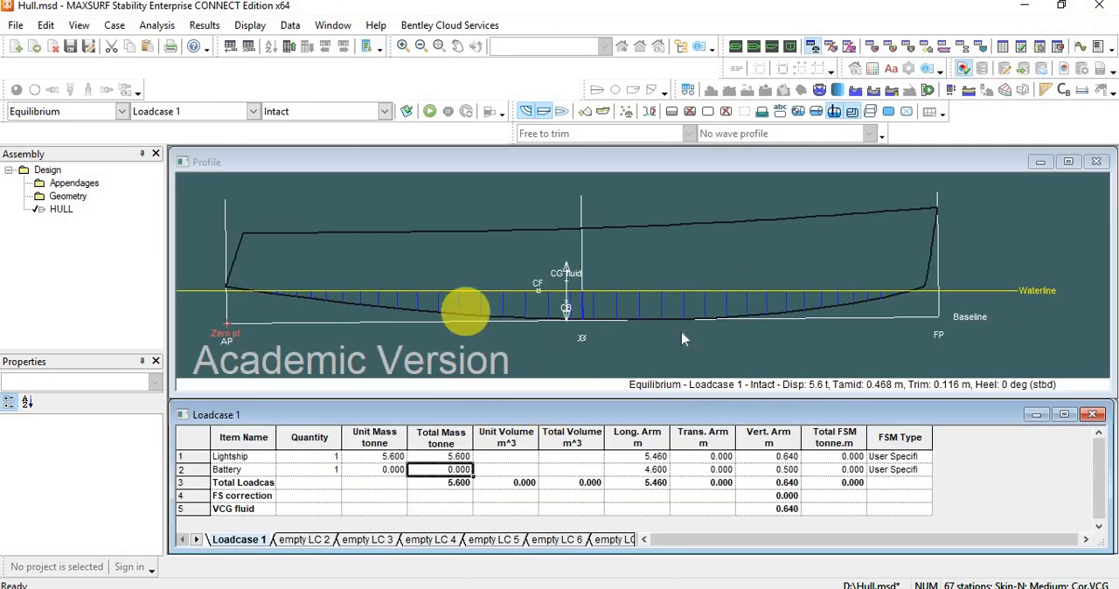
Switch the hull display to the Body Plan view.
click(766, 50)
click(774, 48)
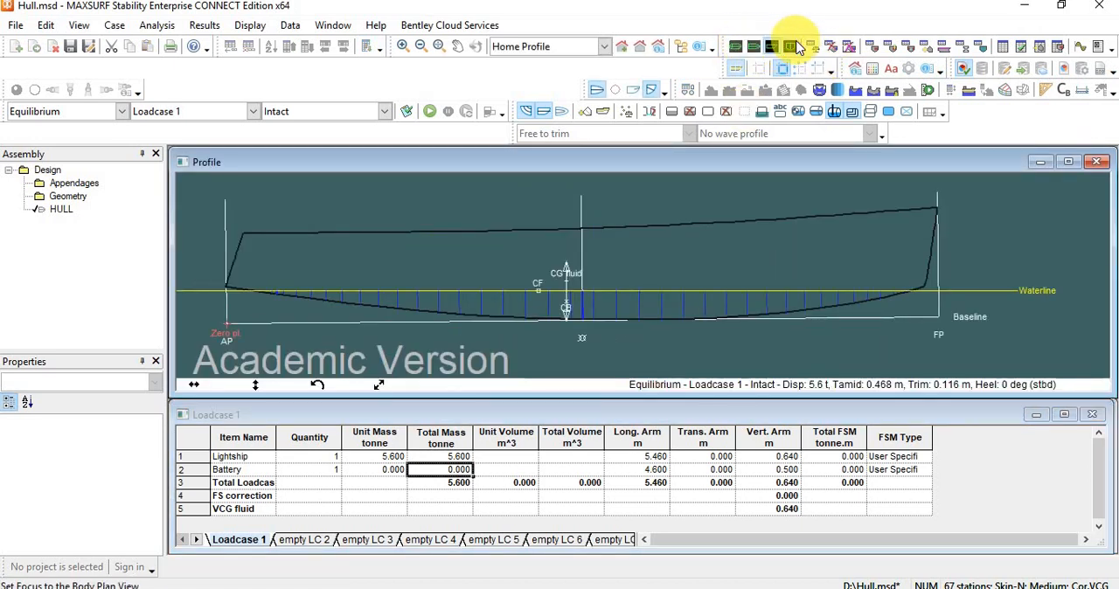
click(790, 48)
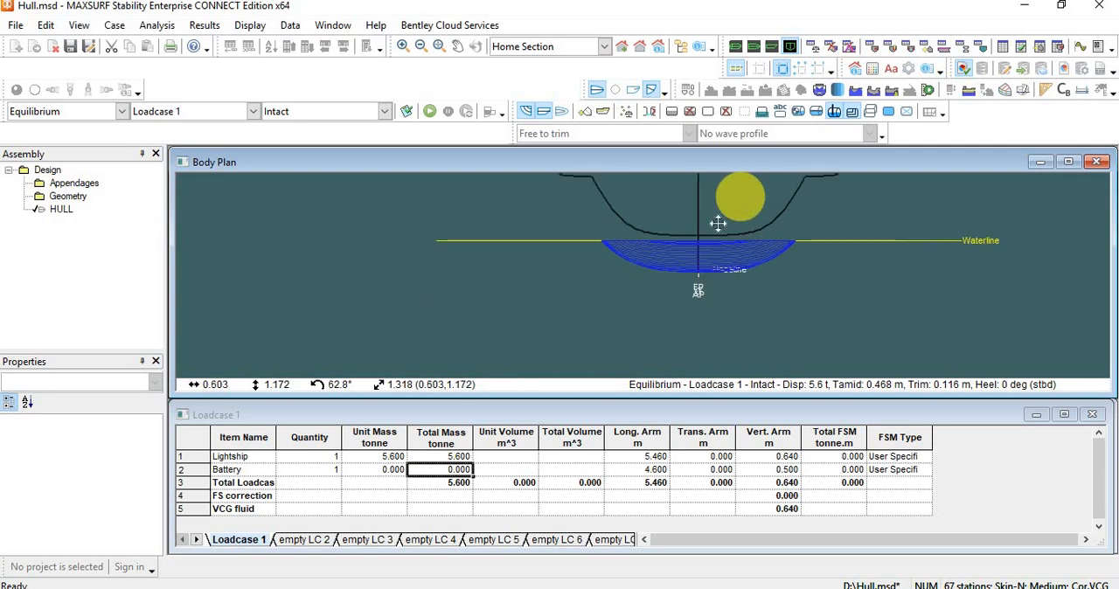
Set the Battery's unit mass to 1 tonne and its transverse arm to 1 m.
click(391, 472)
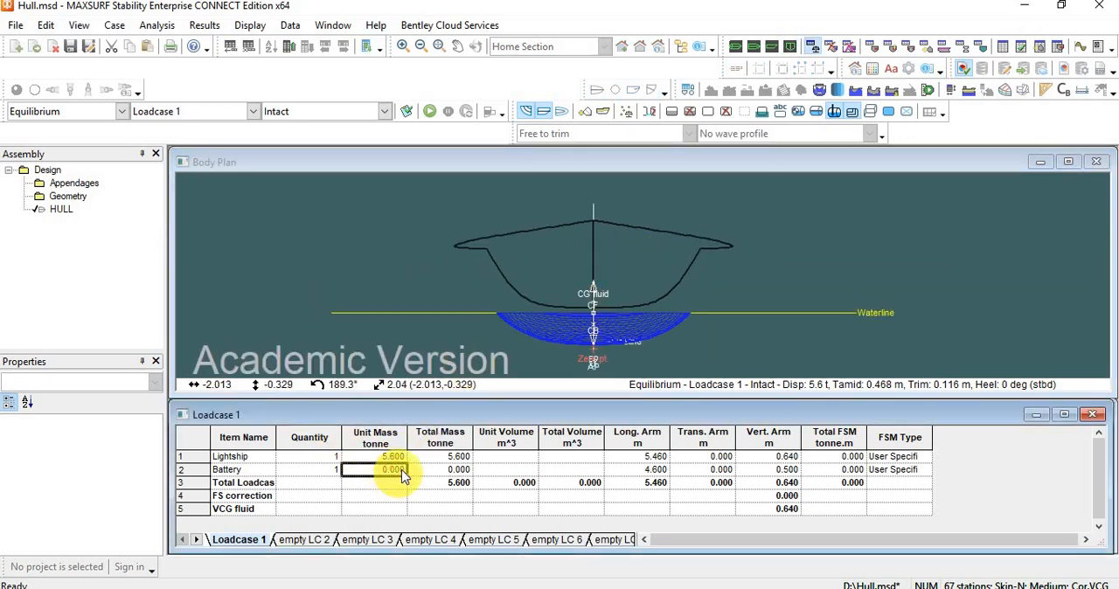
click(440, 470)
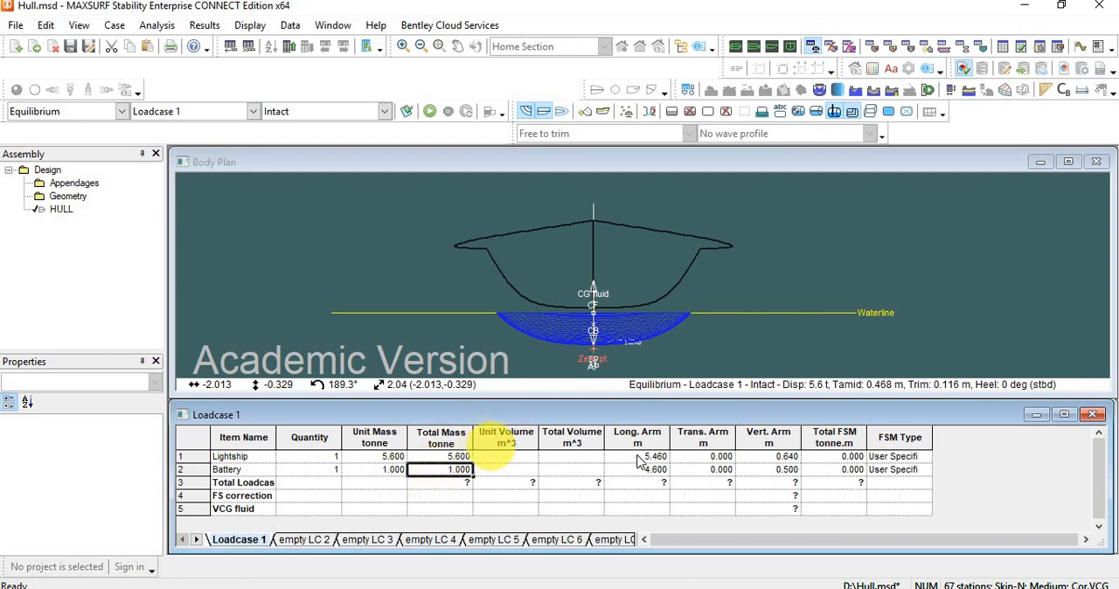
click(716, 470)
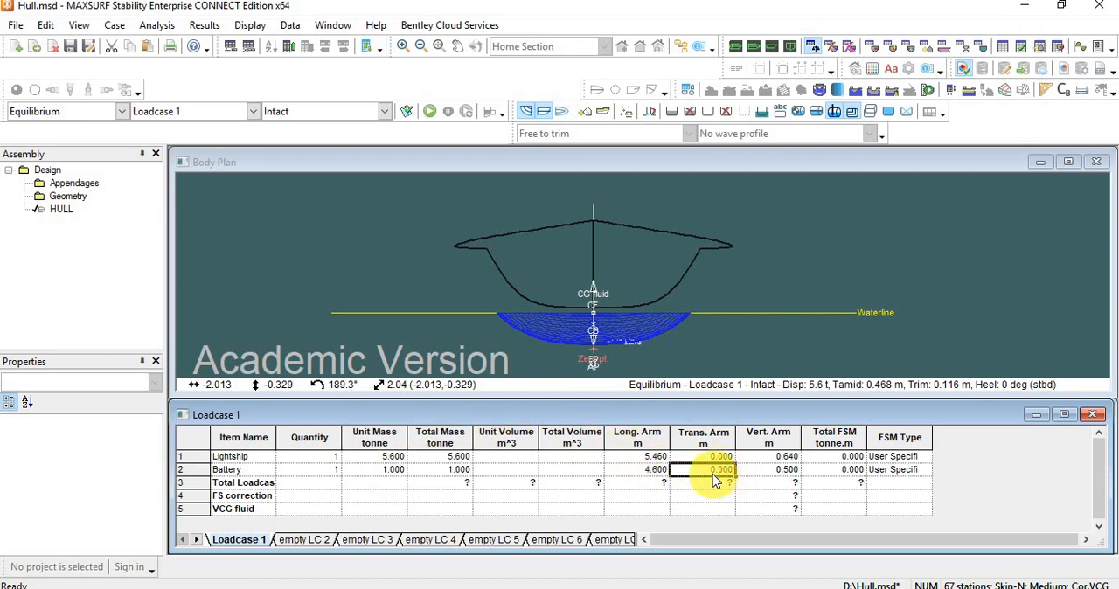
text(1)
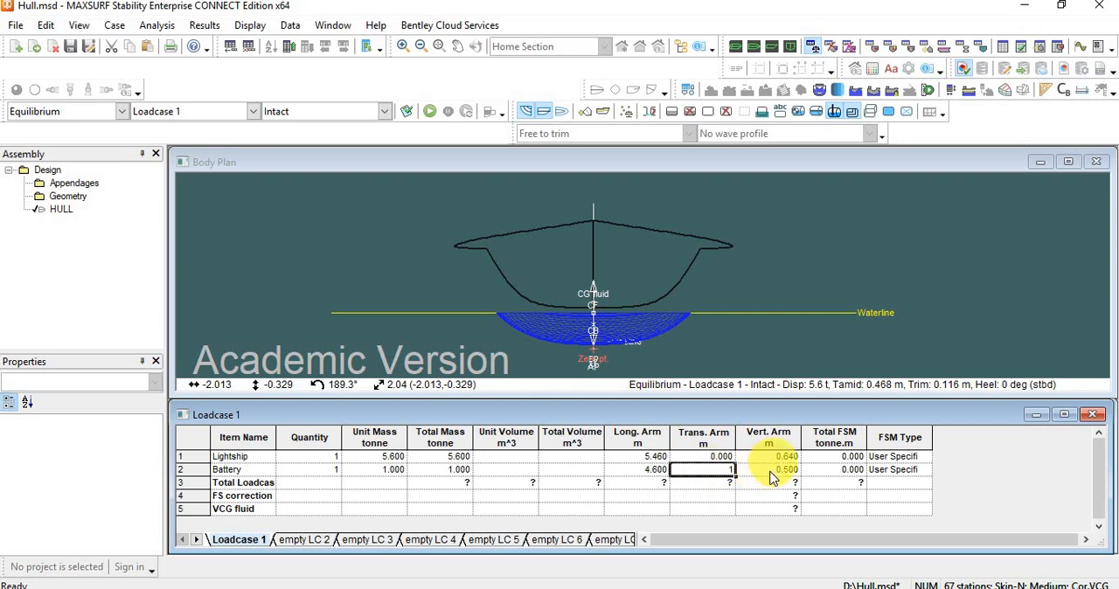
click(775, 469)
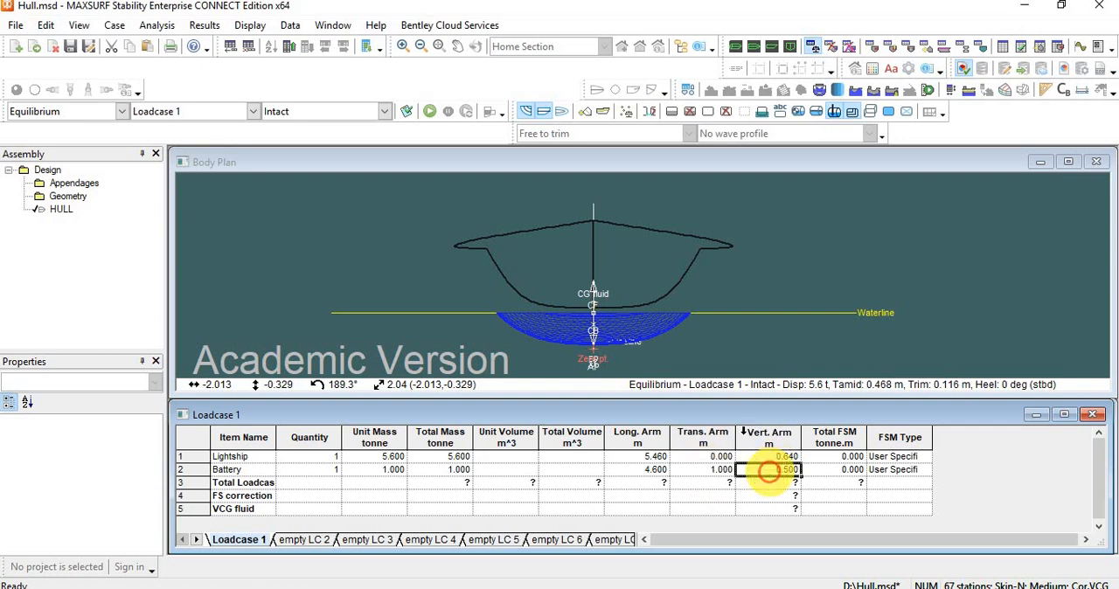
Run the equilibrium analysis for Loadcase 1, check the heel and drafts in the results table, and close it.
click(432, 114)
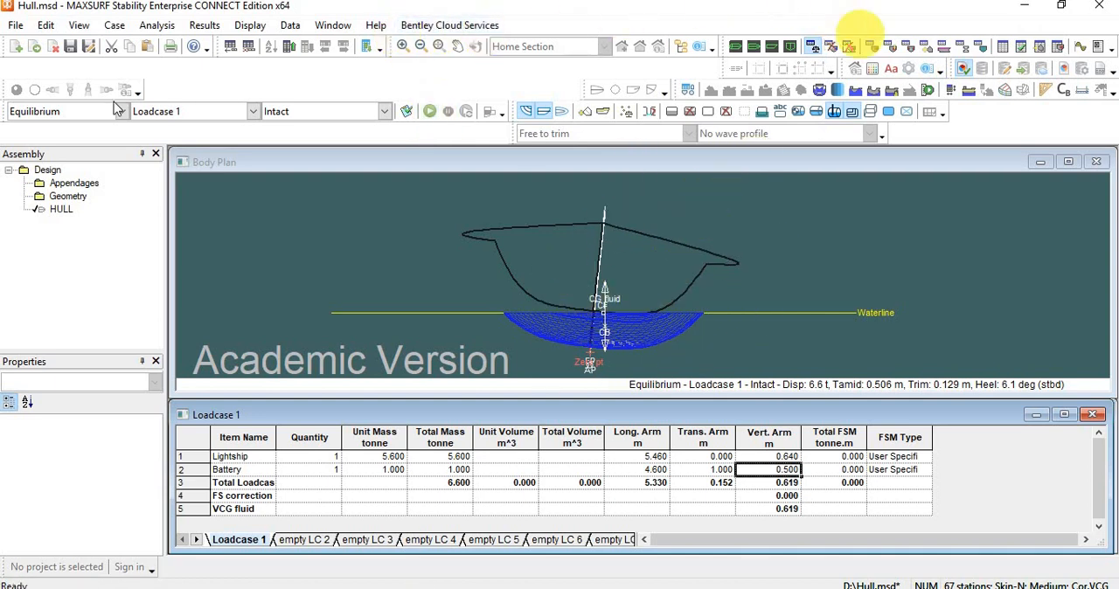
click(143, 31)
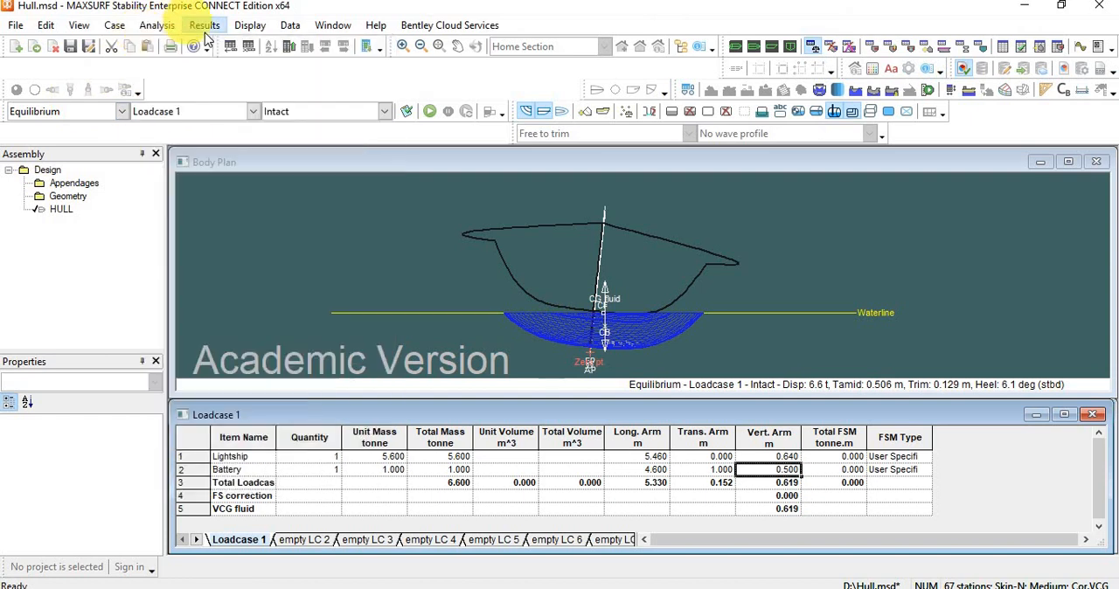
mouse_move(119, 26)
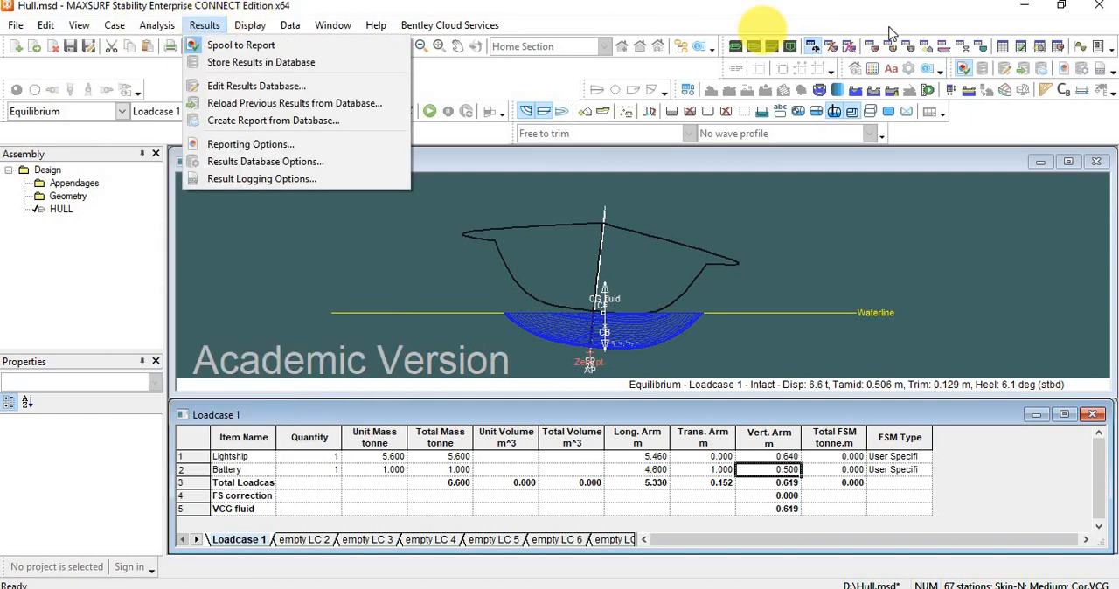
click(1006, 48)
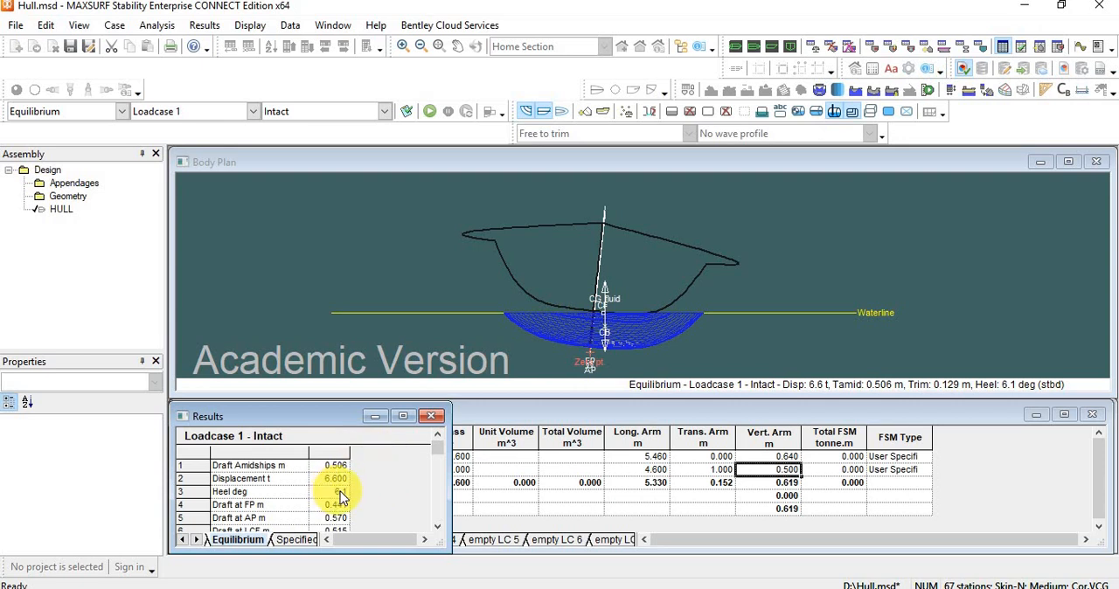
click(431, 417)
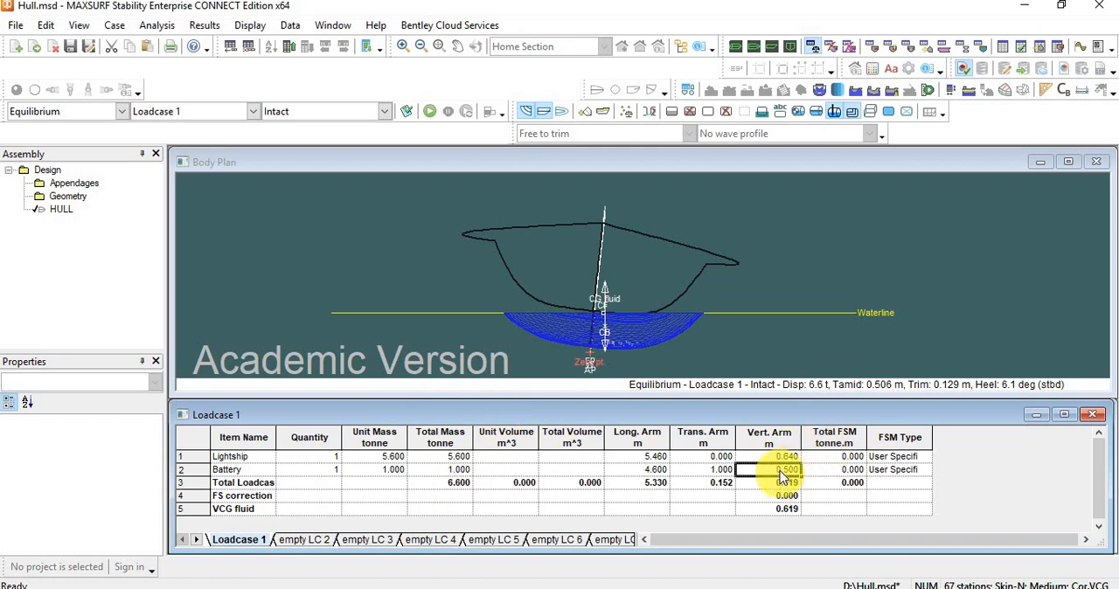
Set the Battery's vertical arm to 0 m.
drag(772, 469, 815, 473)
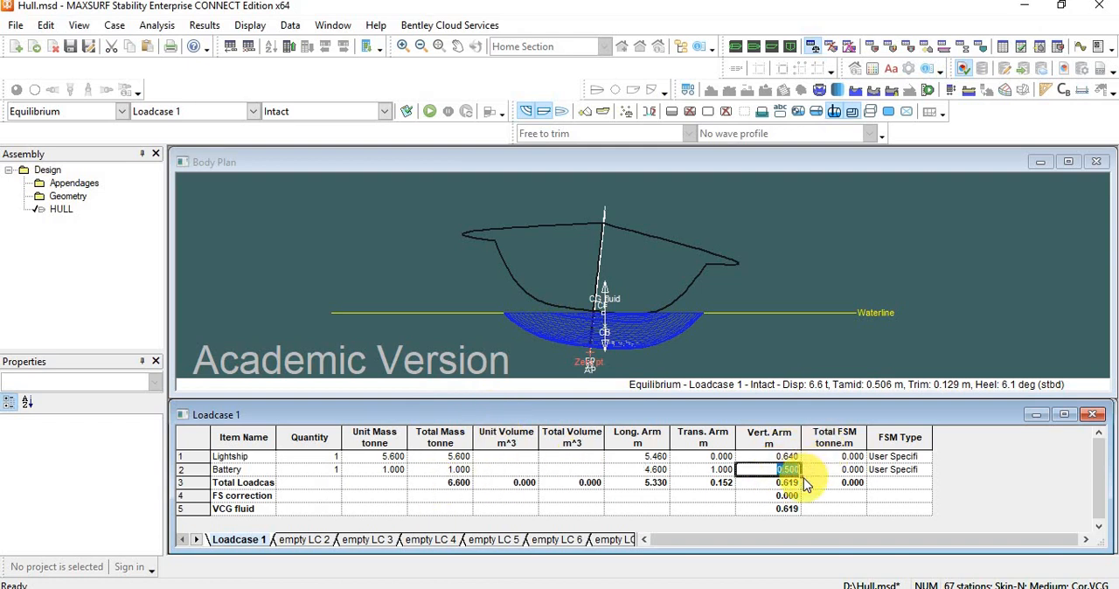
text(0)
click(395, 461)
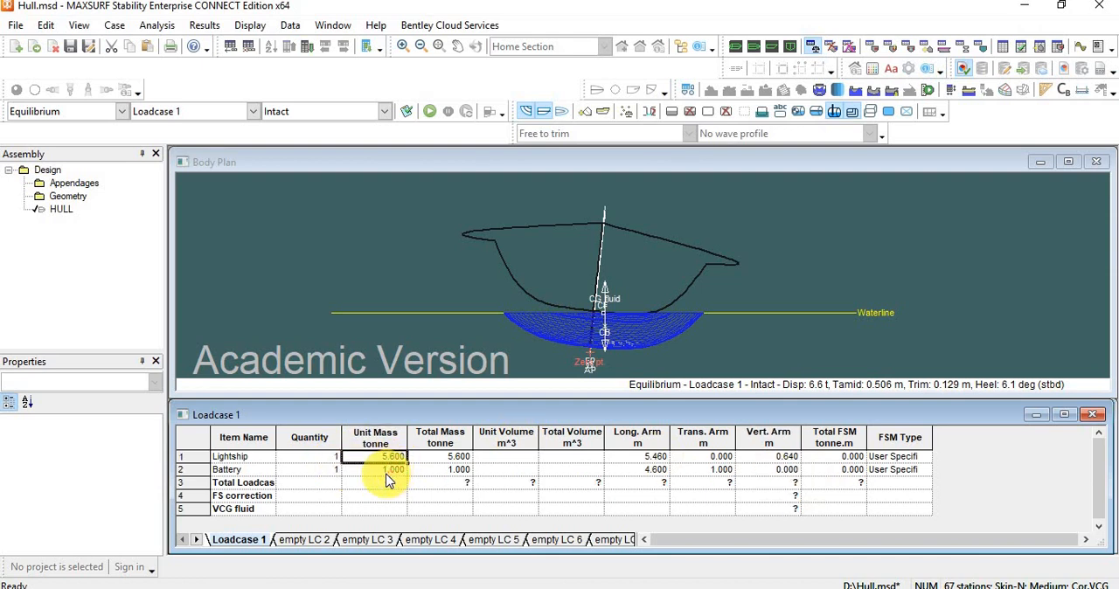
click(768, 204)
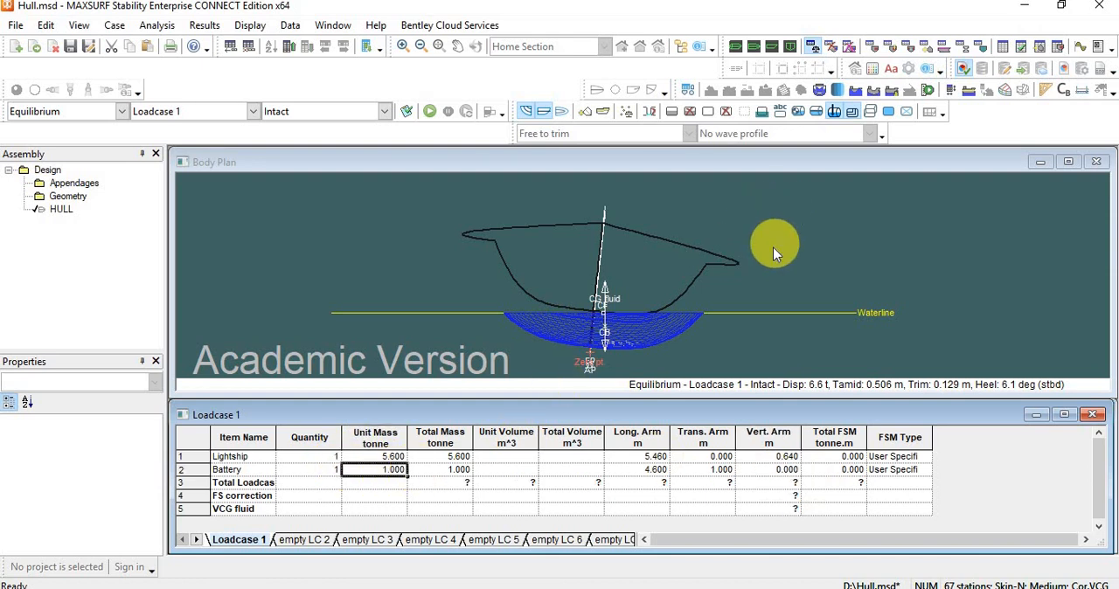
click(773, 247)
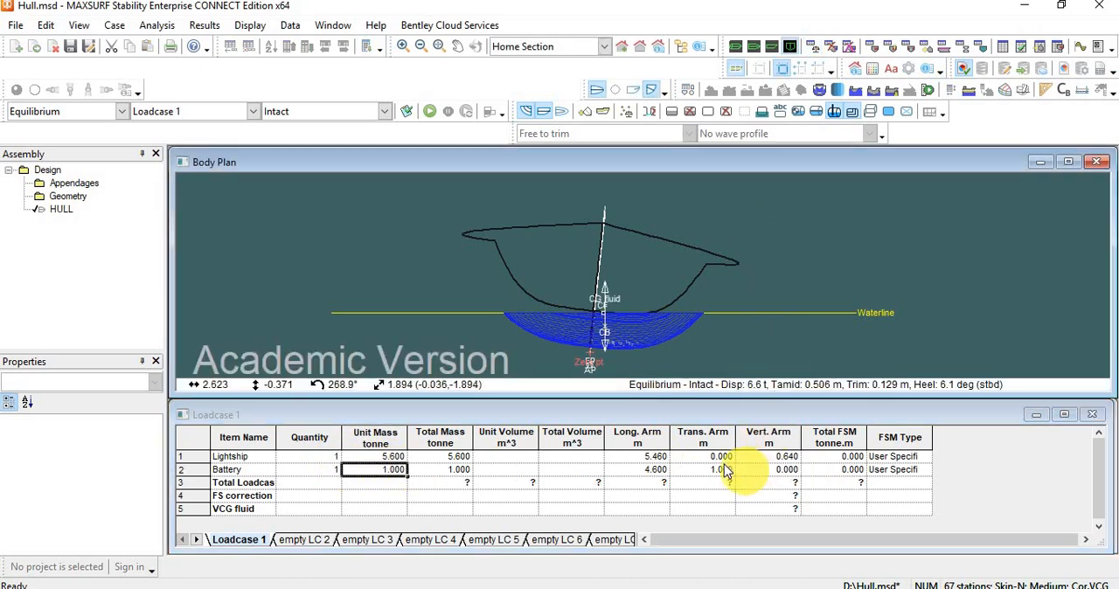
Set the Battery's transverse arm to 0 m and display the hull in the Profile view.
click(712, 470)
click(706, 469)
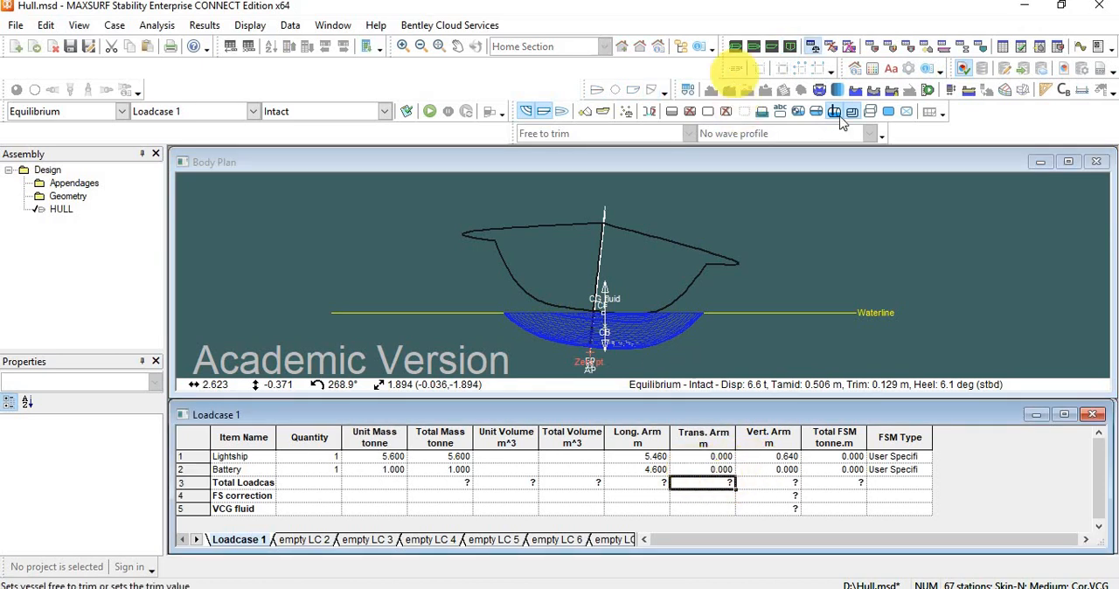
click(770, 51)
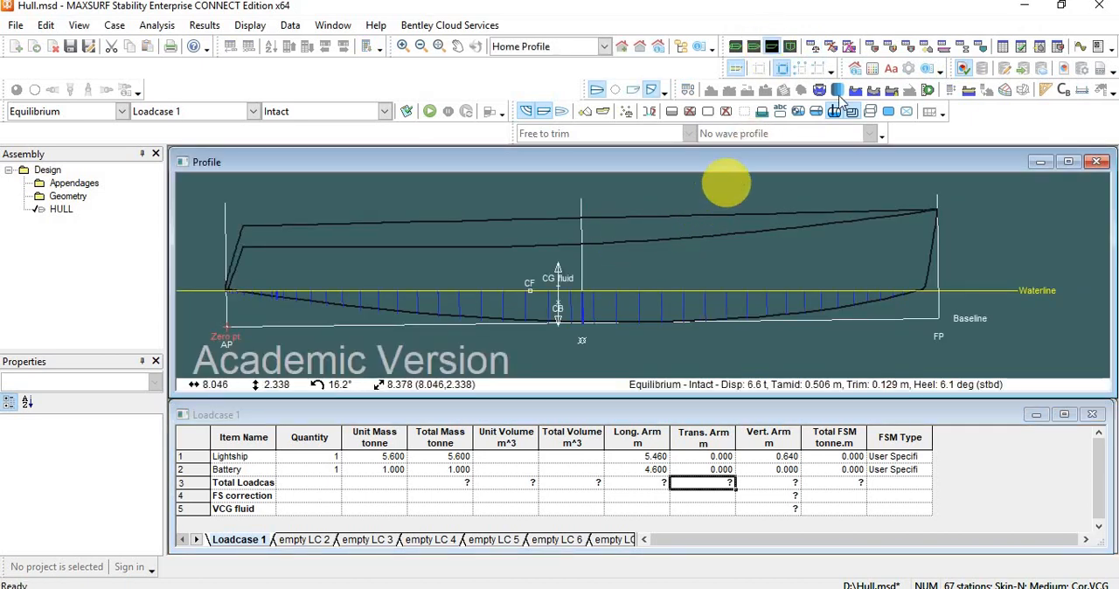
Set the analysis waveform to Sinusoidal, keeping the 11.427 m wave length, 0.867 m height and 0.95 phase offset.
click(855, 91)
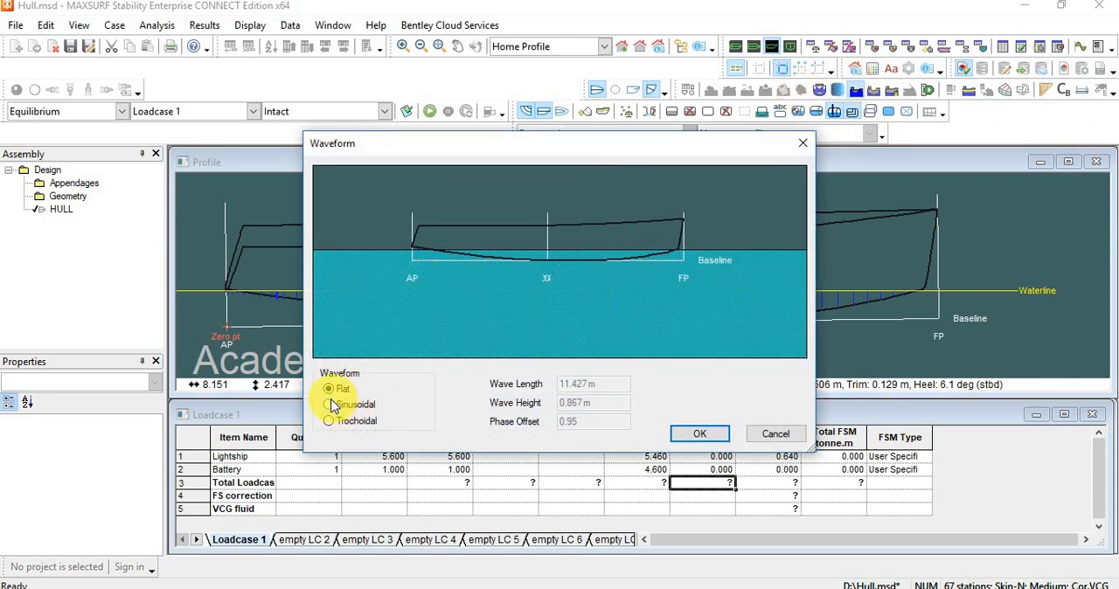
click(329, 406)
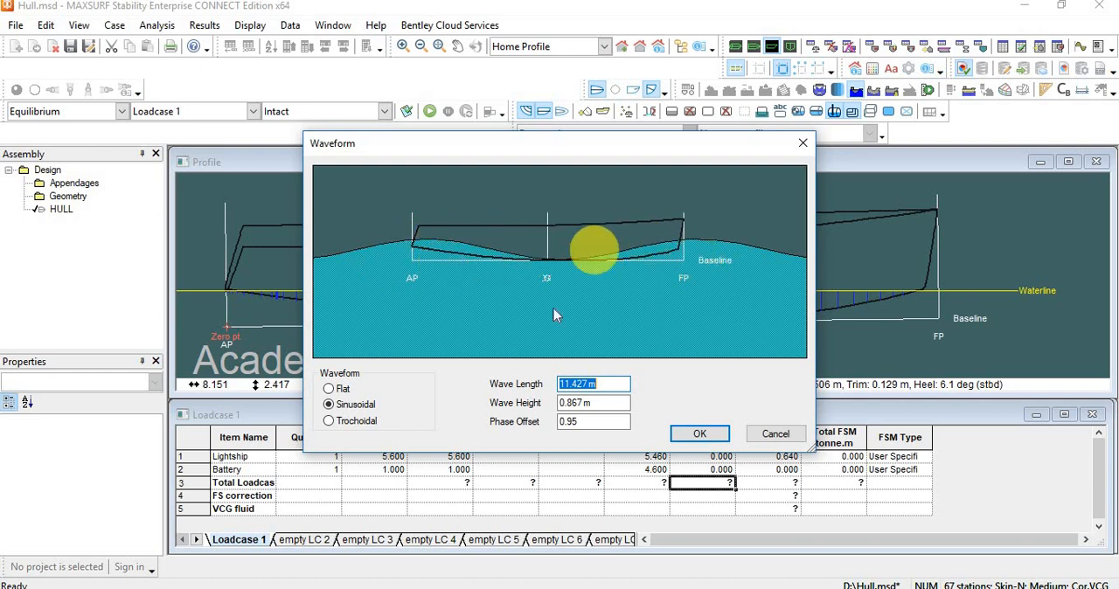
click(704, 434)
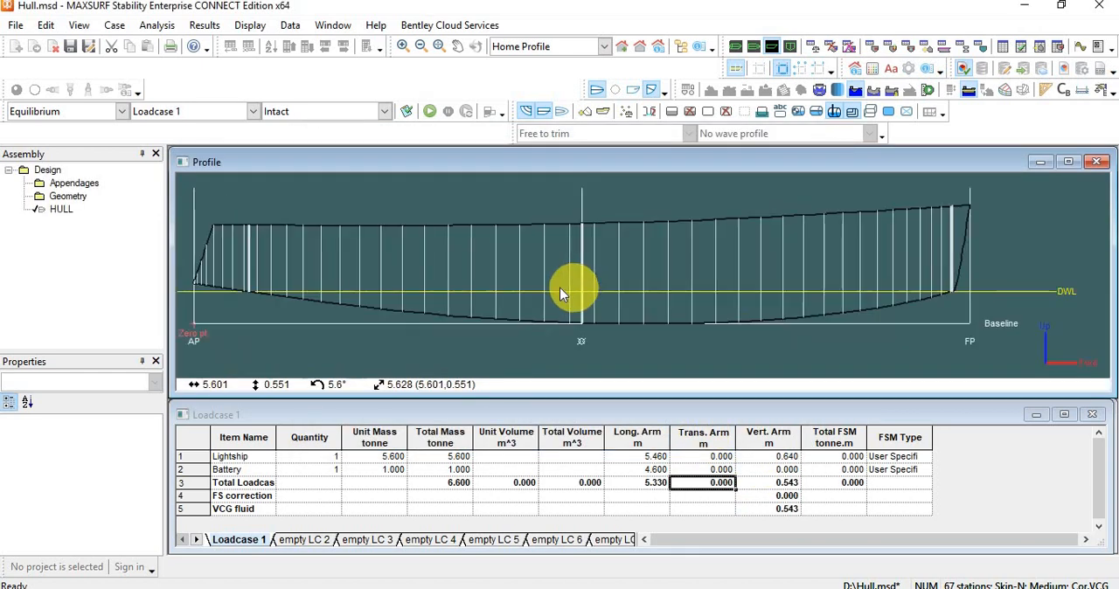
Run the equilibrium analysis of Loadcase 1 in the sinusoidal wave and animate the result in the Profile view.
click(431, 113)
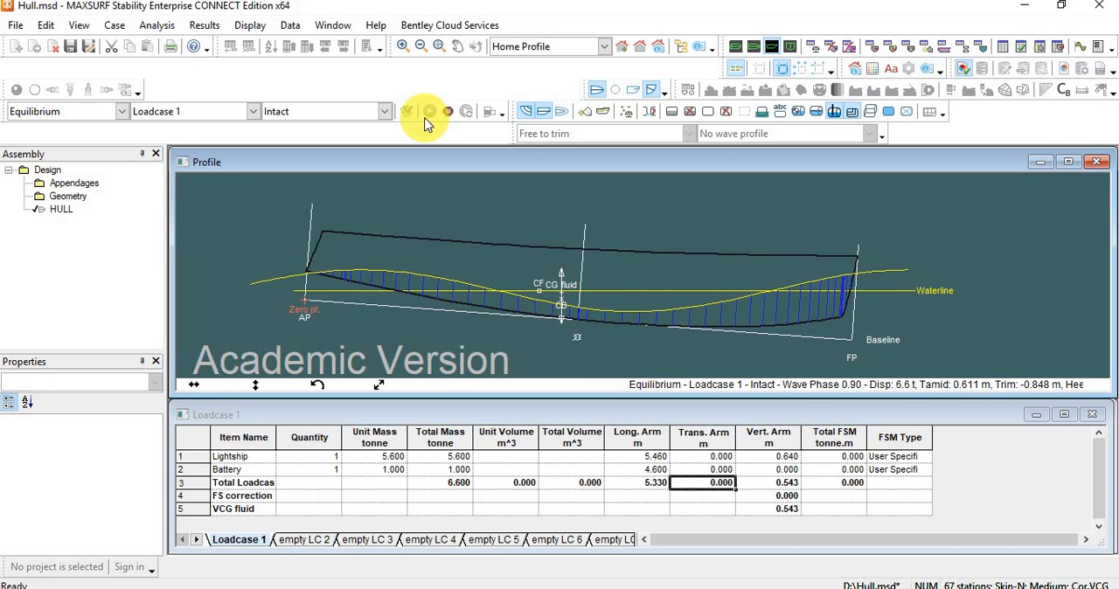
click(445, 112)
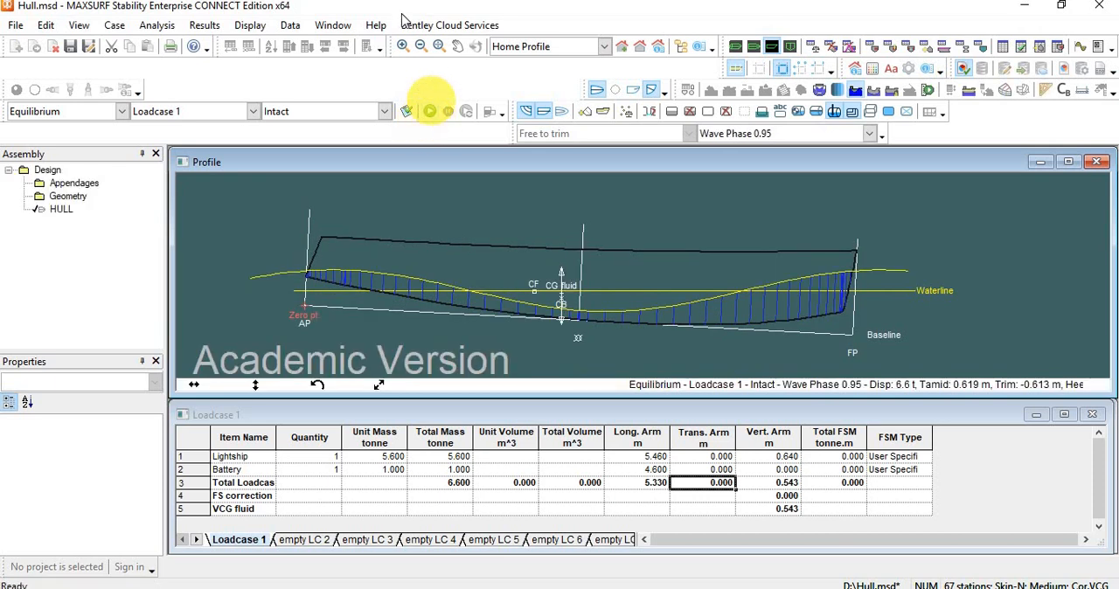
click(260, 26)
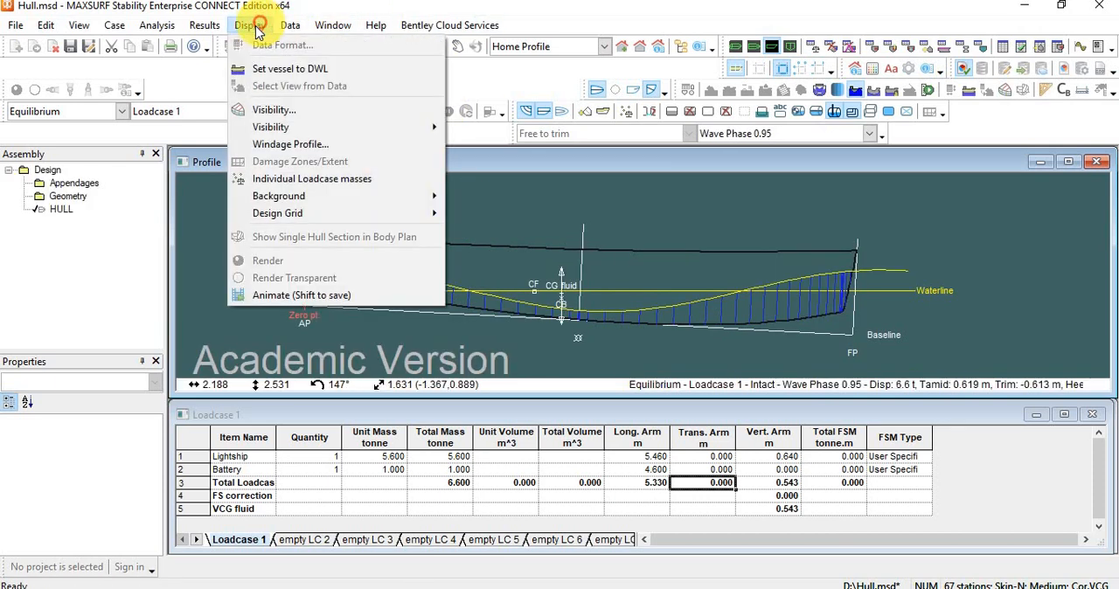
click(270, 296)
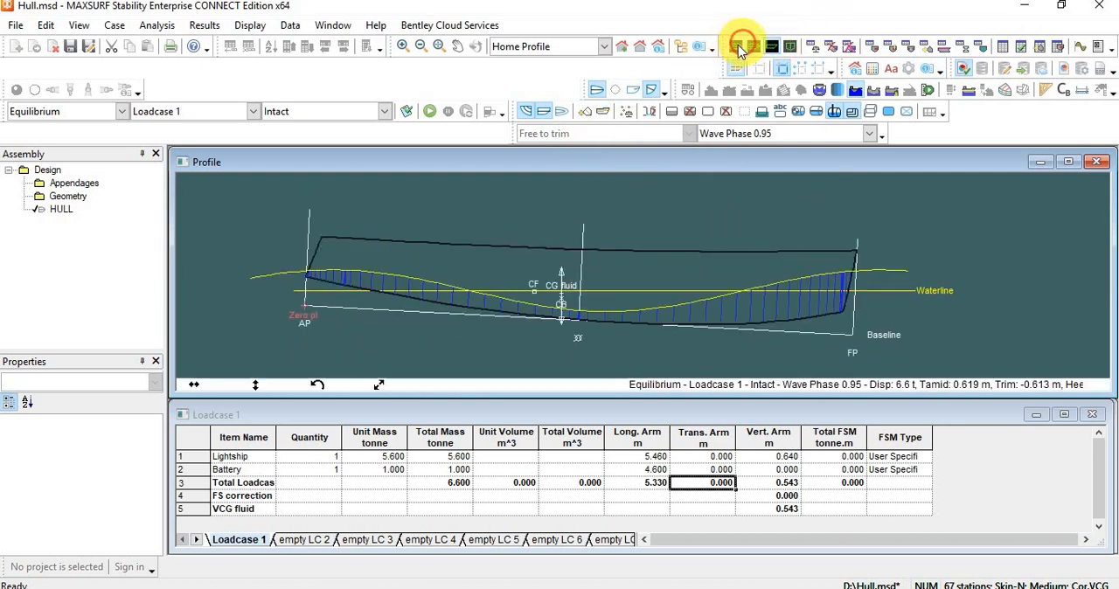
Show the hull and wave surface as a rendered Perspective view, turned to an oblique angle.
click(736, 46)
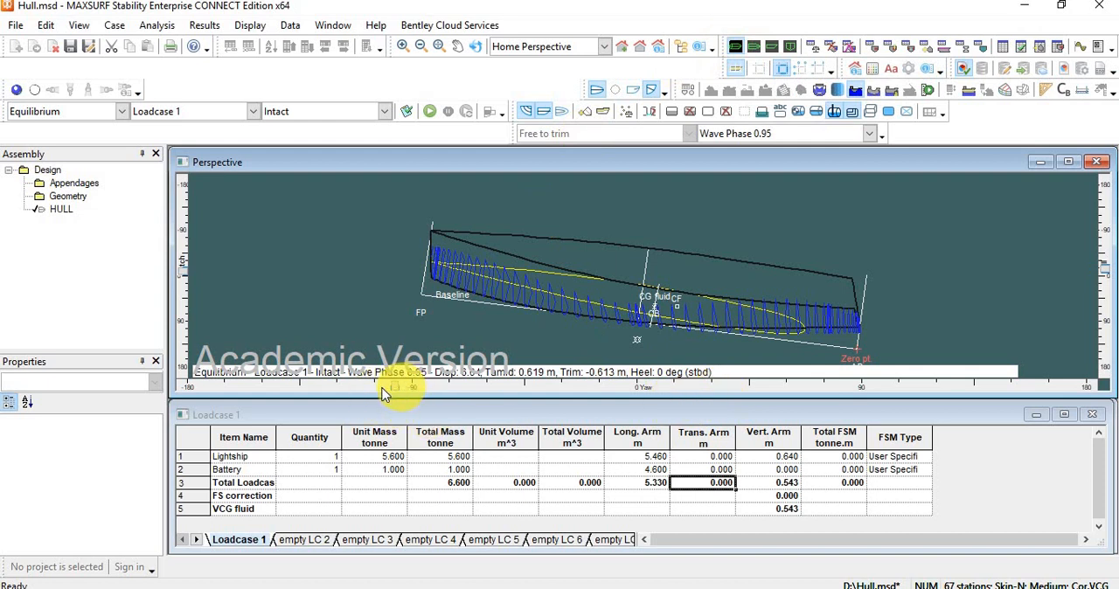
drag(382, 391, 174, 287)
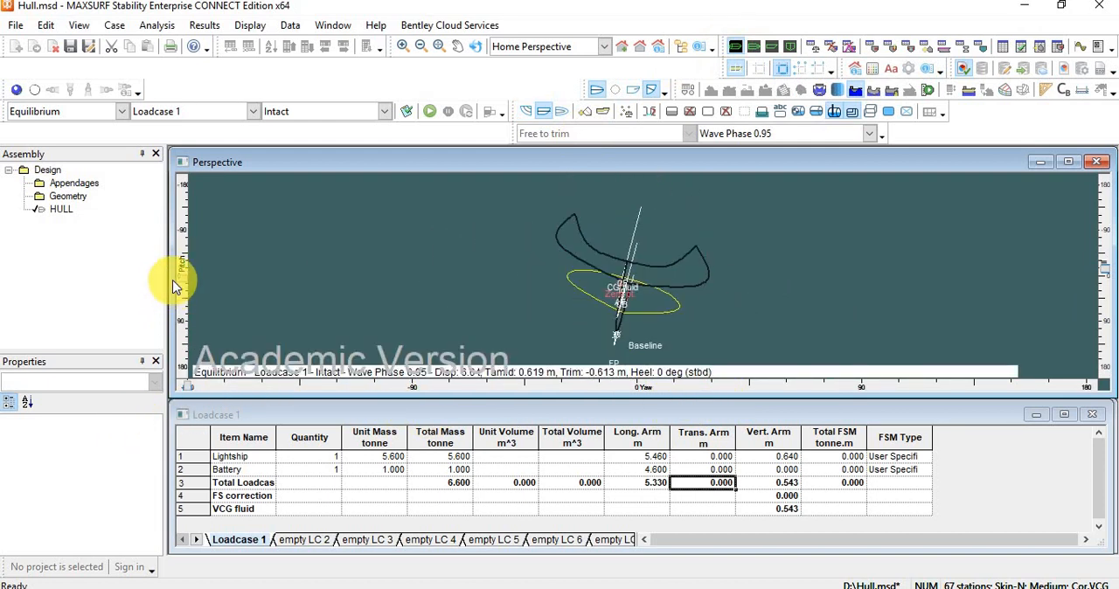
mouse_move(1107, 272)
mouse_down()
mouse_move(1099, 250)
mouse_move(1101, 287)
mouse_up()
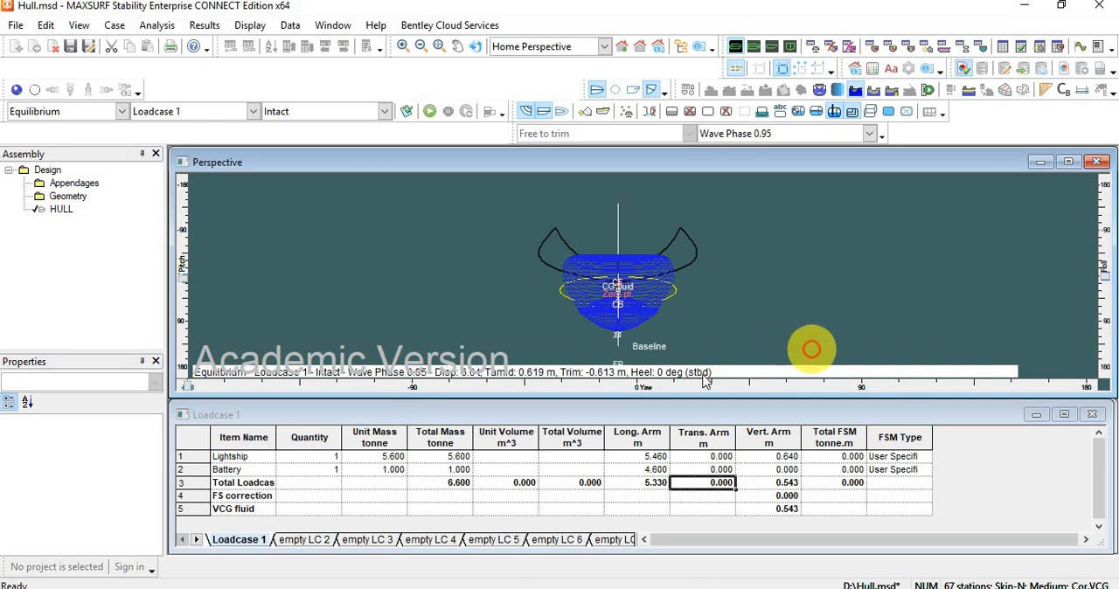
mouse_move(429, 395)
mouse_down()
mouse_move(430, 385)
mouse_move(343, 393)
mouse_move(310, 382)
mouse_move(145, 392)
mouse_up()
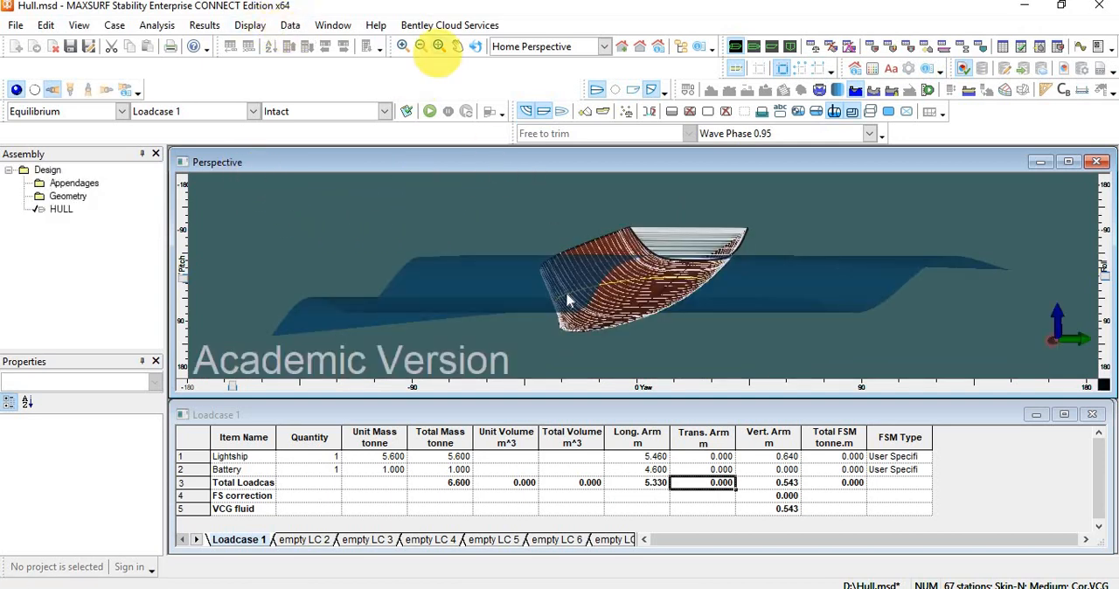
mouse_move(232, 386)
mouse_down()
mouse_move(416, 384)
mouse_move(294, 393)
mouse_move(322, 385)
mouse_up()
Animate the rendered hull through the wave phases in the Perspective view, then stop the playback.
click(250, 24)
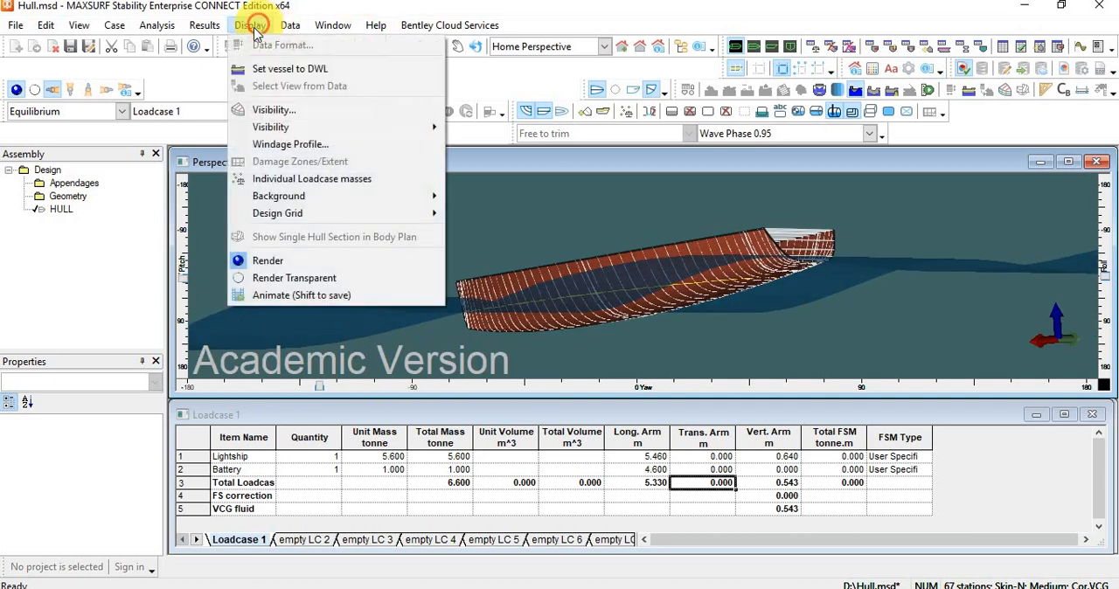
click(298, 294)
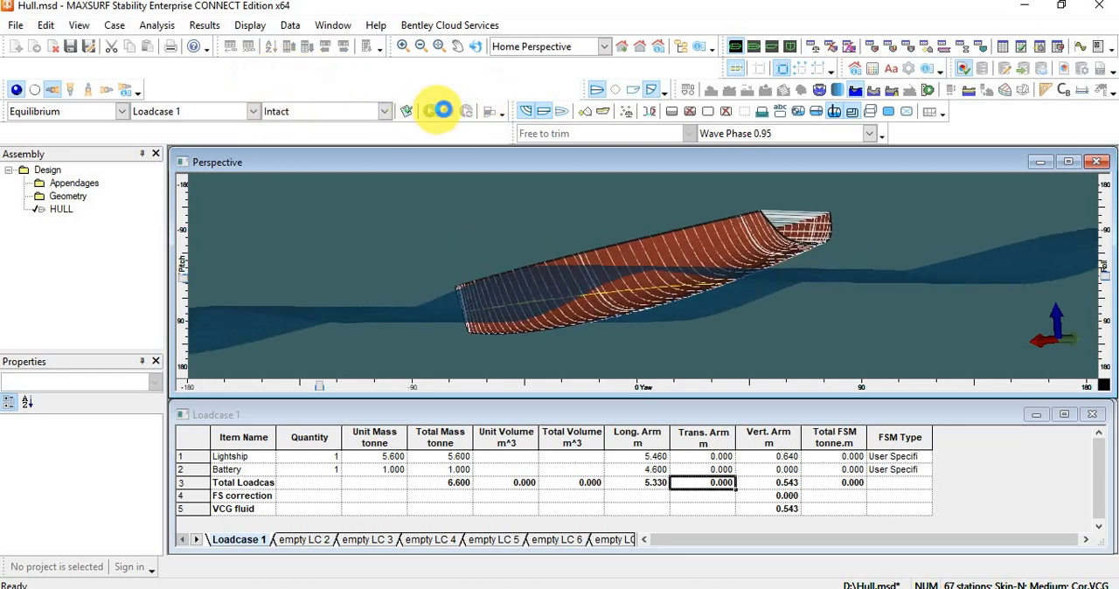
click(445, 112)
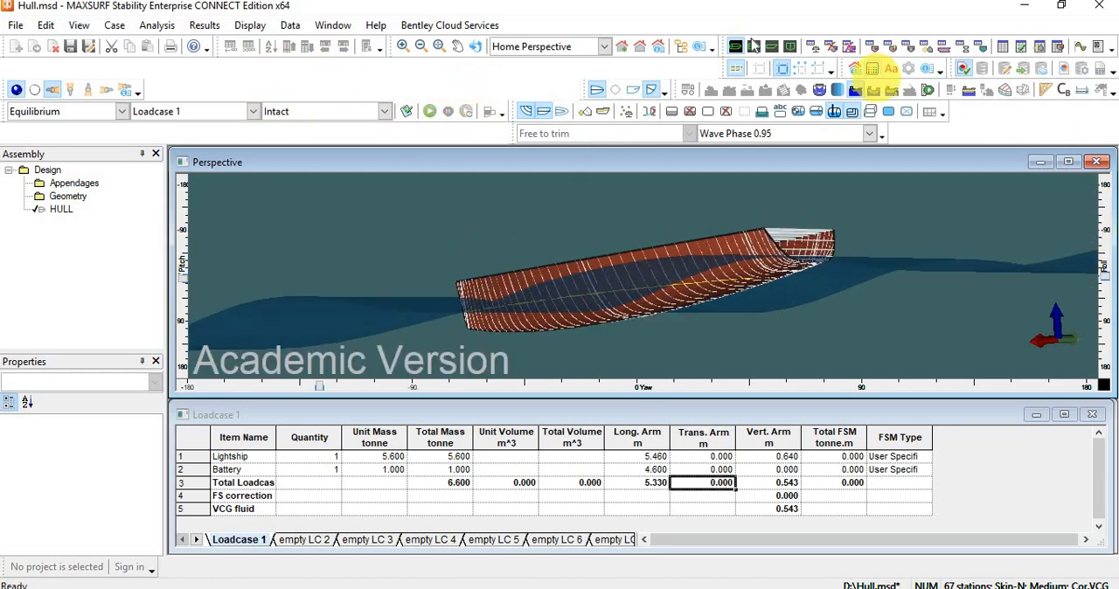
Return to the Profile view and turn on the display of individual loadcase masses.
click(772, 48)
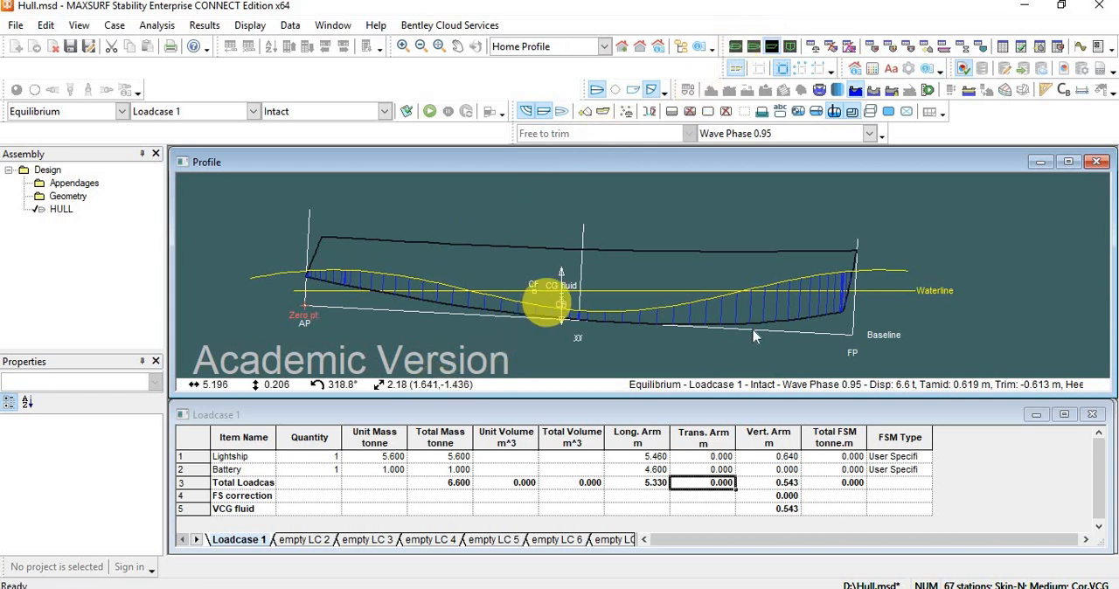
click(630, 115)
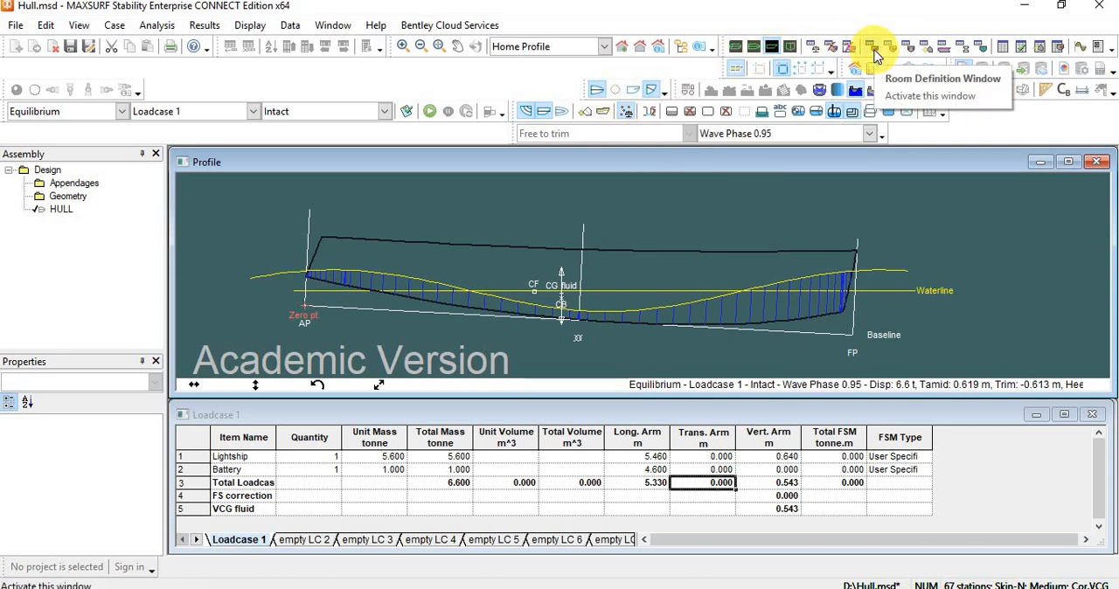
Add a room to the Room Definition table and keep its type as Tank.
click(873, 48)
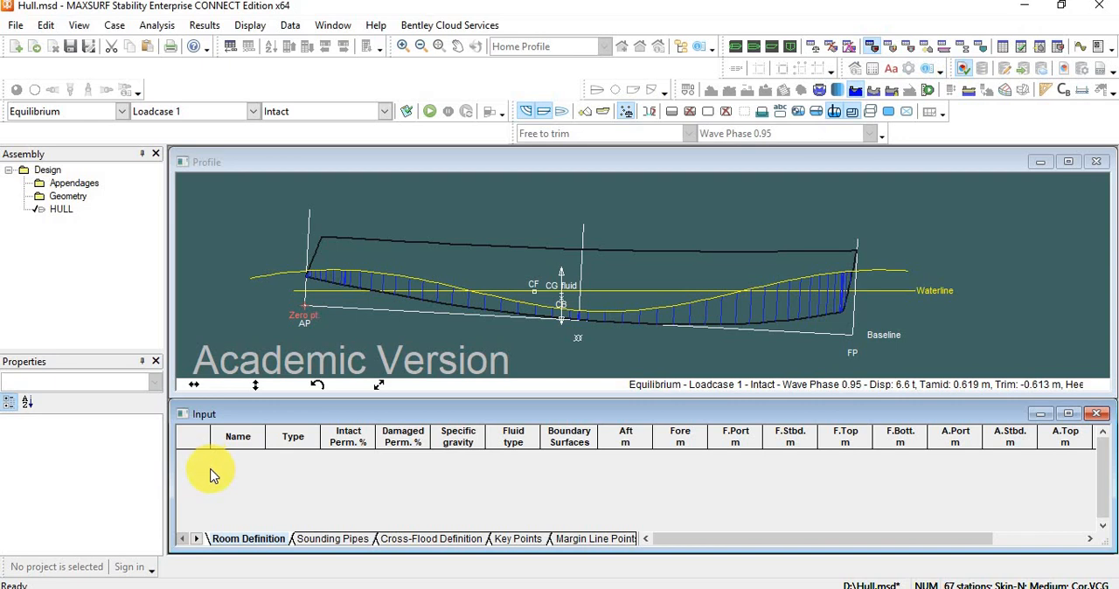
key(ctrl+a)
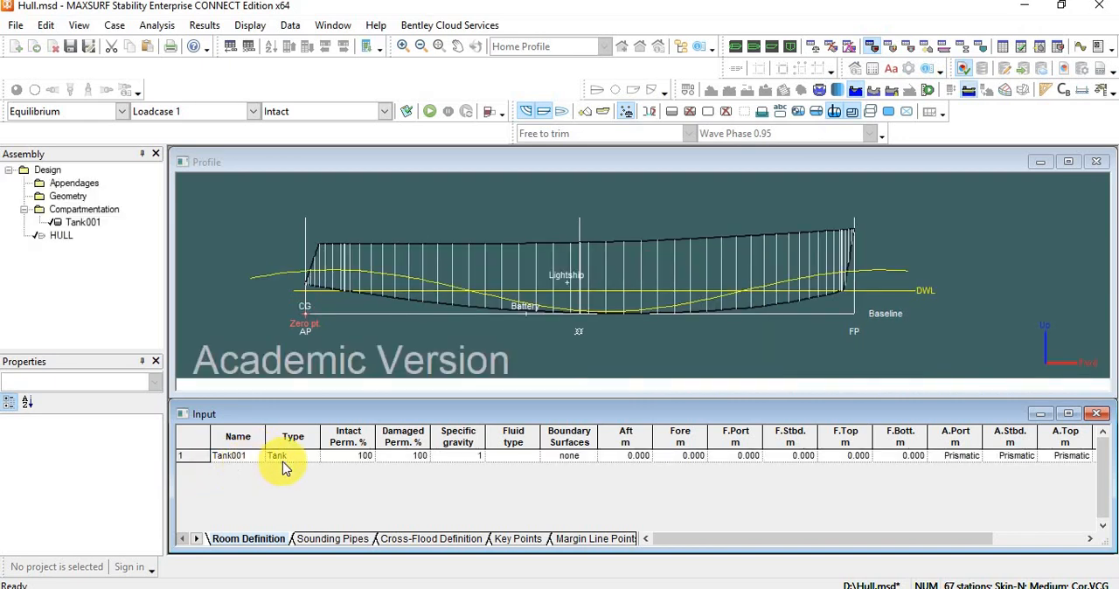
click(314, 461)
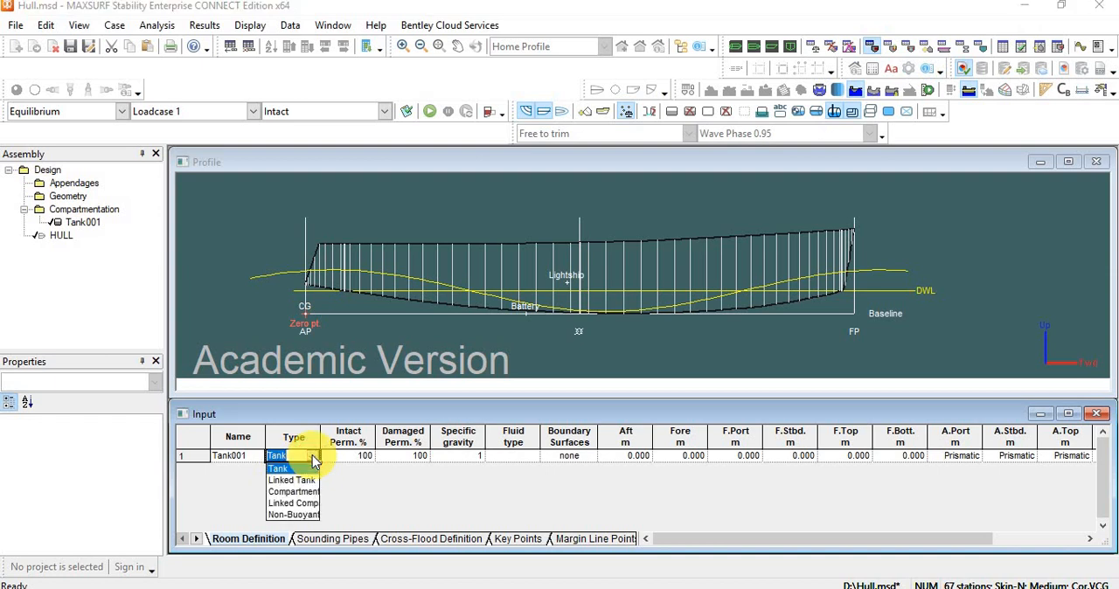
click(312, 458)
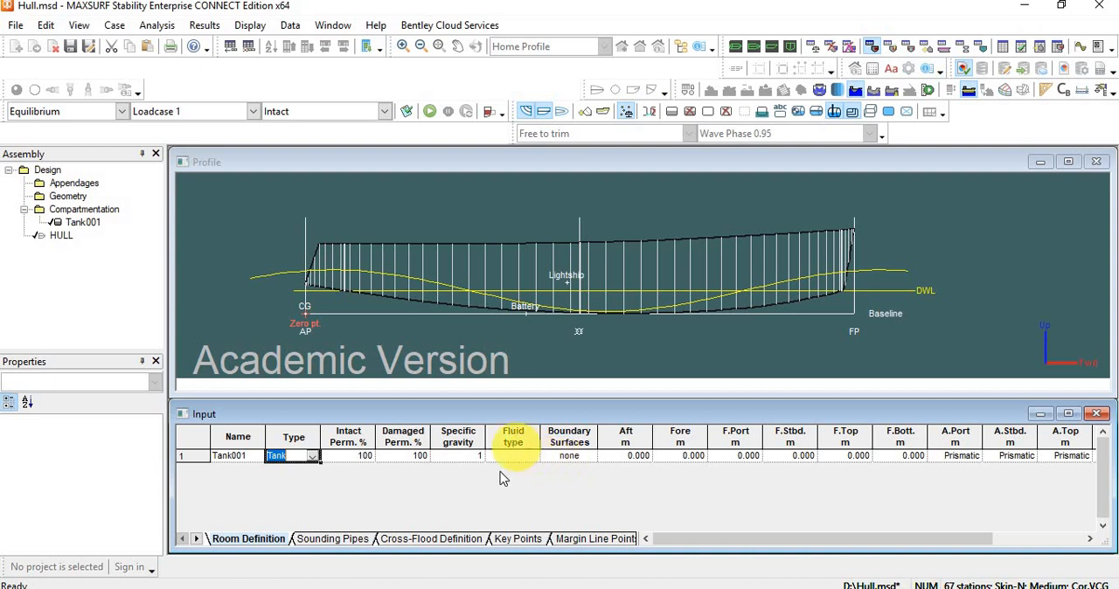
Set the new tank's fluid type to Water Ballast and check its specific gravity.
click(628, 463)
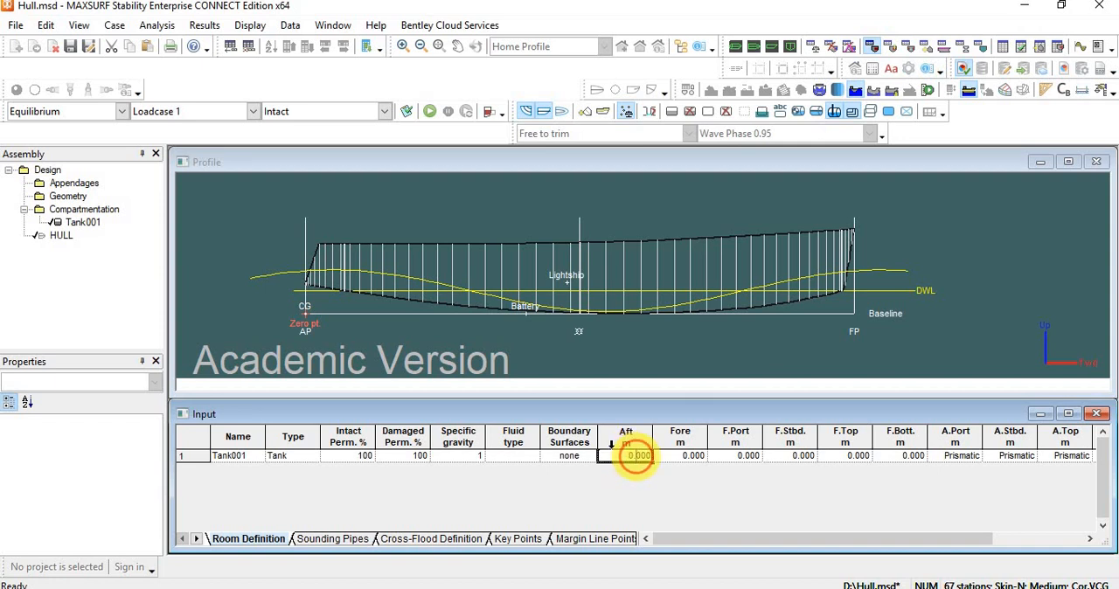
click(521, 457)
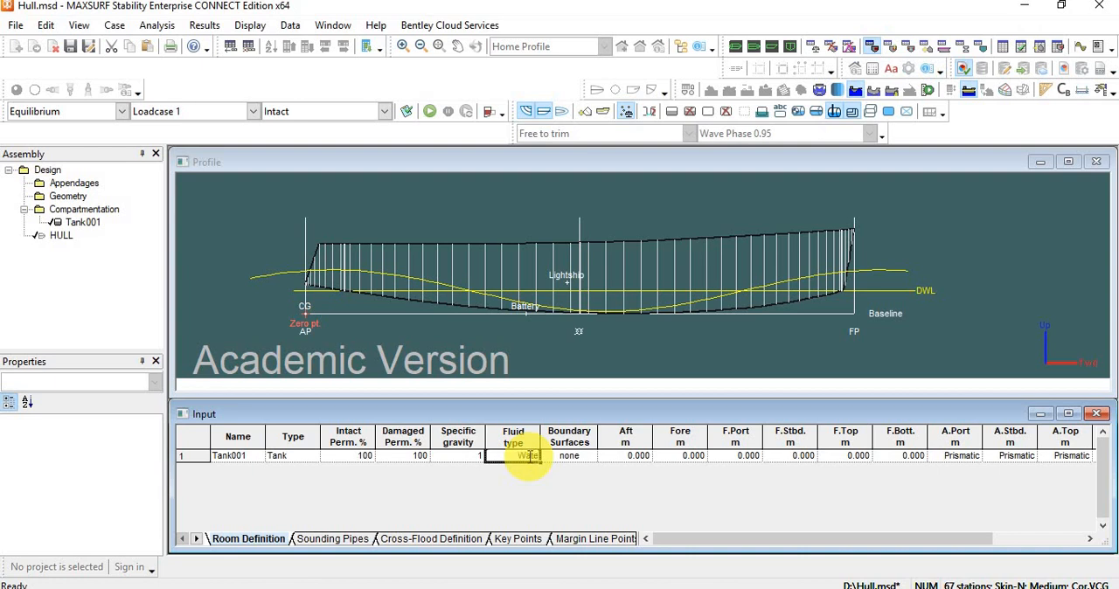
key(Return)
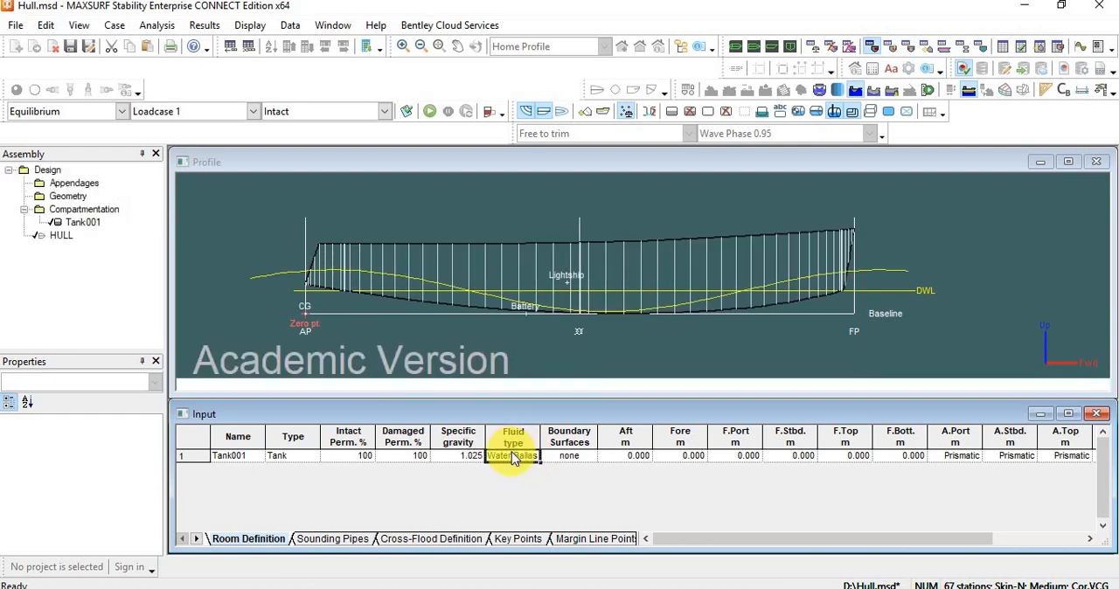
click(466, 461)
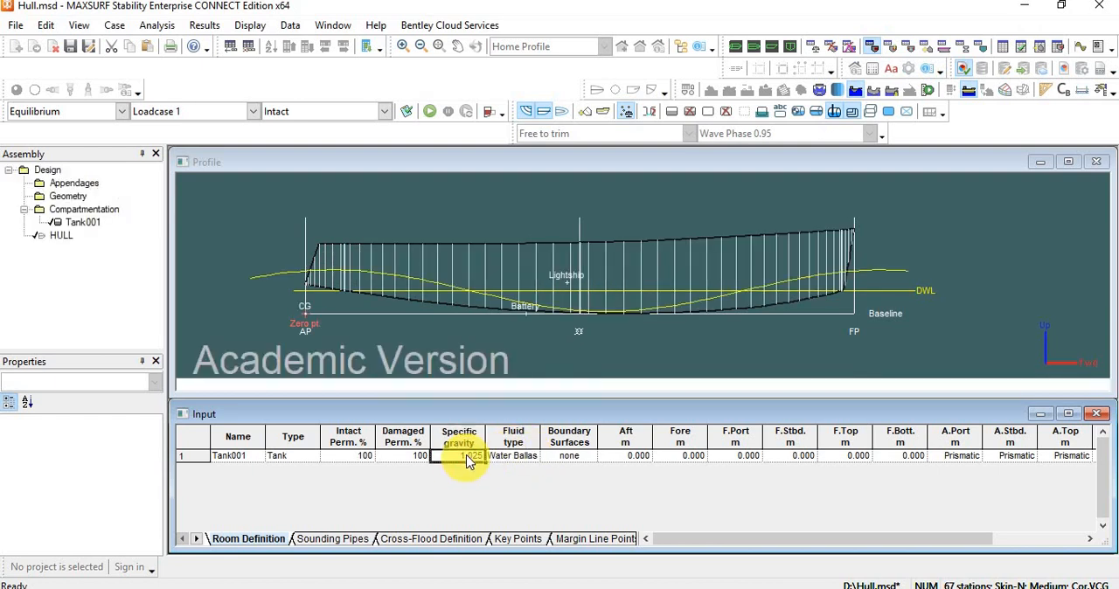
click(468, 462)
Open the fluid density table and look through its predefined and custom fluids.
click(154, 25)
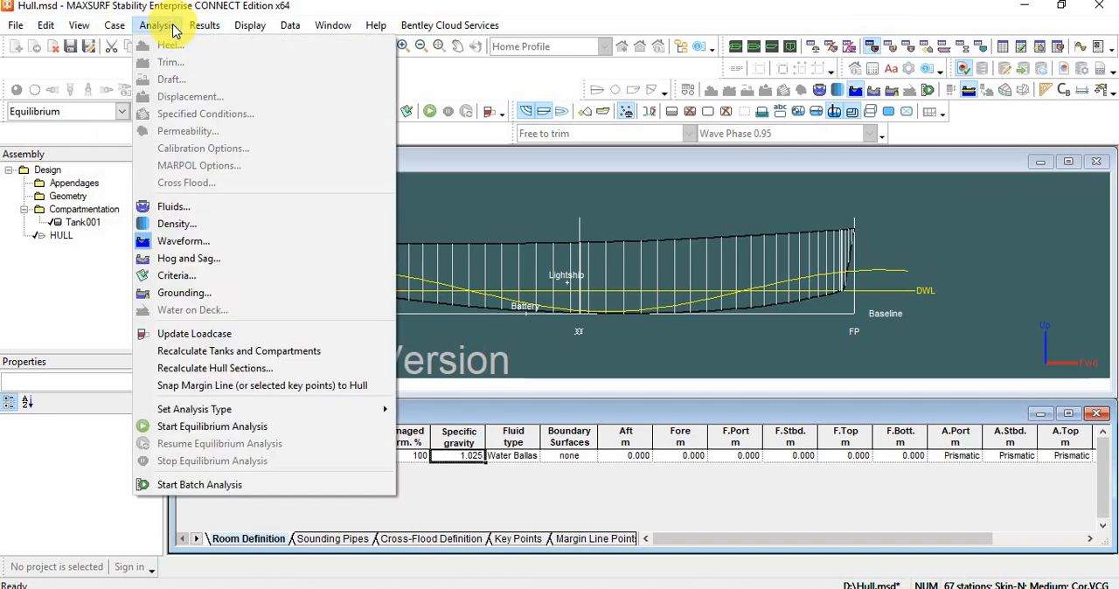
click(194, 224)
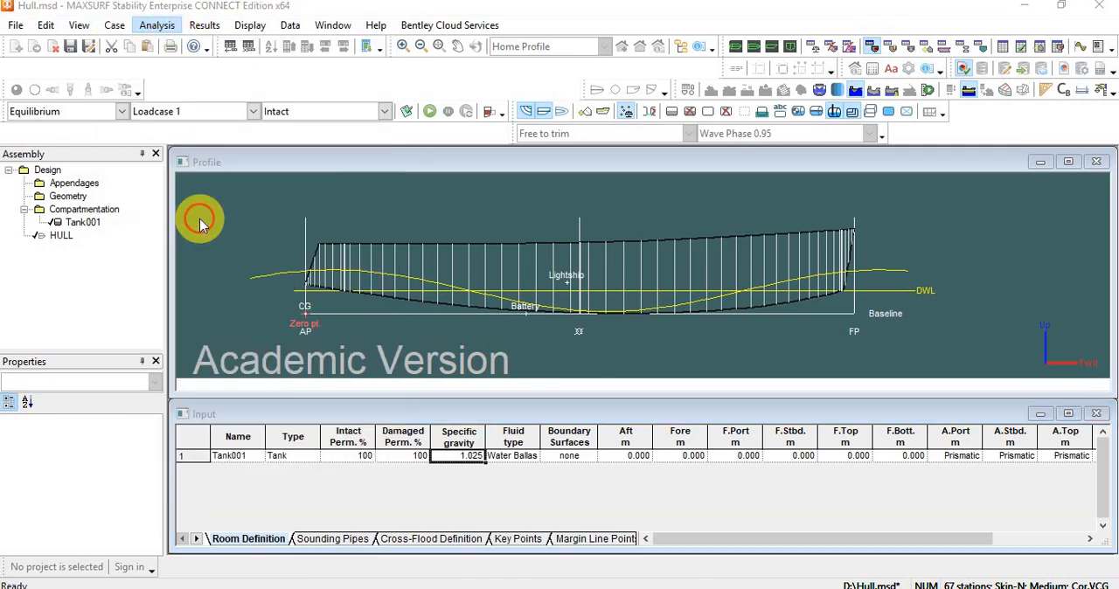
scroll(498, 214, down, 5)
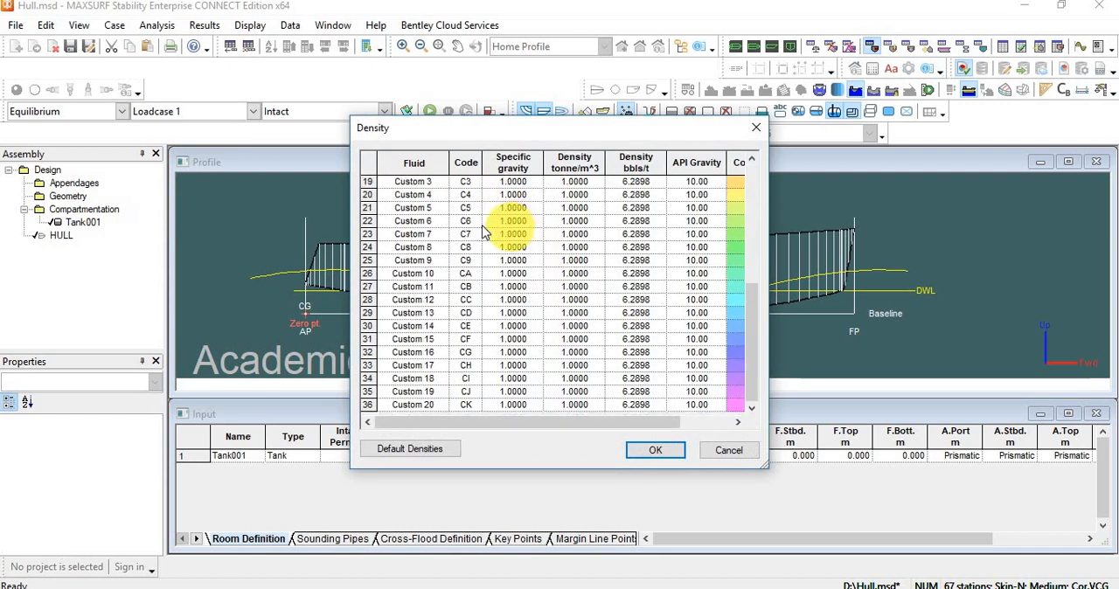
scroll(443, 254, up, 3)
scroll(443, 254, up, 3)
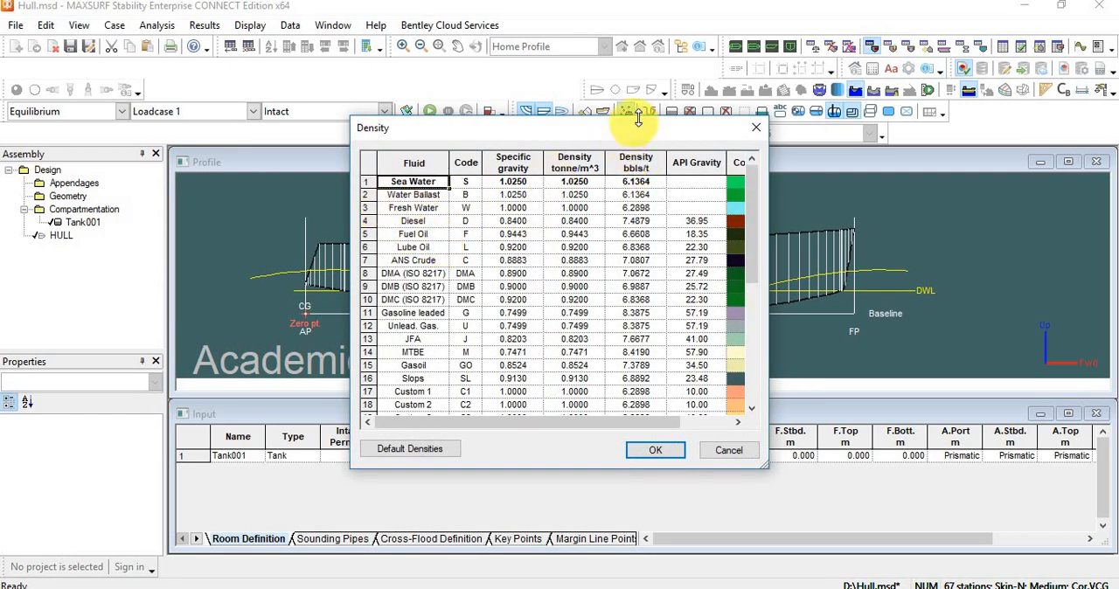
drag(636, 121, 644, 44)
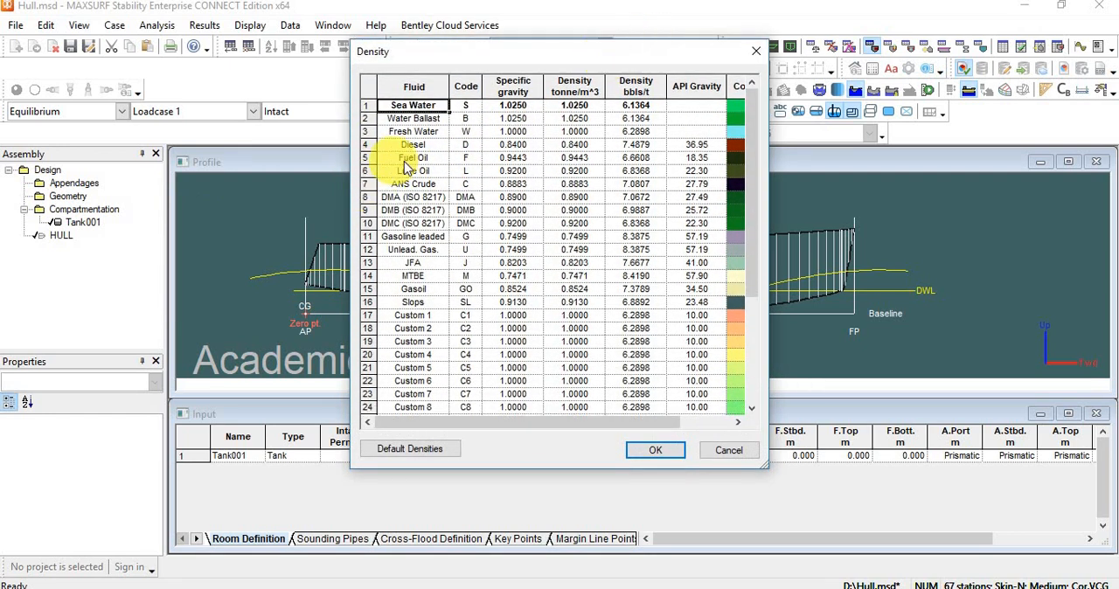
scroll(403, 187, down, 1)
scroll(403, 192, up, 4)
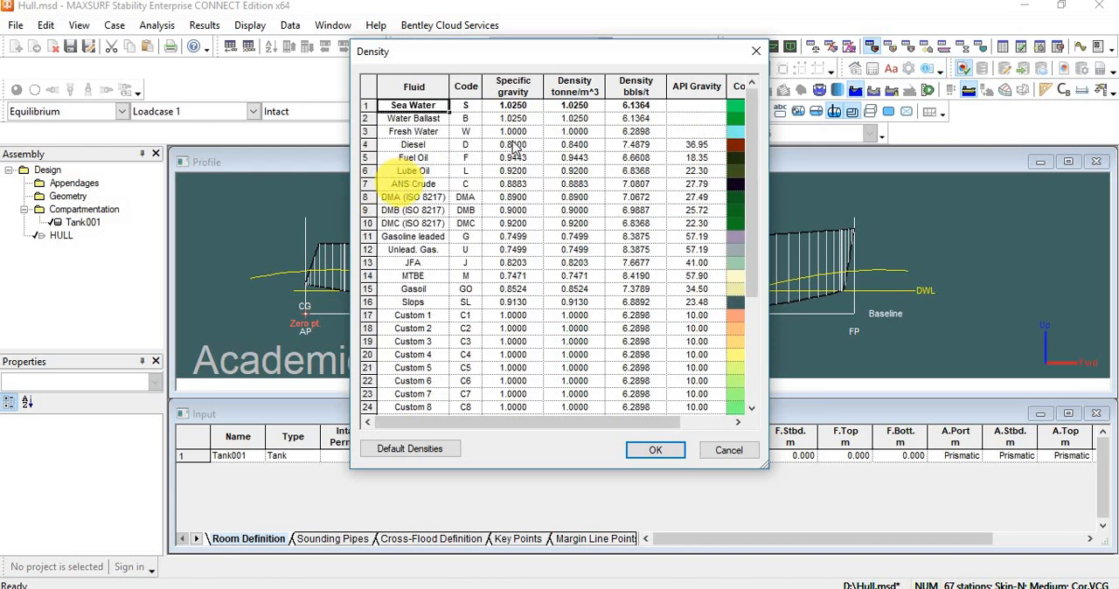
Compare the densities of Water Ballast, Fresh Water, Diesel and Fuel Oil, and close the table.
click(425, 120)
click(418, 145)
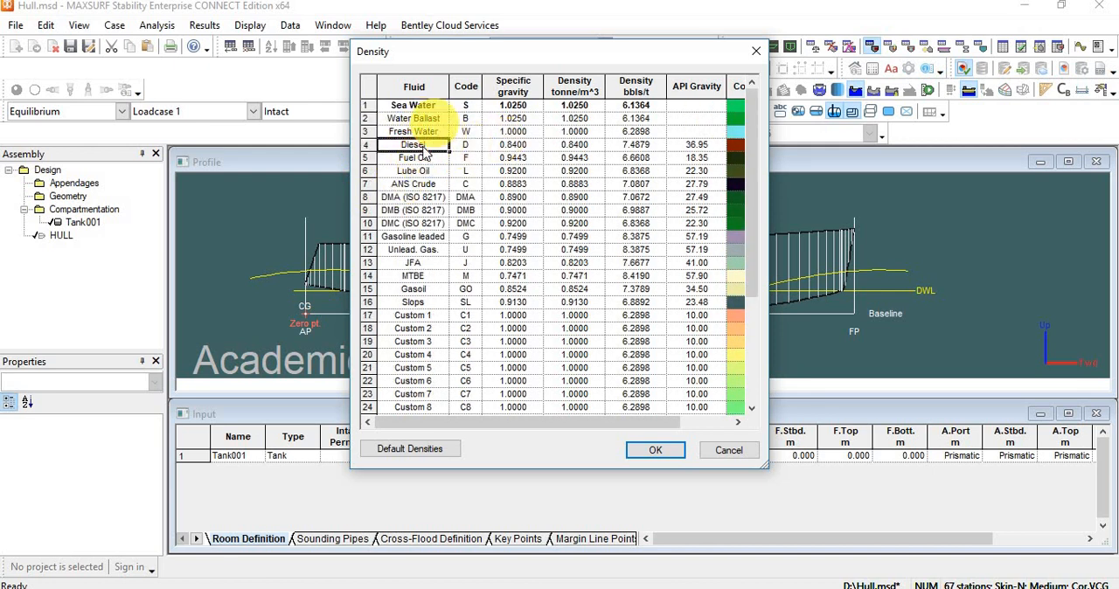
click(416, 133)
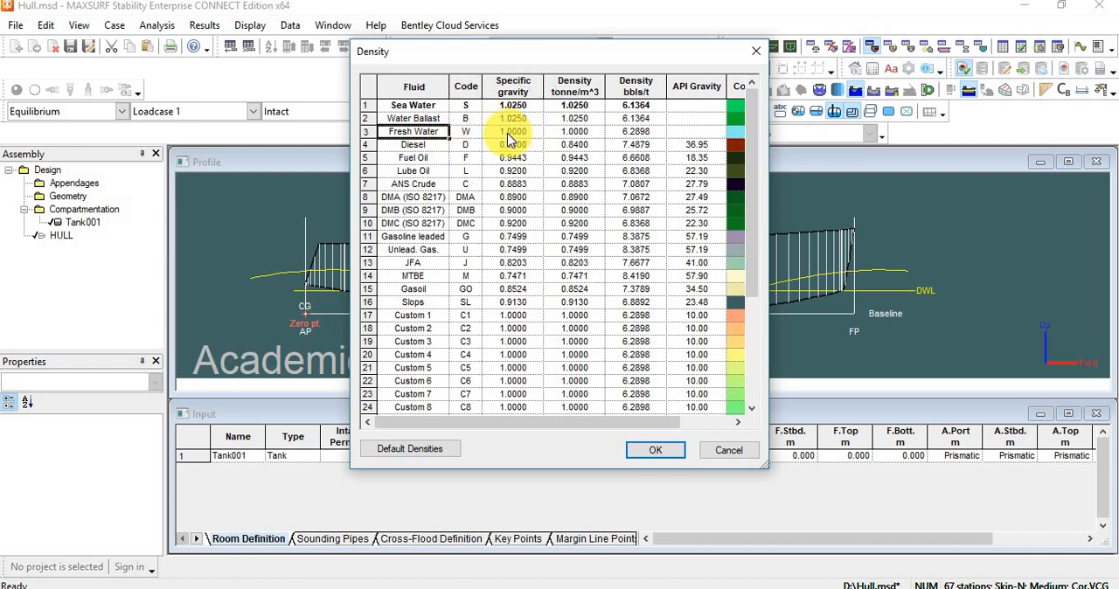
click(423, 145)
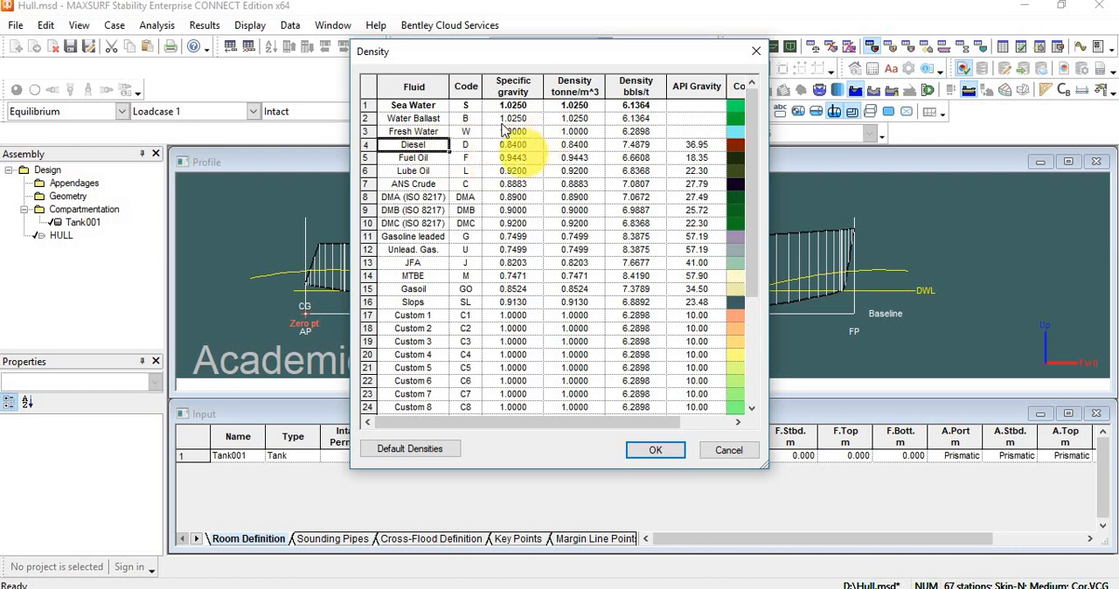
click(418, 160)
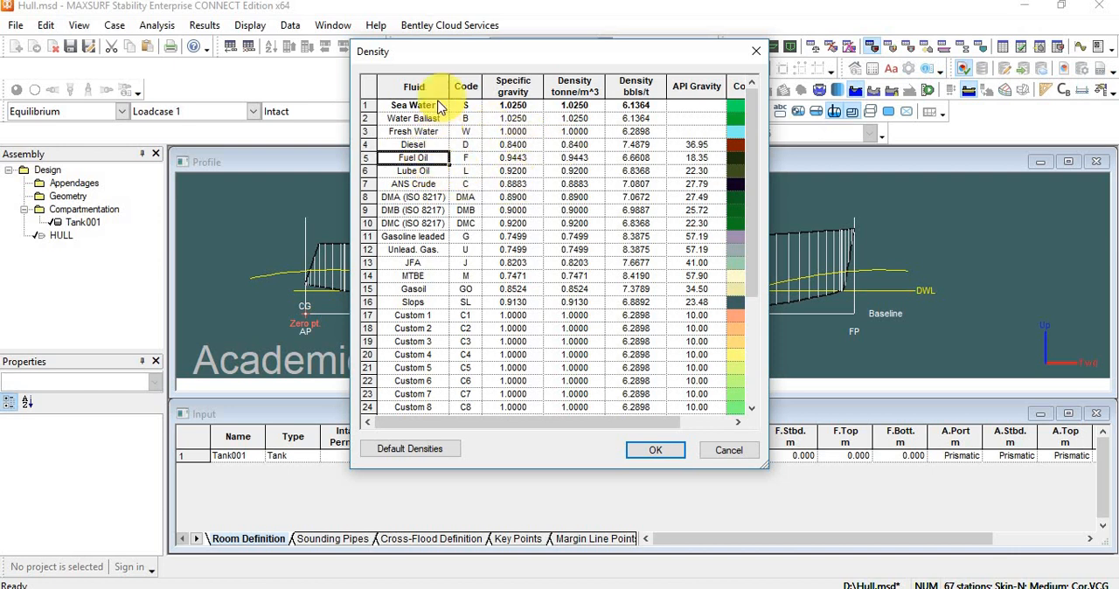
click(432, 118)
click(655, 450)
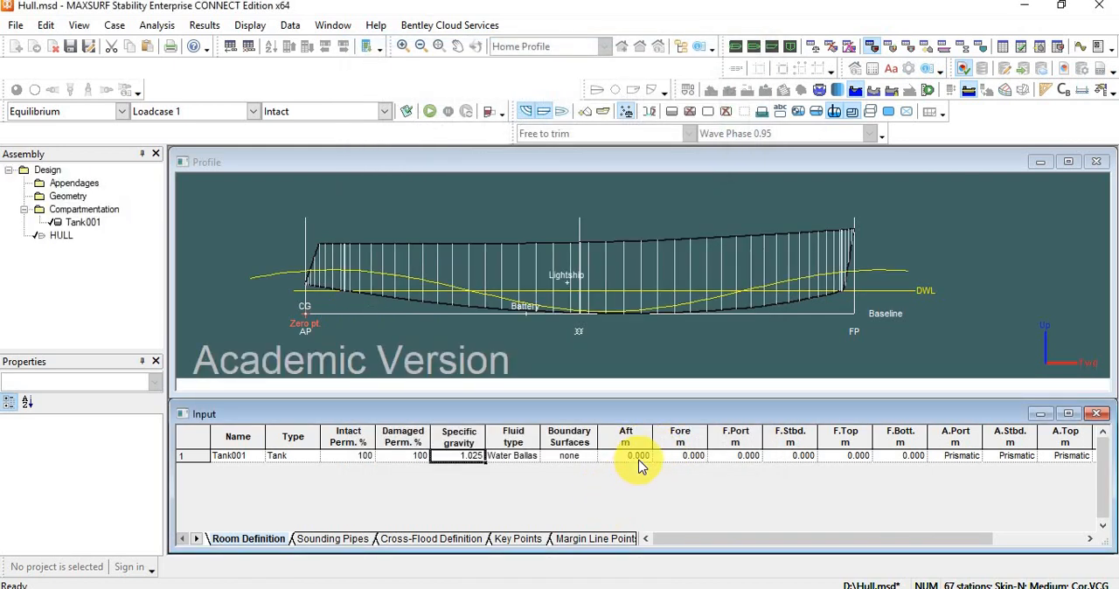
Set the ballast tank's aft boundary to 2 m and its fore boundary to 3 m.
click(637, 459)
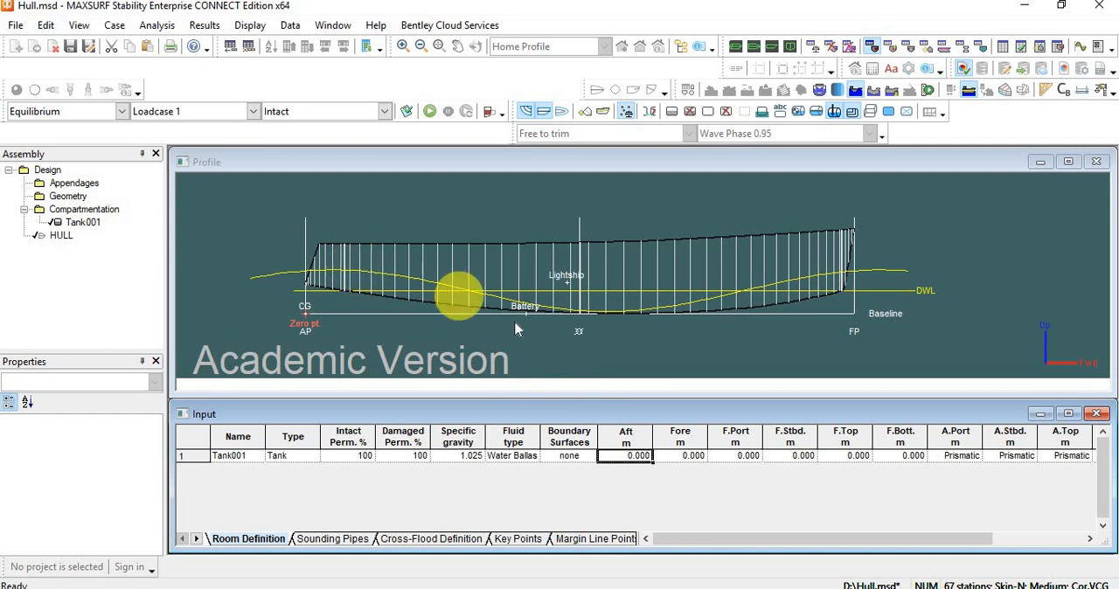
click(690, 358)
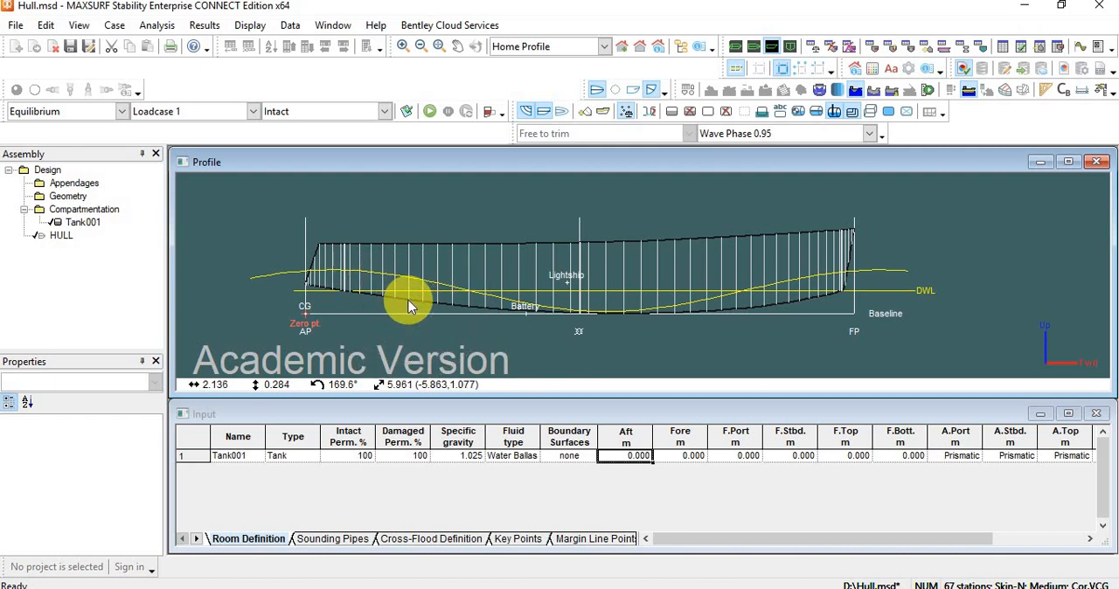
click(628, 455)
double_click(629, 456)
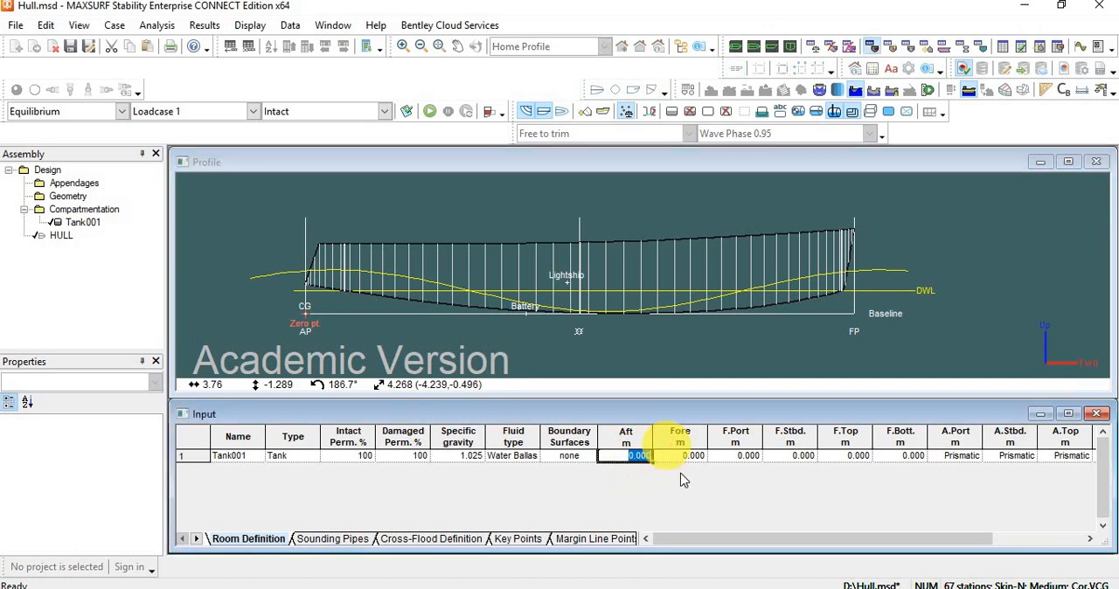
text(2)
click(675, 456)
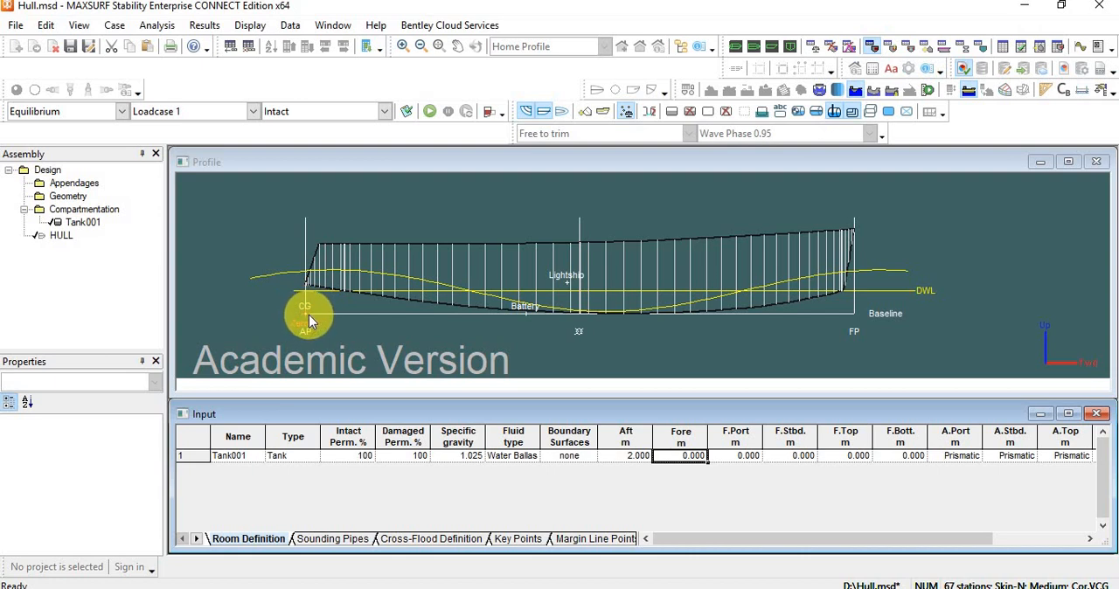
click(681, 455)
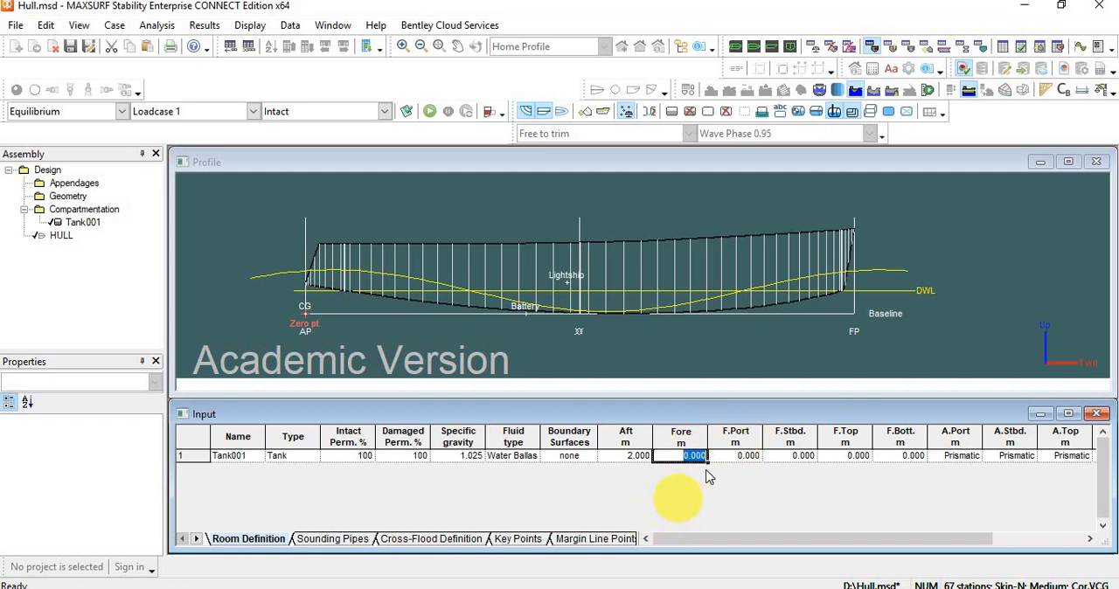
text(3)
Switch to the Plan view and set the tank's forward port limit to -2 m and forward starboard limit to 2 m.
click(735, 459)
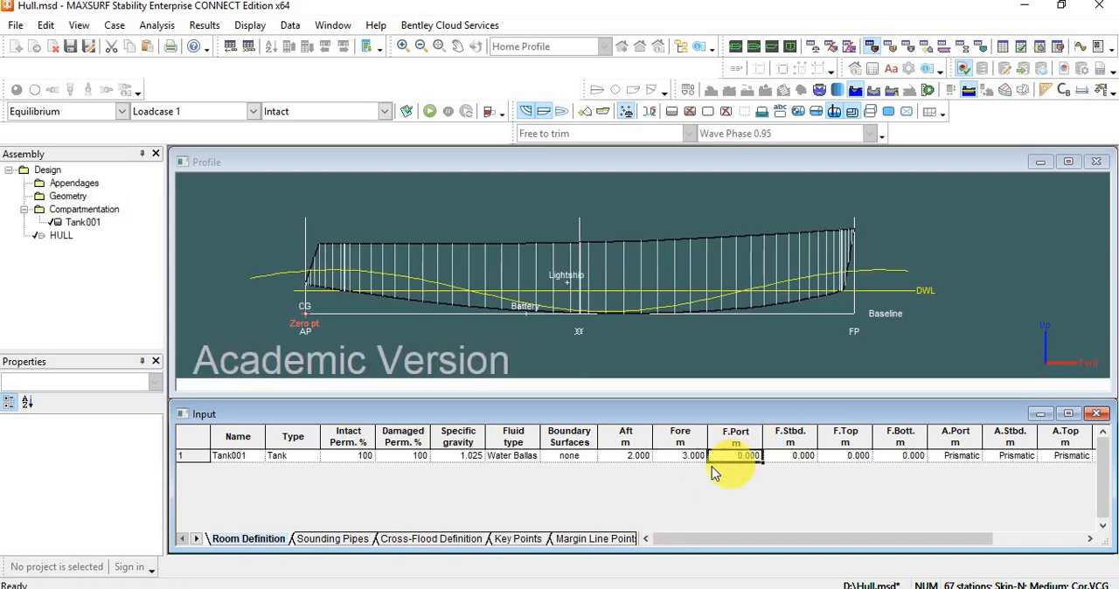
click(755, 48)
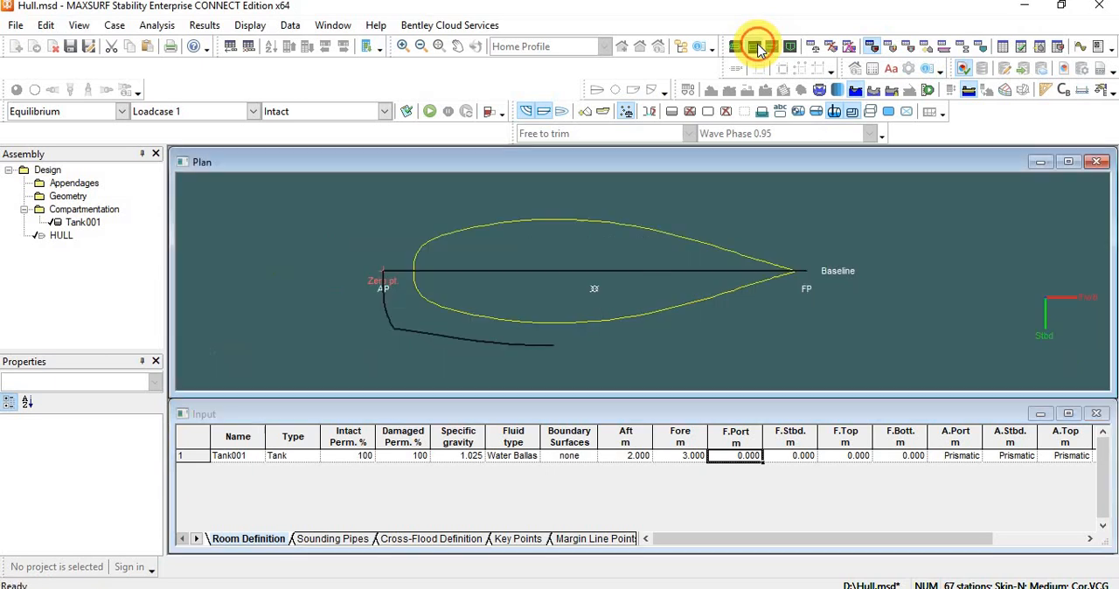
click(739, 463)
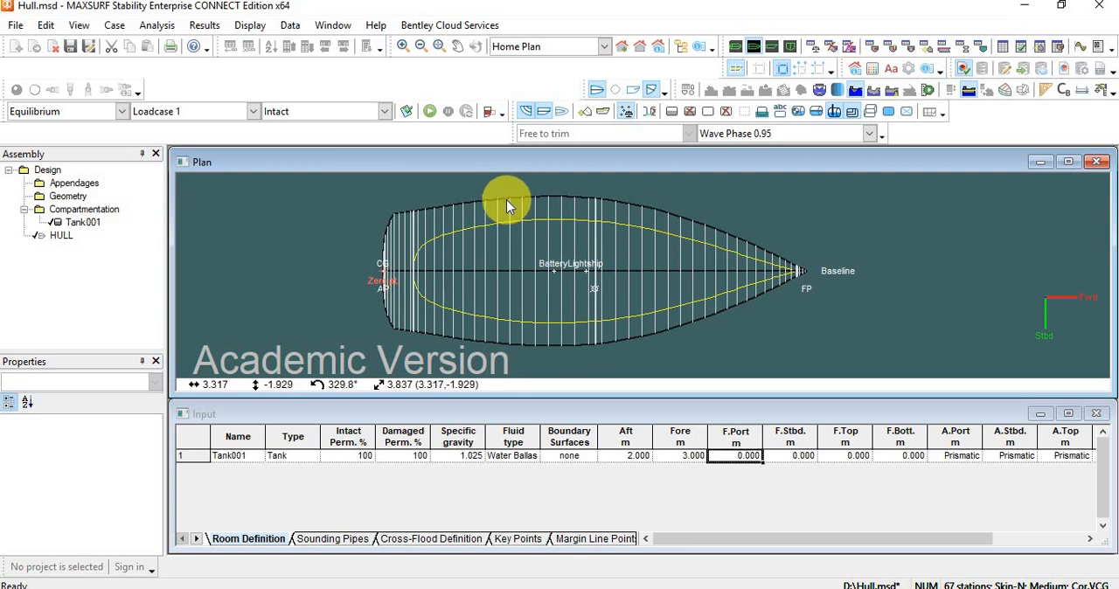
click(739, 455)
click(739, 456)
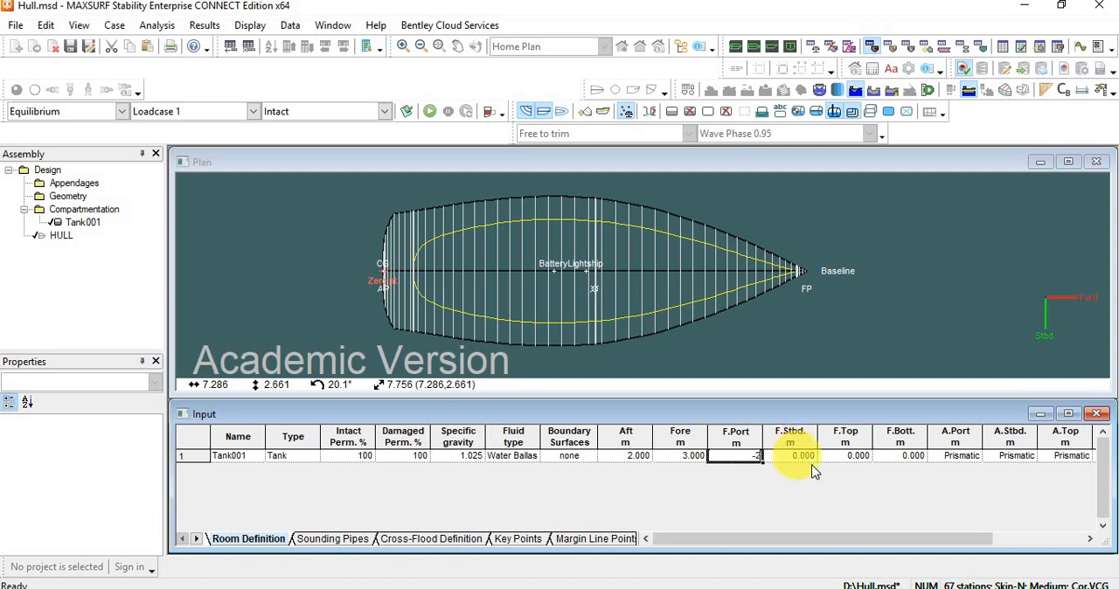
click(790, 457)
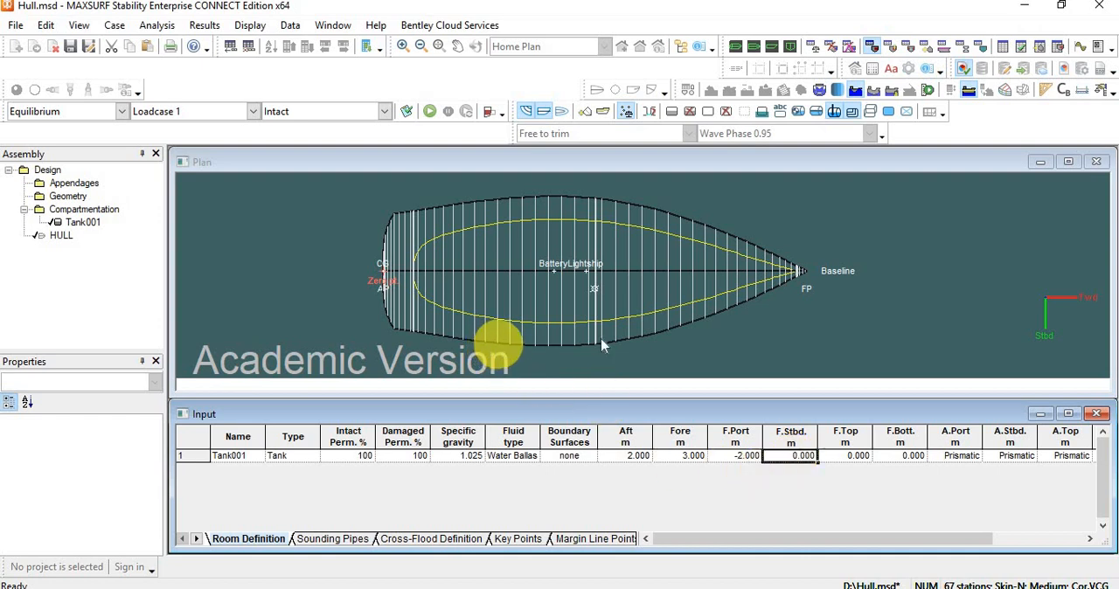
drag(792, 454, 821, 455)
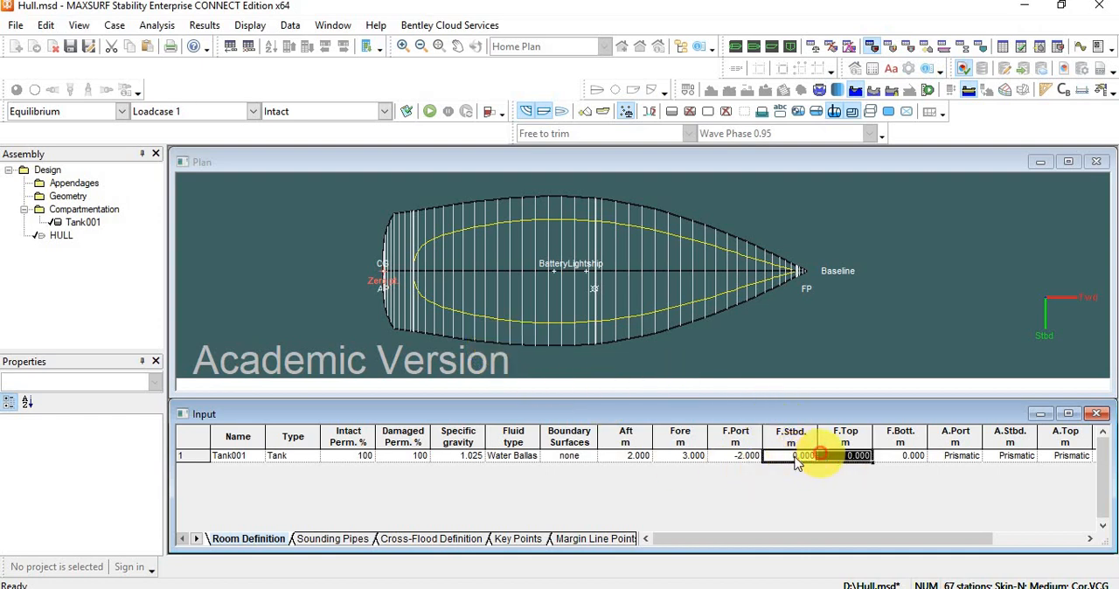
click(792, 456)
text(2)
Set the tank's forward top to 0.5 m, keeping the forward bottom at 0 m and the aft port limit Prismatic.
click(839, 458)
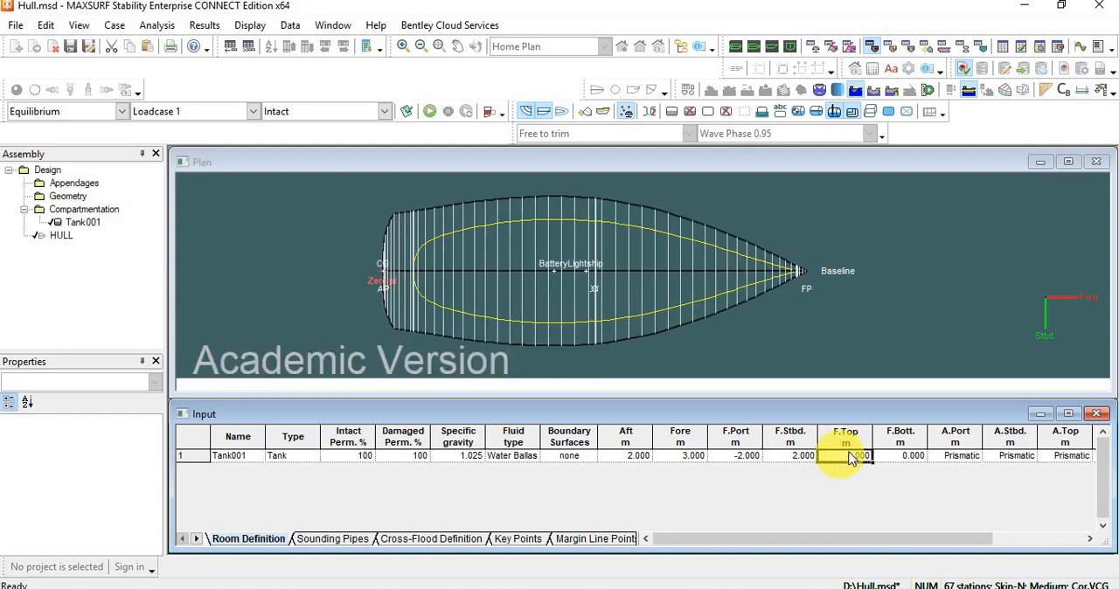
click(848, 459)
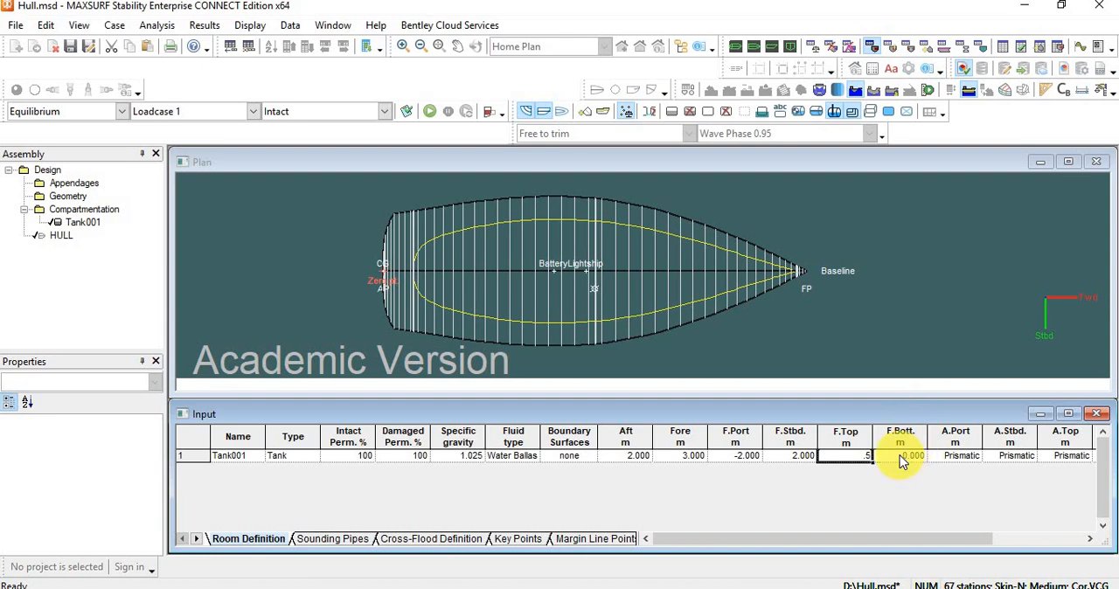
click(903, 456)
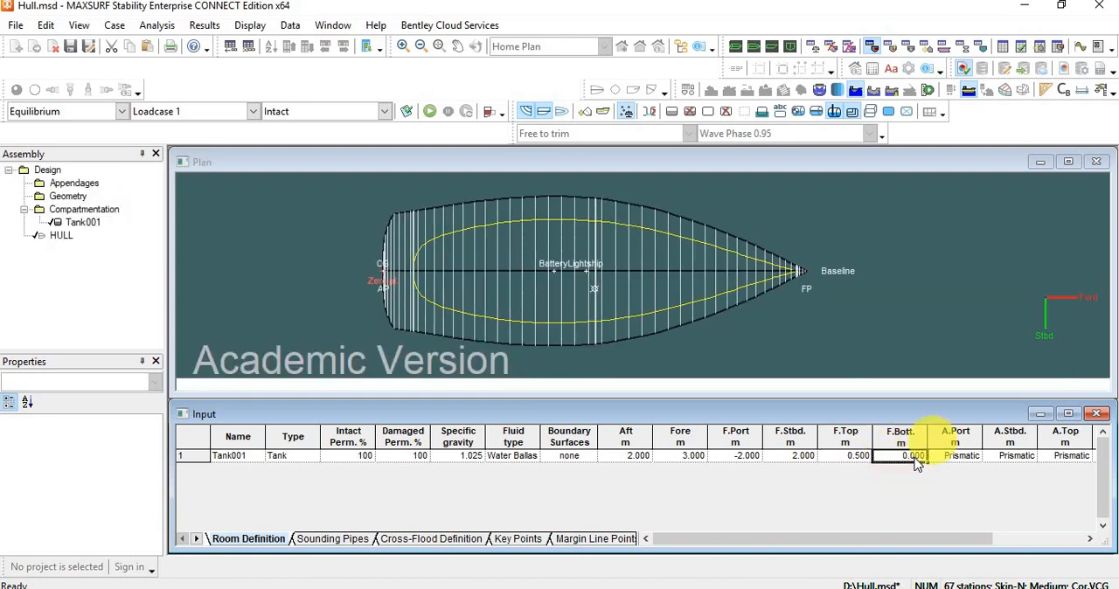
click(953, 456)
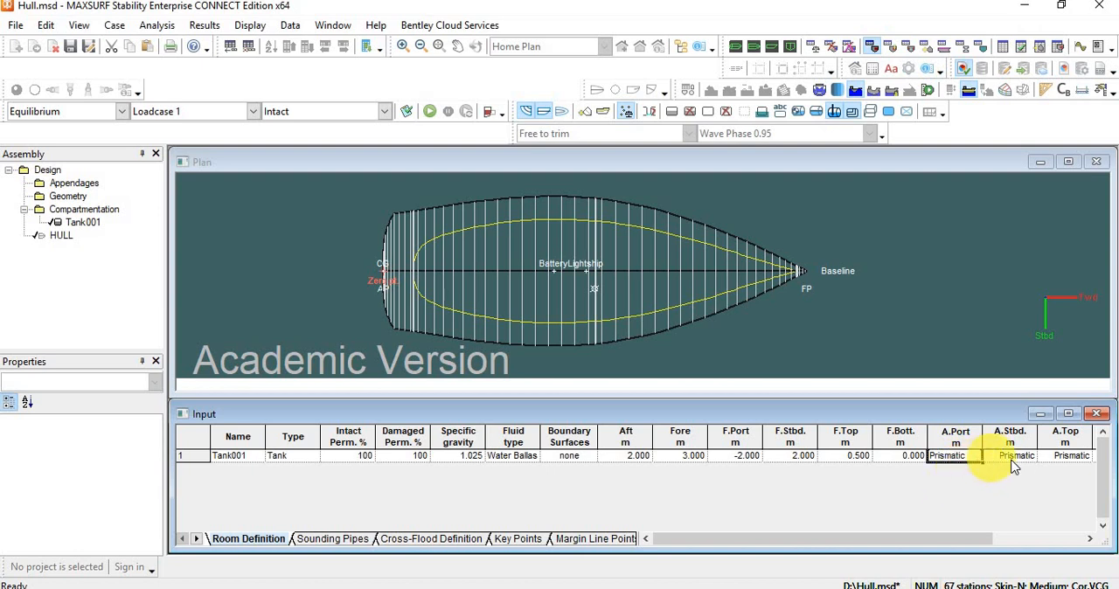
drag(969, 537, 999, 525)
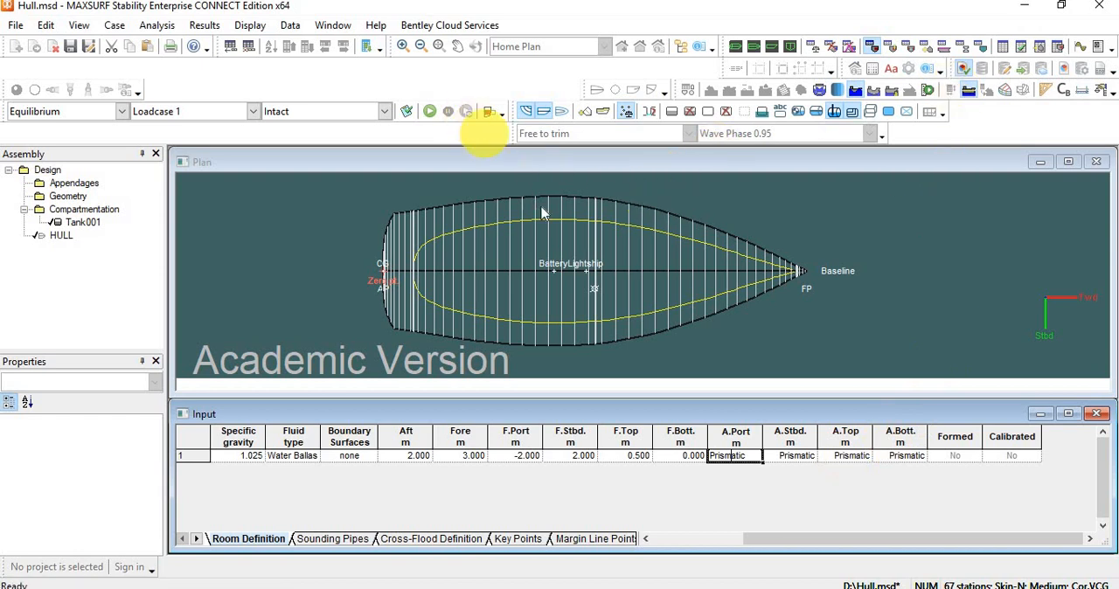
Update the tank loads in the loadcase and turn on the display of intact tanks in the Plan view.
click(490, 114)
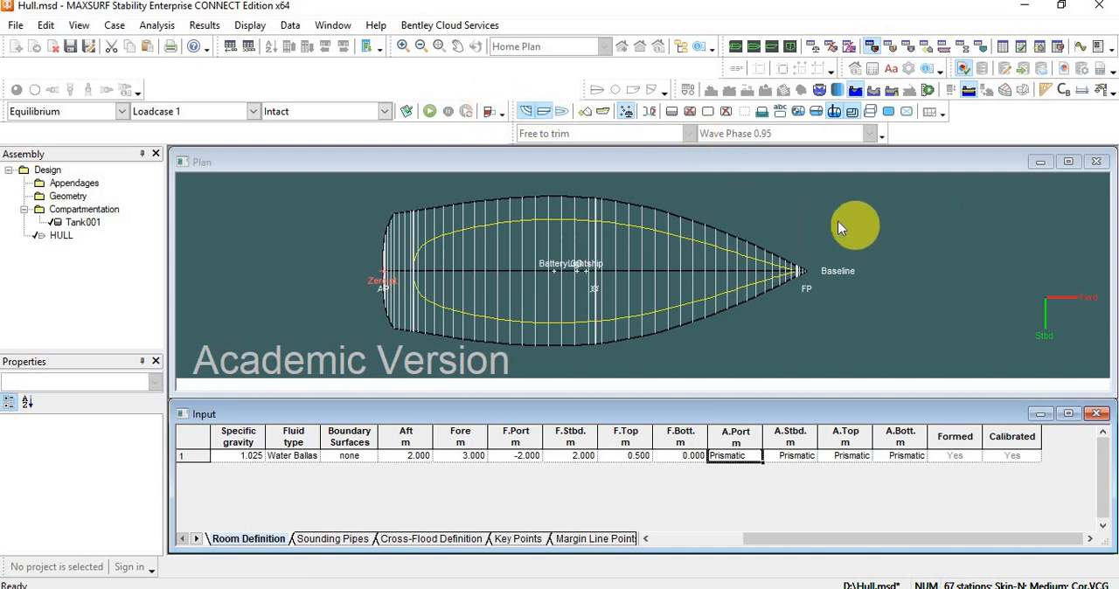
click(671, 112)
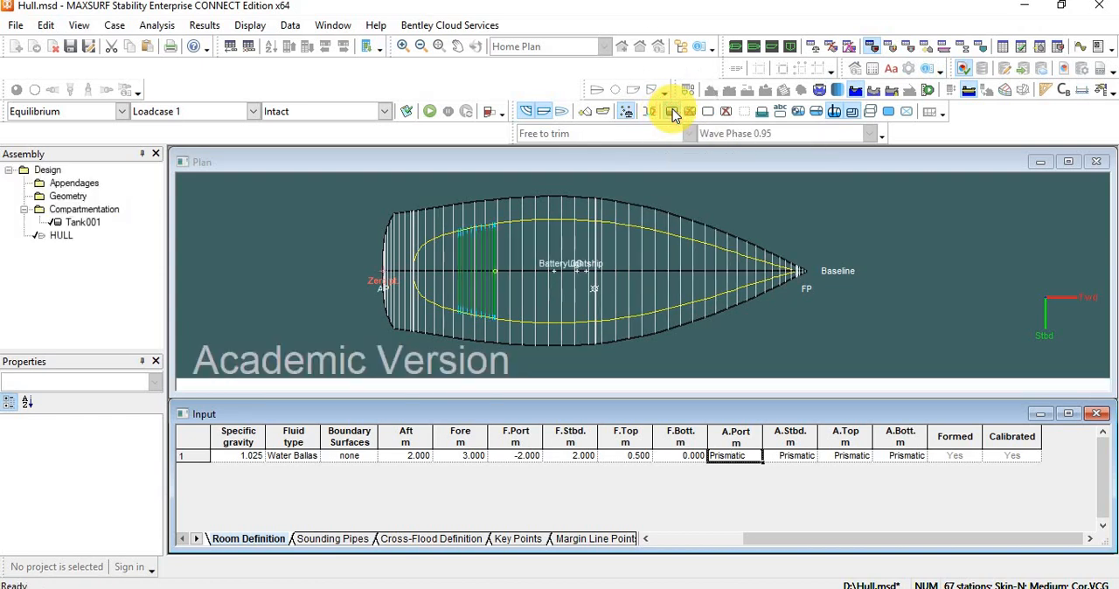
scroll(468, 290, up, 2)
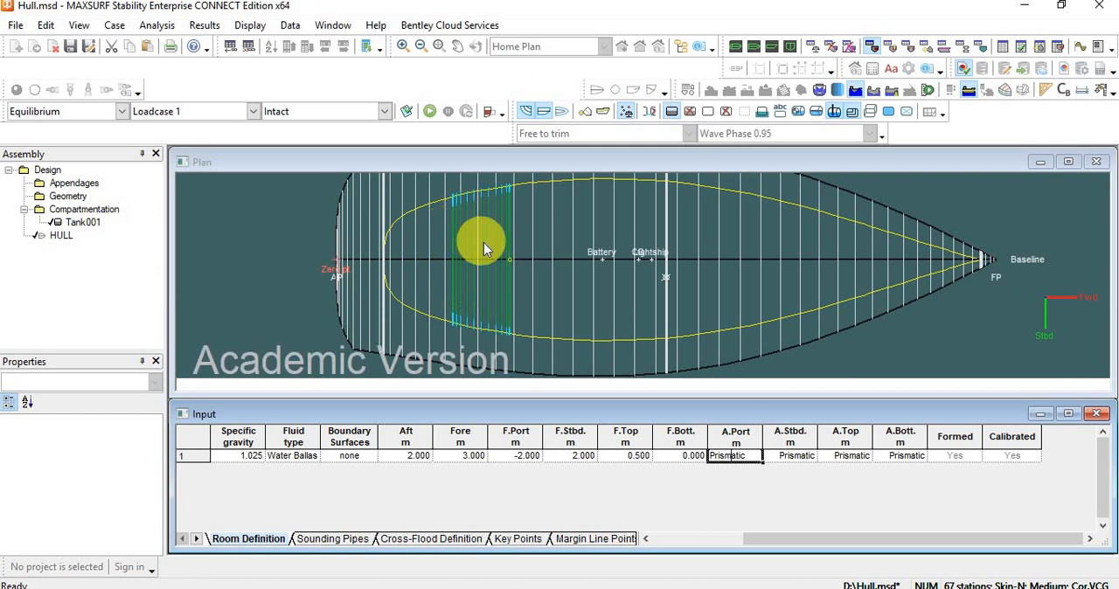
scroll(483, 242, down, 1)
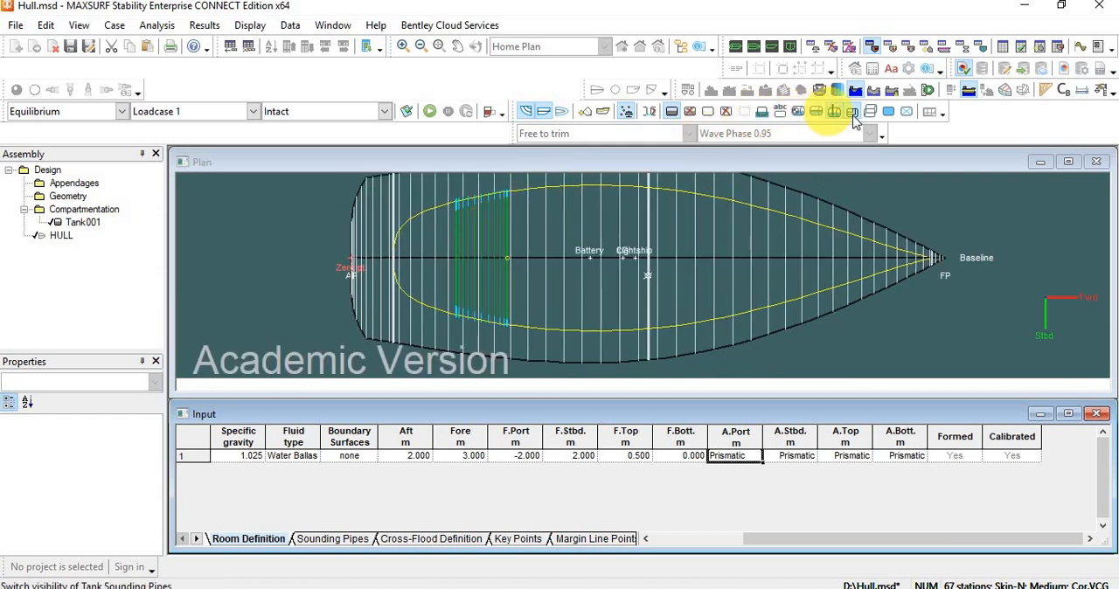
Turn on the tank outline and two more tank display options in the Plan view.
click(870, 111)
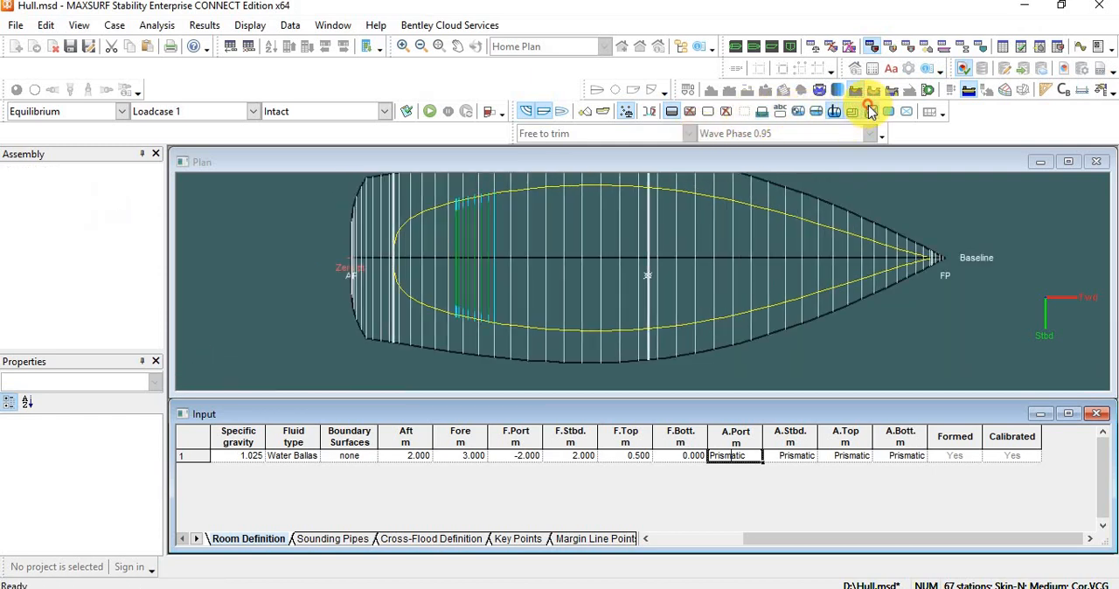
click(814, 113)
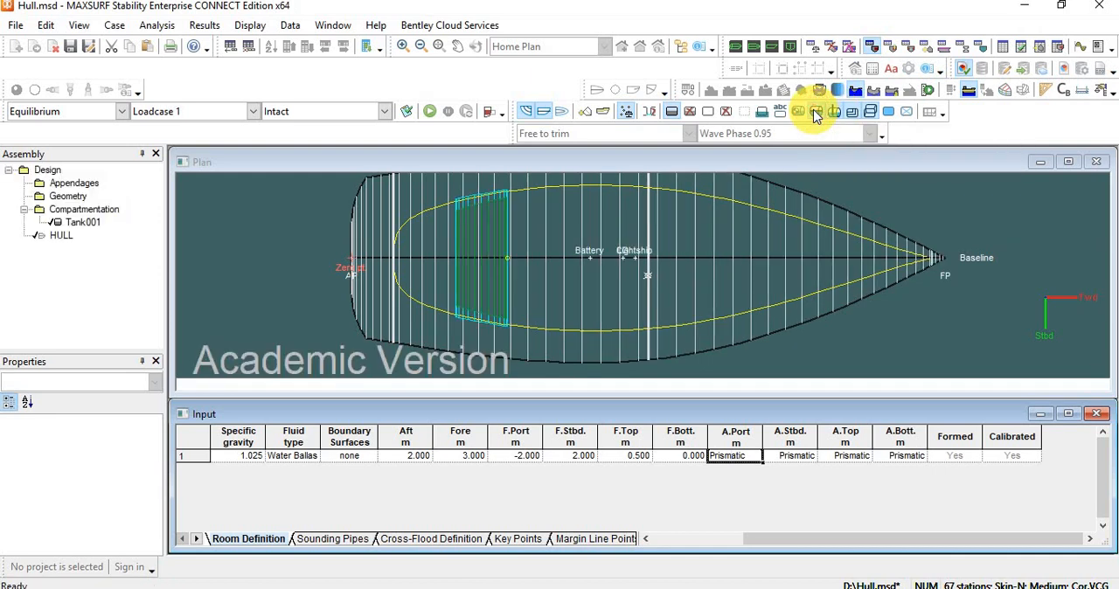
click(798, 114)
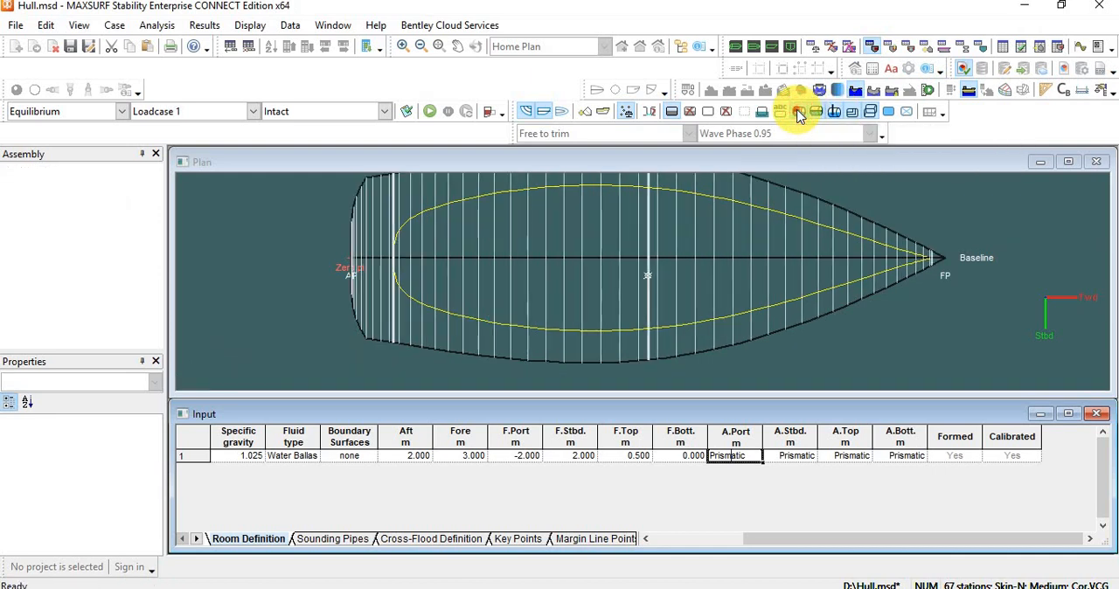
scroll(451, 260, up, 3)
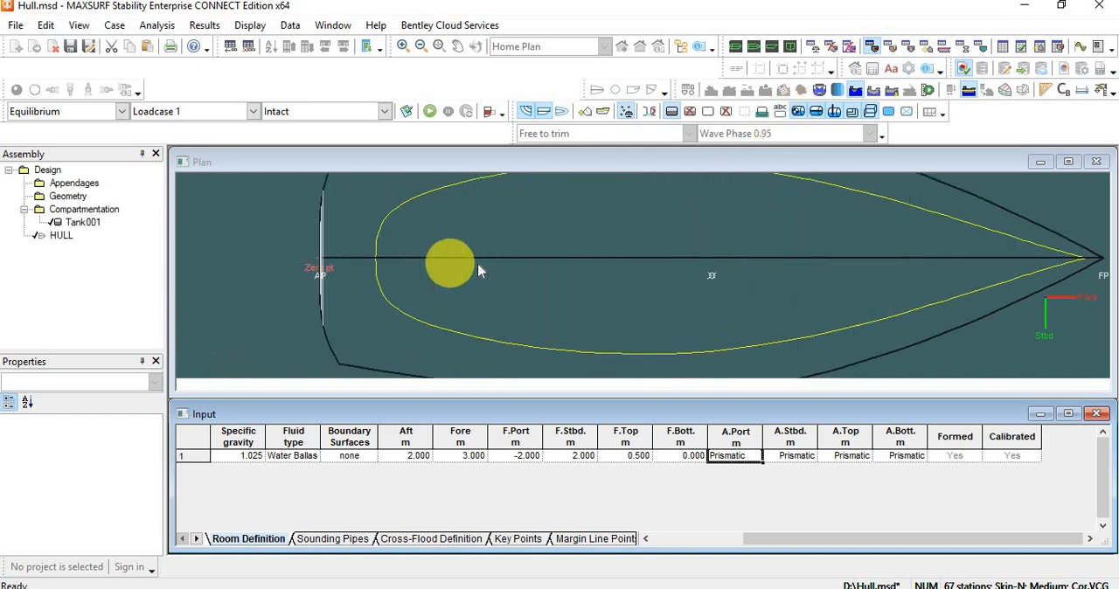
Hide the hull section lines in the Plan view and switch to the Profile view around the tank.
scroll(490, 264, down, 1)
scroll(489, 262, down, 2)
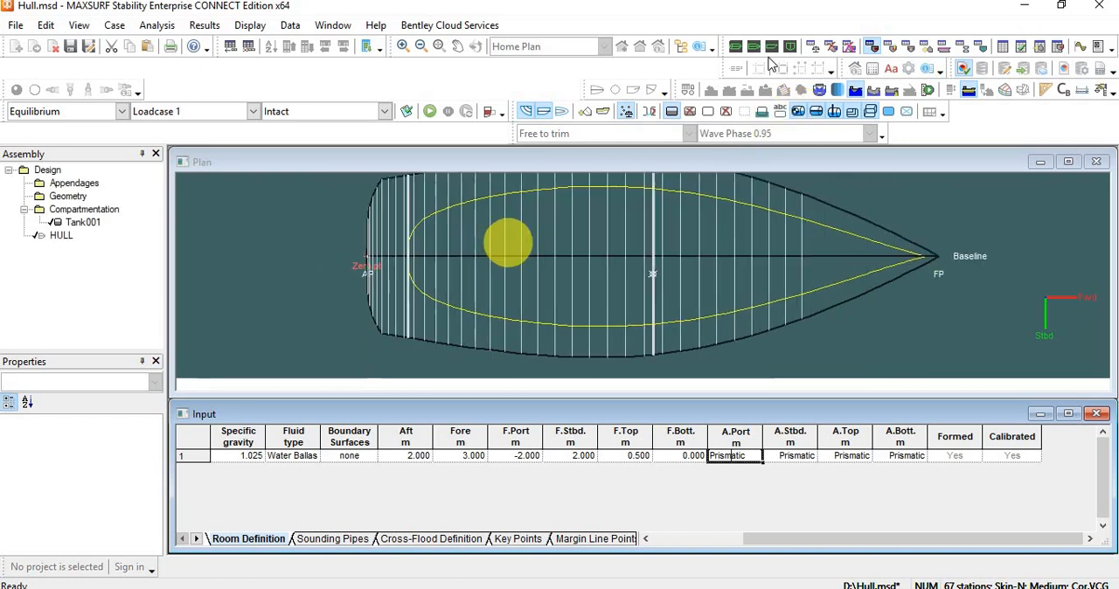
click(526, 113)
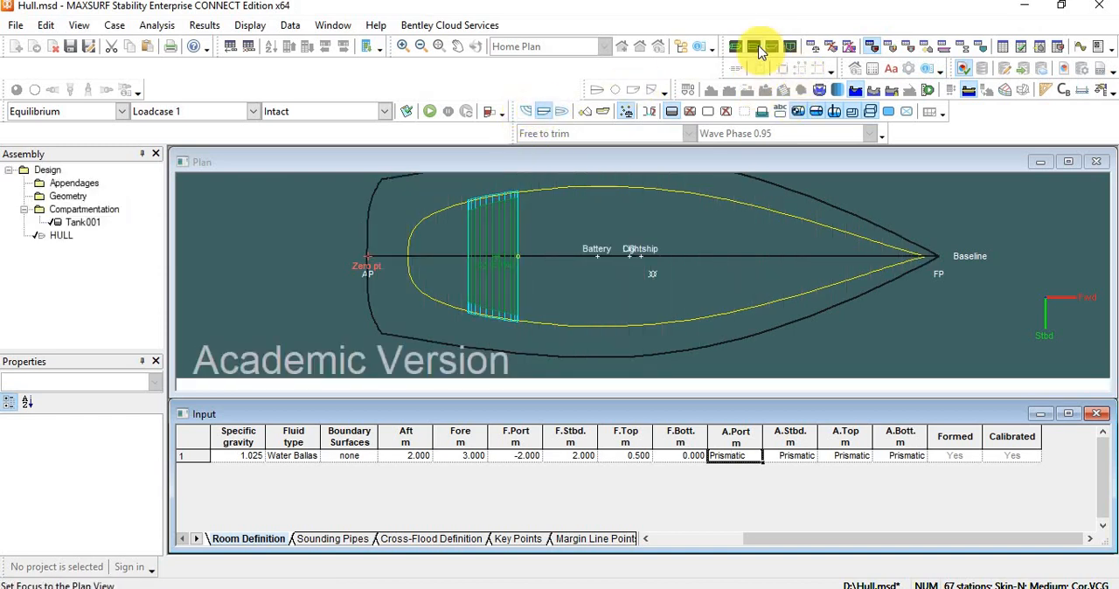
click(771, 47)
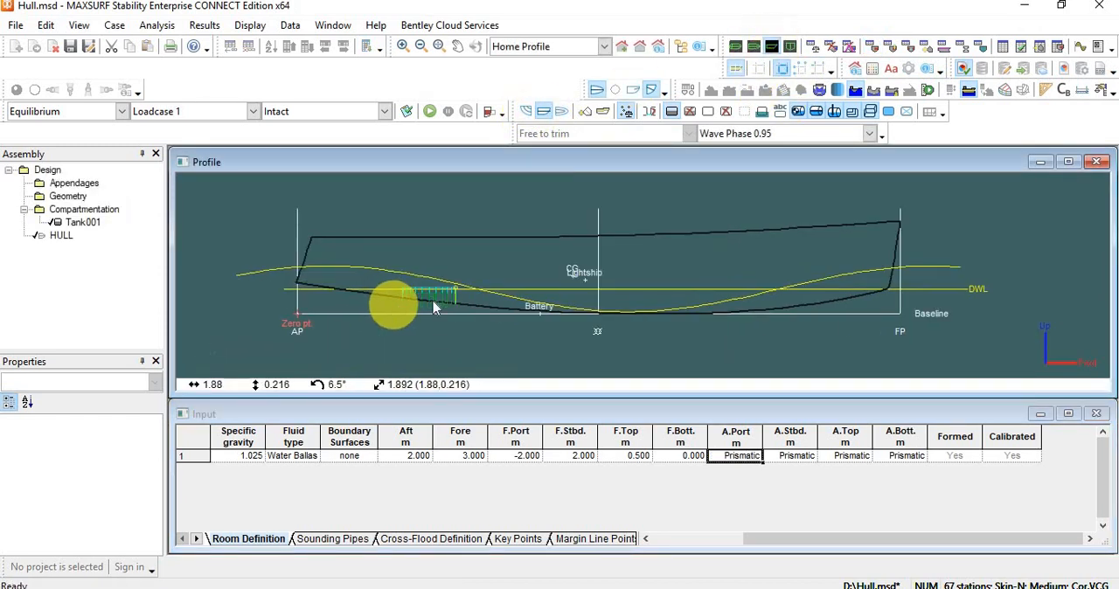
scroll(434, 306, up, 5)
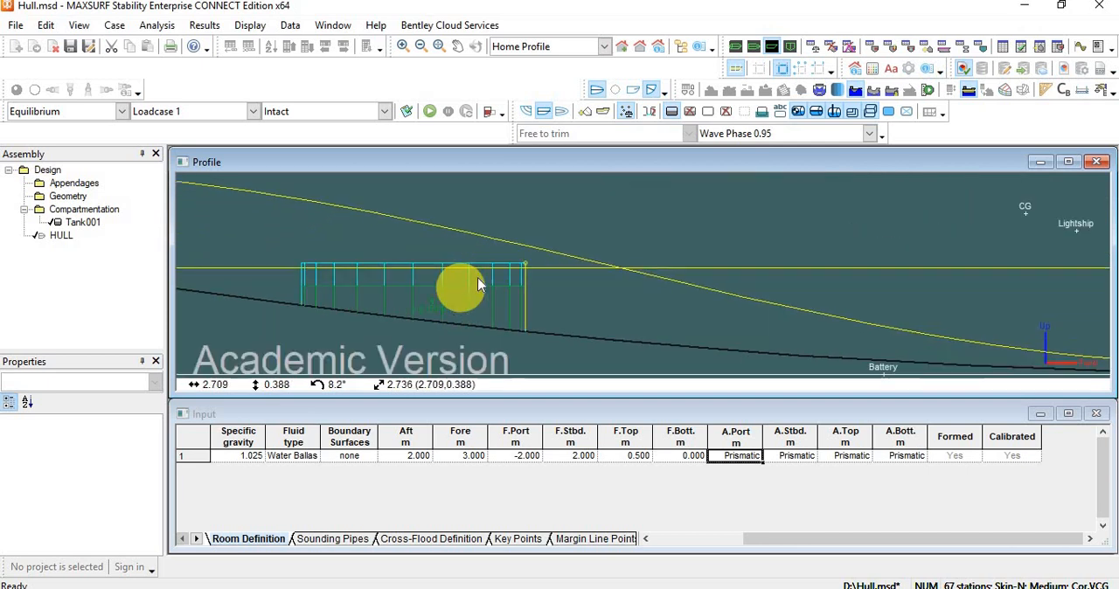
Toggle the tank fluid levels and the tank CG off and back on in the Profile view.
click(814, 114)
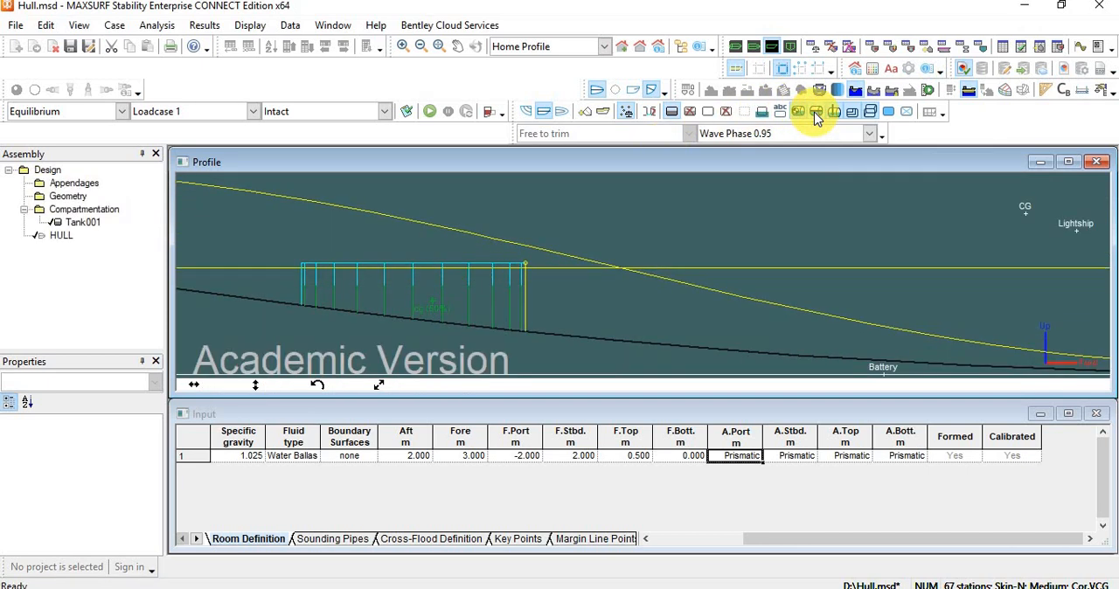
click(816, 118)
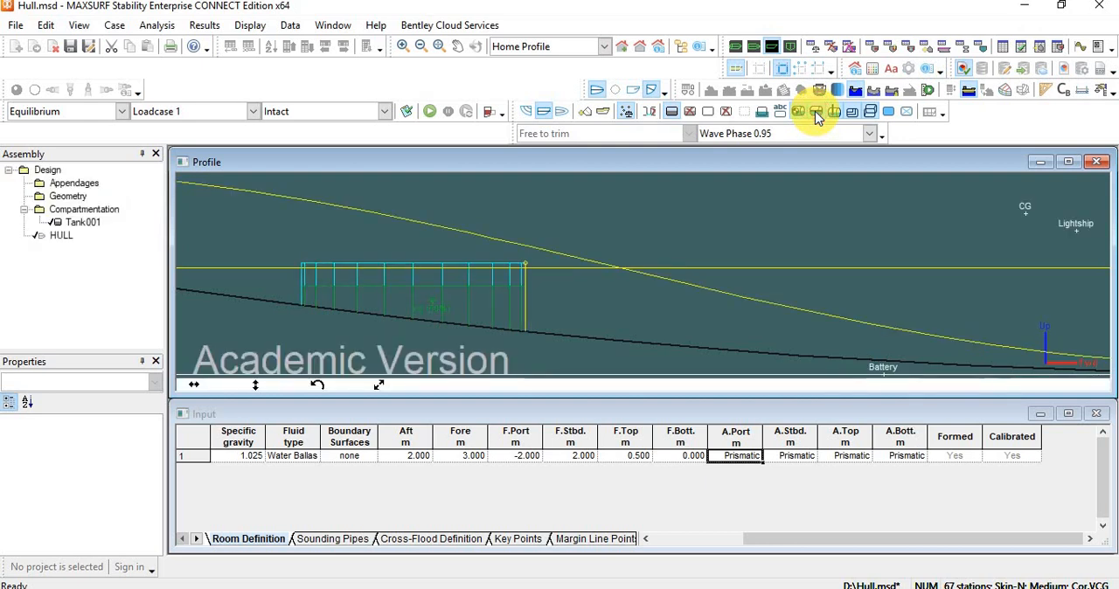
click(815, 114)
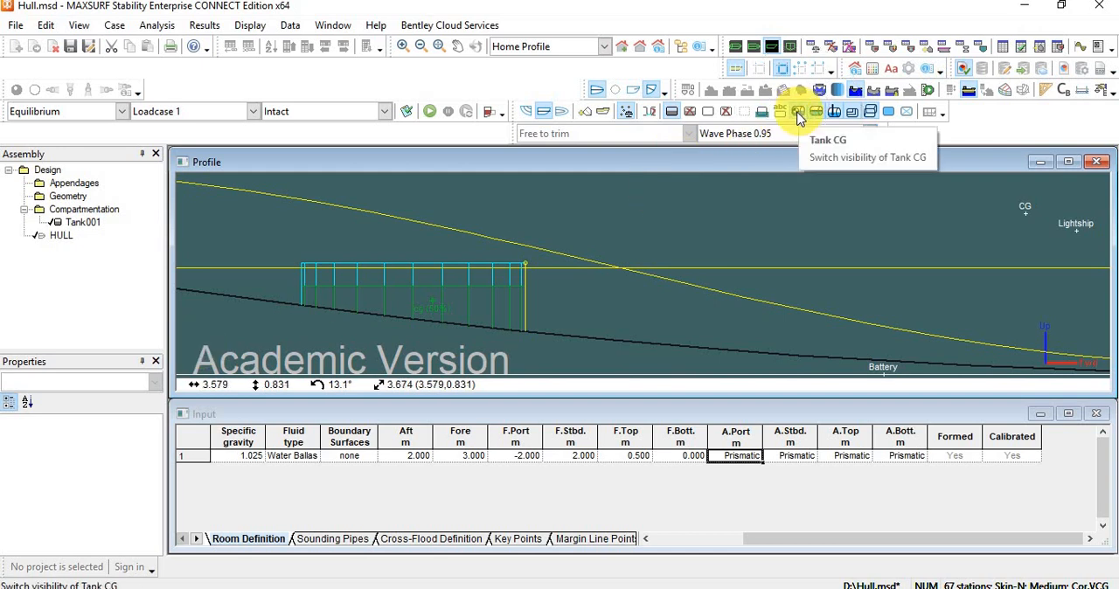
click(798, 114)
click(797, 114)
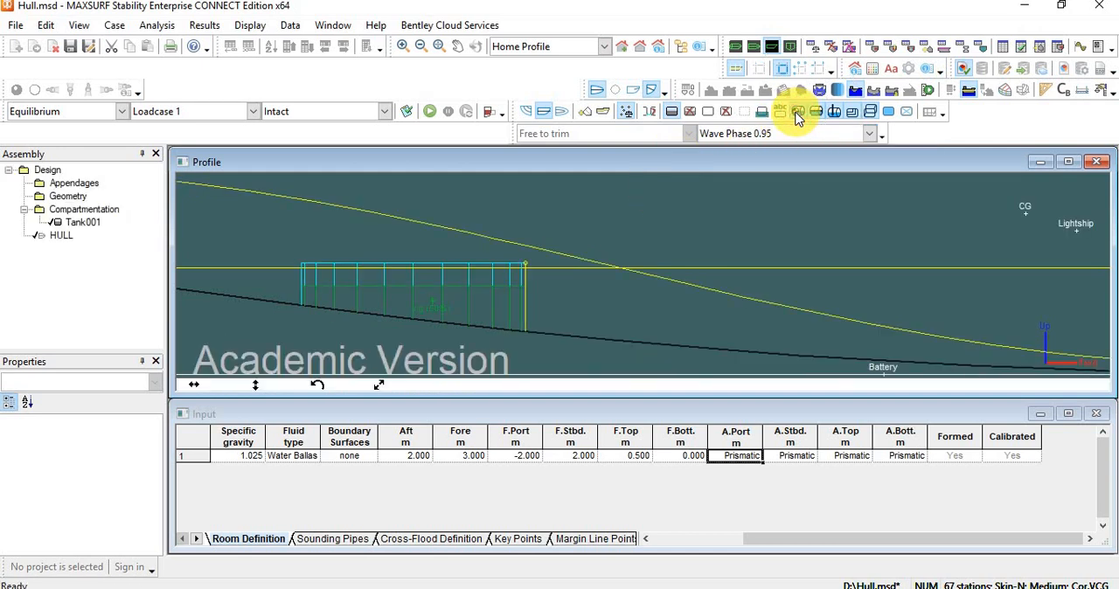
click(797, 114)
click(796, 115)
Hide the sounding pipe line at the tank's forward end in the Profile view.
scroll(456, 300, down, 1)
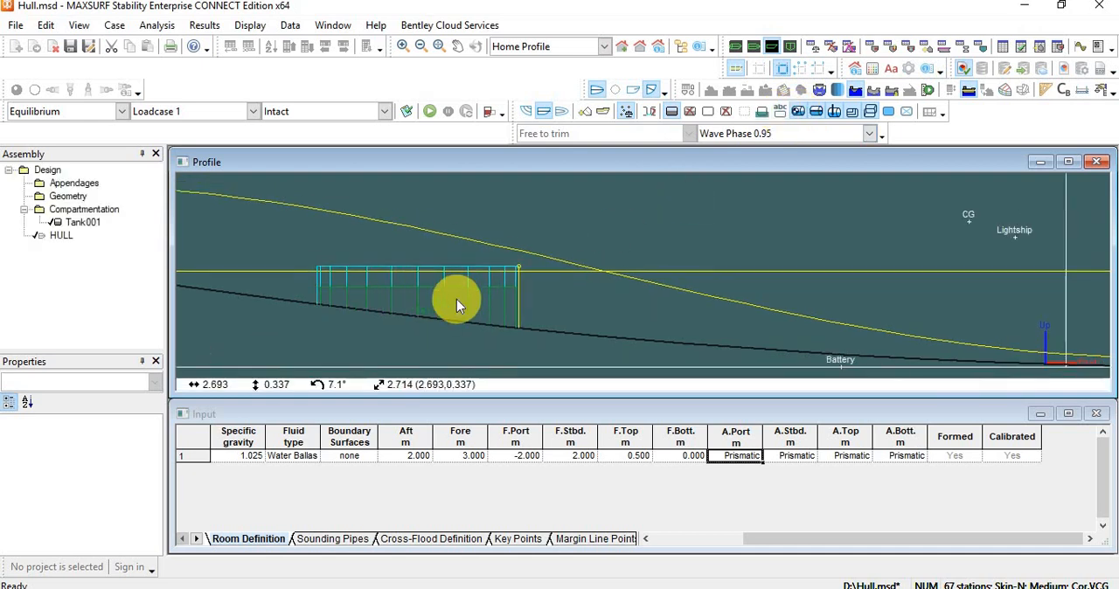
scroll(456, 299, down, 2)
scroll(466, 334, down, 1)
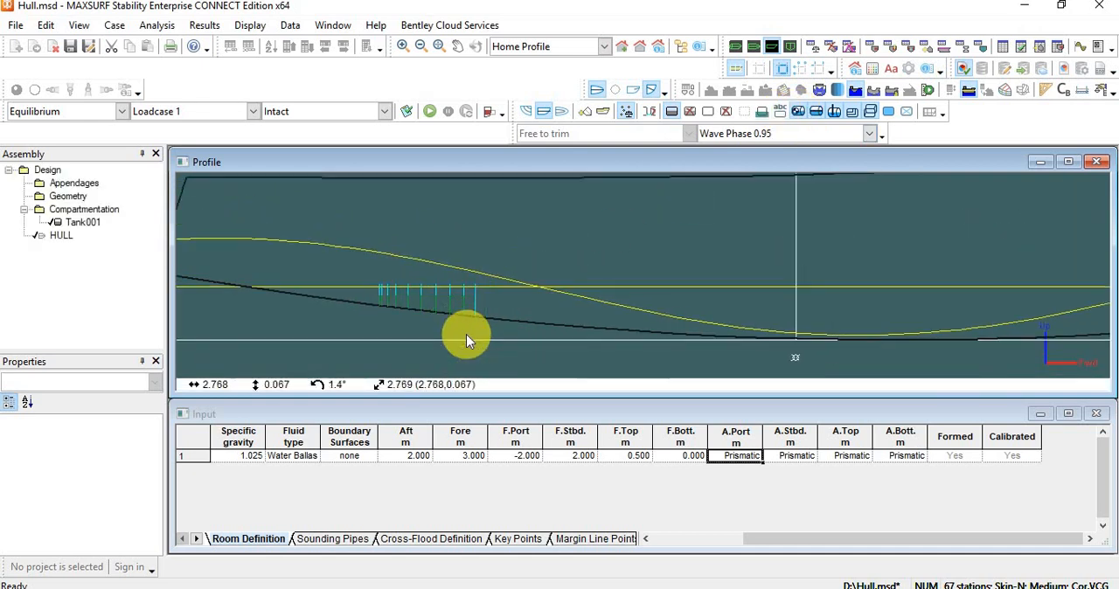
scroll(466, 334, down, 1)
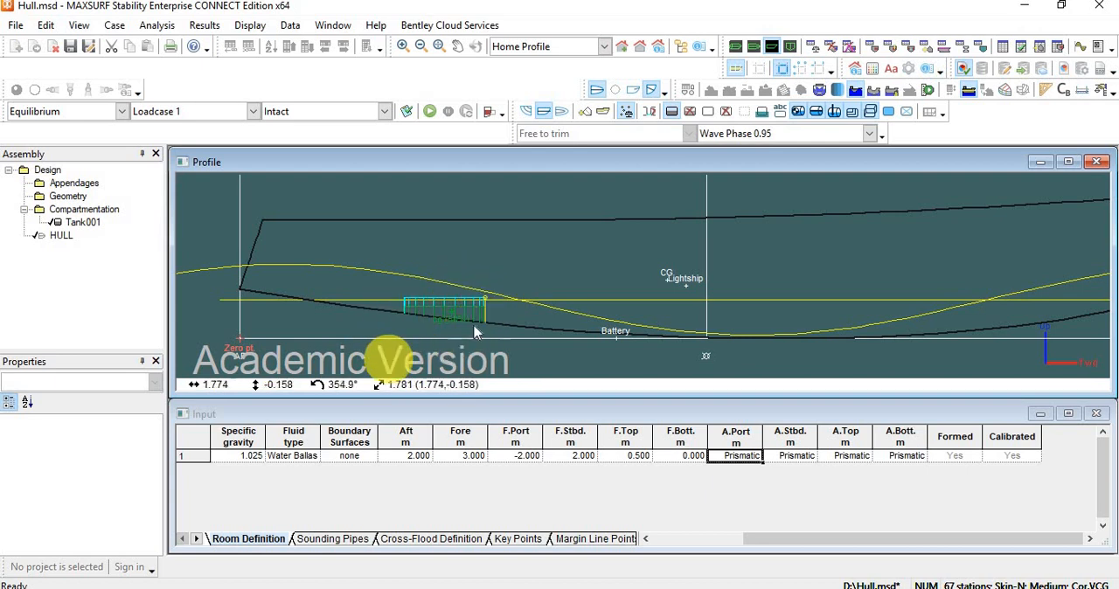
scroll(439, 308, up, 3)
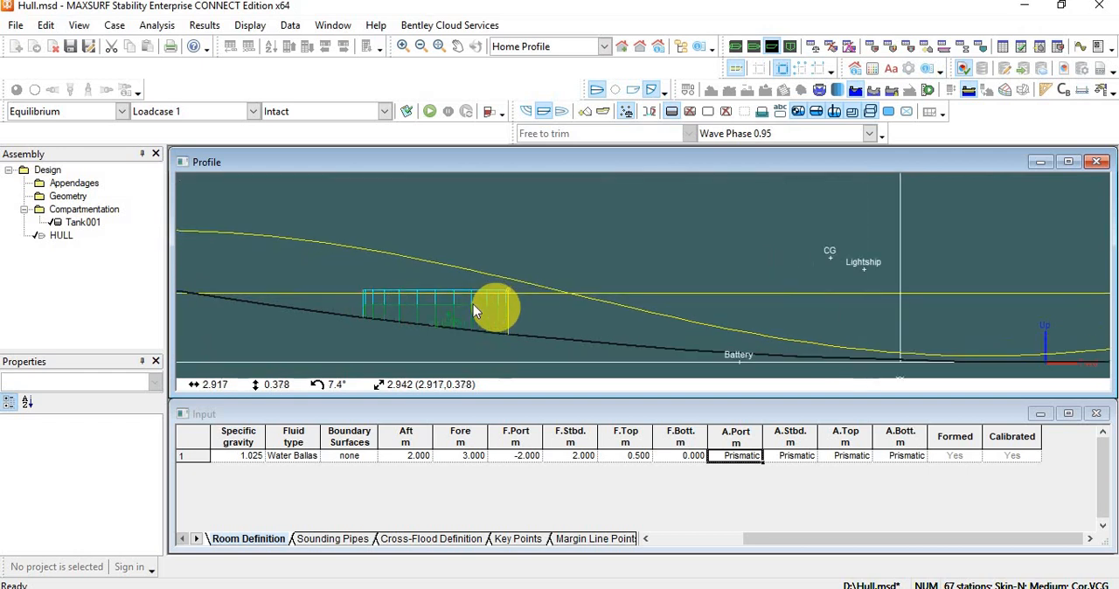
click(837, 114)
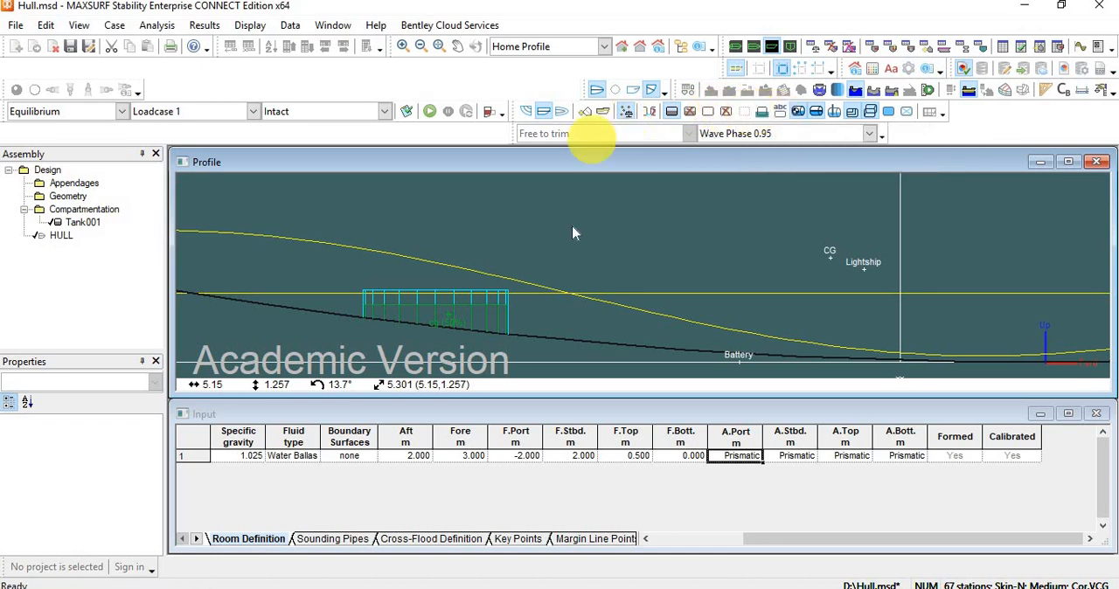
Change the analysis waveform from the sinusoidal wave to Flat.
scroll(691, 201, down, 2)
click(856, 90)
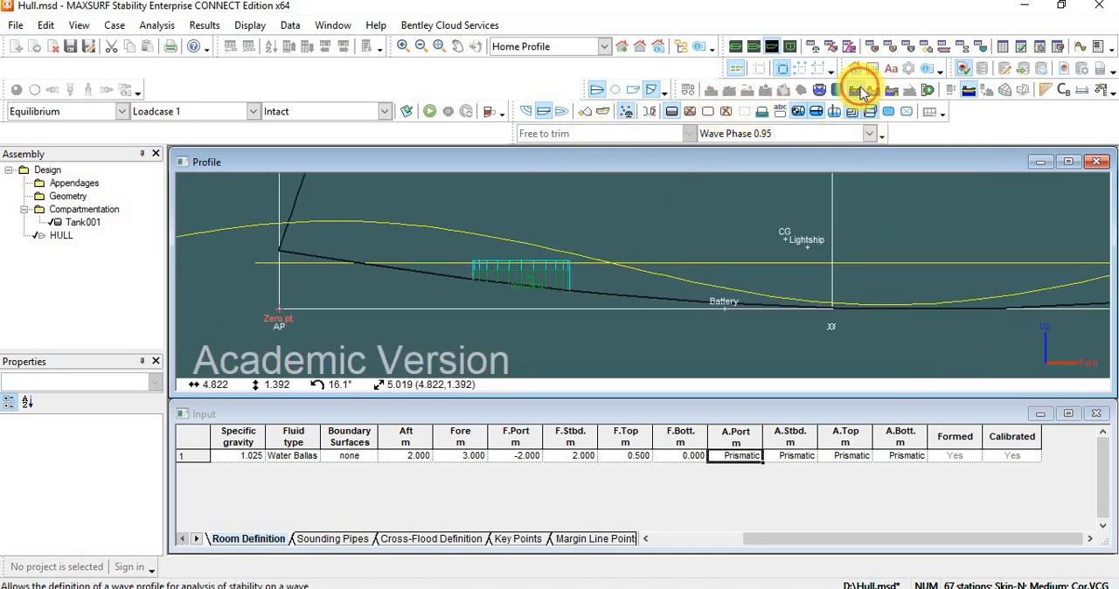
click(331, 389)
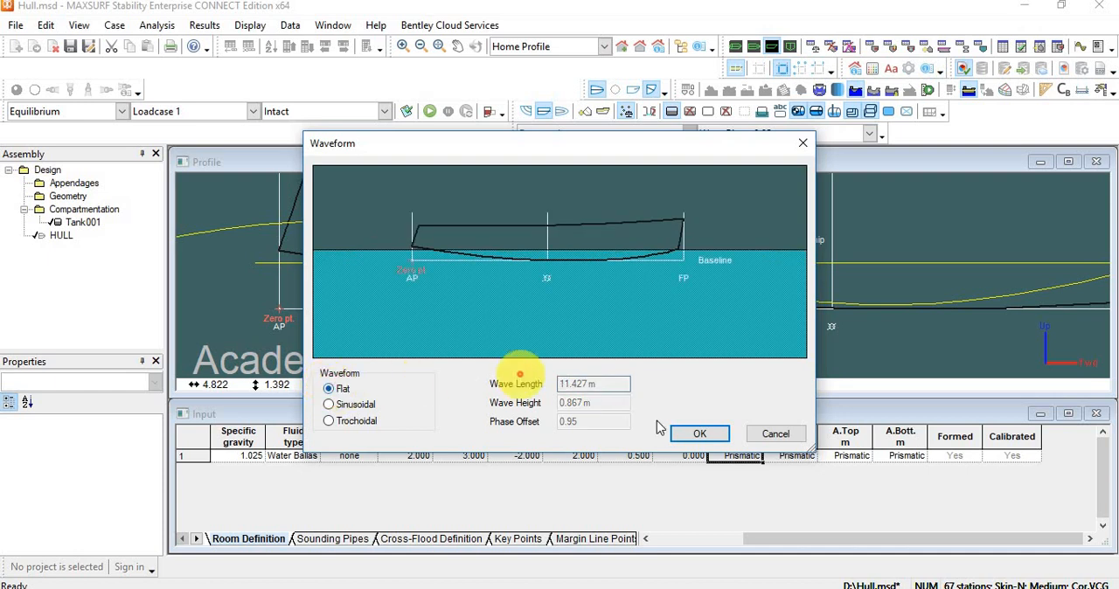
click(704, 434)
drag(643, 300, 472, 287)
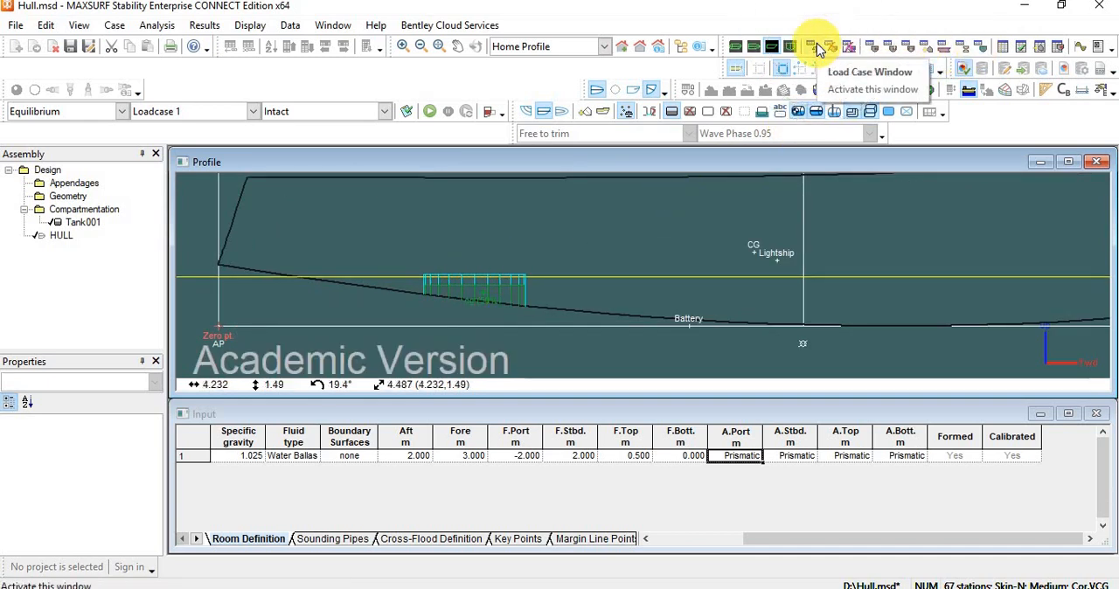
Set the quantity of Tank001 to 100% in Loadcase 1.
click(818, 50)
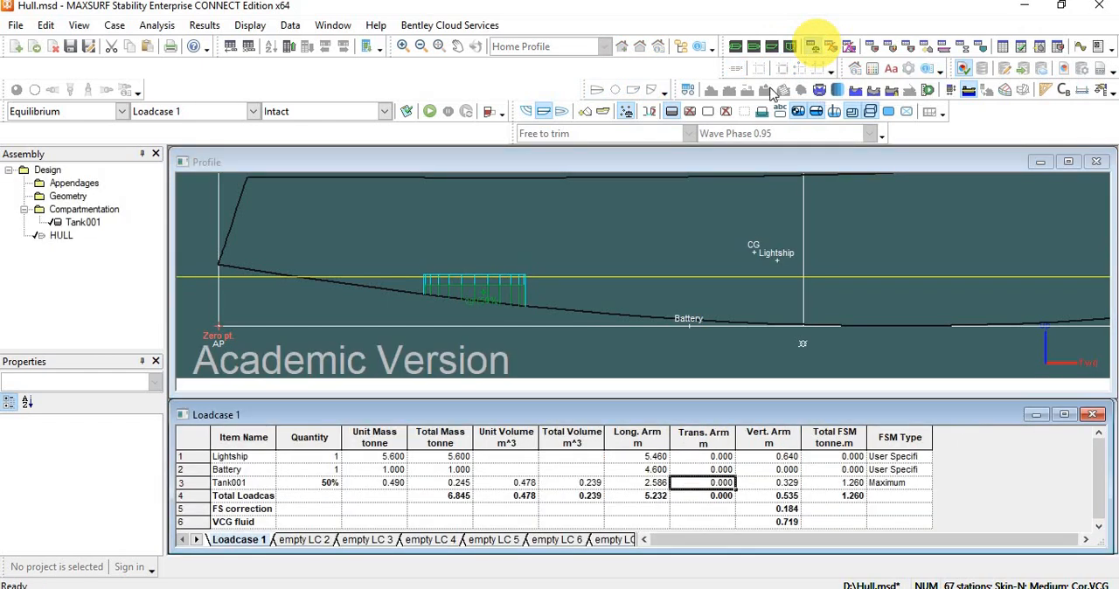
click(320, 485)
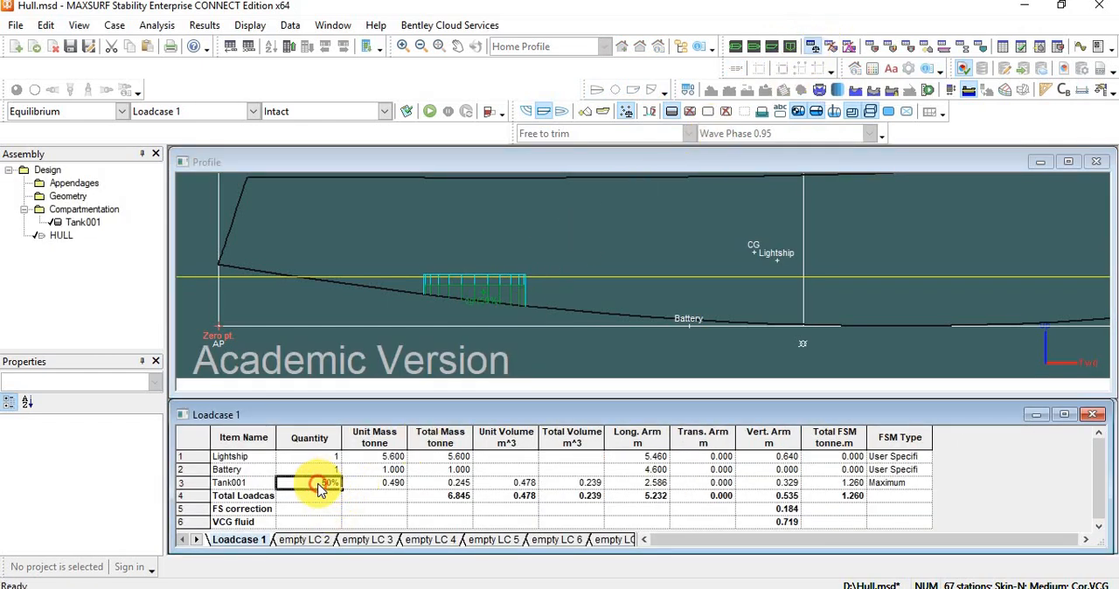
drag(320, 484, 348, 473)
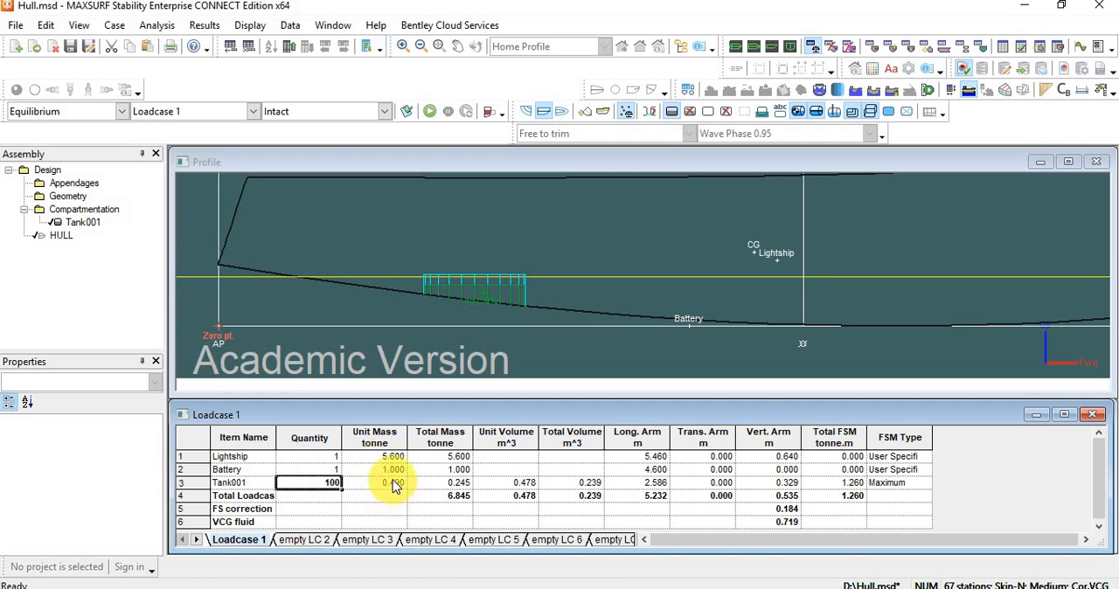
click(393, 484)
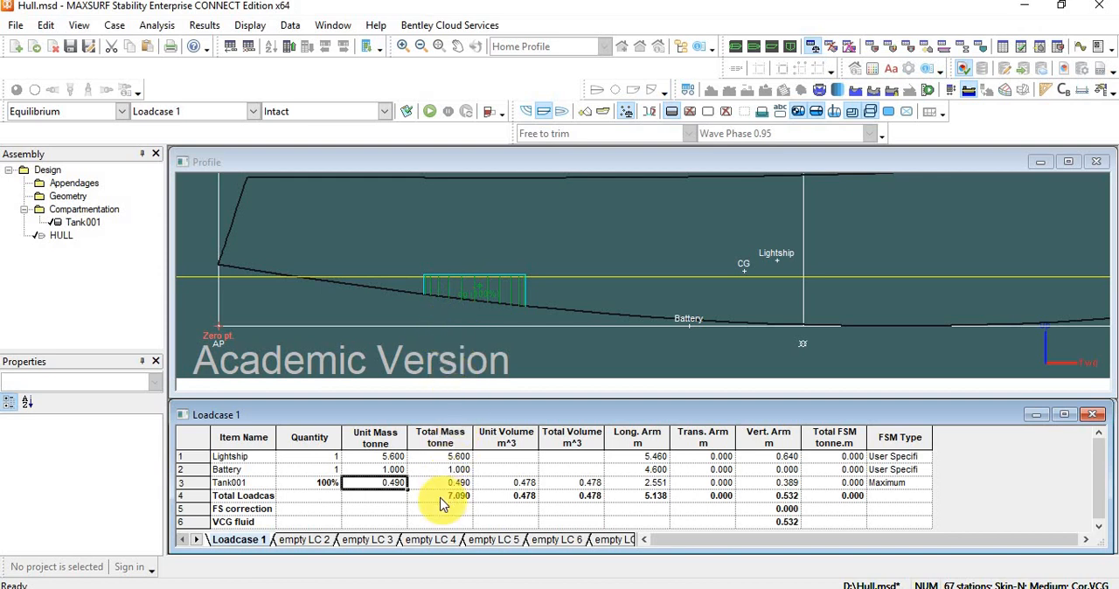
Examine Tank001's mass, volume and longitudinal arm in Loadcase 1 and compare them with its room definition.
click(523, 483)
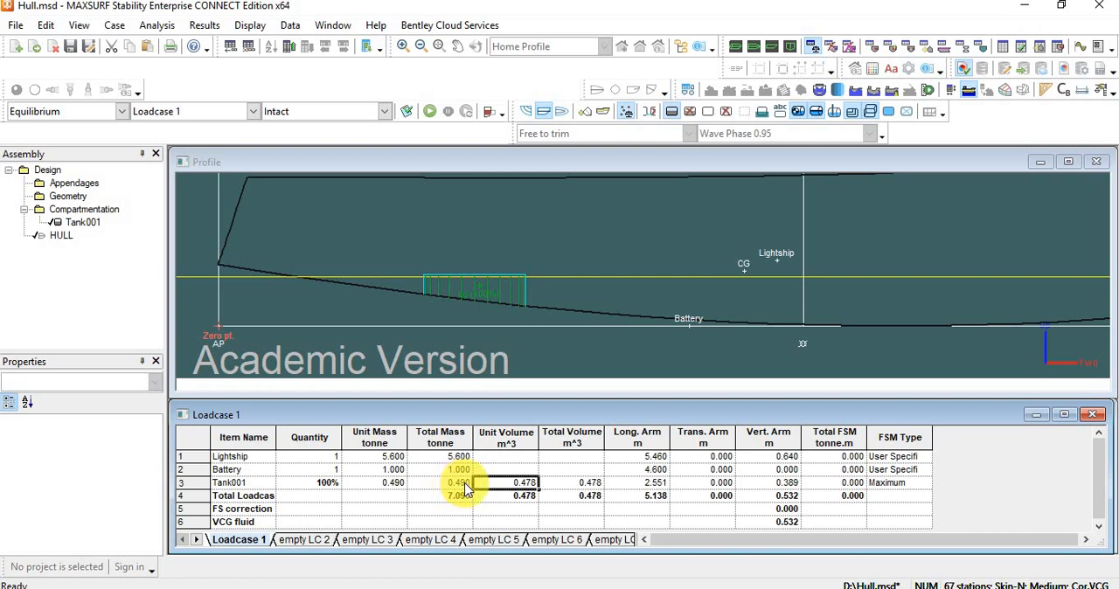
click(628, 482)
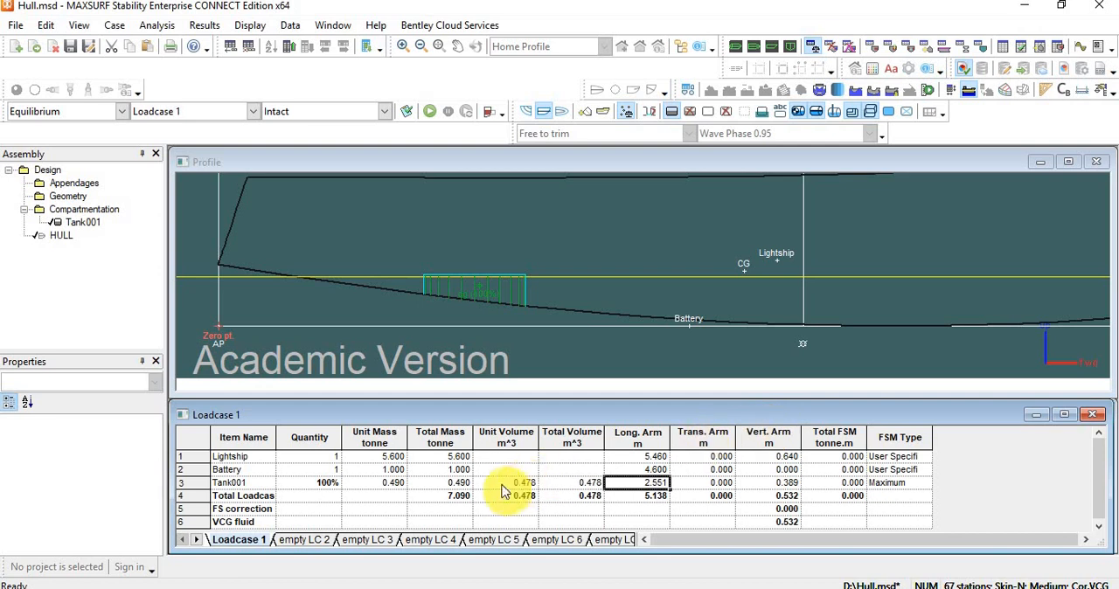
click(459, 483)
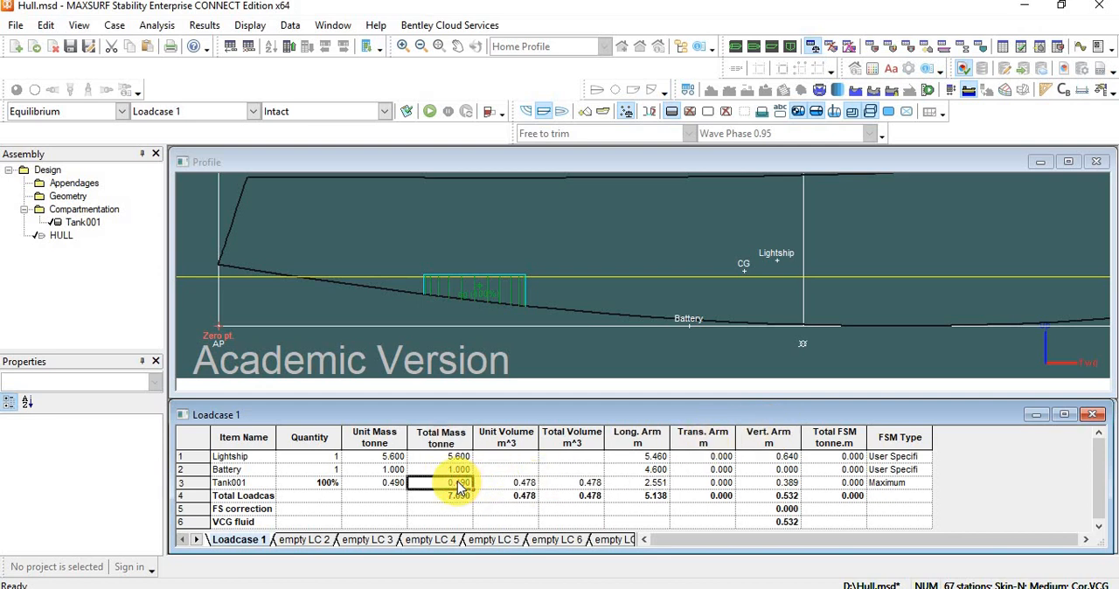
click(506, 483)
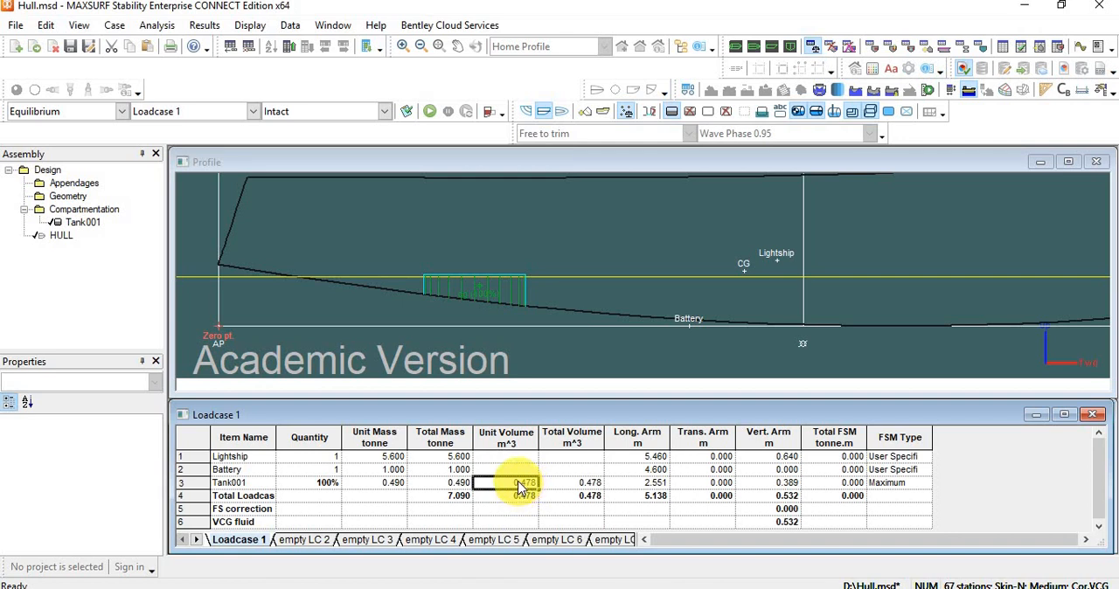
click(872, 49)
click(871, 47)
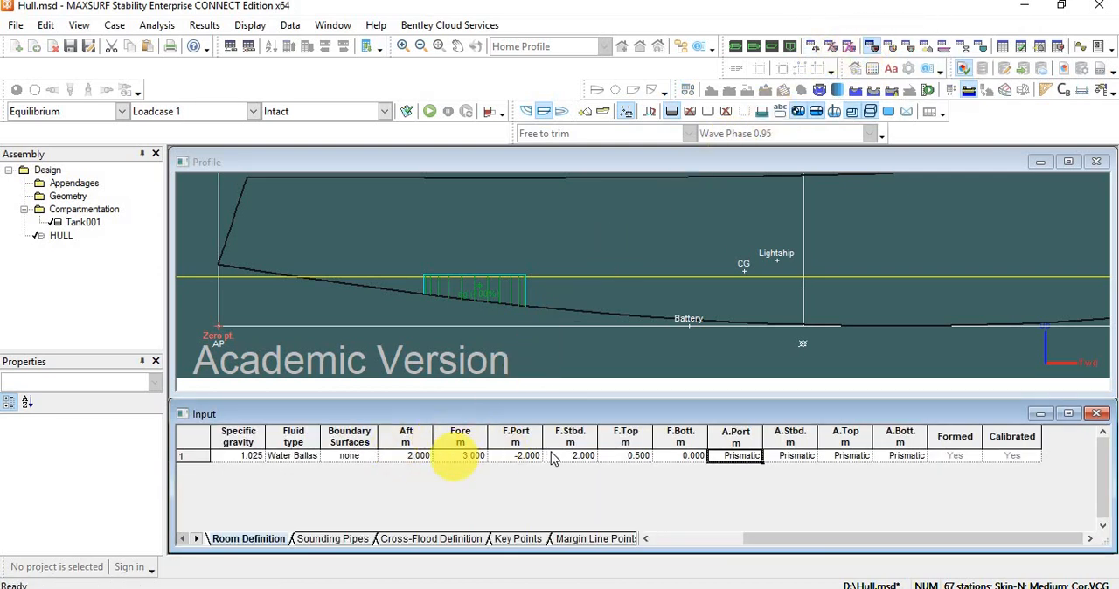
click(811, 43)
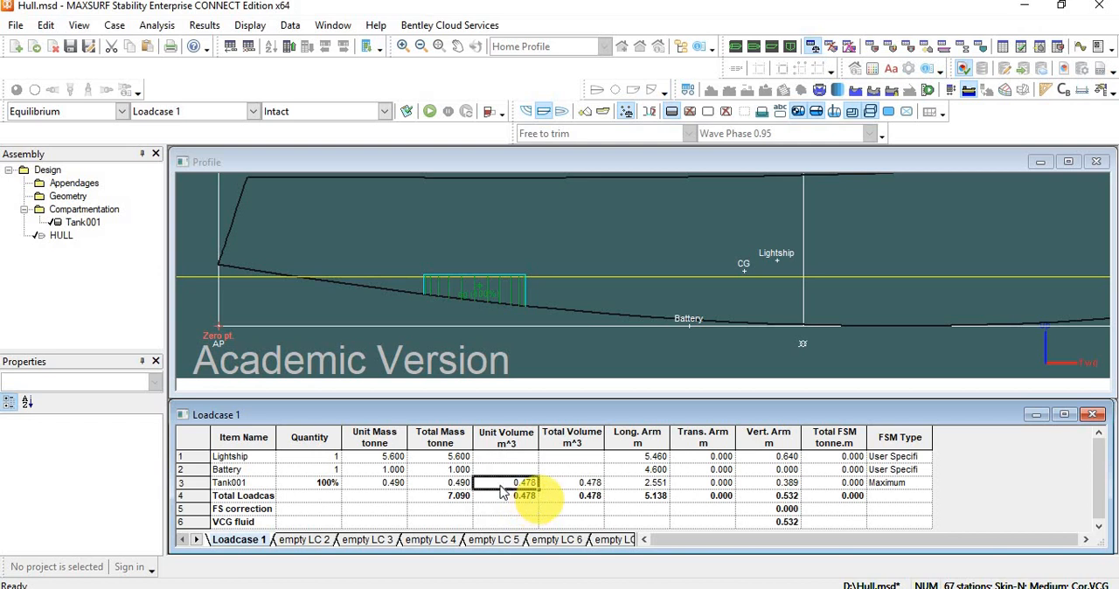
Set the total volume of Tank001 to 0.3 m^3 in Loadcase 1.
click(575, 483)
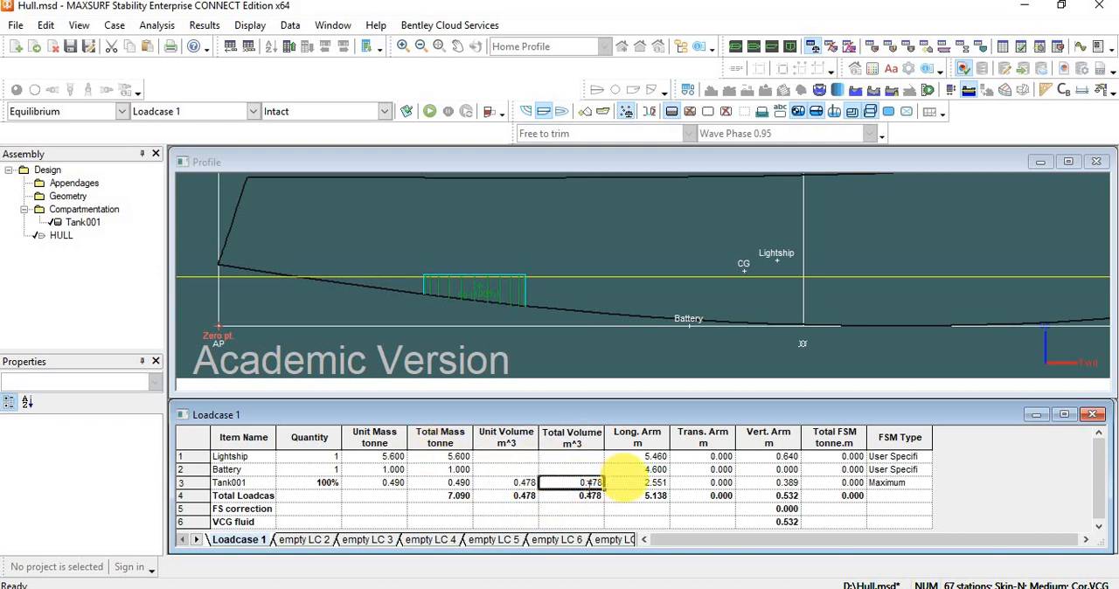
double_click(594, 482)
key(Return)
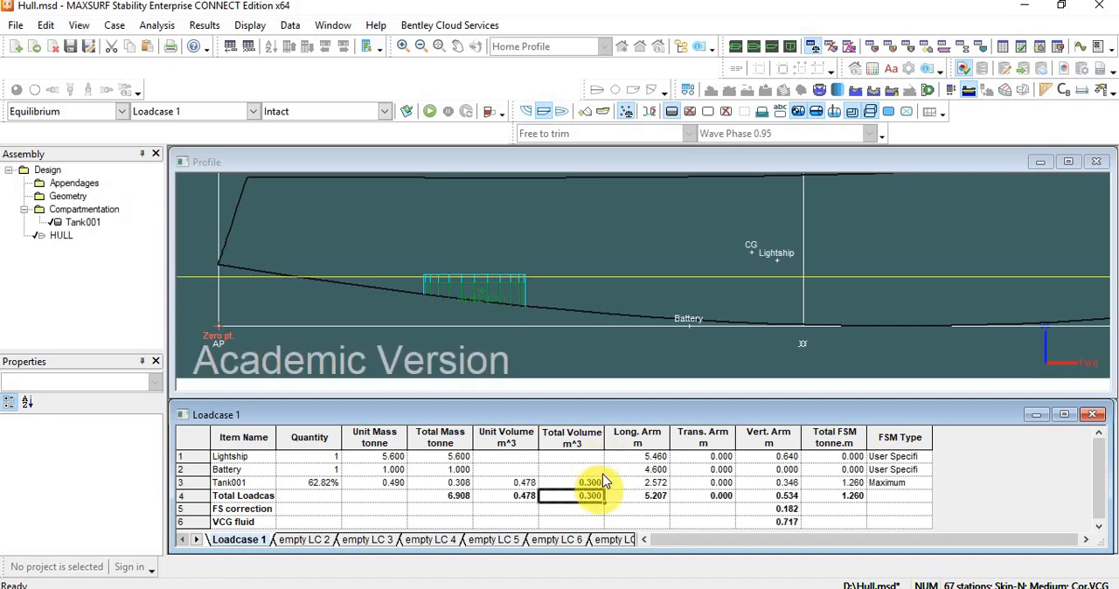
click(588, 486)
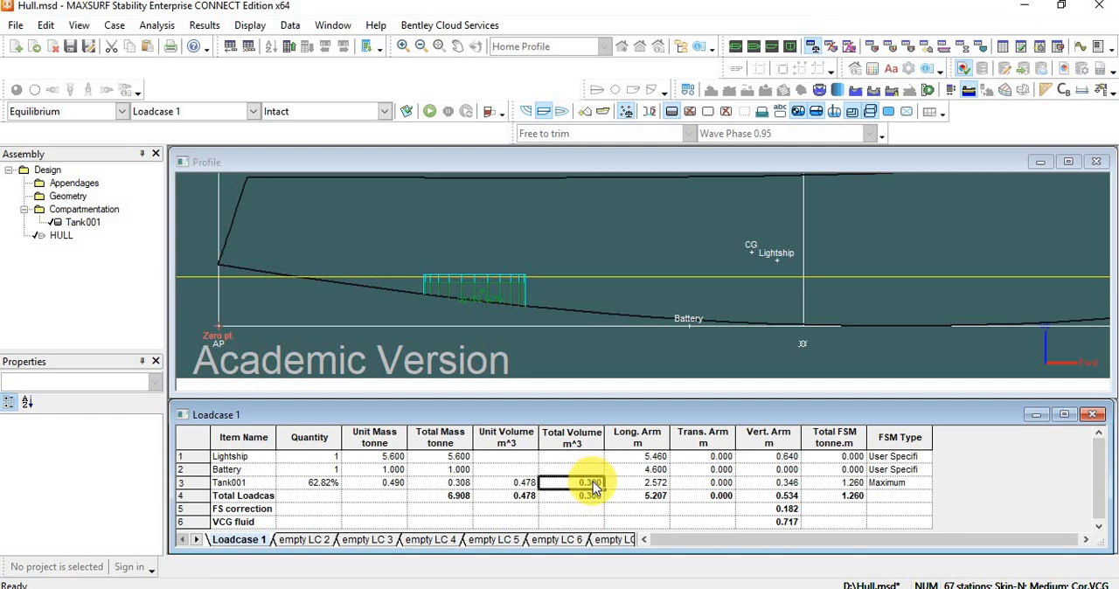
Copy Tank001's quantity value of 62.82% from Loadcase 1.
click(311, 489)
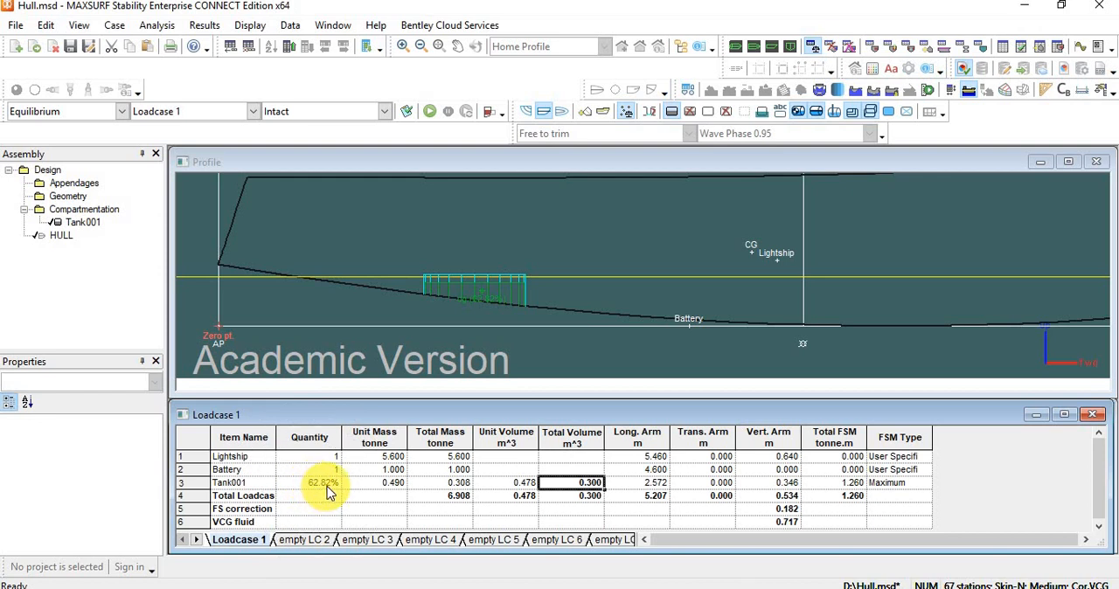
click(327, 491)
click(313, 487)
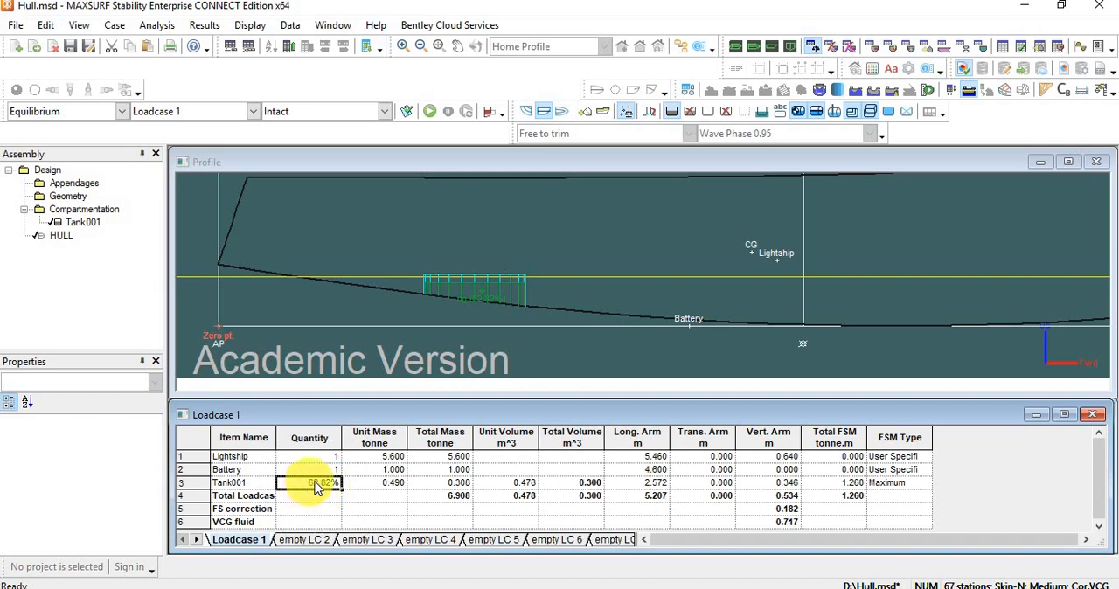
click(323, 489)
drag(295, 482, 349, 472)
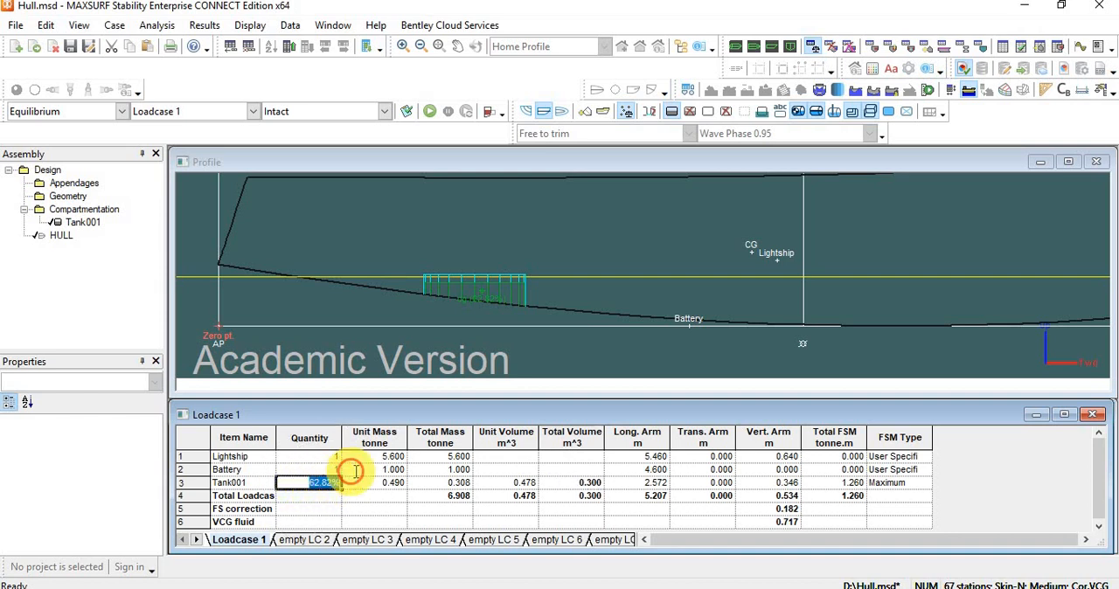
click(386, 496)
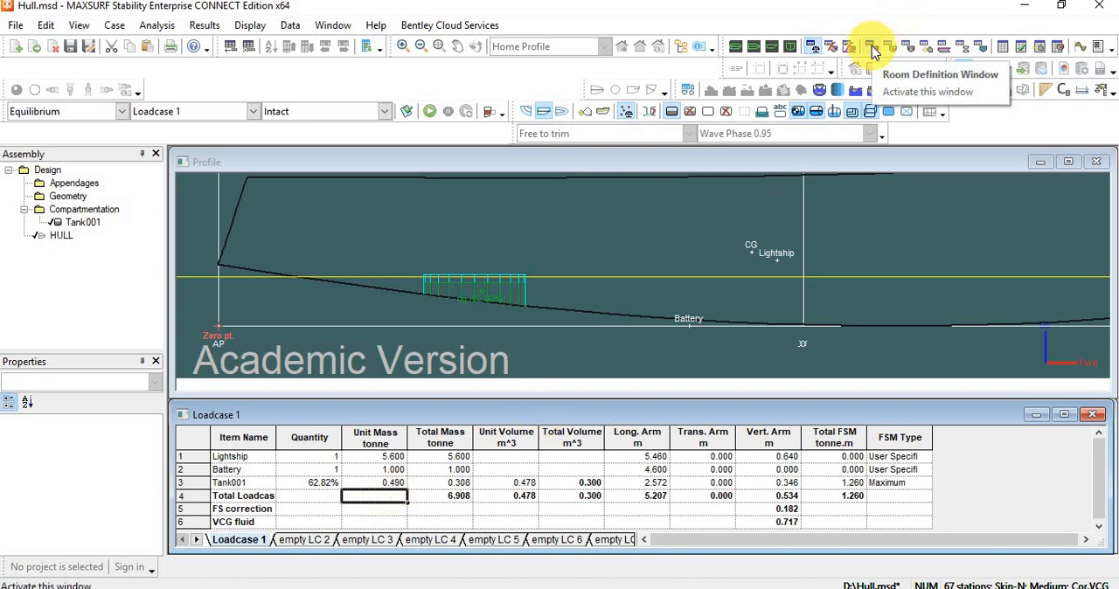
Set Tank001's intact permeability to 62.82% in the room definition and return to Loadcase 1.
click(872, 53)
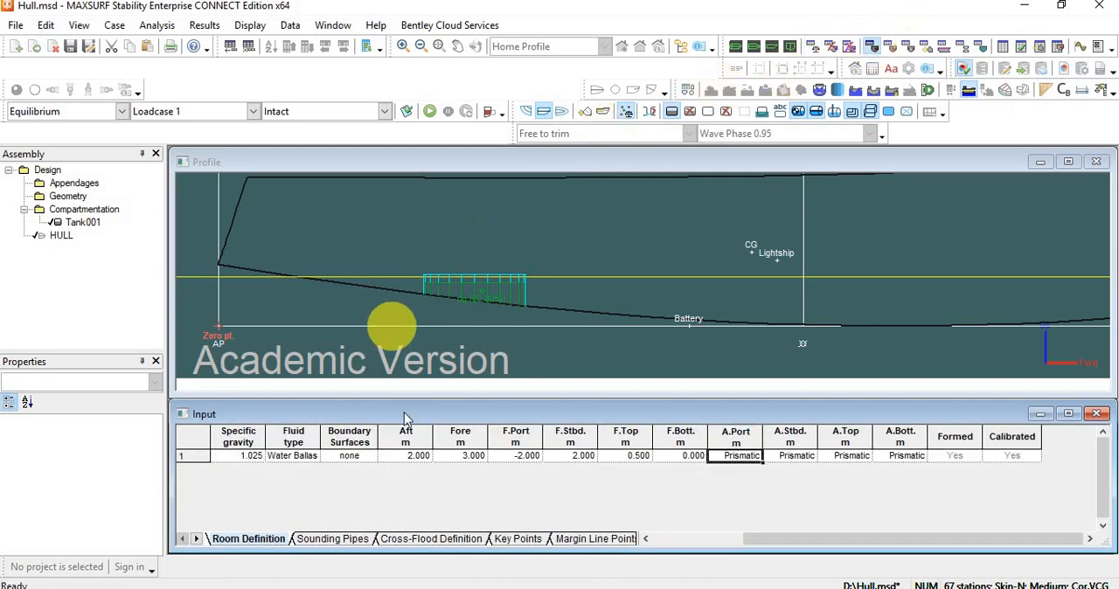
drag(780, 539, 670, 516)
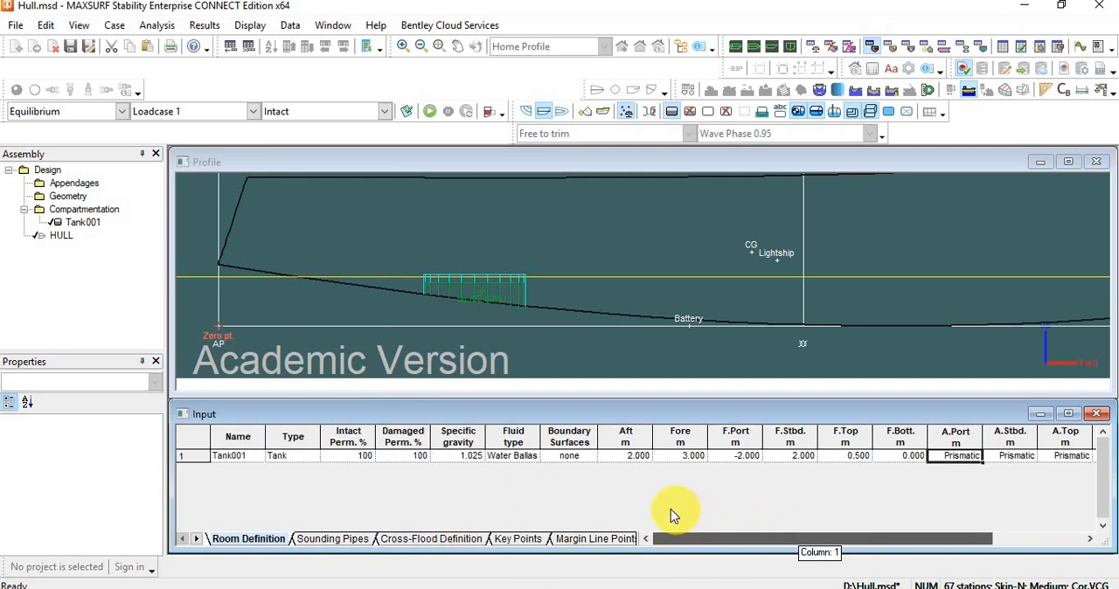
double_click(351, 454)
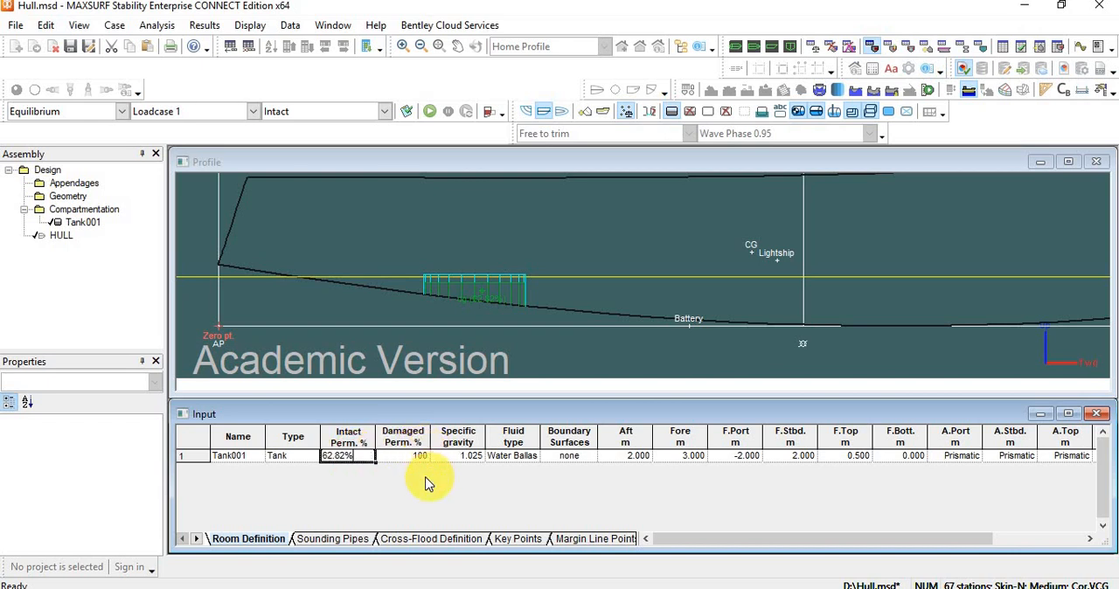
key(Return)
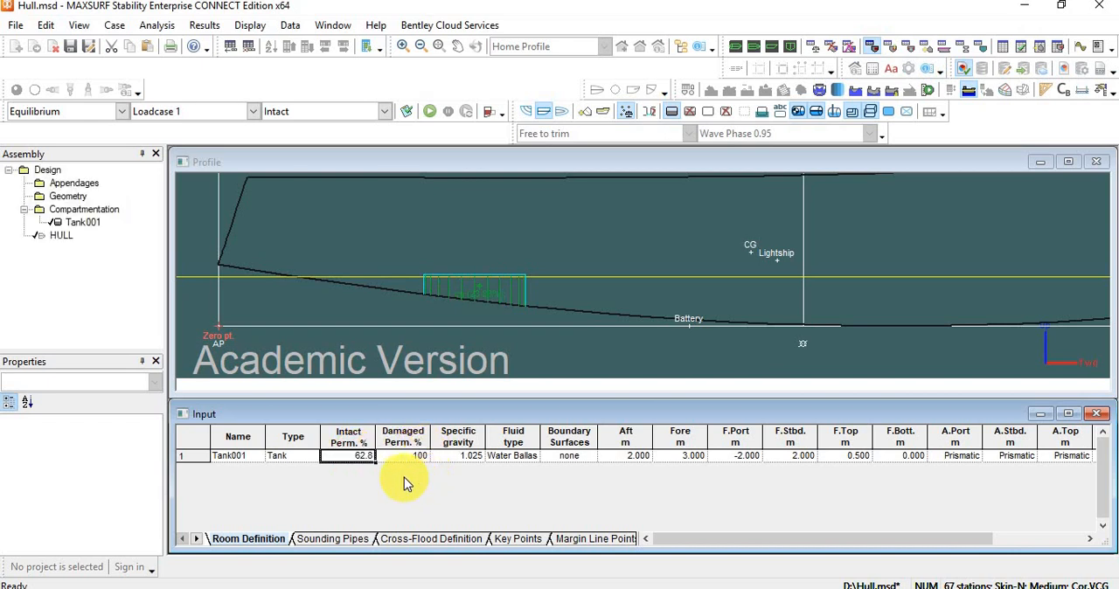
click(818, 50)
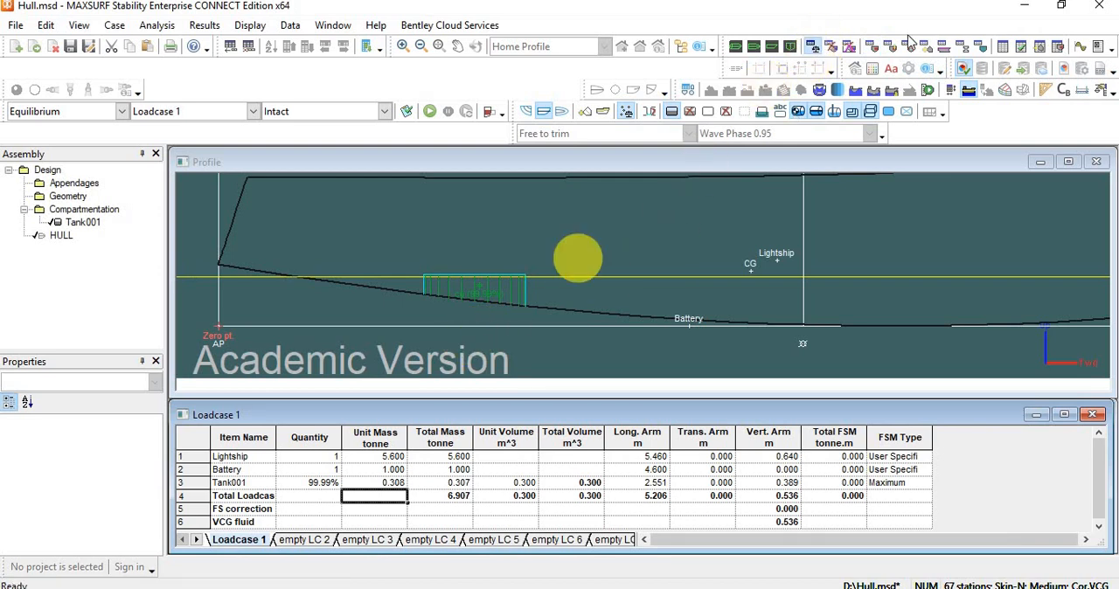
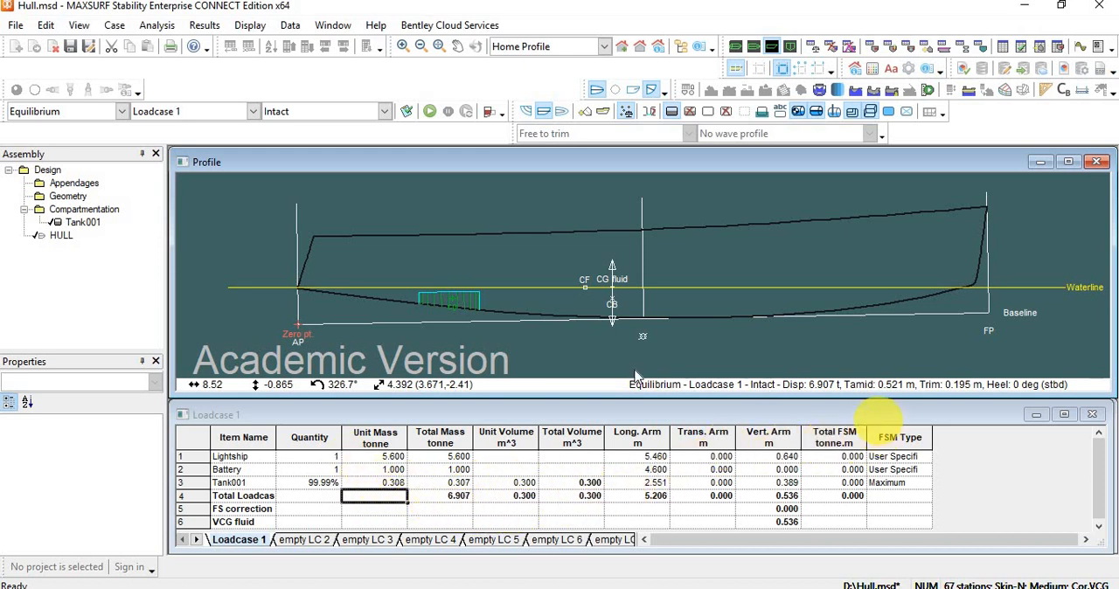
Examine Tank001 inside the hull in the perspective view, turned to an end-on angle and tilted slightly.
click(739, 48)
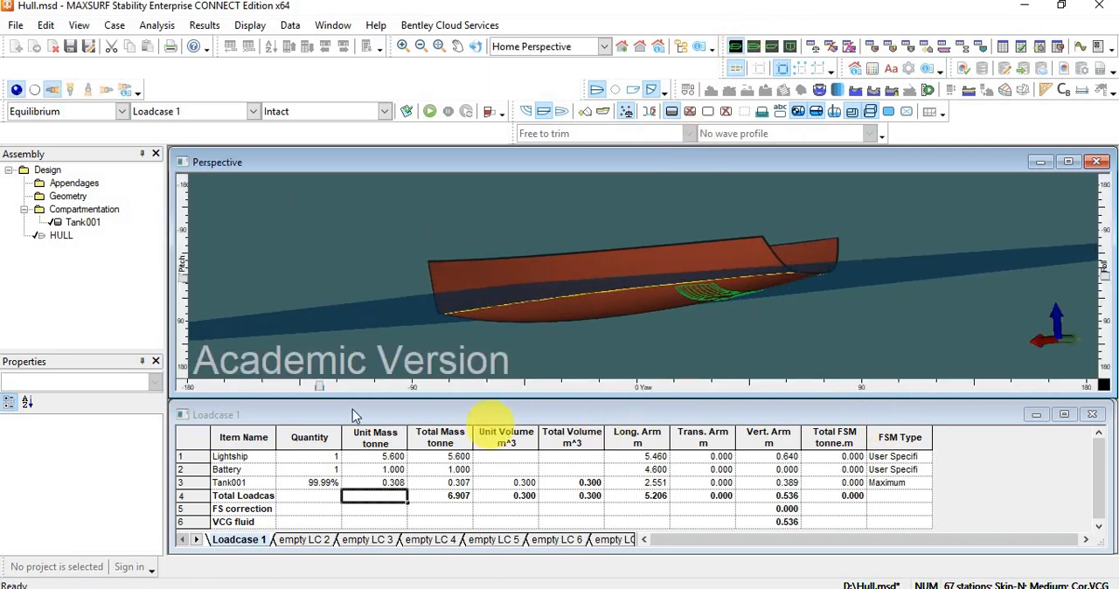
drag(321, 386, 174, 420)
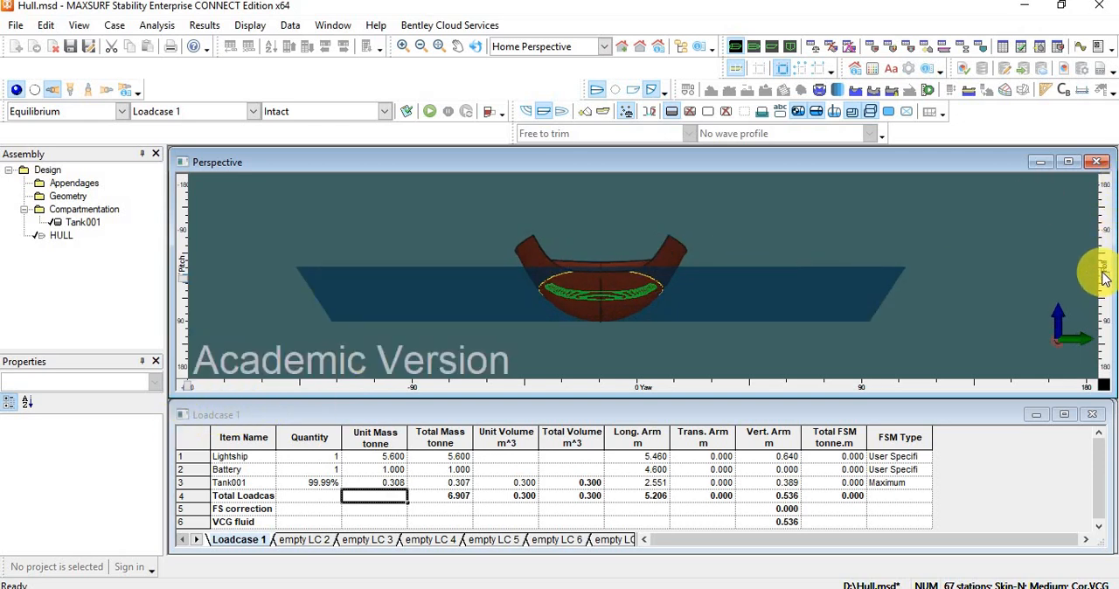
drag(1108, 288, 1064, 283)
drag(180, 274, 192, 273)
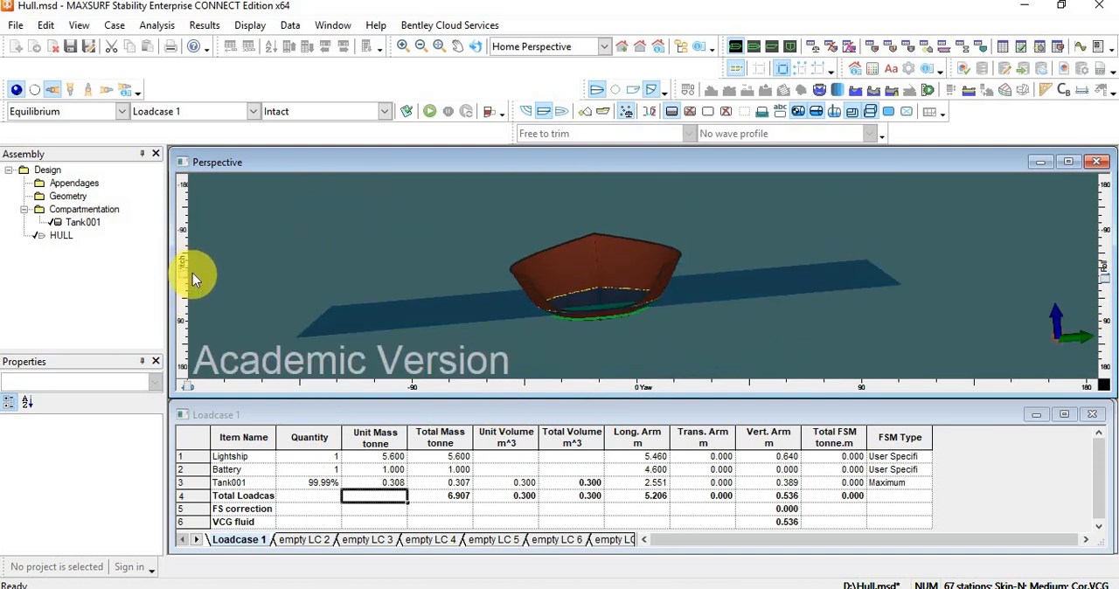
scroll(626, 288, up, 5)
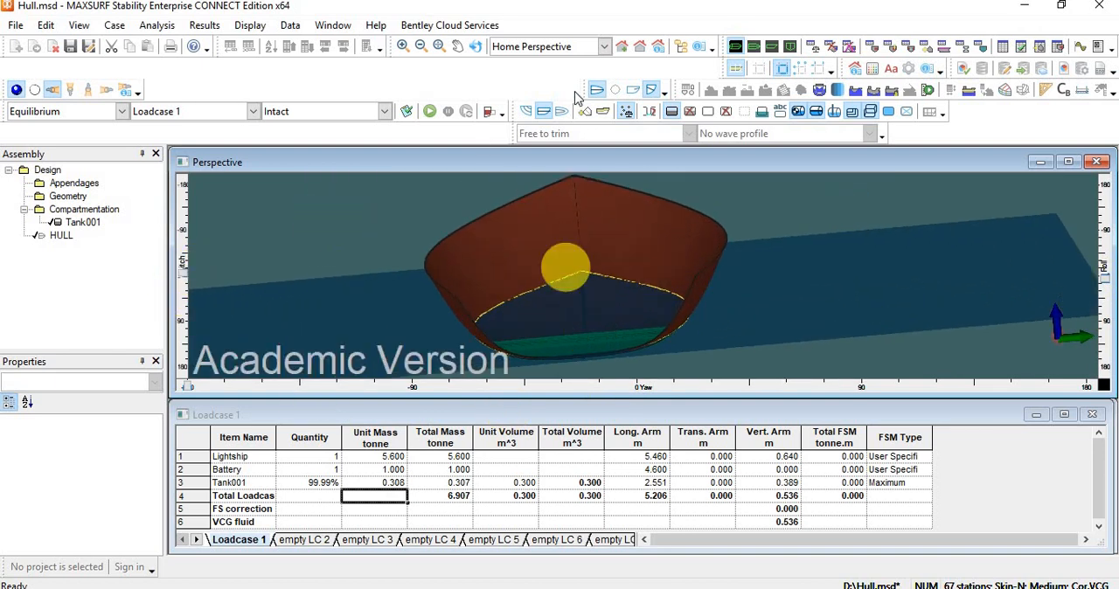
Hide the waterline plane, examine Tank001 inside the hull in perspective, and return to the profile view.
click(544, 112)
scroll(602, 353, up, 4)
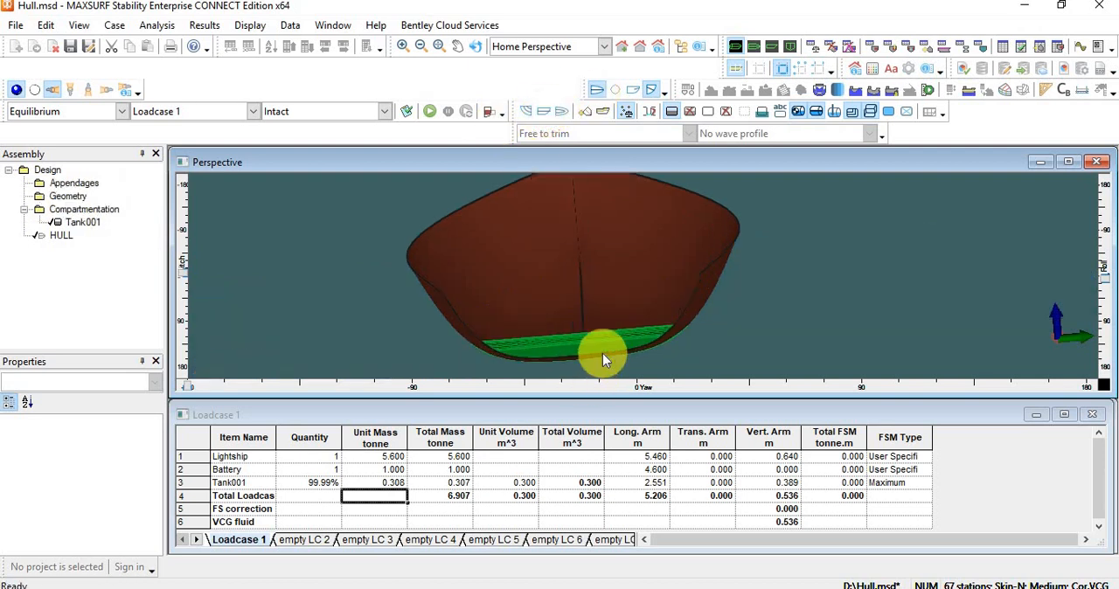
scroll(603, 344, up, 3)
scroll(612, 333, down, 6)
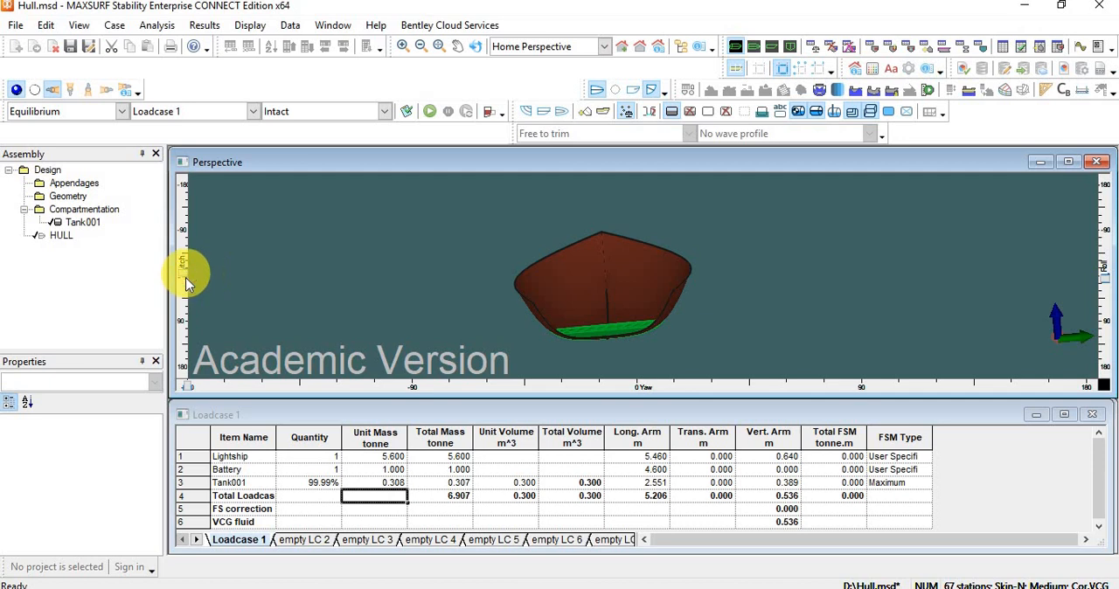
drag(185, 275, 186, 265)
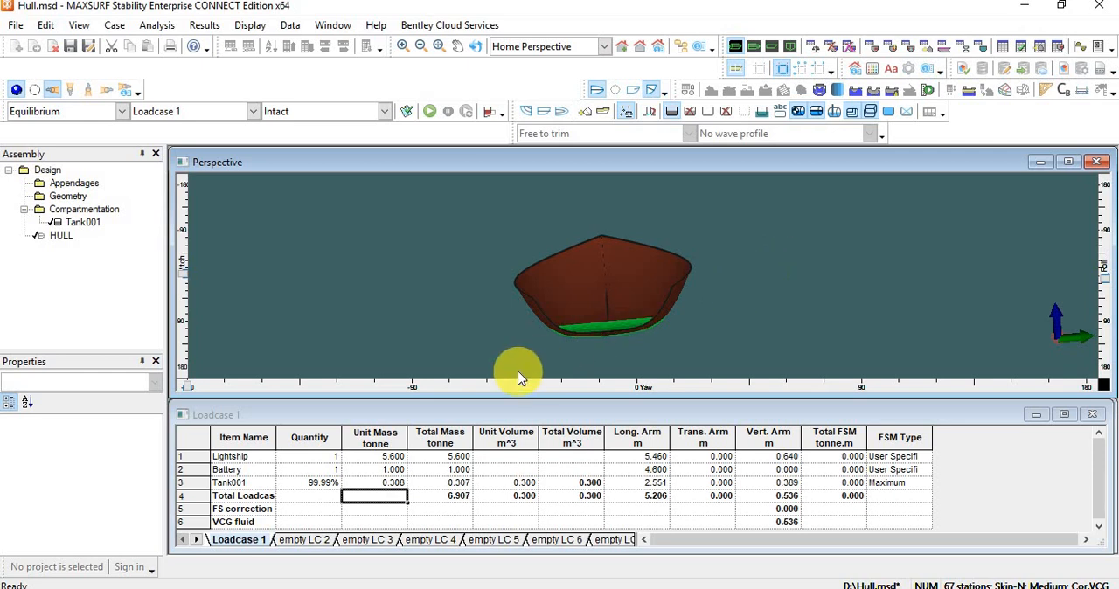
click(771, 46)
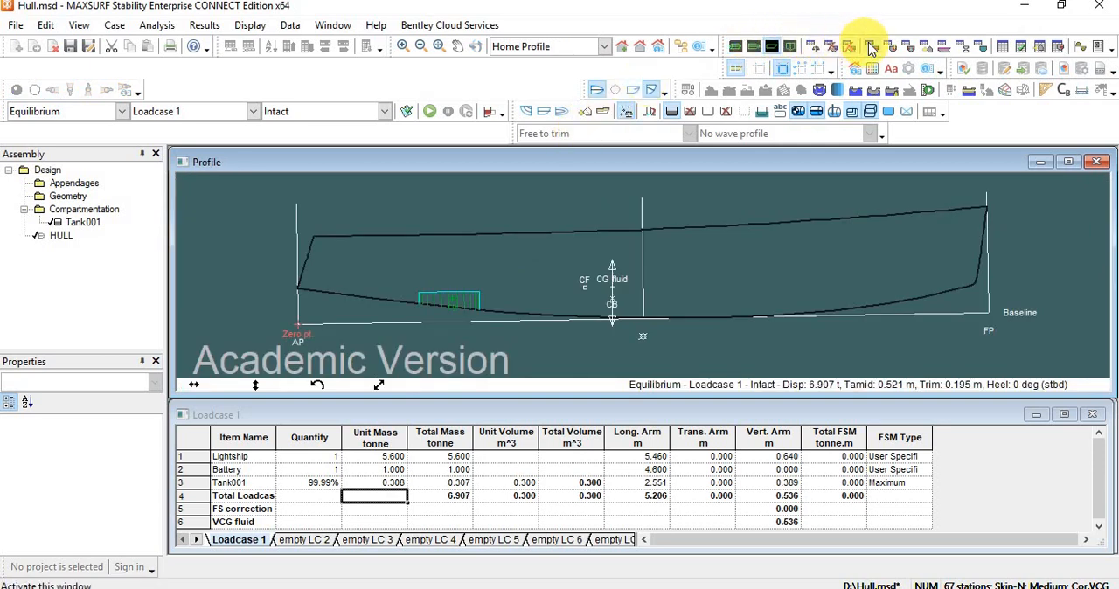
Add a second room below Tank001 in the room definition table and name it Aft.
click(871, 49)
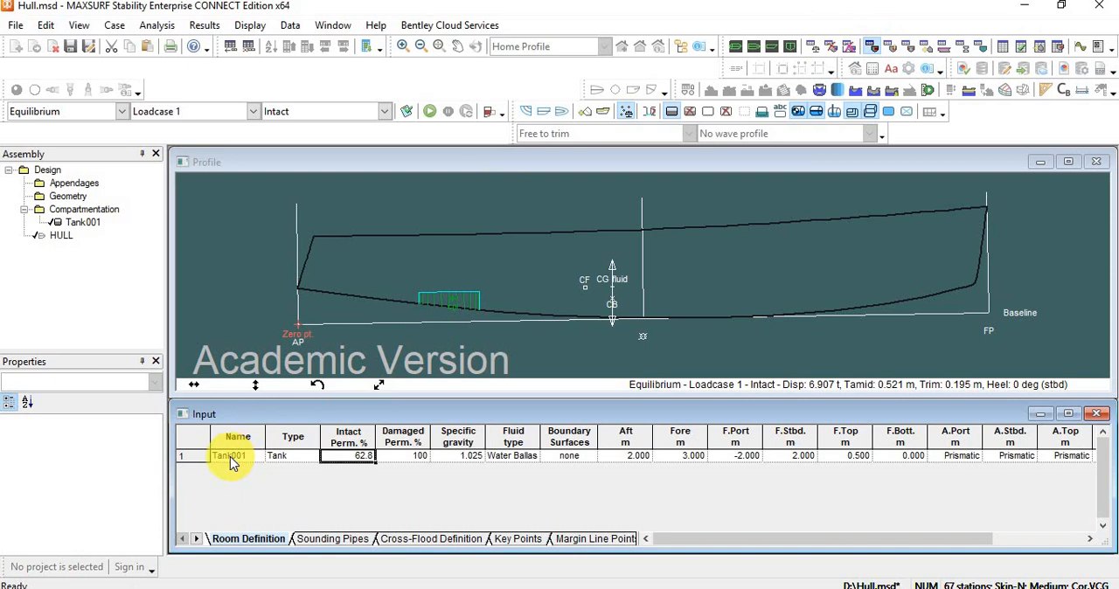
click(231, 455)
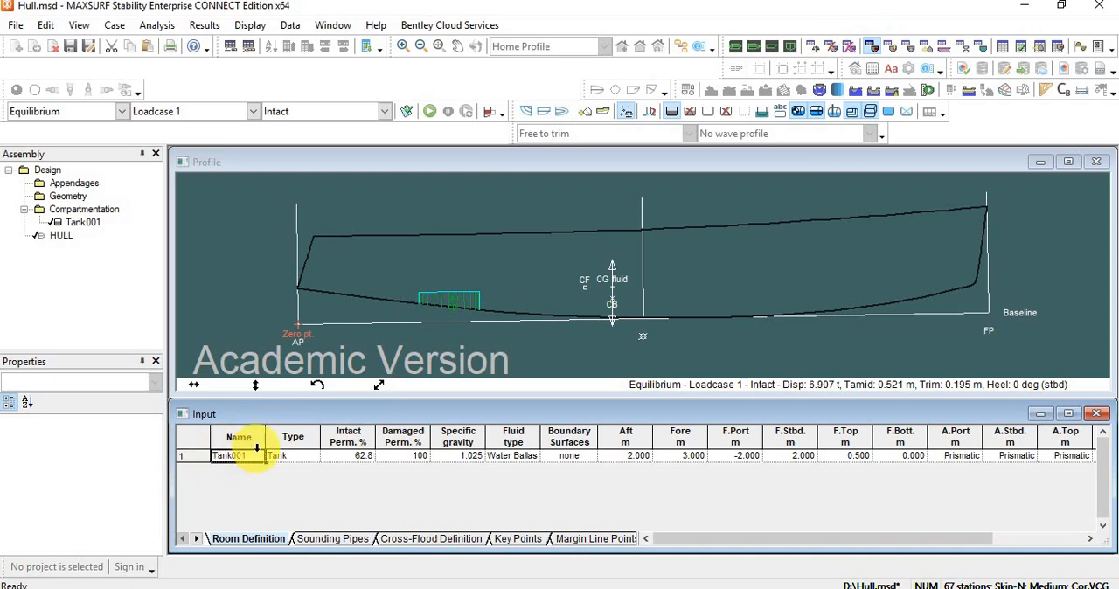
key(ctrl+a)
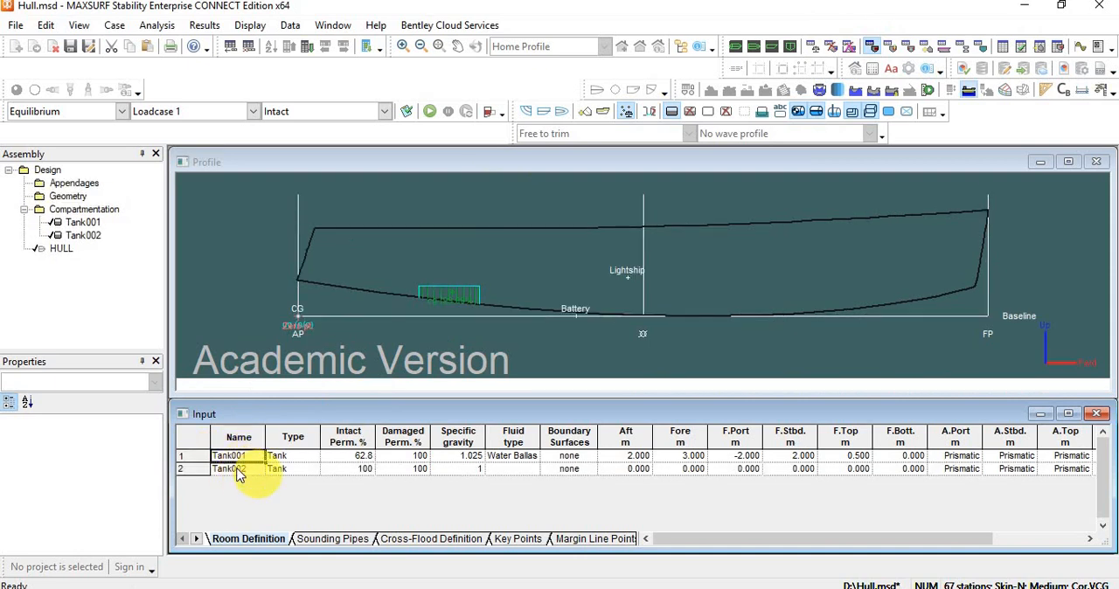
click(245, 473)
click(251, 472)
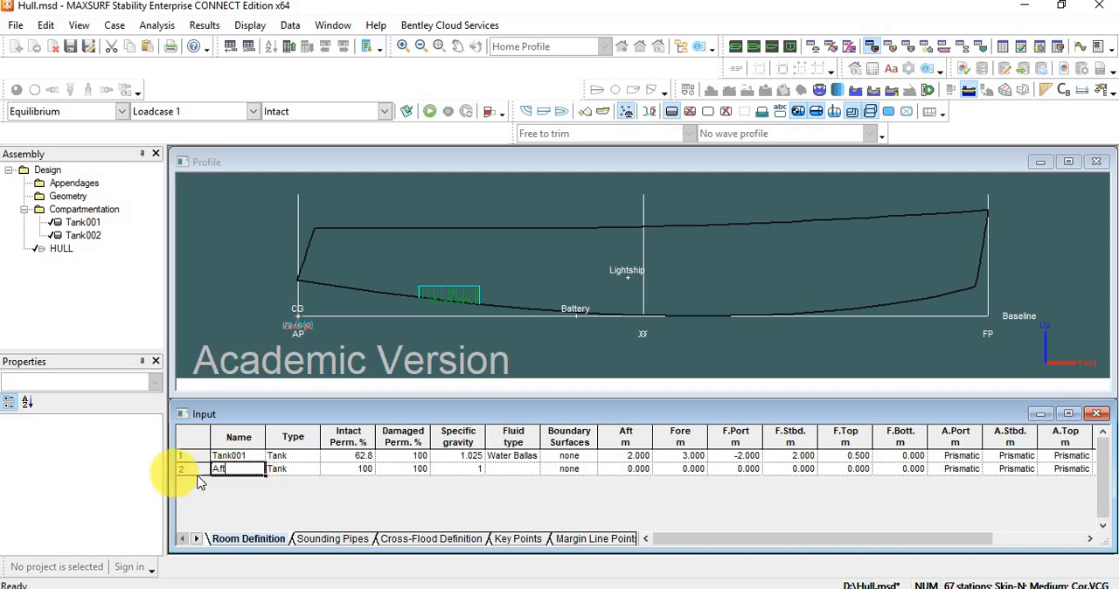
click(255, 470)
click(265, 475)
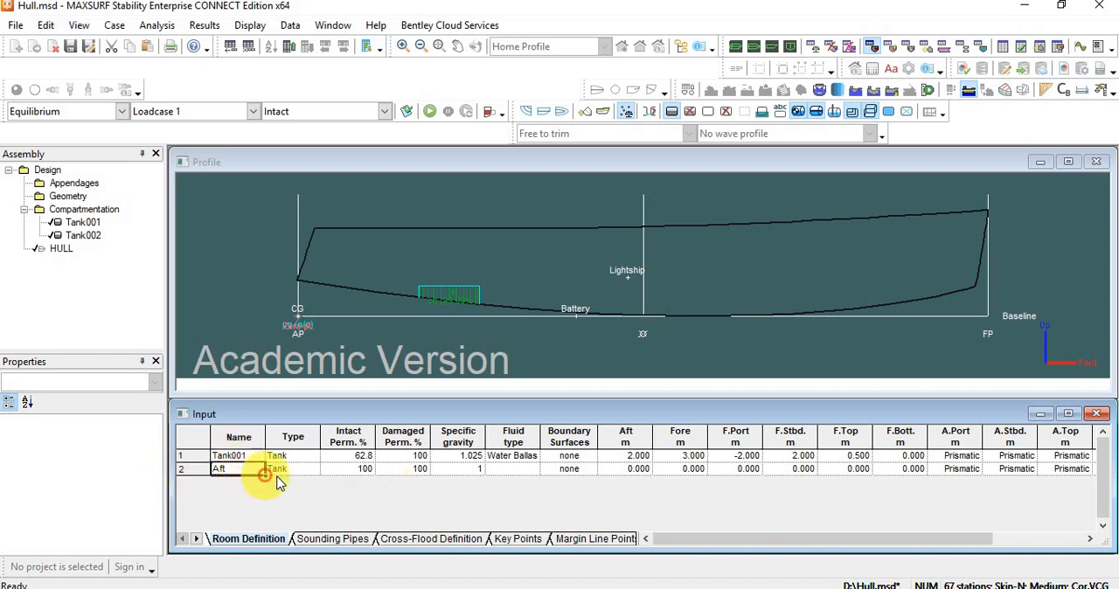
Add a third room below Aft in the room definition and name it Mid.
click(244, 473)
key(ctrl+a)
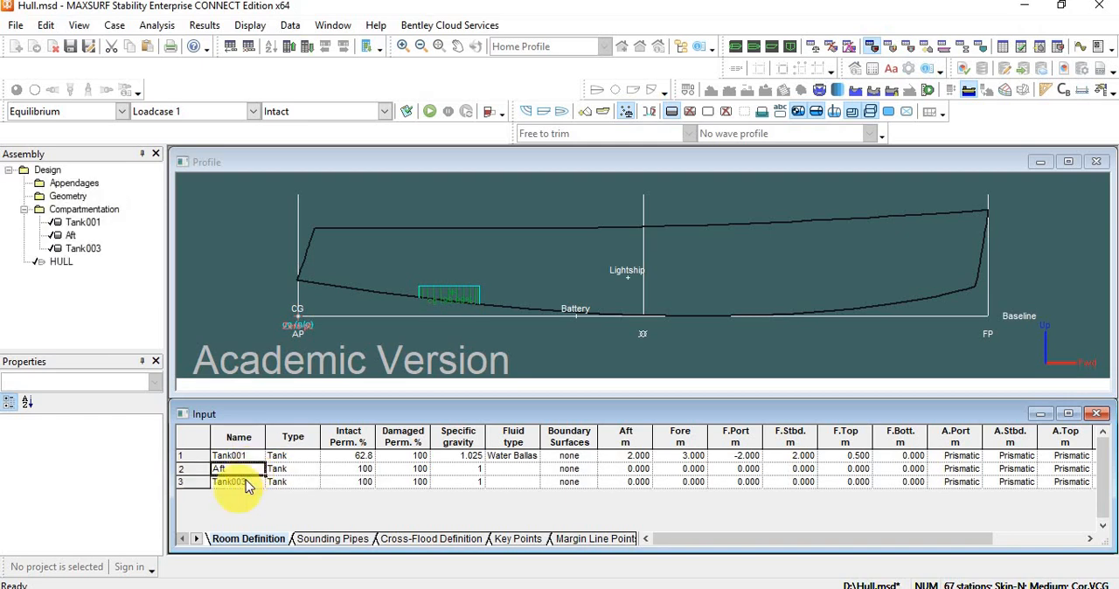
click(244, 482)
drag(248, 481, 194, 493)
text(Mid)
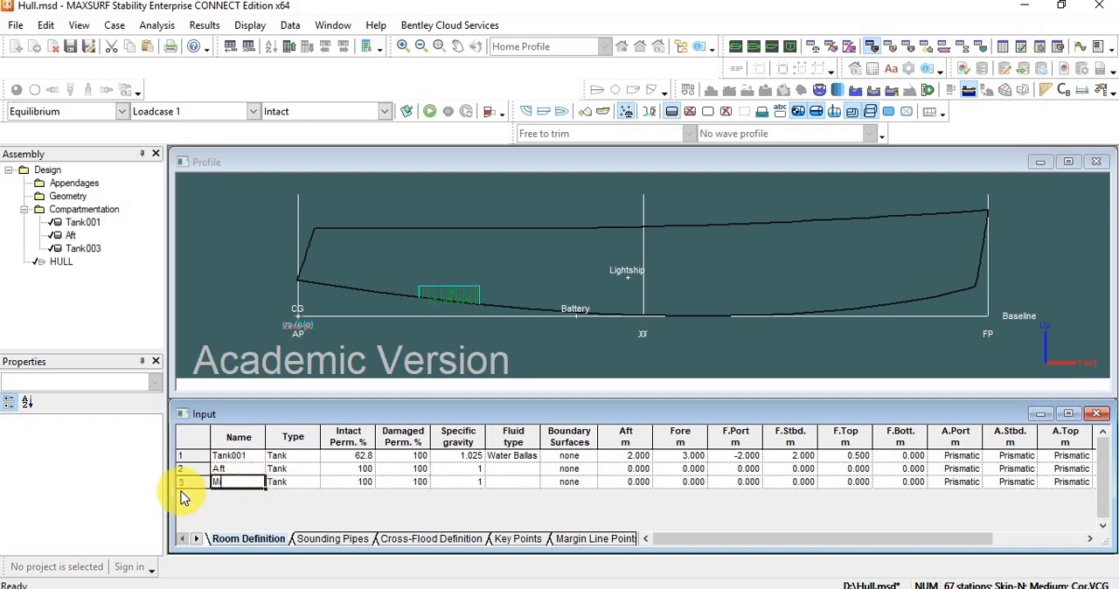
click(238, 487)
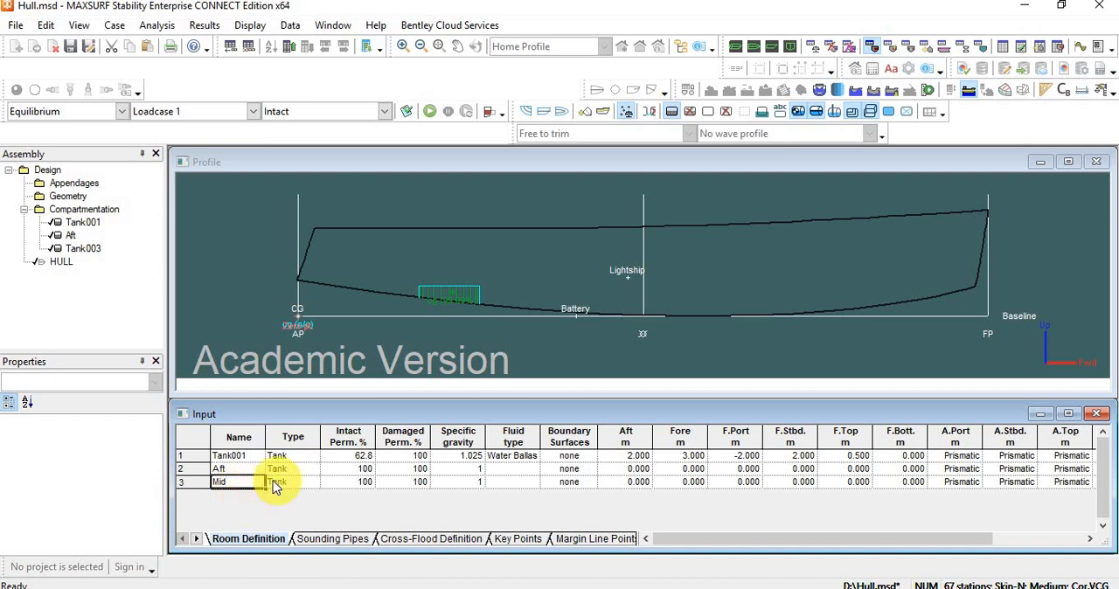
click(275, 484)
Add a fourth room below Mid in the room definition and name it Fwd.
click(240, 481)
key(ctrl+a)
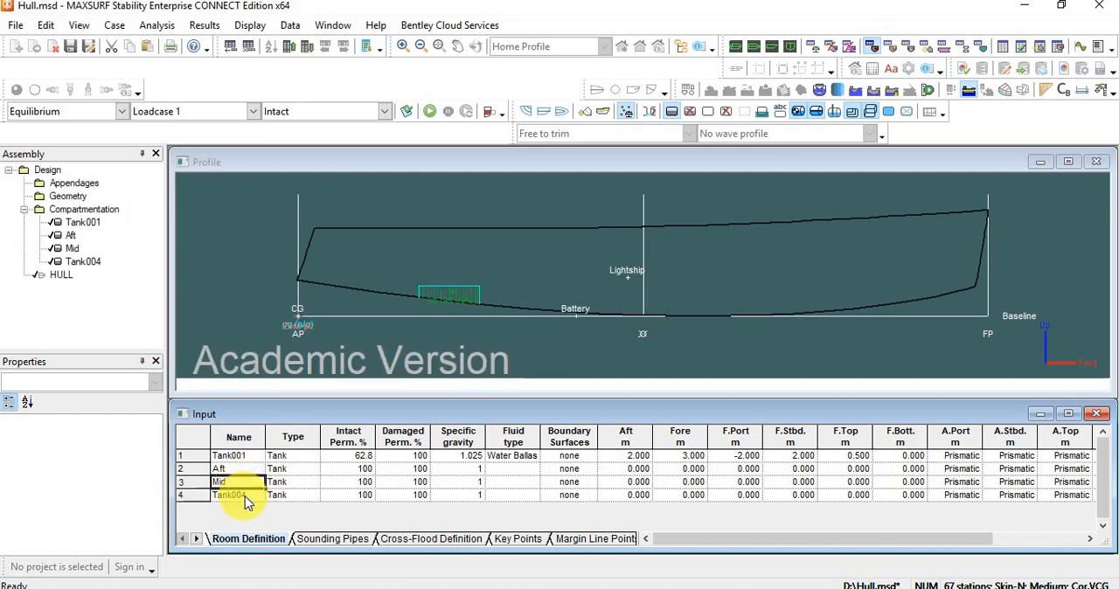
click(251, 497)
drag(251, 496, 192, 489)
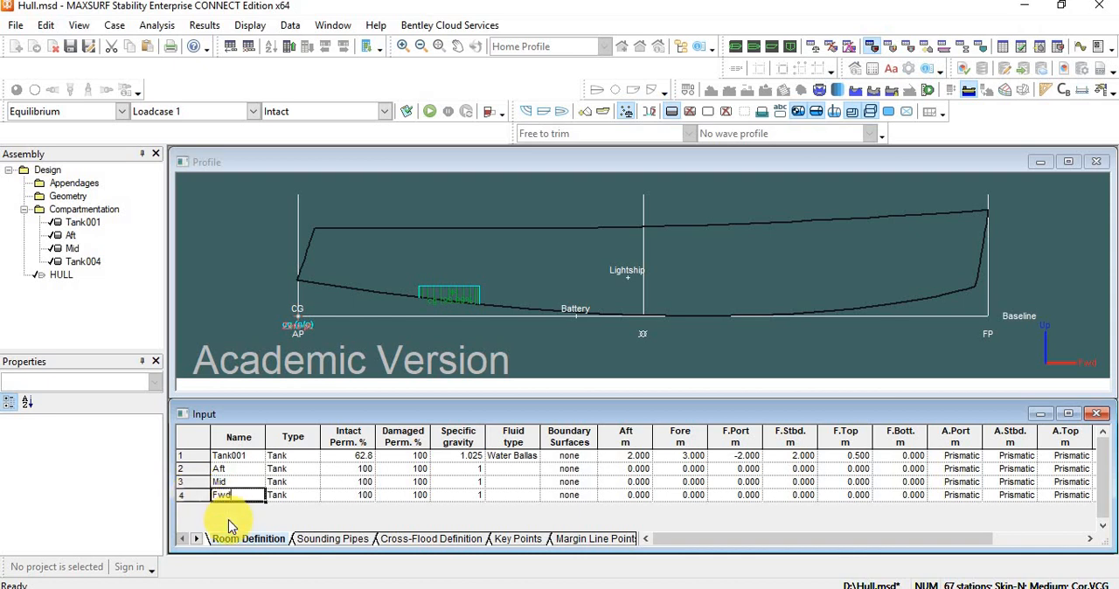
Change the type of the Aft, Mid and Fwd rooms to Compartment.
click(287, 472)
click(309, 469)
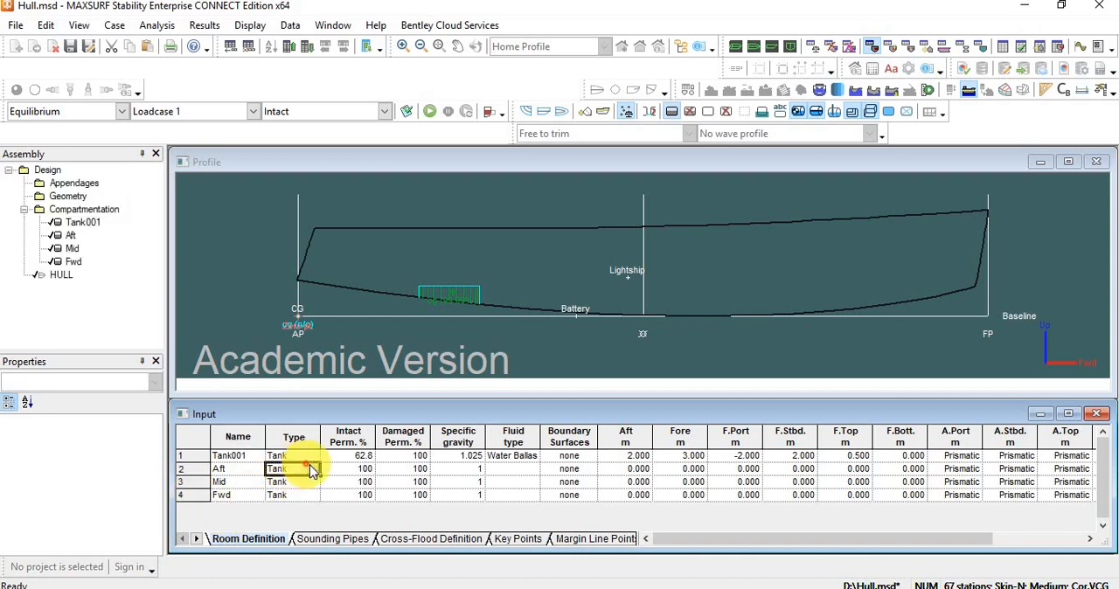
click(314, 471)
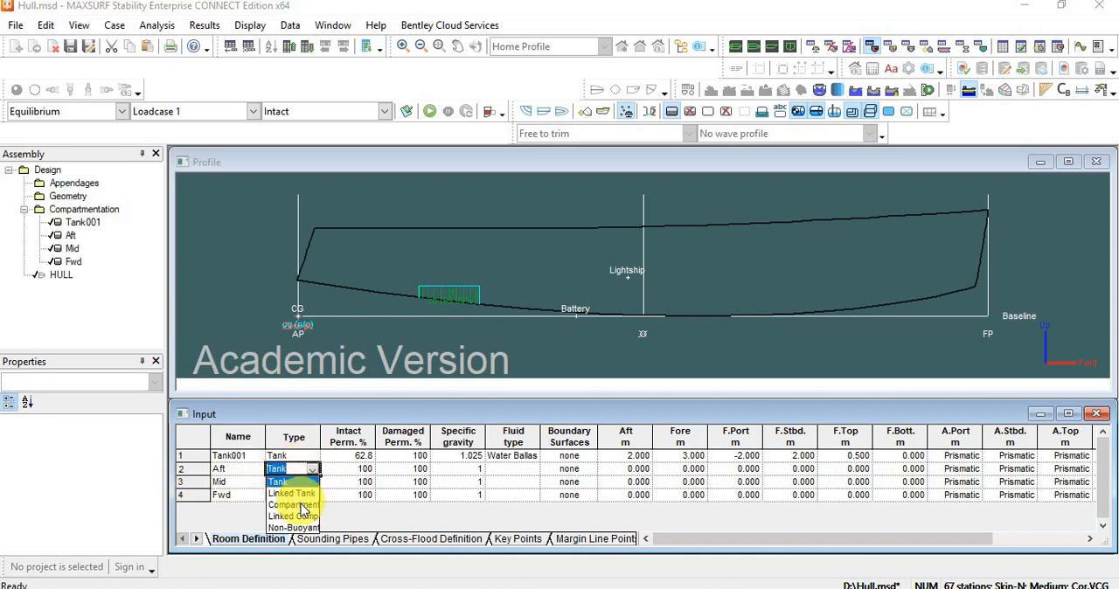
click(302, 506)
click(297, 482)
click(312, 481)
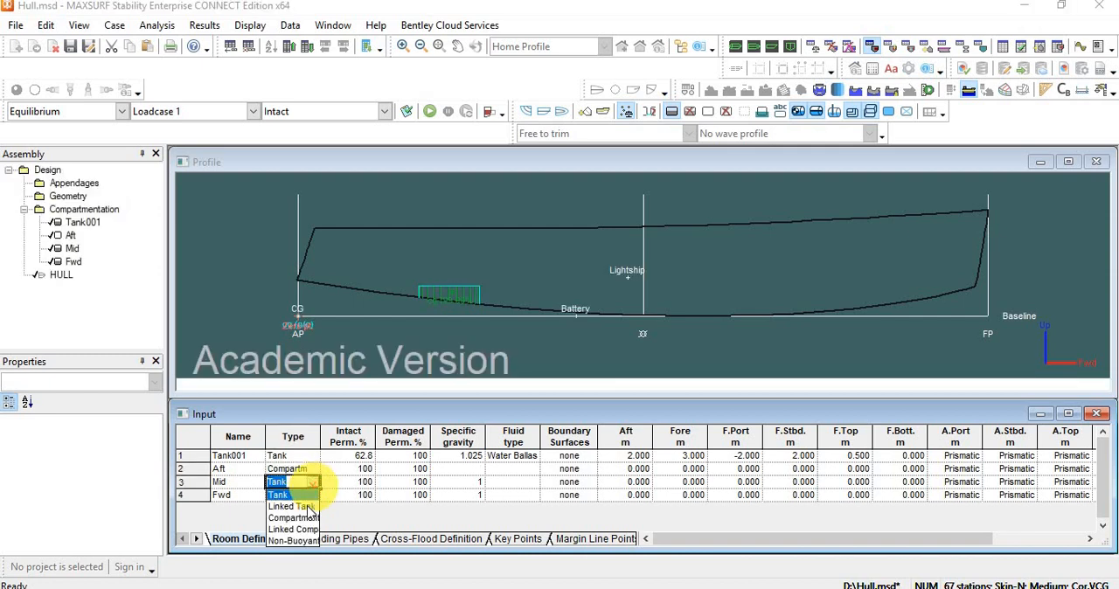
click(297, 517)
click(298, 495)
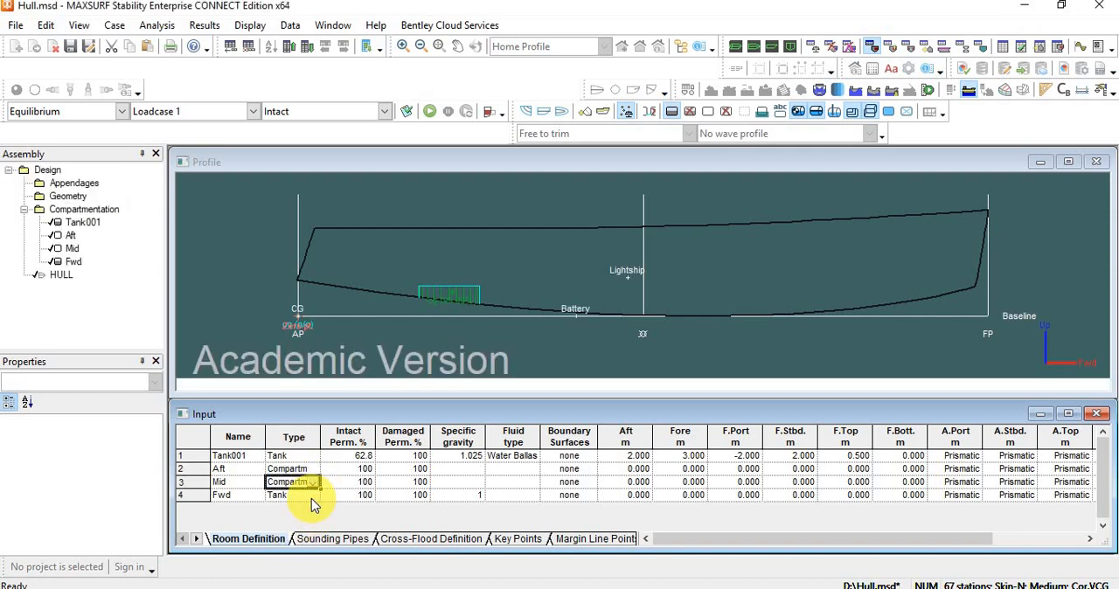
click(312, 496)
click(295, 531)
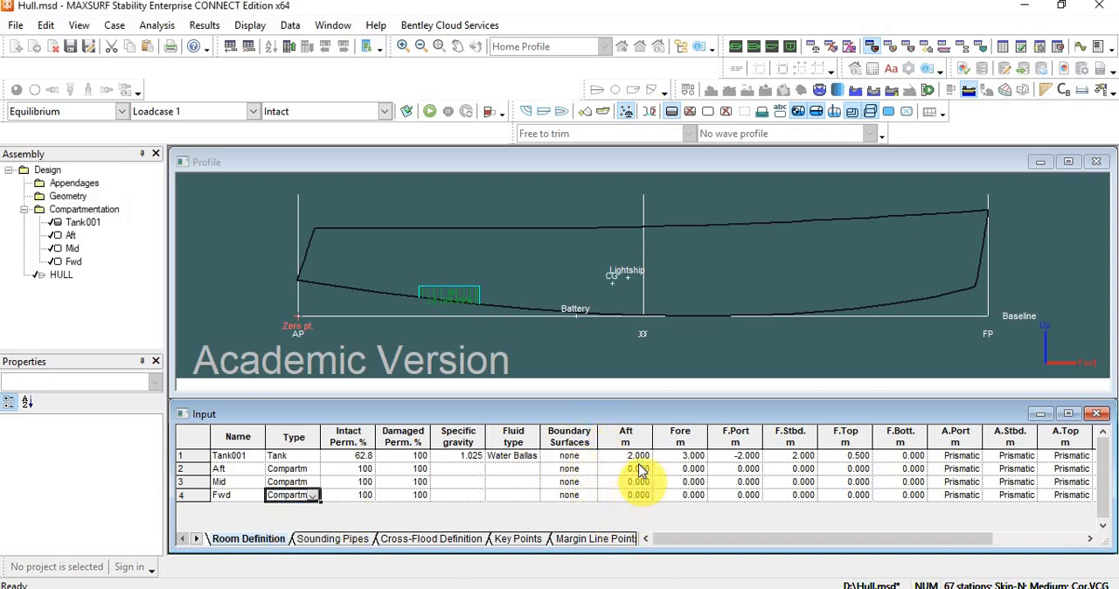
Check positions along the hull profile and set the Aft compartment's fore limit to 4 m.
click(682, 472)
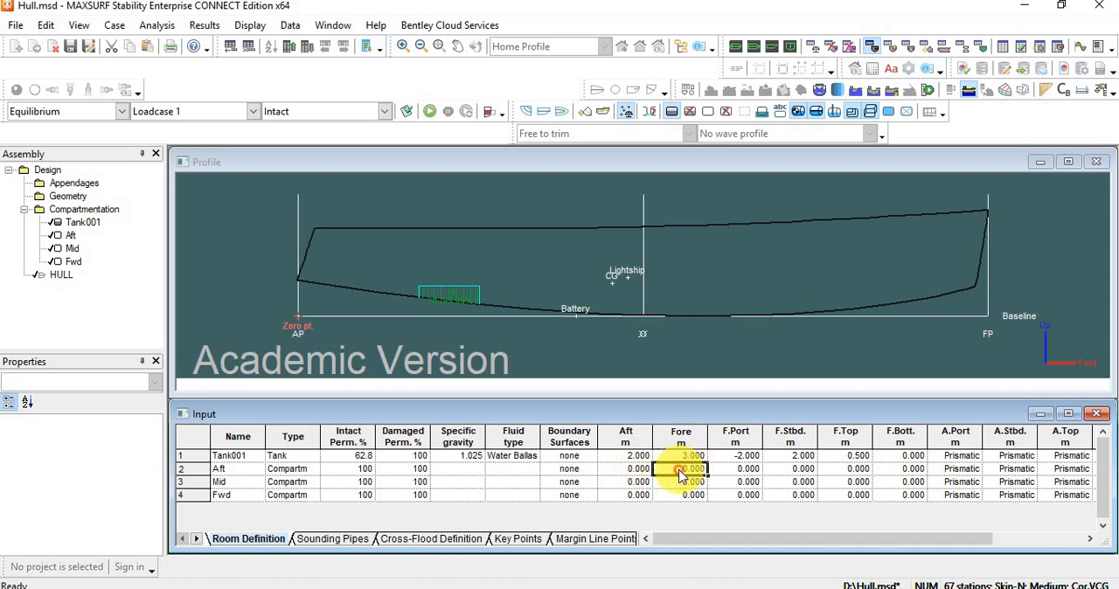
click(538, 277)
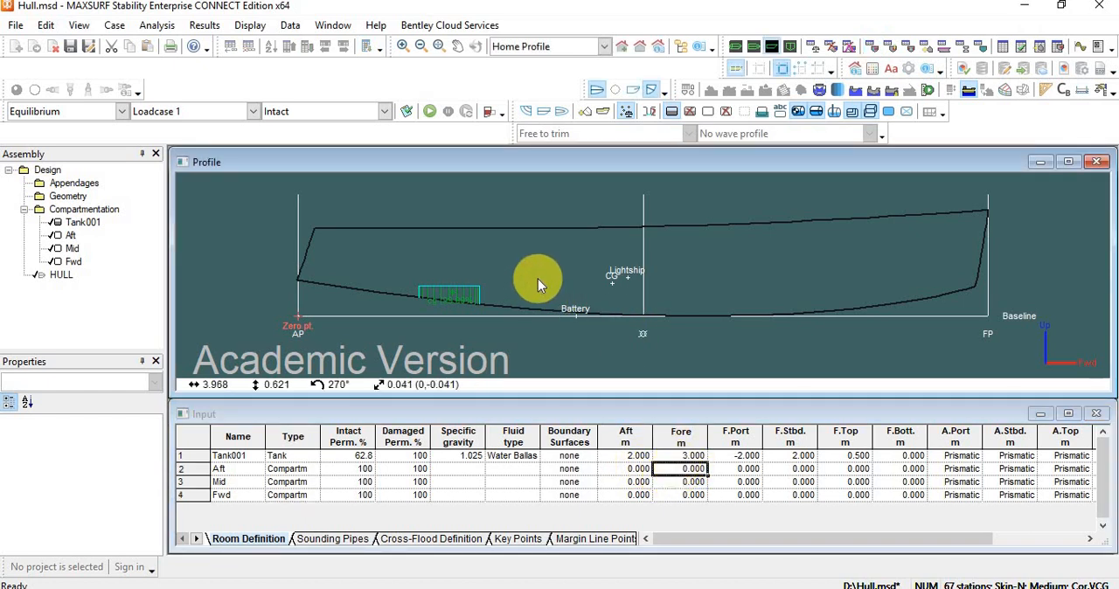
click(689, 469)
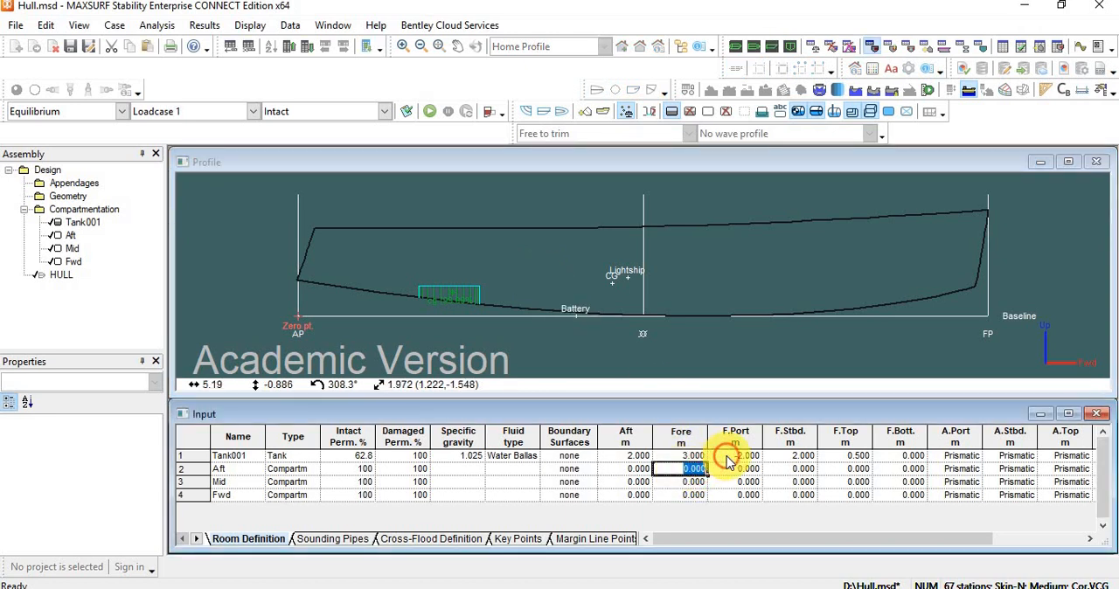
text(4)
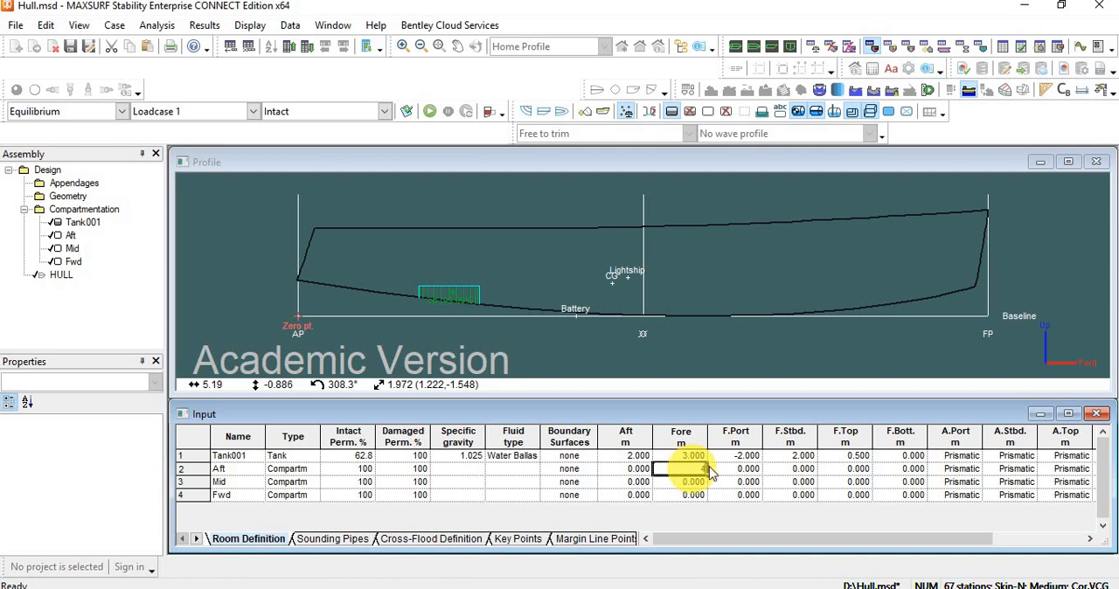
Set the Aft compartment's forward port limit to -2 m and its forward starboard limit to 2 m.
click(735, 473)
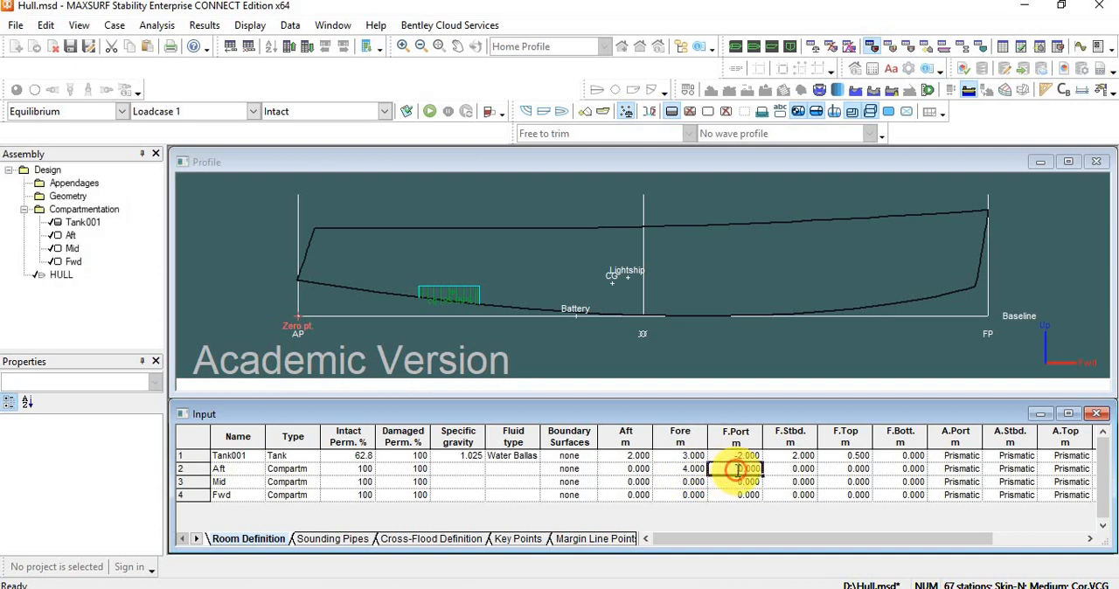
click(737, 470)
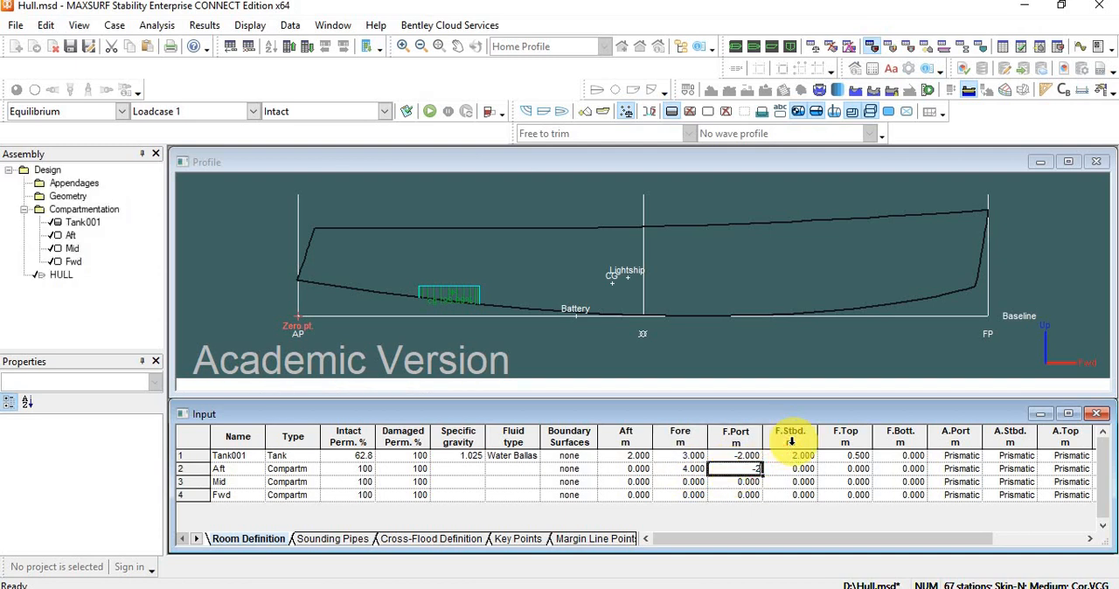
text(-2)
key(Tab)
text(2)
key(Return)
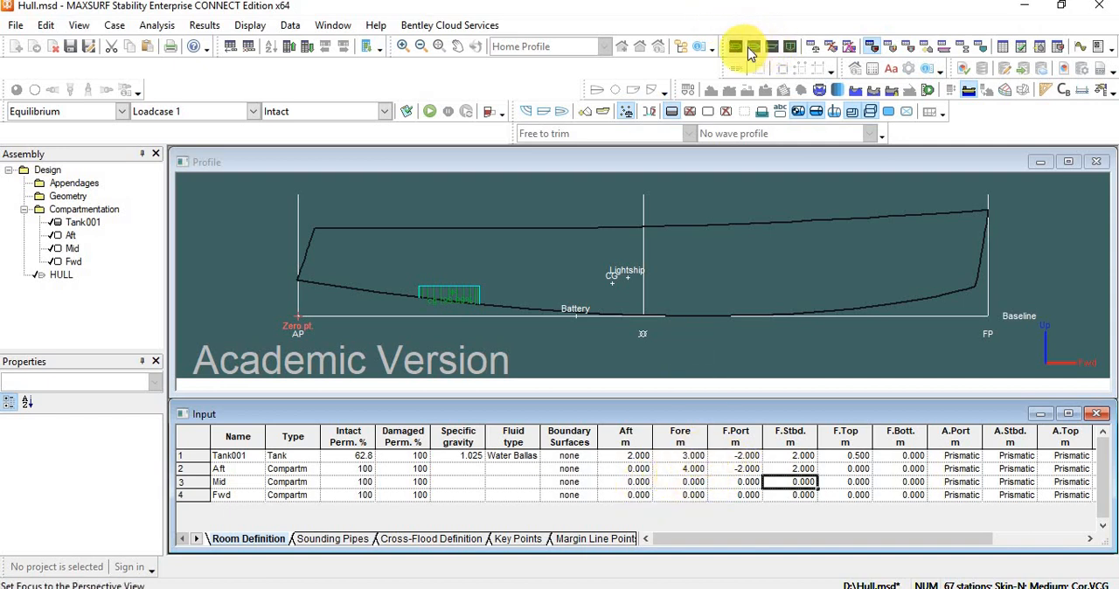
Check the hull's width in the plan view and set the Aft compartment's forward port and starboard limits to -2.1 m and 2.1 m.
click(753, 48)
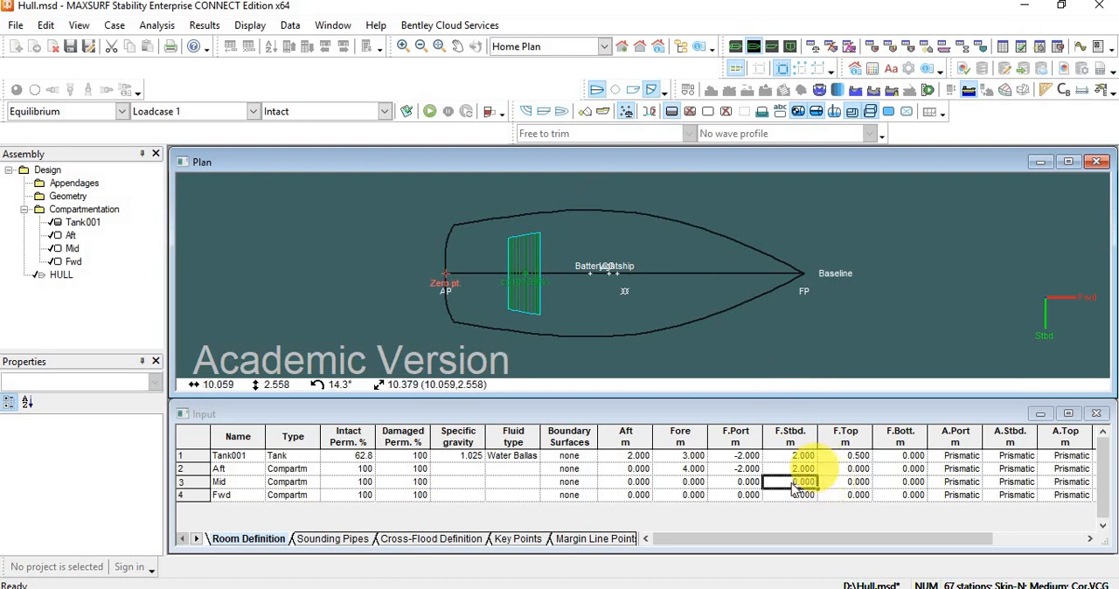
click(745, 469)
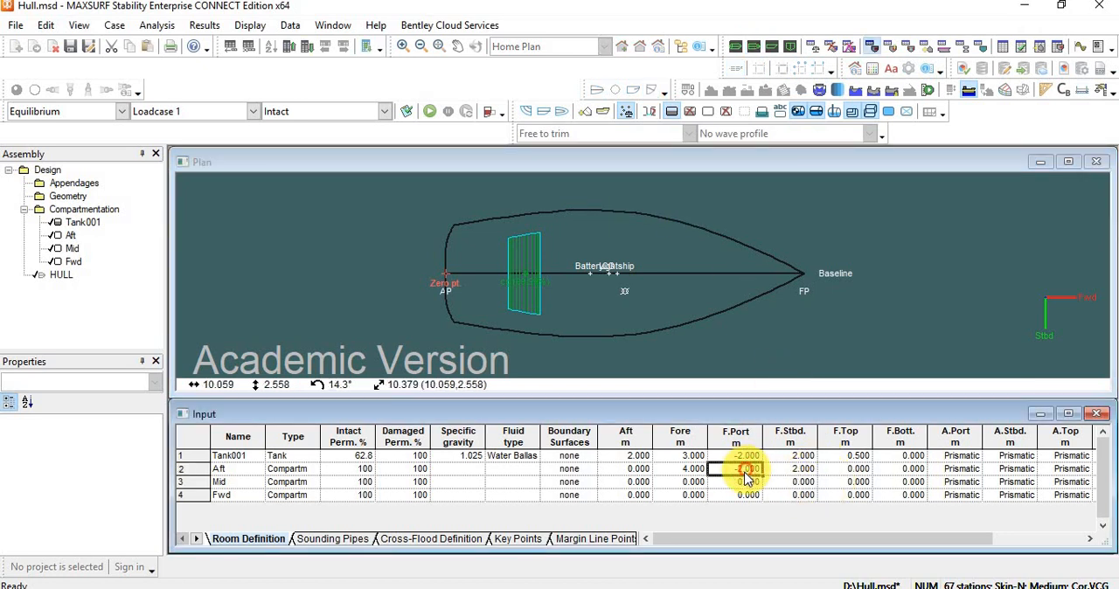
drag(749, 467, 767, 468)
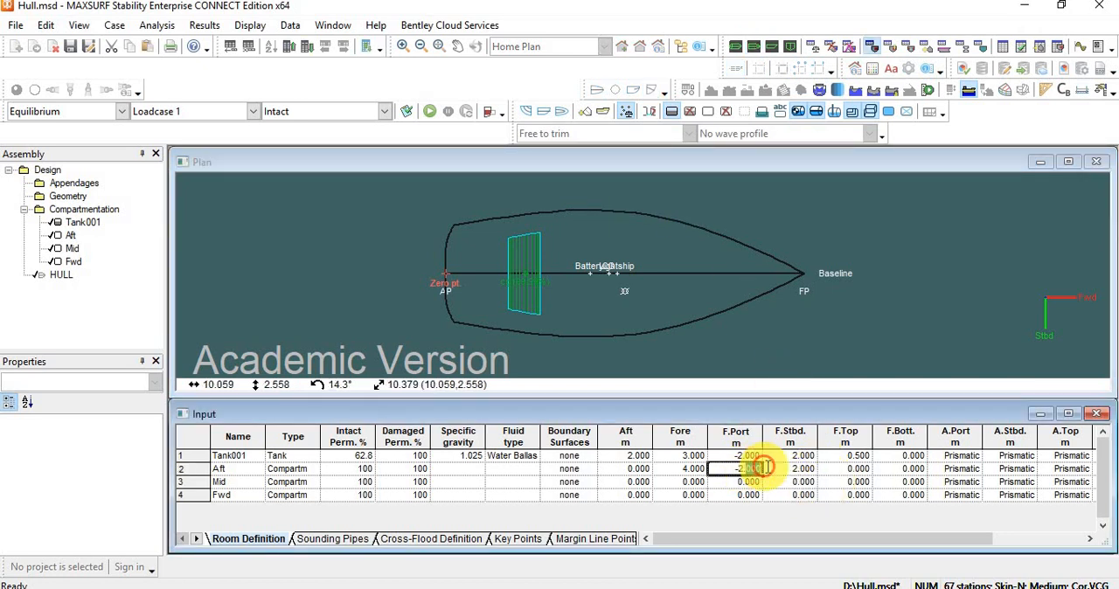
text(1)
click(799, 468)
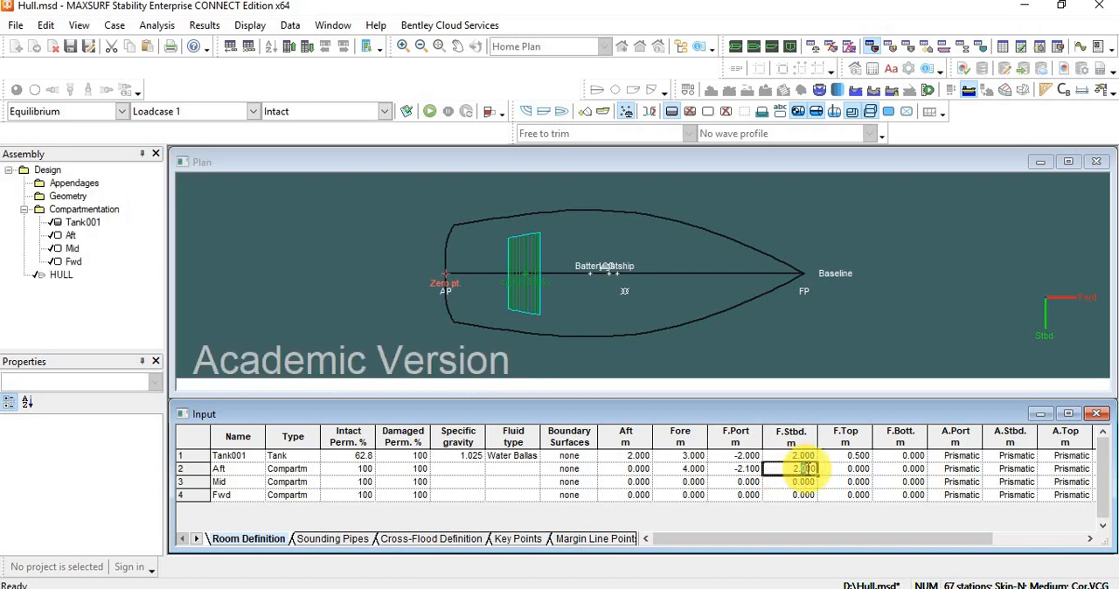
text(1)
click(792, 483)
click(754, 470)
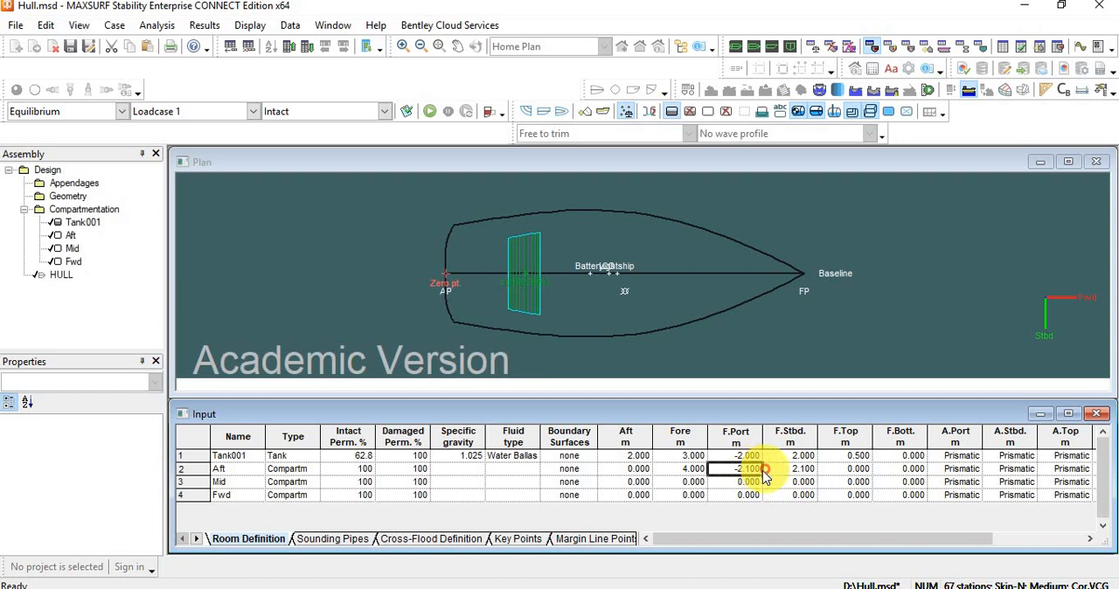
Copy the Aft compartment's forward port and starboard limits of -2.1 m and 2.1 m to the Mid and Fwd compartments.
drag(774, 482, 785, 500)
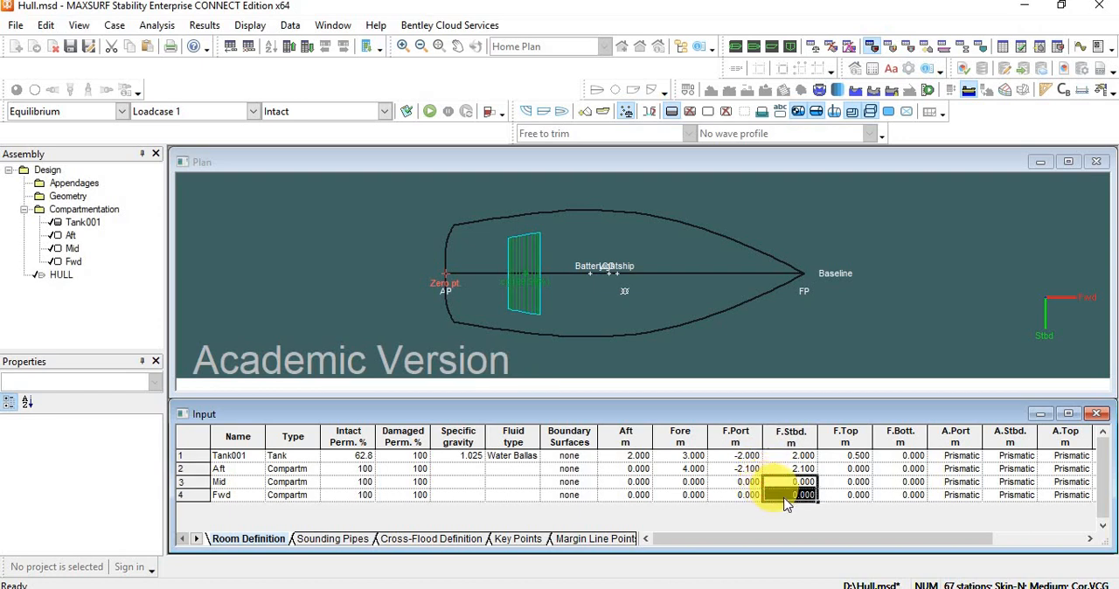
drag(744, 469, 786, 472)
key(ctrl+c)
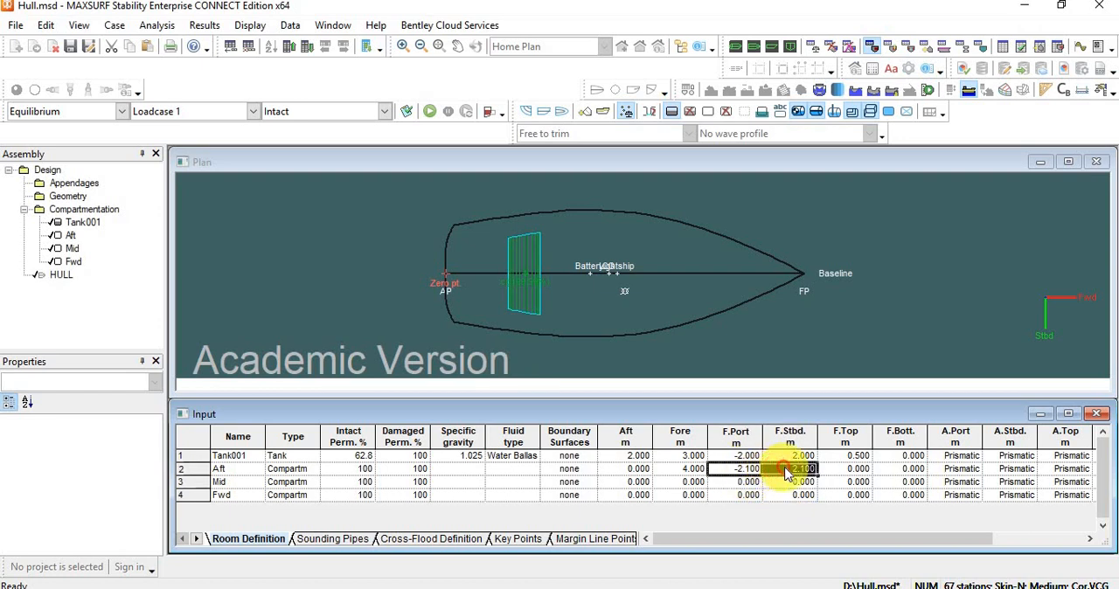
click(743, 484)
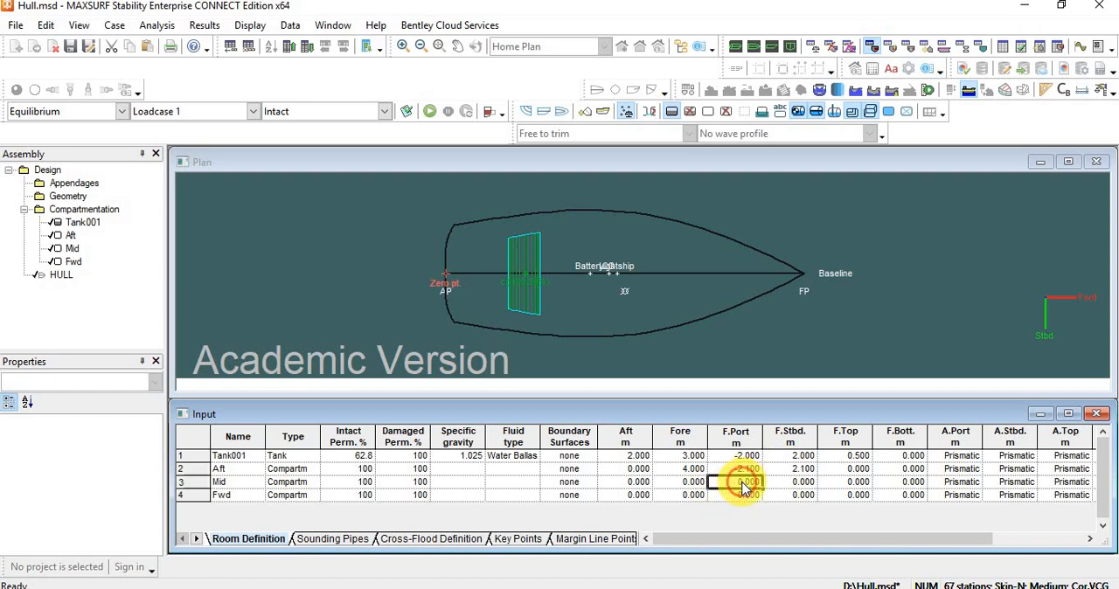
key(ctrl+v)
click(748, 496)
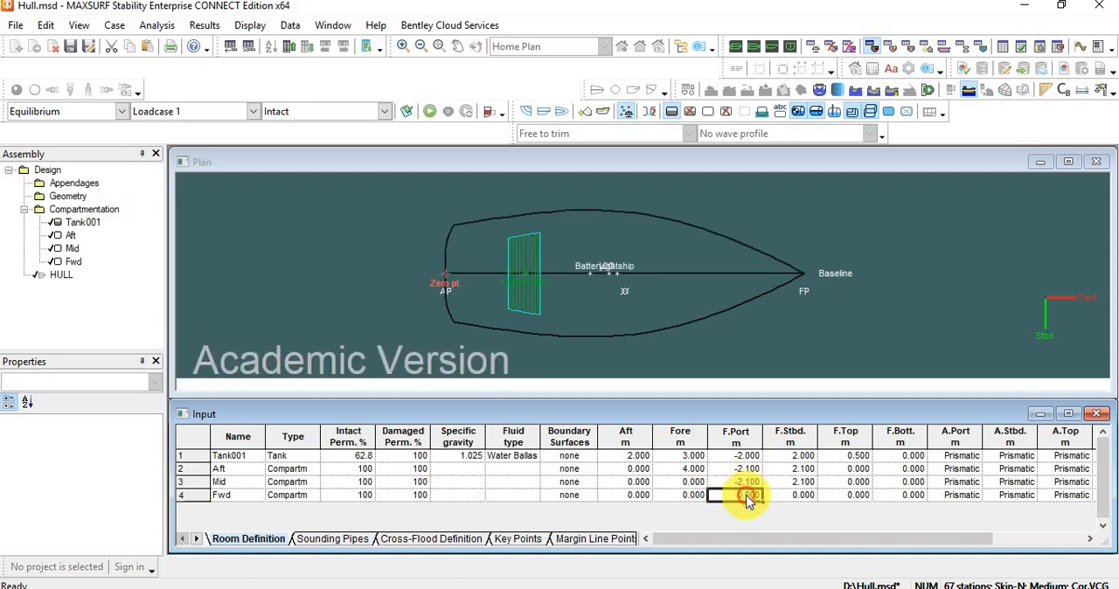
key(ctrl+v)
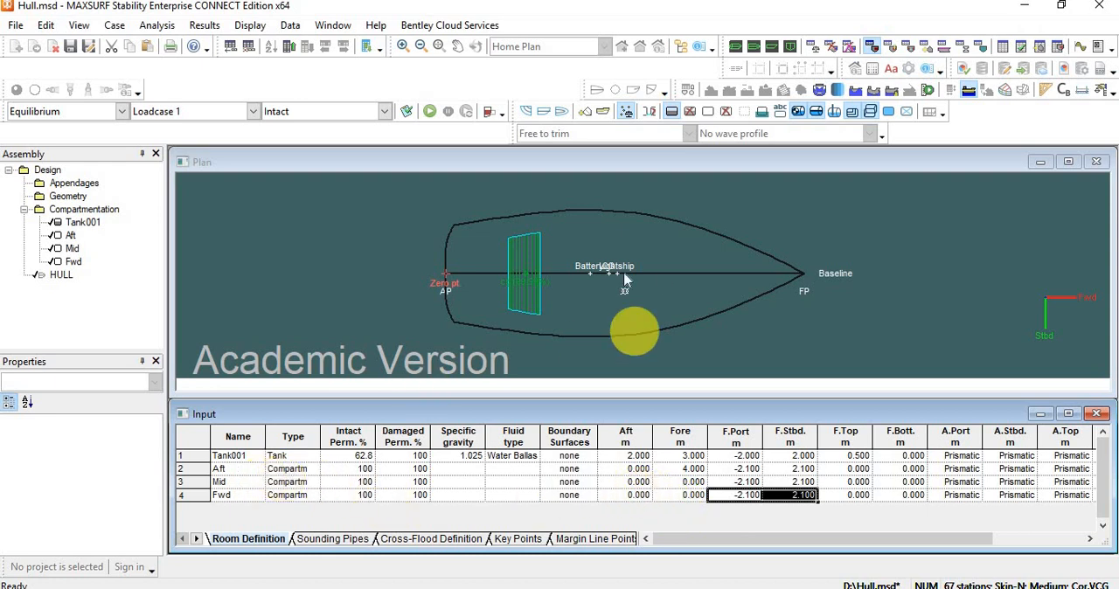
Set the Mid compartment's aft limit to 4 m and its fore limit to 7 m, checking positions in the plan view.
click(638, 485)
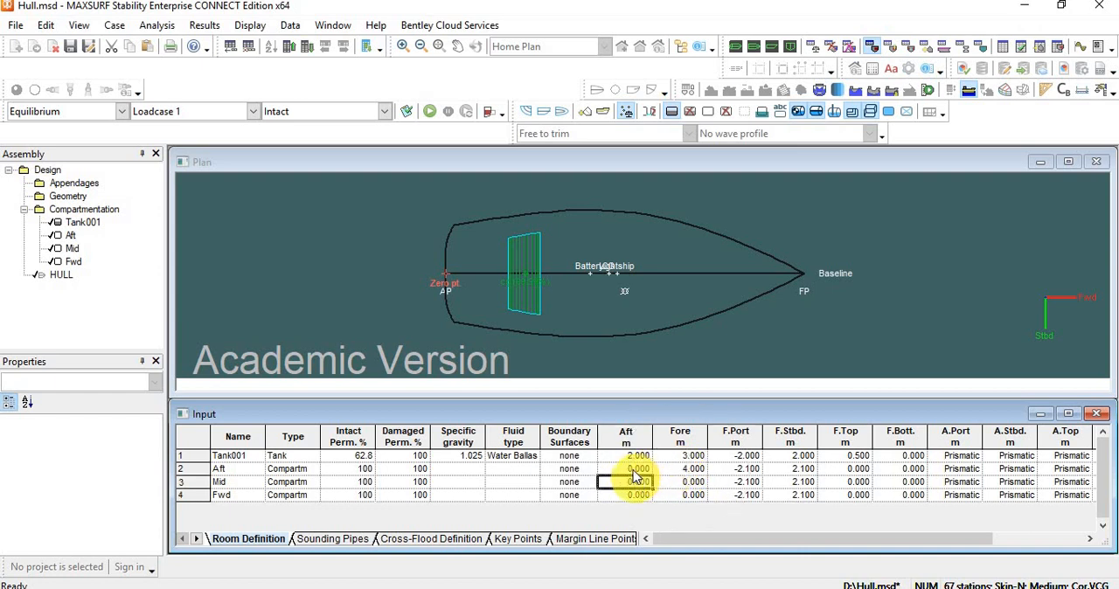
text(4)
click(688, 483)
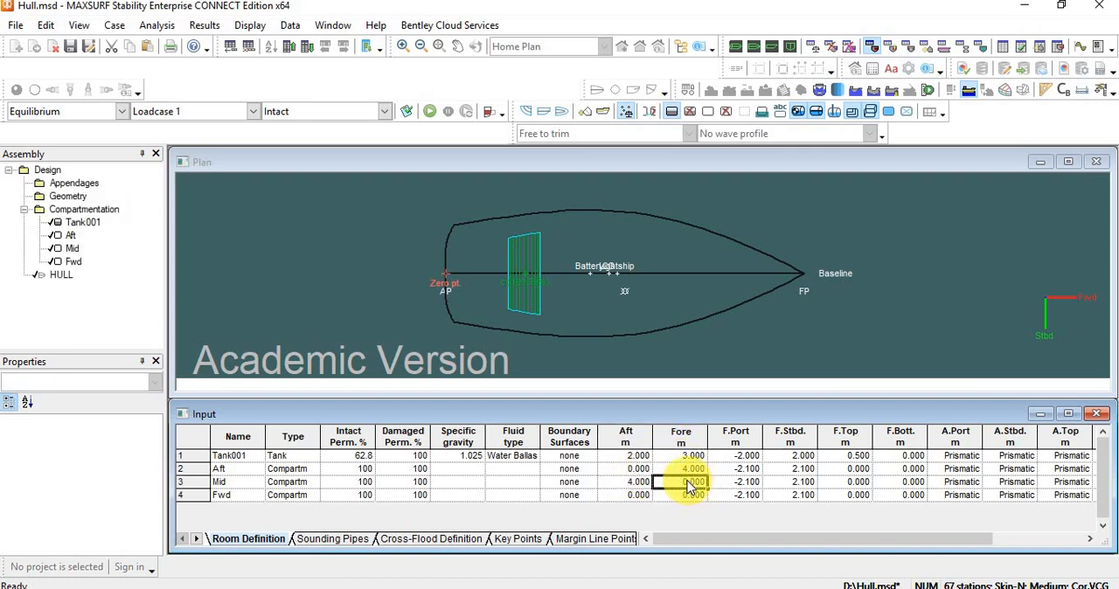
click(652, 220)
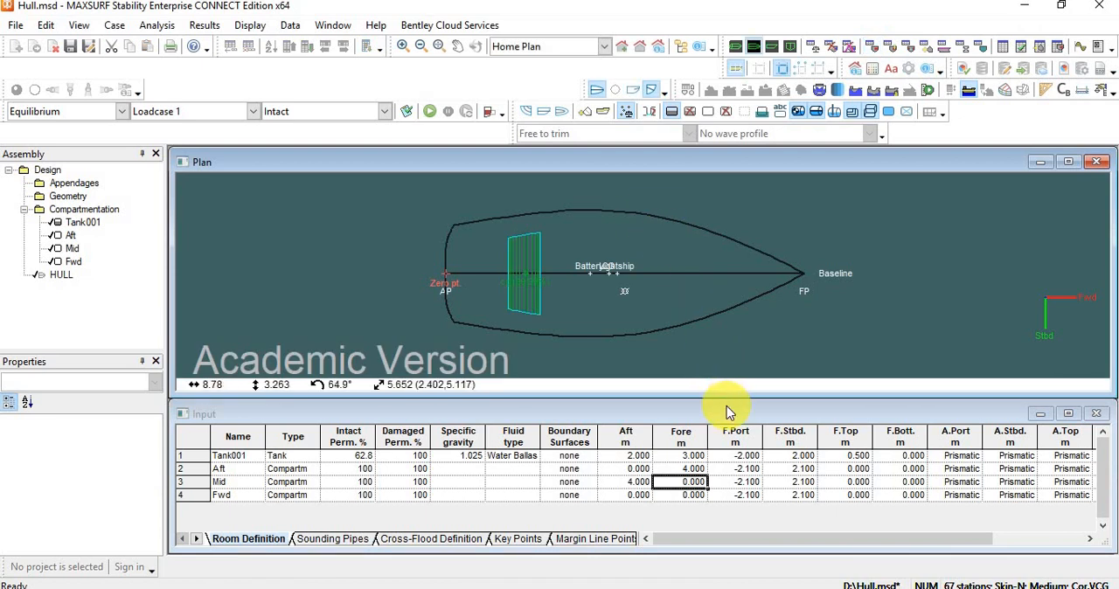
click(694, 481)
text(7)
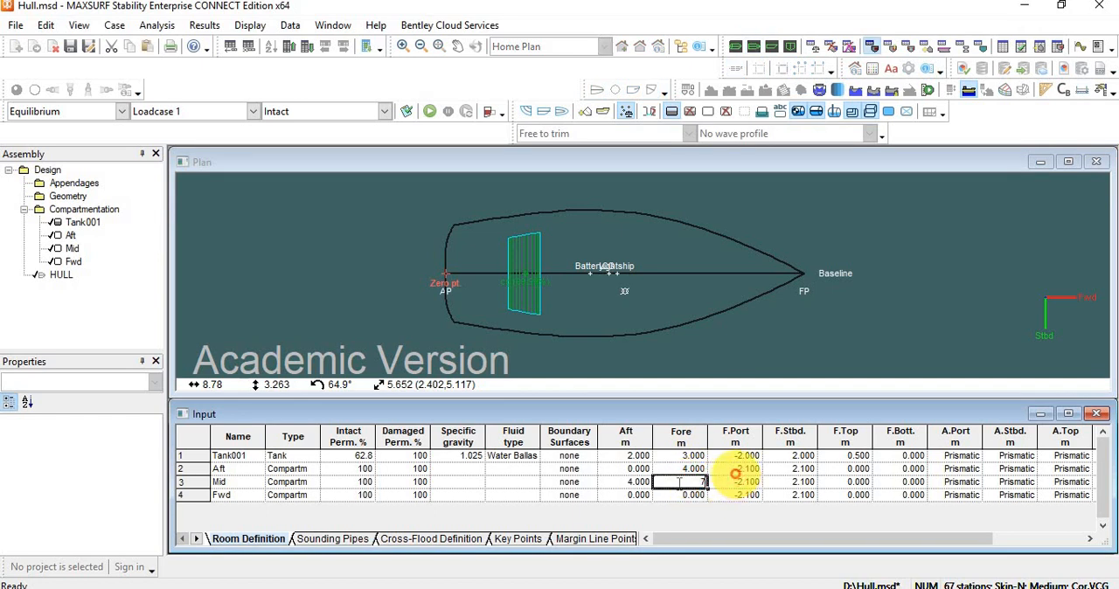
Set the Fwd compartment's aft limit to 7 m and its fore limit to 11.4 m at the bow.
click(633, 495)
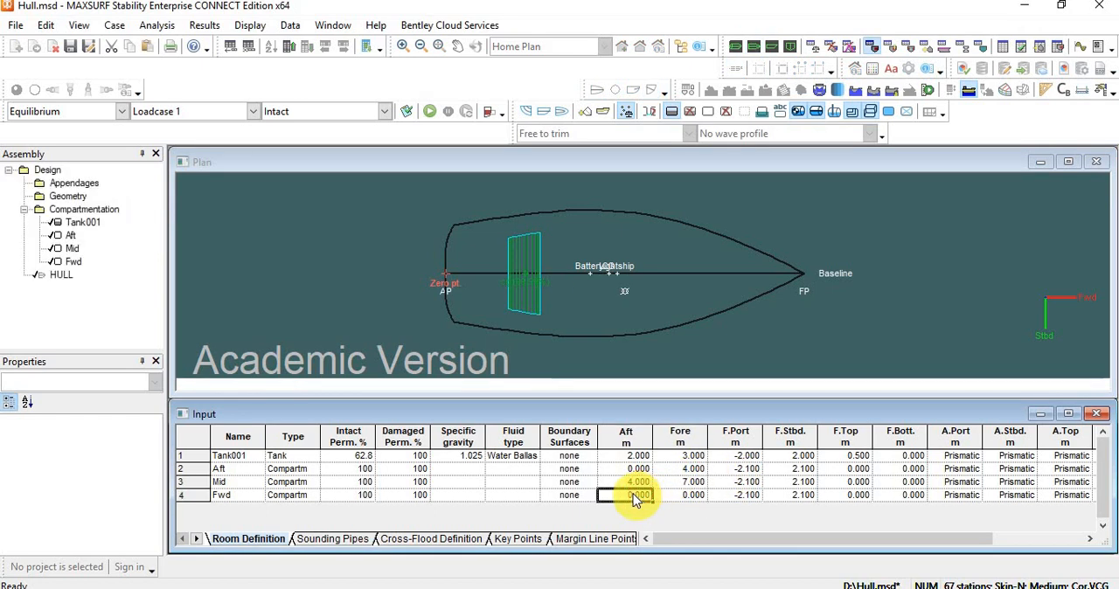
click(633, 494)
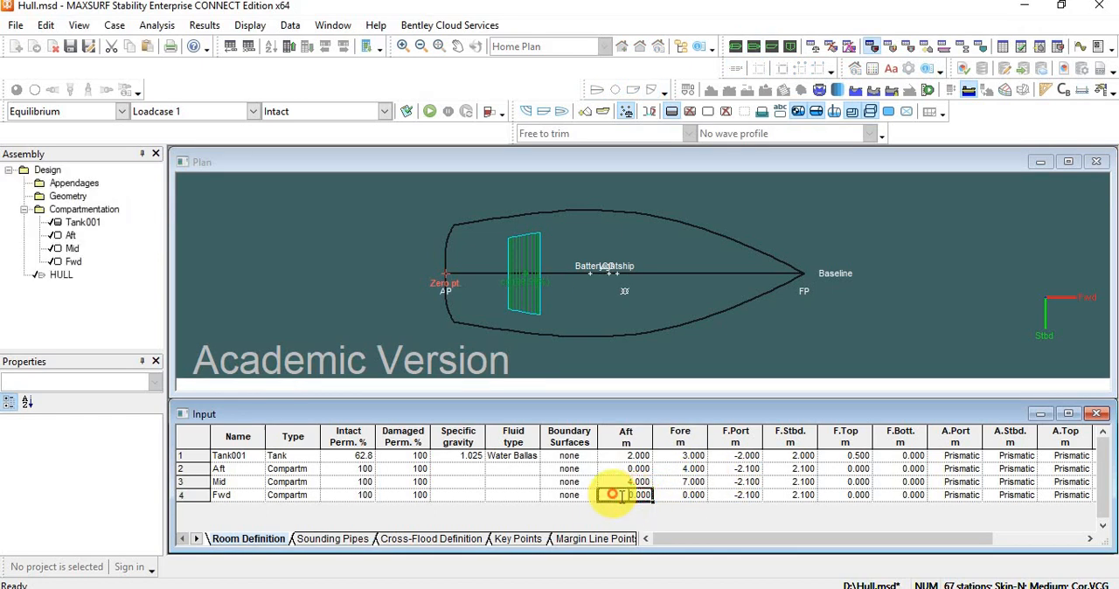
text(7)
click(686, 494)
click(686, 495)
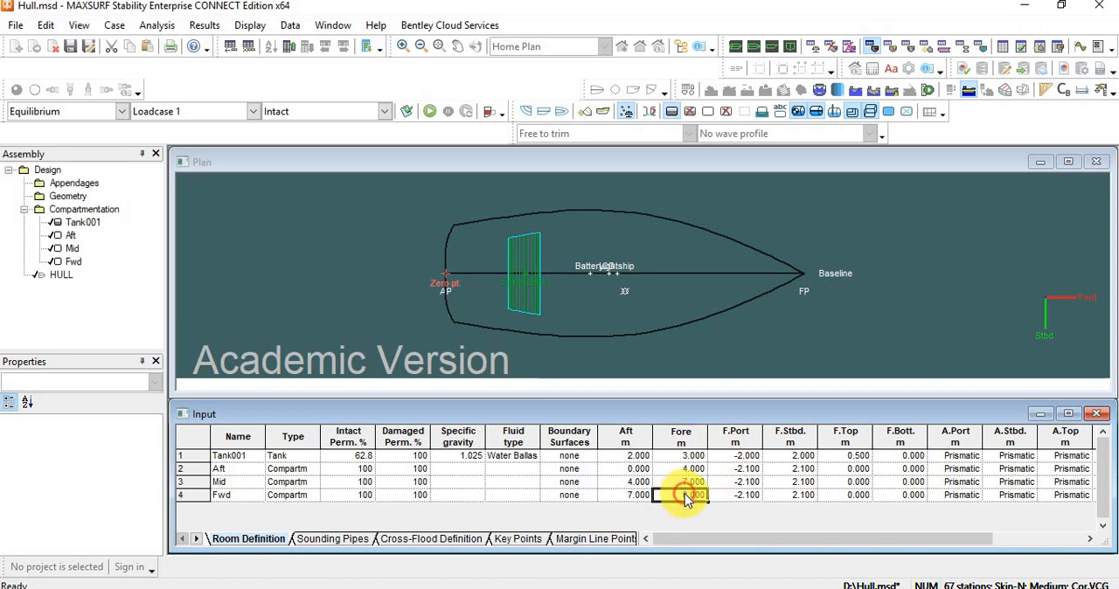
click(802, 274)
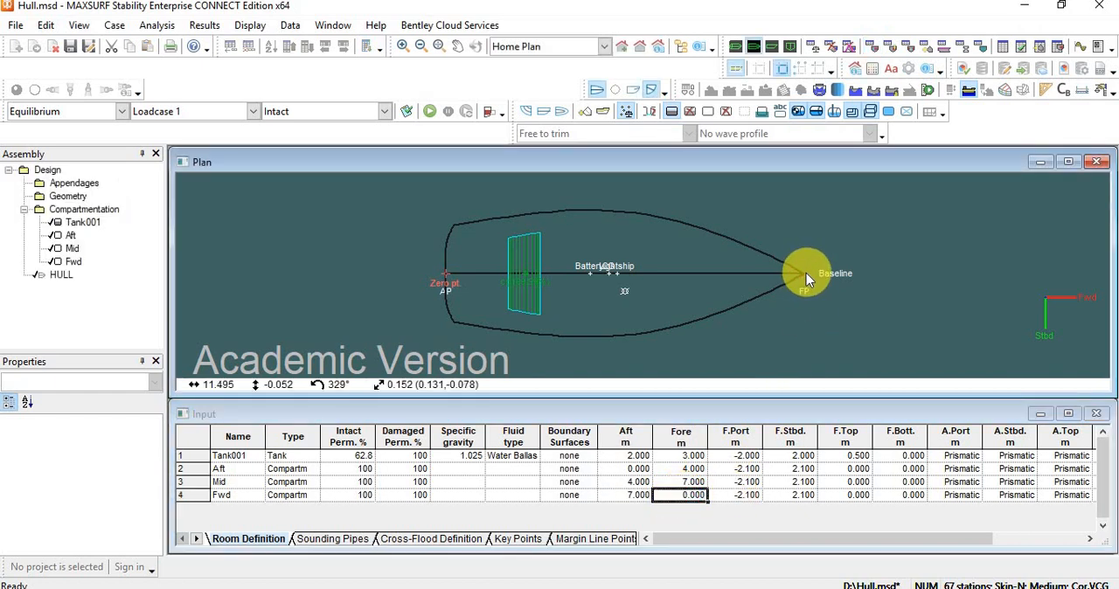
click(684, 495)
click(684, 495)
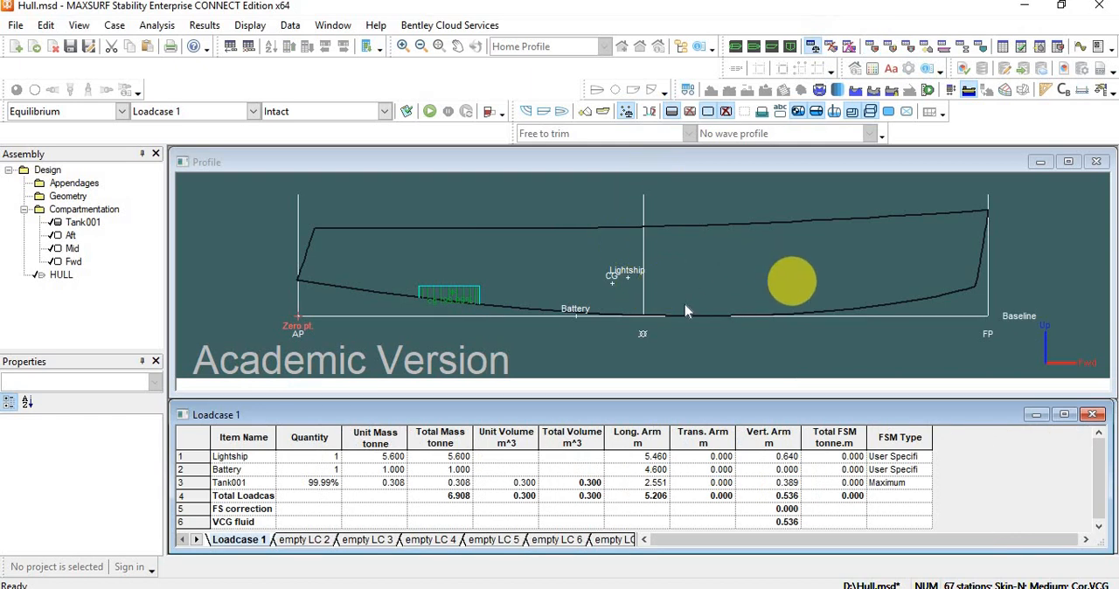
Check the deck height in the profile view and set the forward top limit of the Aft, Mid and Fwd compartments to 2.5 m.
click(872, 50)
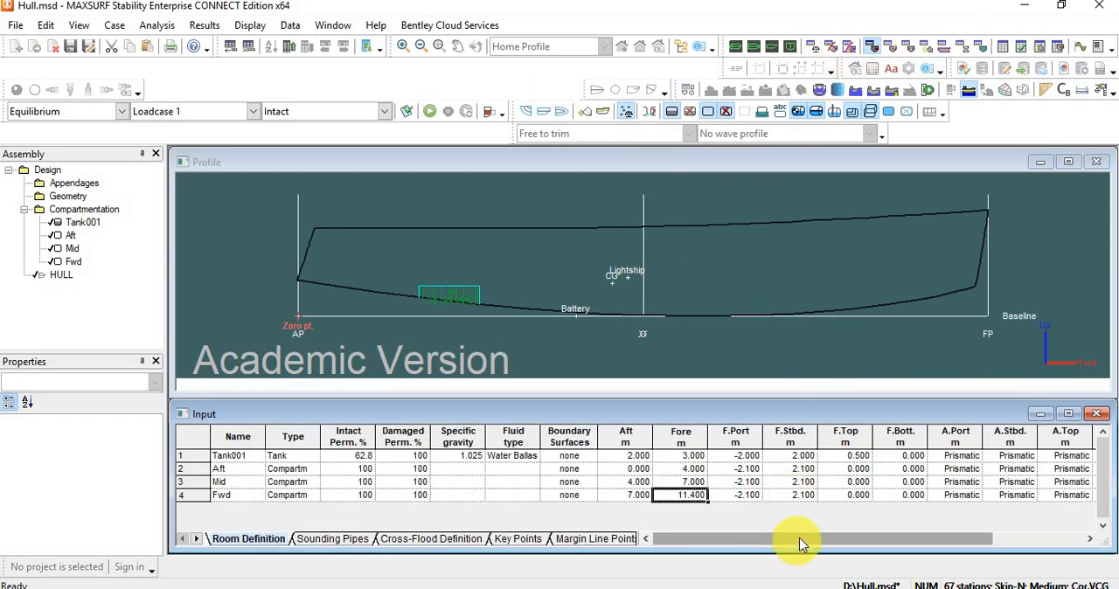
drag(798, 543, 885, 523)
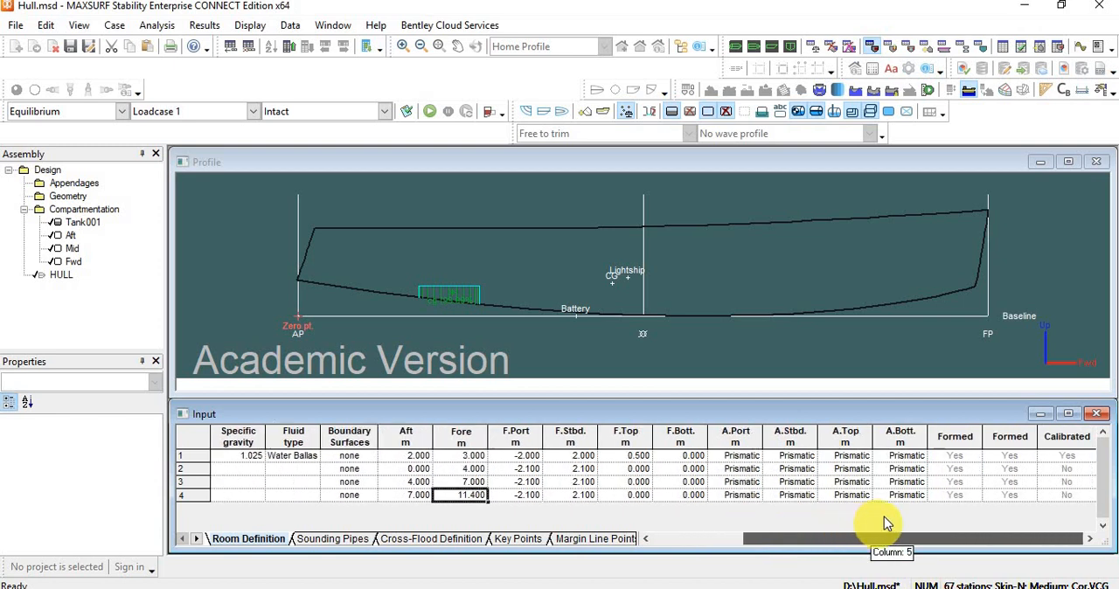
click(518, 212)
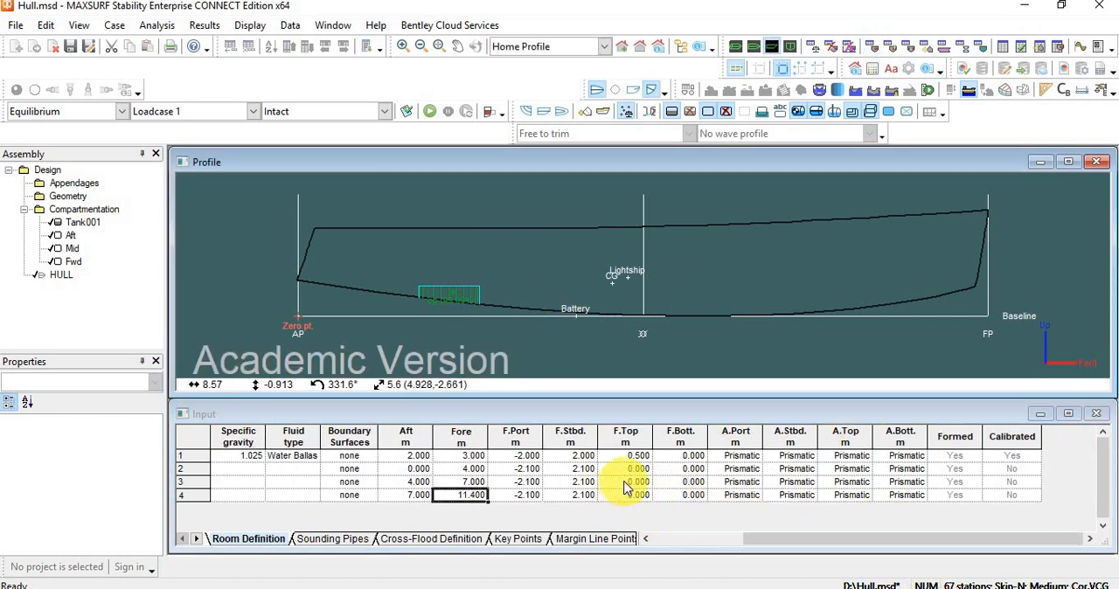
click(454, 229)
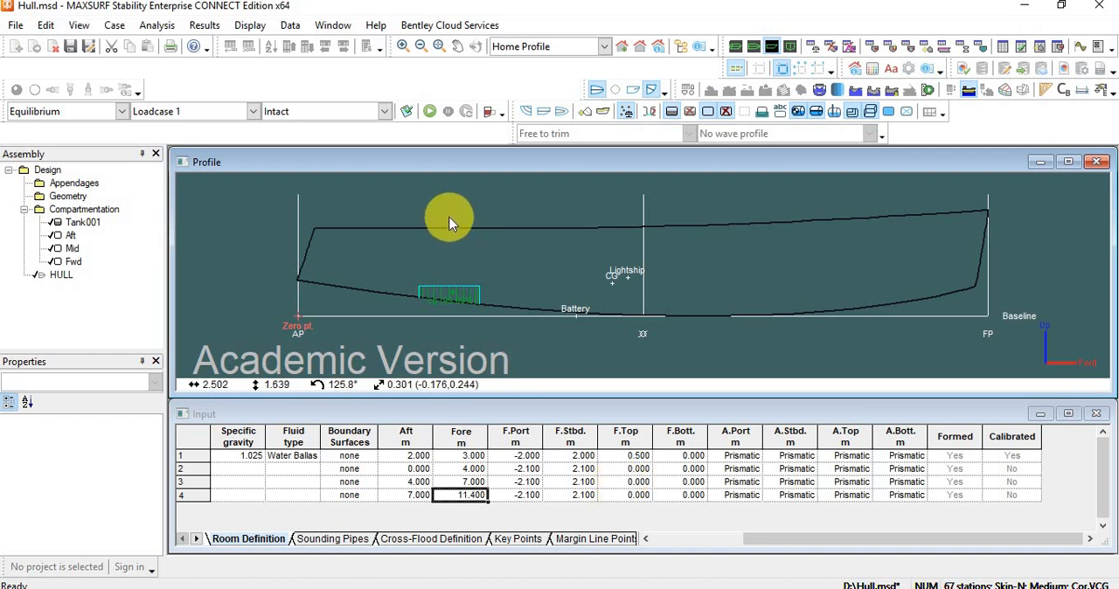
click(637, 471)
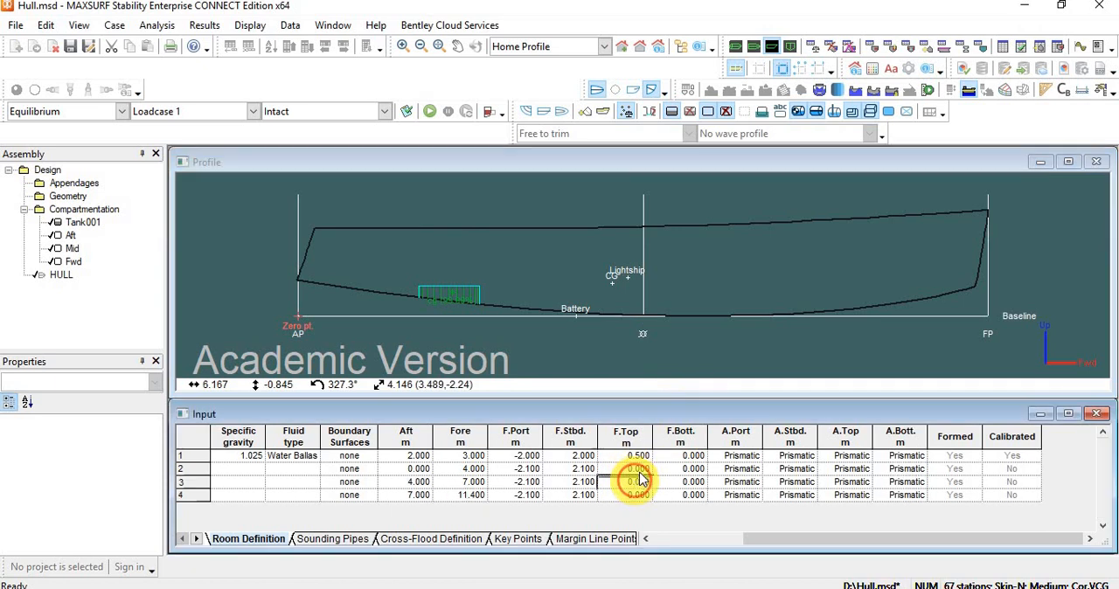
text(2)
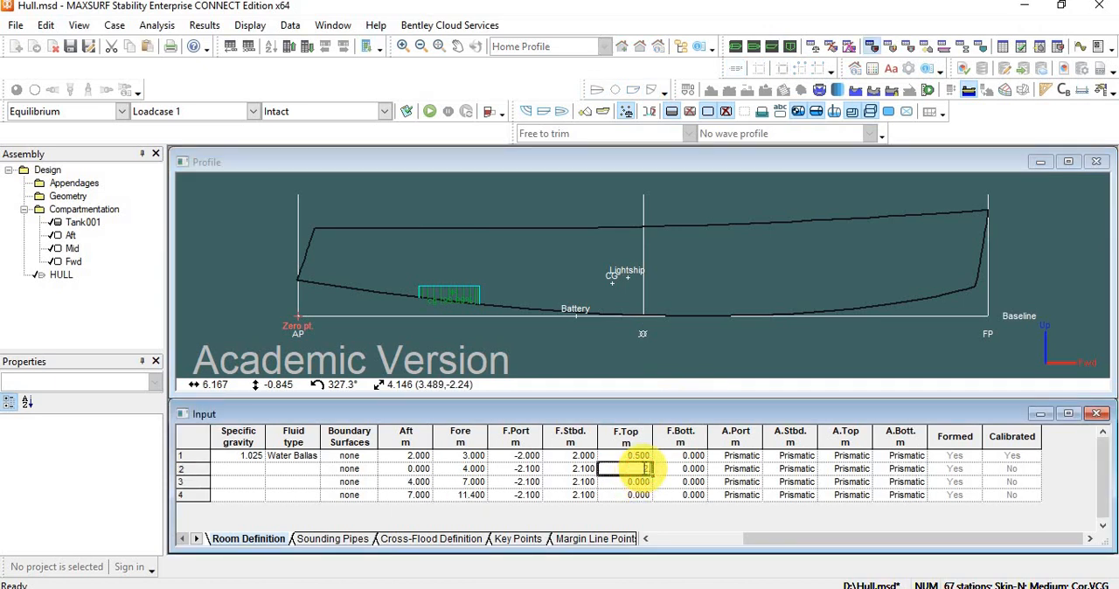
text(.5)
key(Return)
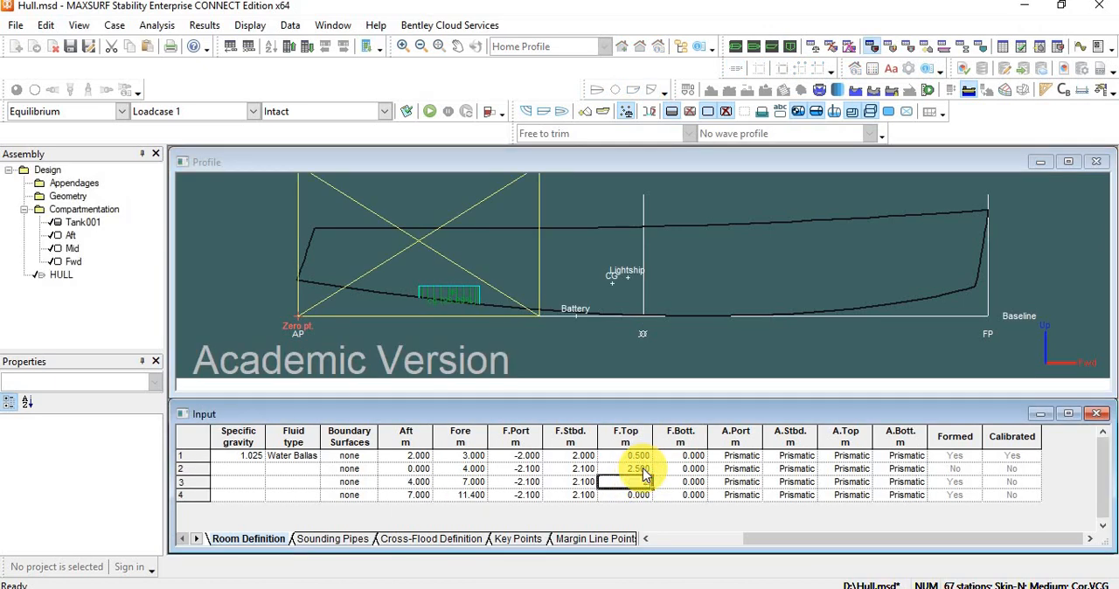
text(2.5)
key(Return)
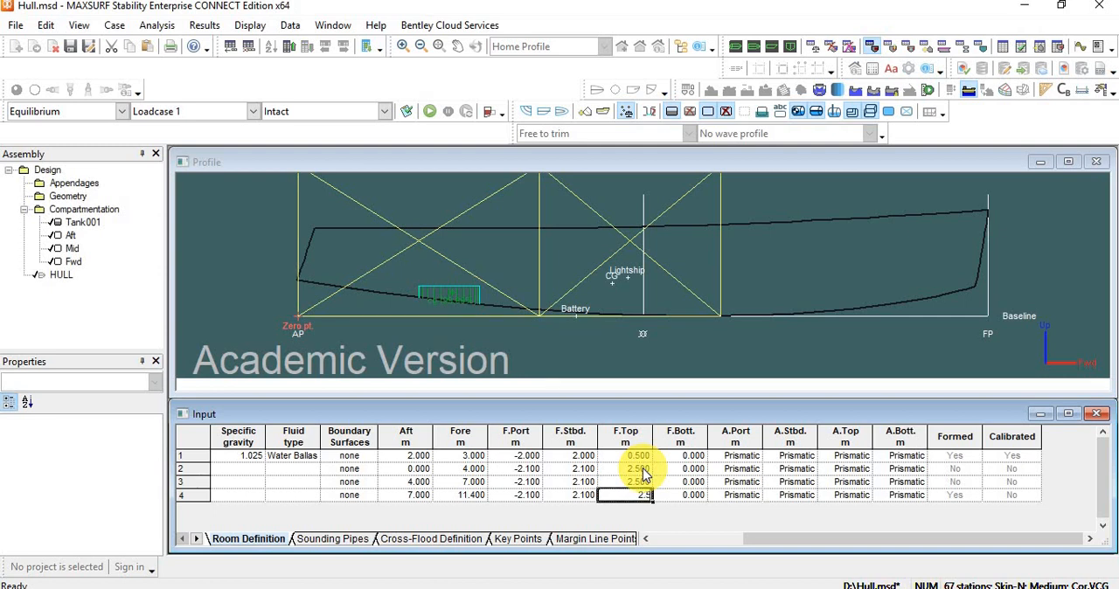
text(2.5)
key(Return)
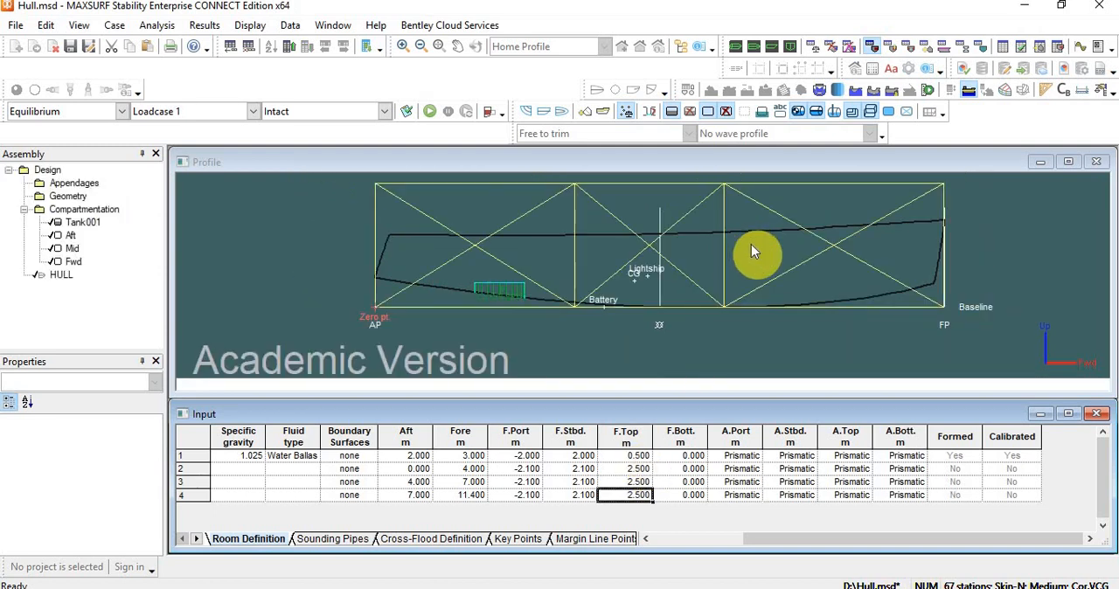
Review the compartment boxes in the profile view and update the tank loadings to form the compartments to the hull.
middle_drag(751, 245, 696, 285)
scroll(675, 294, up, 1)
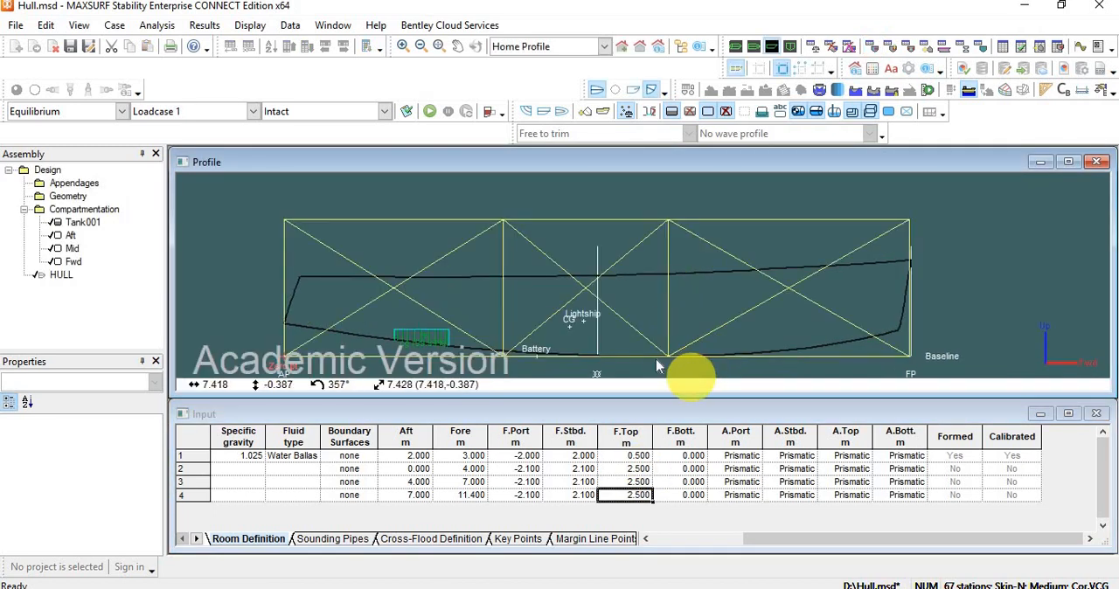
scroll(669, 371, down, 1)
scroll(627, 336, up, 1)
middle_drag(627, 329, 644, 285)
scroll(645, 283, down, 1)
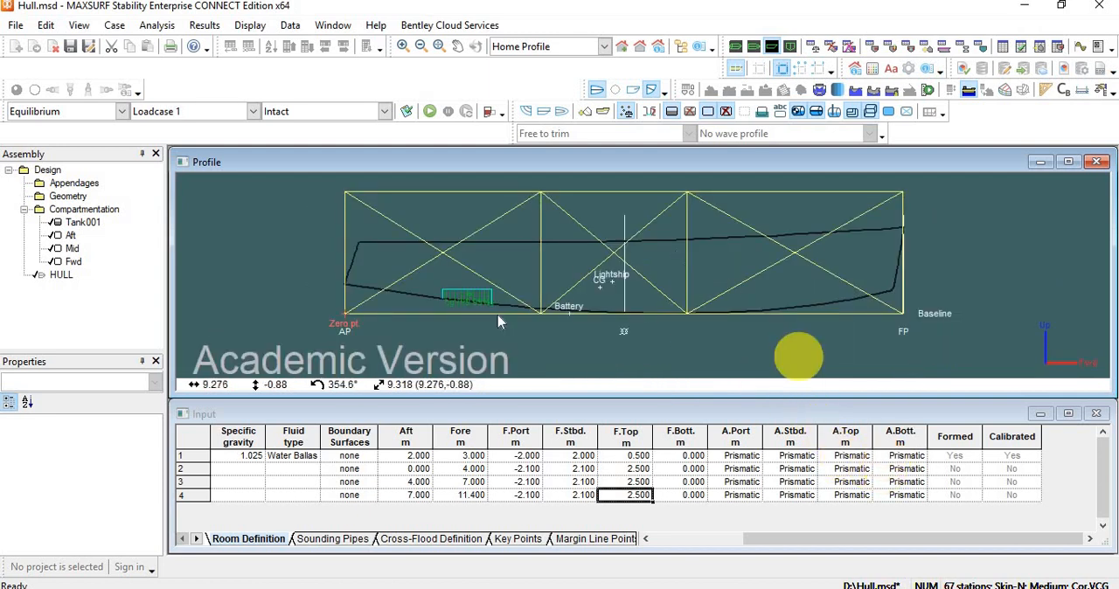
click(489, 114)
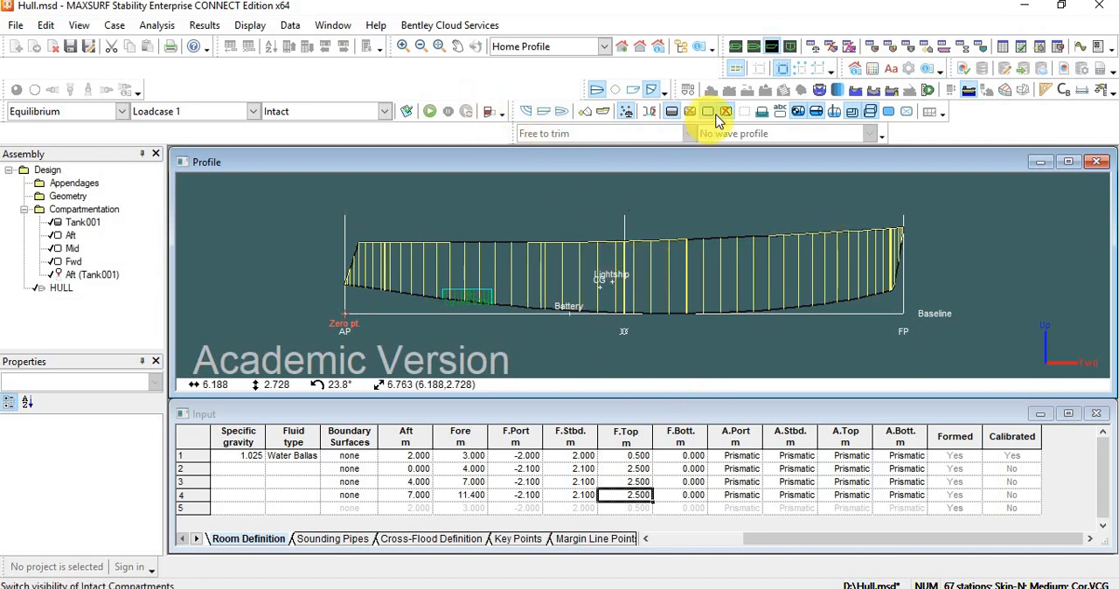
Toggle the compartment visibility and inspect the formed compartments in the plan and profile views.
click(723, 112)
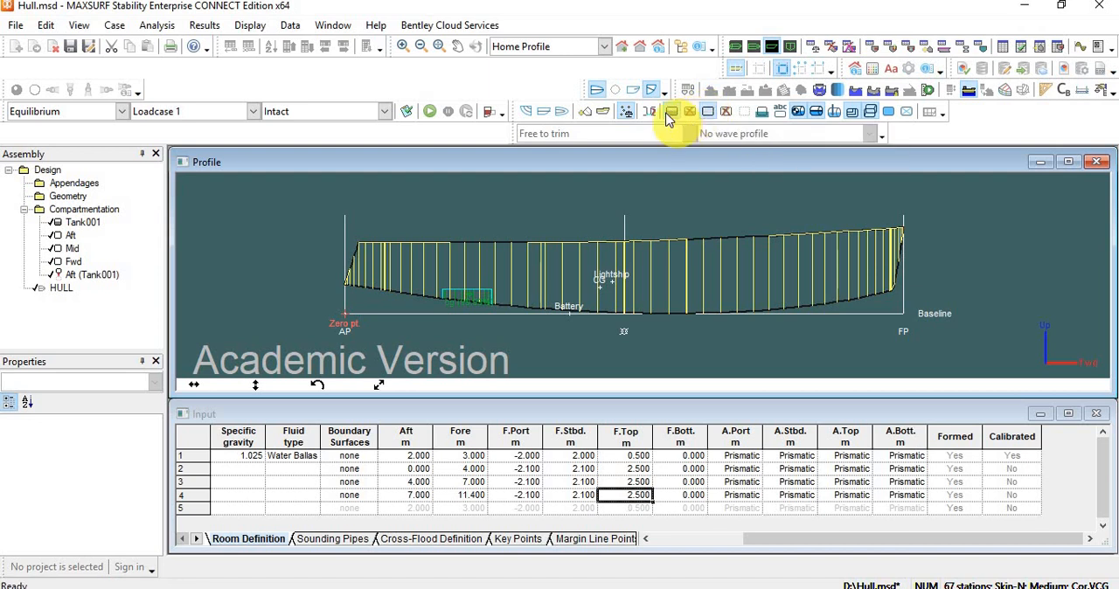
click(708, 111)
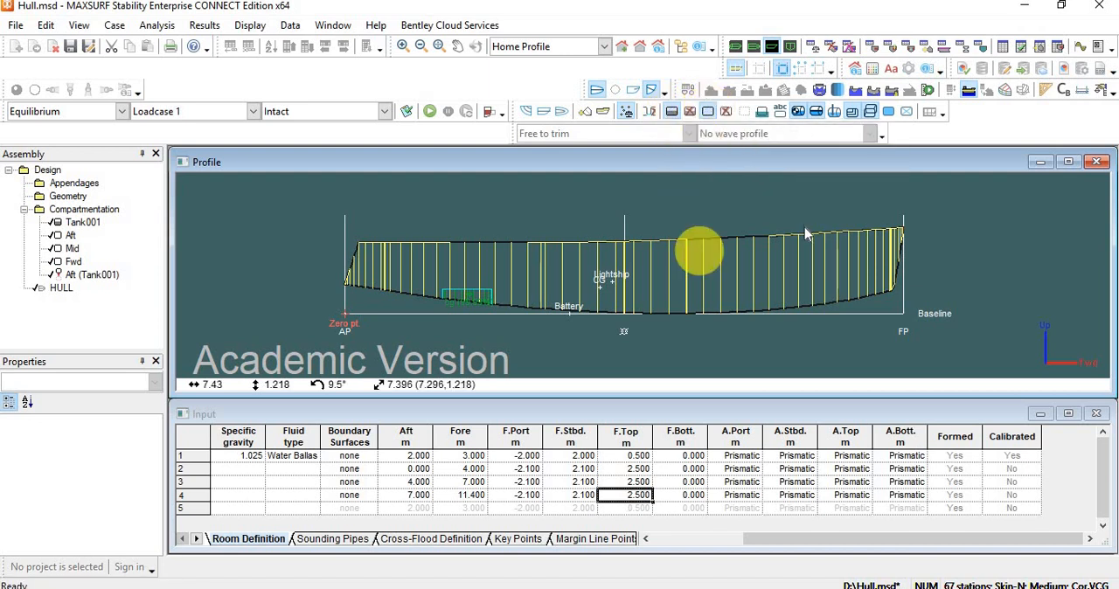
click(753, 46)
scroll(573, 335, up, 2)
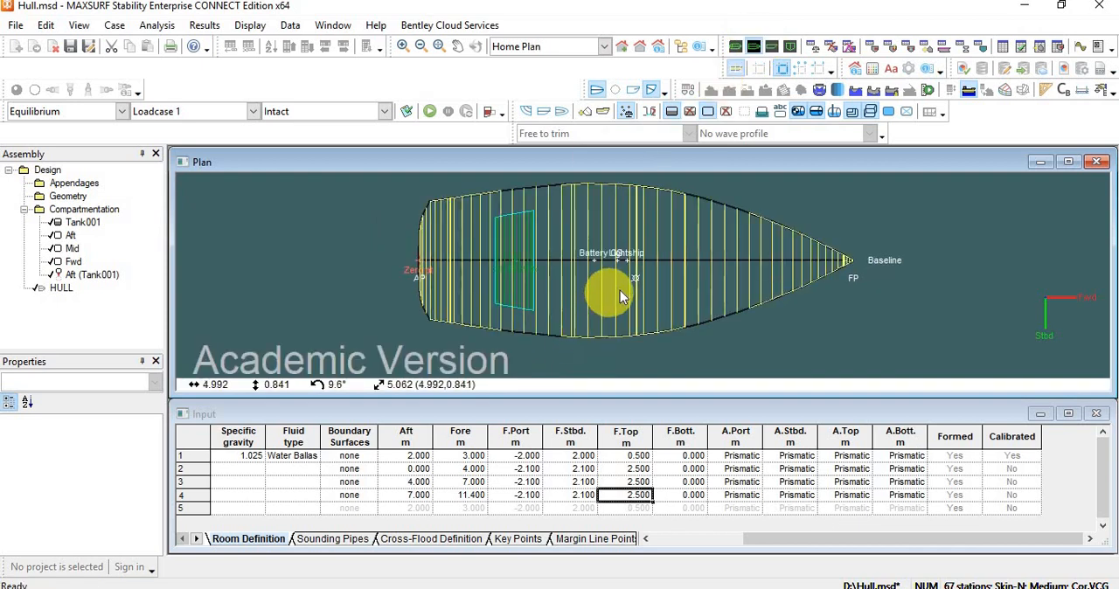
scroll(620, 290, down, 2)
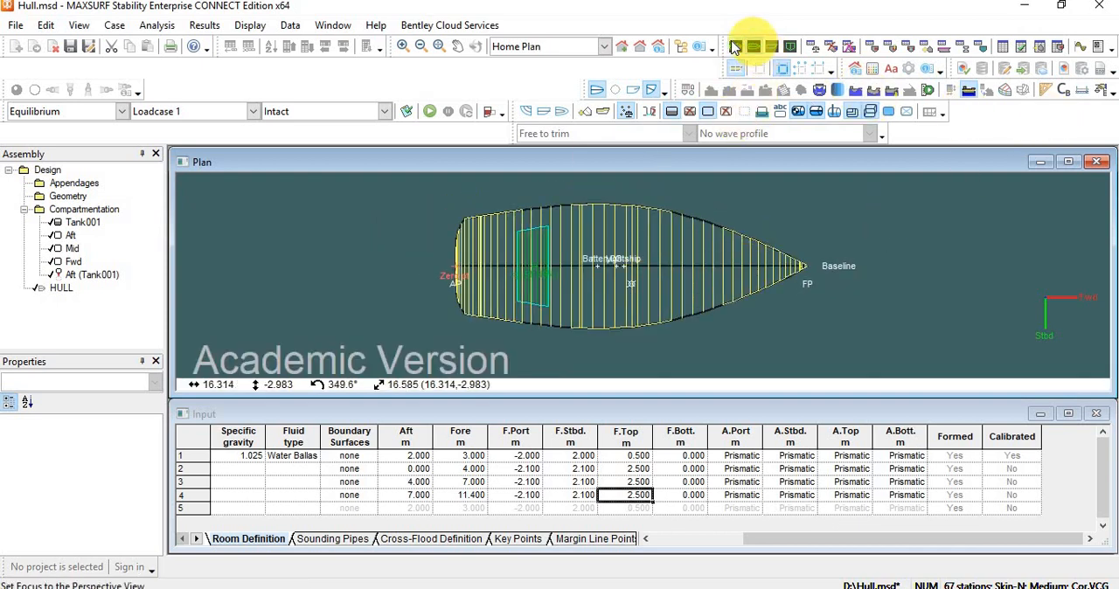
click(773, 47)
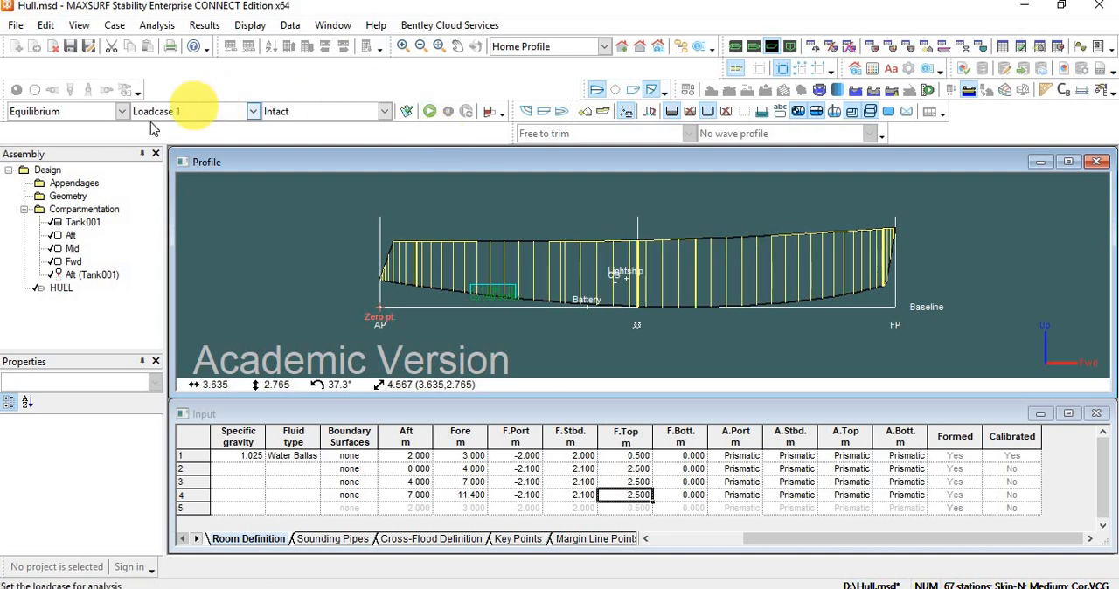
click(122, 111)
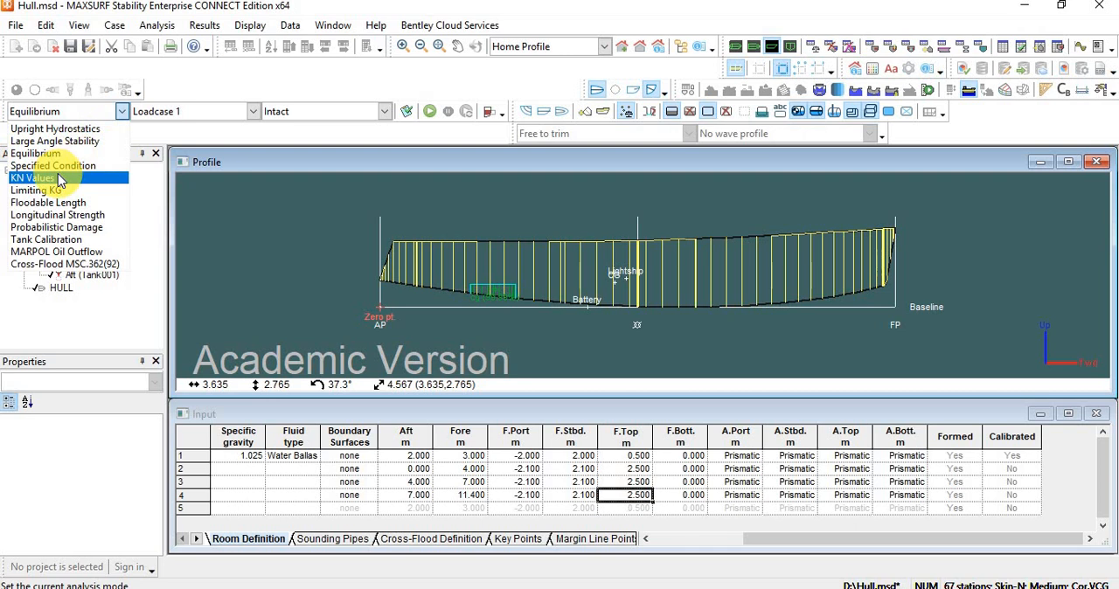
click(987, 257)
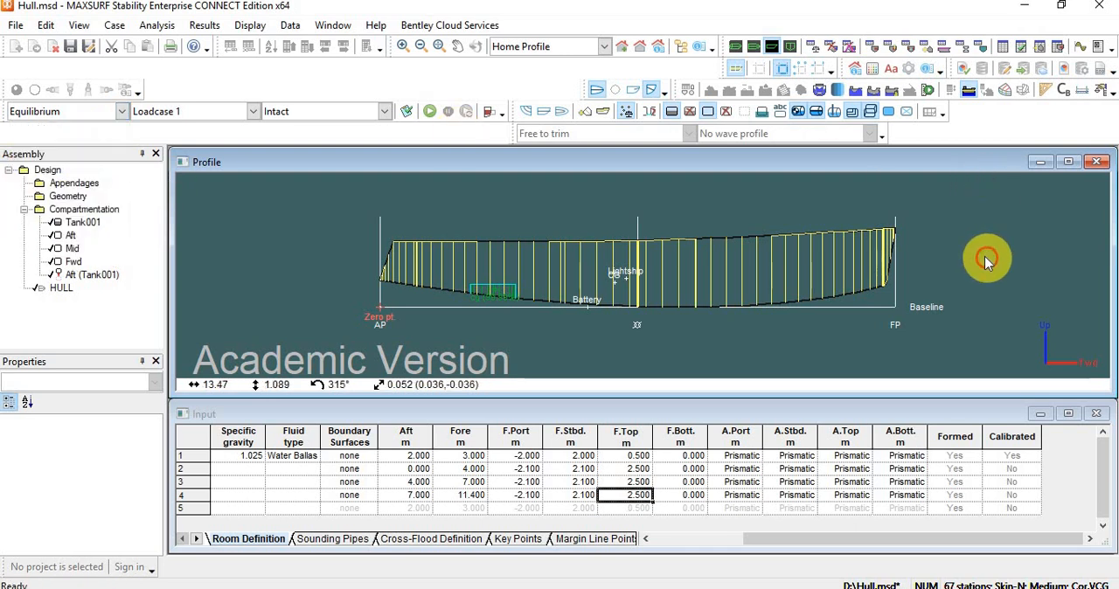